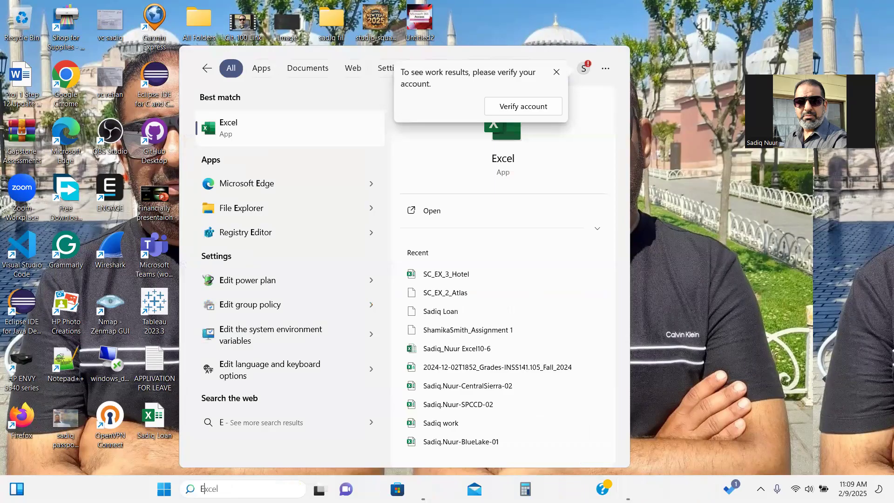
Open Excel and create a blank workbook
left_click(246, 135)
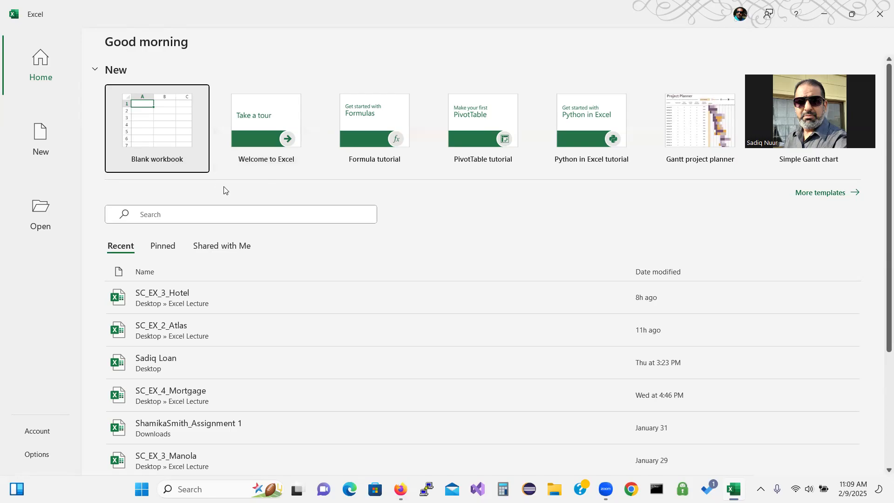
left_click(161, 134)
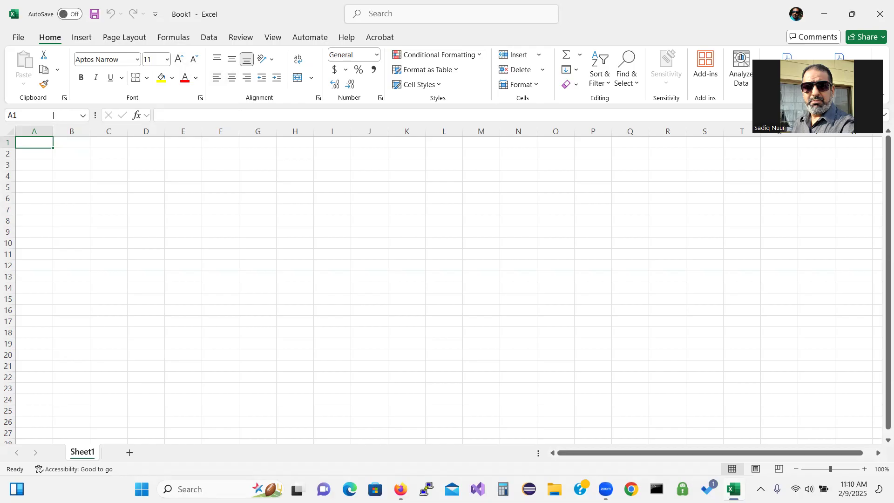
Draw a red arrow to the row of ribbon tabs and handwrite "Tabs" at its tail
left_click(357, 66)
mouse_move(485, 285)
left_mouse_down()
mouse_move(205, 41)
mouse_move(213, 44)
left_mouse_up()
mouse_move(502, 273)
left_mouse_down()
mouse_move(510, 283)
mouse_move(502, 266)
mouse_move(529, 268)
mouse_move(517, 262)
mouse_move(521, 270)
mouse_move(561, 250)
mouse_move(551, 259)
left_mouse_up()
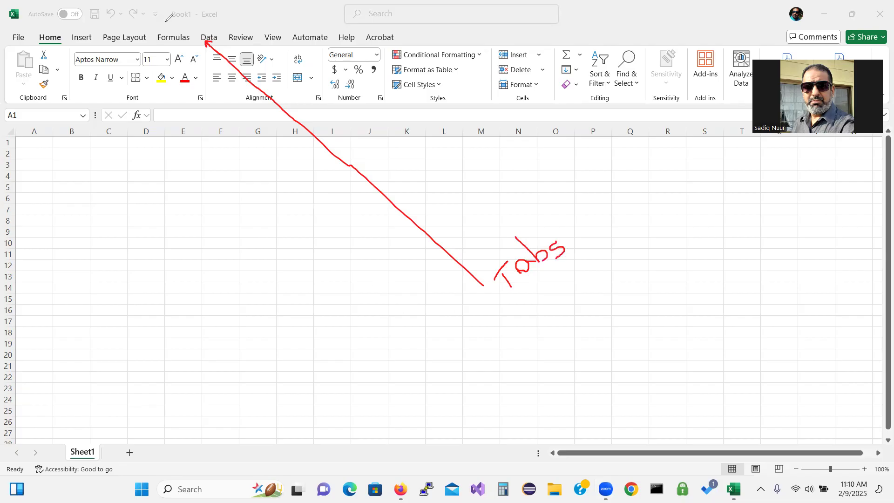
Draw a double-headed arrow across the ribbon commands with a leader line and handwrite "Ribbon" below it
mouse_move(55, 84)
left_mouse_down()
mouse_move(156, 77)
mouse_move(146, 70)
mouse_move(148, 89)
left_mouse_up()
mouse_move(61, 88)
left_mouse_down()
mouse_move(60, 77)
mouse_move(134, 163)
mouse_move(159, 211)
left_mouse_up()
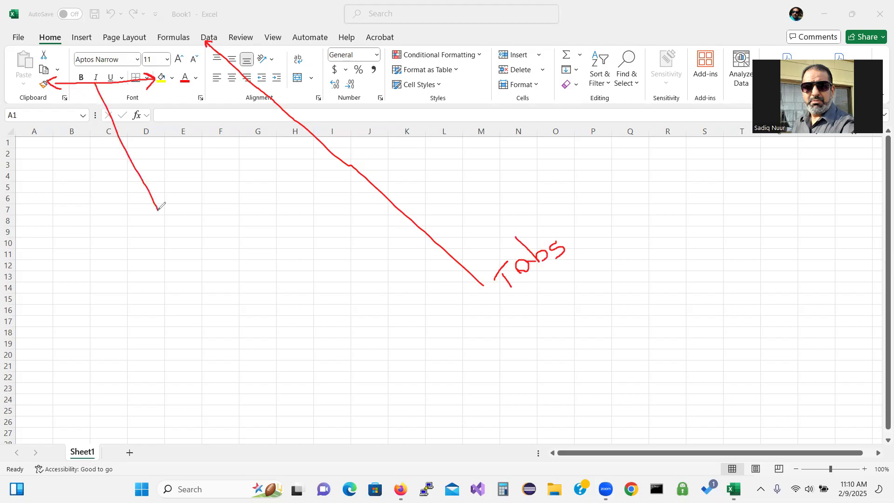
left_click_drag(149, 275, 175, 306)
left_click_drag(149, 260, 214, 289)
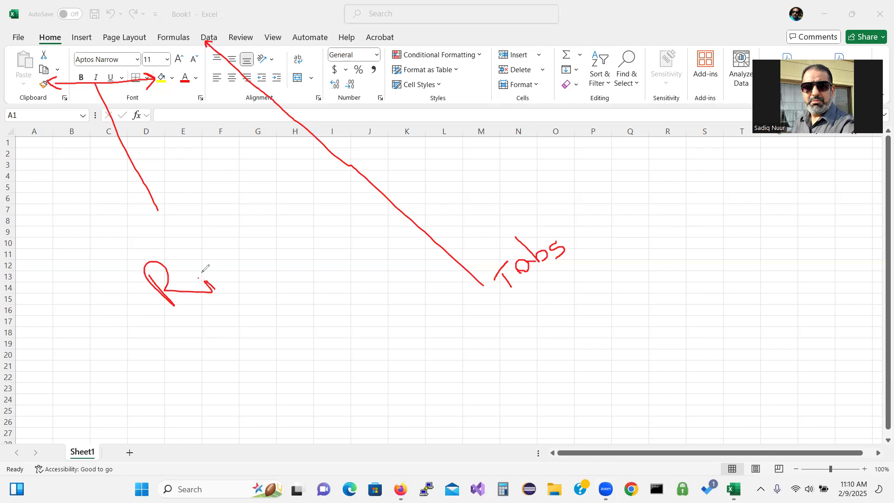
mouse_move(205, 255)
left_mouse_down()
mouse_move(217, 270)
mouse_move(228, 262)
mouse_move(222, 274)
left_mouse_up()
mouse_move(220, 239)
left_mouse_down()
mouse_move(231, 255)
mouse_move(235, 240)
mouse_move(242, 258)
mouse_move(274, 235)
mouse_move(252, 234)
mouse_move(287, 236)
mouse_move(298, 219)
mouse_move(300, 229)
left_mouse_up()
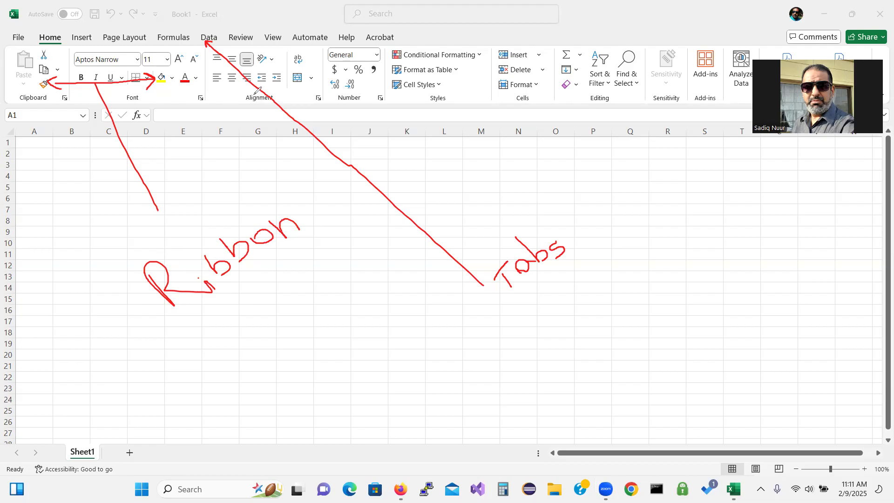
Circle the Styles, Cells, Alignment and Sensitivity group names and mark the Conditional Formatting and Format as Table commands
mouse_move(455, 93)
left_mouse_down()
mouse_move(440, 86)
mouse_move(419, 106)
mouse_move(459, 101)
mouse_move(455, 88)
left_mouse_up()
mouse_move(531, 87)
left_mouse_down()
mouse_move(502, 103)
mouse_move(544, 95)
mouse_move(514, 87)
left_mouse_up()
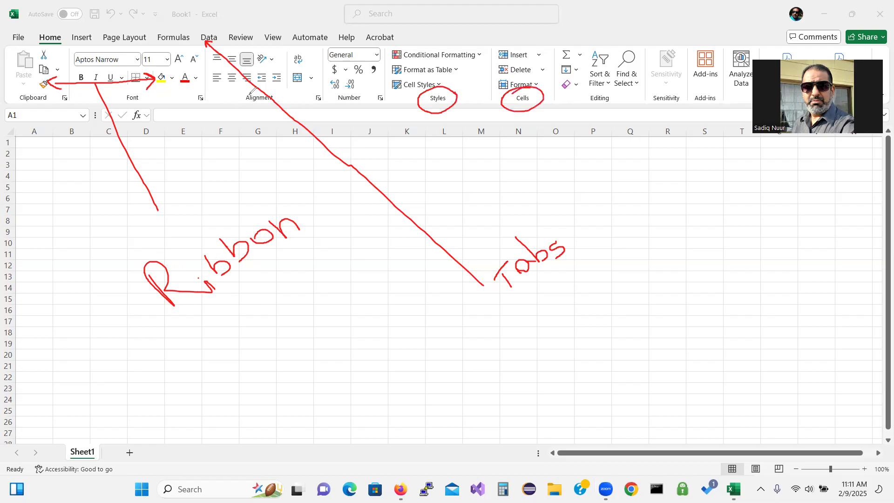
mouse_move(263, 85)
left_mouse_down()
mouse_move(252, 113)
mouse_move(291, 94)
mouse_move(248, 92)
left_mouse_up()
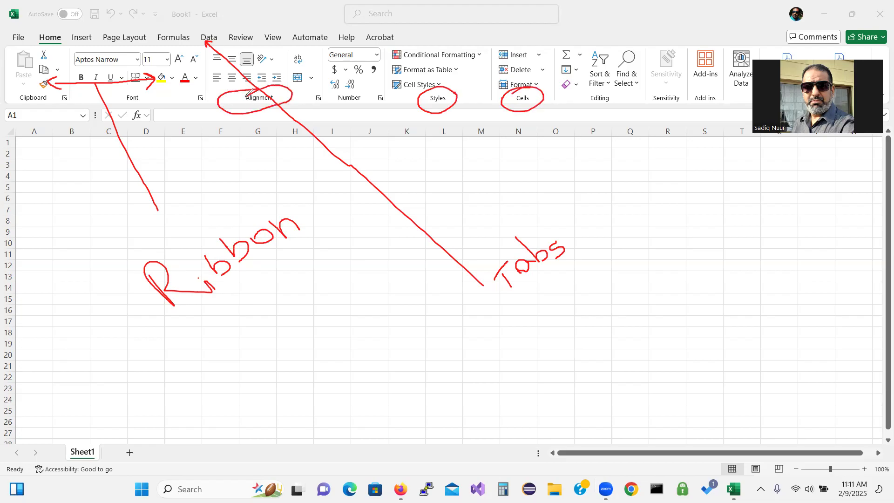
mouse_move(381, 56)
left_mouse_down()
mouse_move(410, 44)
mouse_move(434, 70)
left_mouse_up()
mouse_move(677, 89)
left_mouse_down()
mouse_move(654, 94)
mouse_move(672, 107)
mouse_move(683, 87)
left_mouse_up()
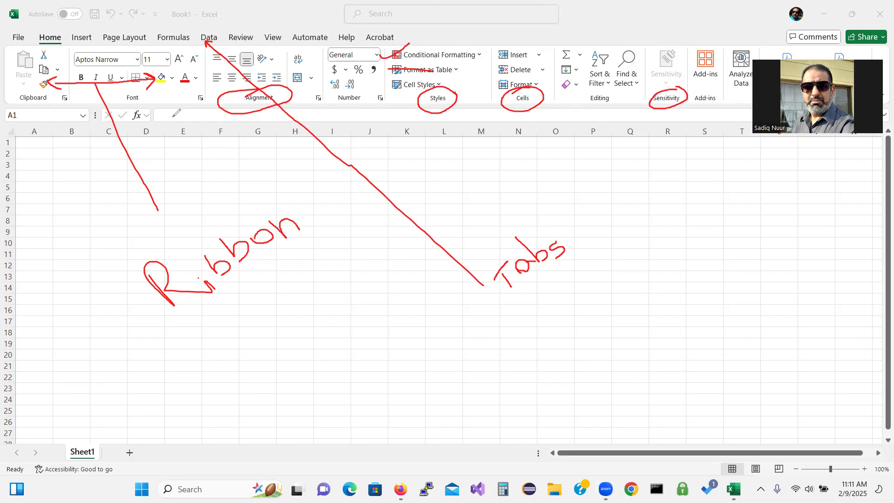
Draw arrows at the formula bar and the cell reference box and handwrite "Formula Bar" and "Name Box" as their labels
mouse_move(171, 118)
left_mouse_down()
mouse_move(189, 116)
mouse_move(162, 117)
mouse_move(282, 167)
mouse_move(328, 212)
mouse_move(331, 275)
mouse_move(370, 228)
mouse_move(379, 237)
mouse_move(394, 228)
mouse_move(384, 222)
mouse_move(403, 238)
left_mouse_up()
mouse_move(355, 282)
left_mouse_down()
mouse_move(372, 303)
mouse_move(371, 281)
mouse_move(388, 287)
mouse_move(373, 302)
mouse_move(403, 279)
mouse_move(409, 252)
left_mouse_up()
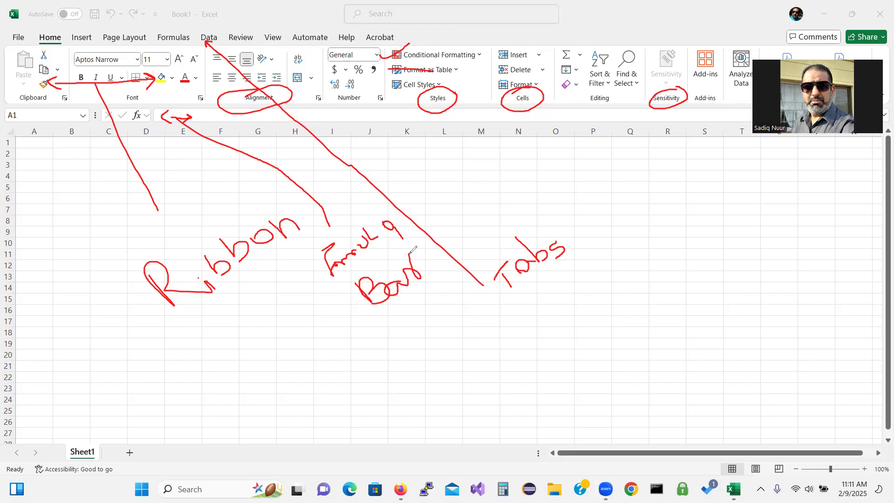
mouse_move(45, 116)
left_mouse_down()
mouse_move(158, 370)
mouse_move(150, 370)
left_mouse_up()
mouse_move(180, 399)
left_mouse_down()
mouse_move(194, 418)
mouse_move(208, 398)
mouse_move(216, 411)
left_mouse_up()
mouse_move(219, 377)
left_mouse_down()
mouse_move(215, 385)
mouse_move(246, 381)
mouse_move(274, 351)
mouse_move(261, 366)
mouse_move(279, 371)
left_mouse_up()
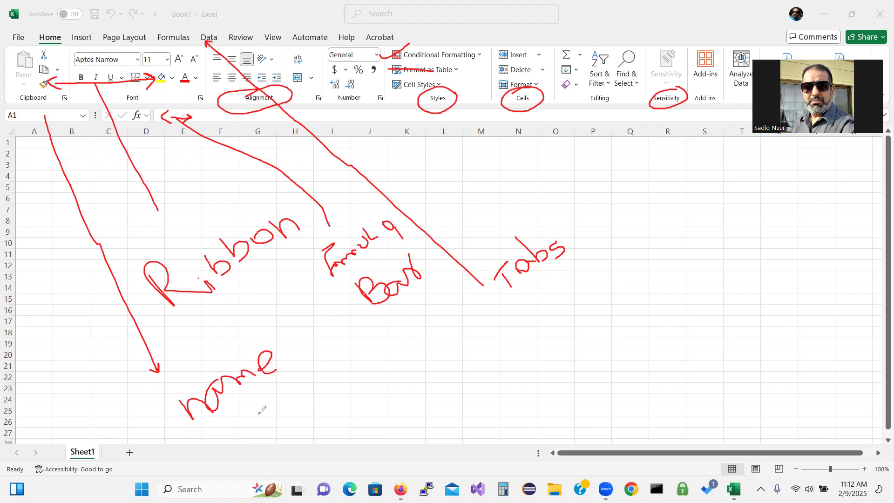
left_click_drag(243, 393, 259, 424)
mouse_move(279, 395)
left_mouse_down()
mouse_move(293, 387)
mouse_move(300, 395)
mouse_move(280, 393)
mouse_move(322, 379)
mouse_move(314, 395)
left_mouse_up()
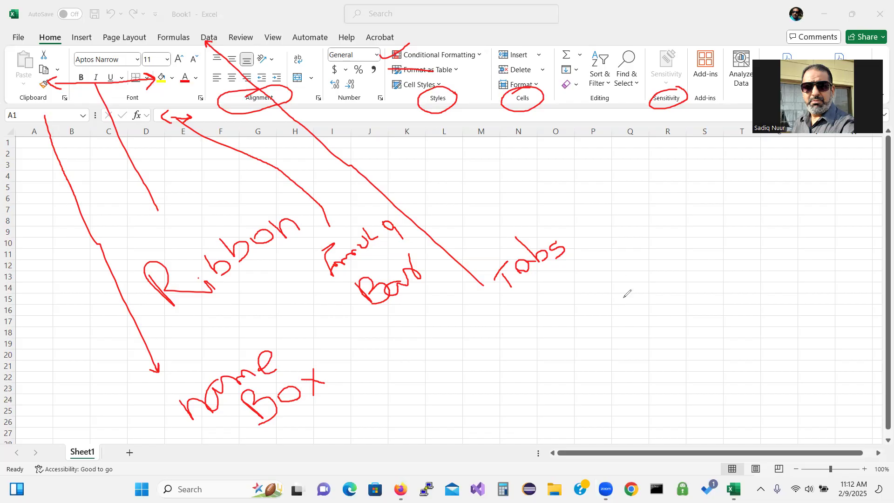
Draw pointer lines from the column headings, beside the rows and over the grid, and circle the Sheet1 name
mouse_move(634, 132)
left_mouse_down()
mouse_move(642, 270)
mouse_move(621, 269)
mouse_move(642, 270)
left_mouse_up()
left_click_drag(592, 259, 594, 273)
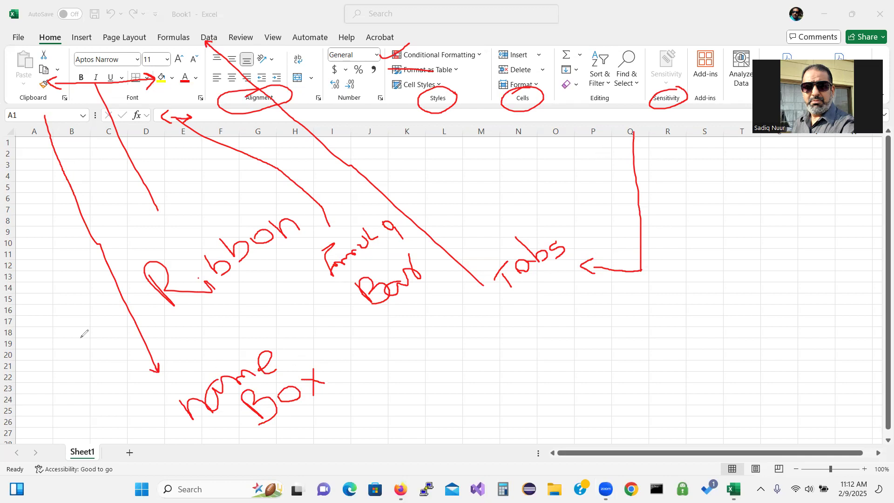
mouse_move(38, 262)
left_mouse_down()
mouse_move(75, 375)
mouse_move(42, 382)
left_mouse_up()
mouse_move(84, 439)
left_mouse_down()
mouse_move(72, 440)
mouse_move(64, 461)
mouse_move(109, 466)
mouse_move(108, 442)
mouse_move(86, 436)
left_mouse_up()
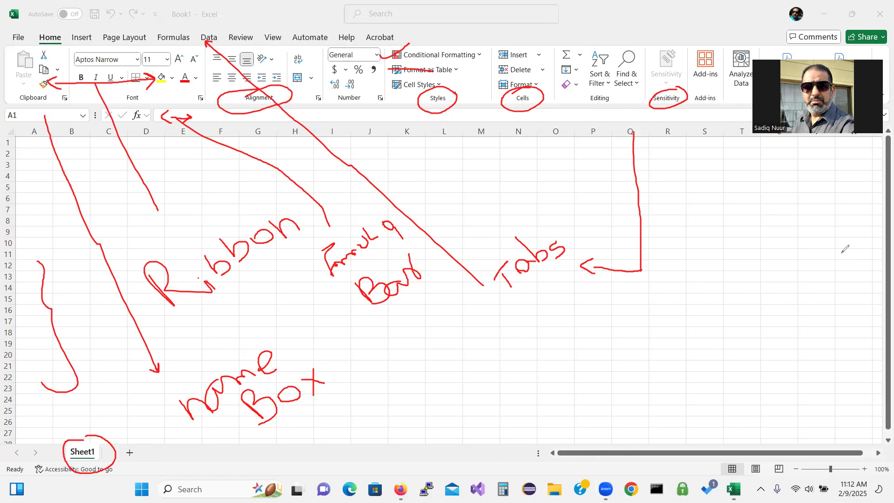
left_click_drag(821, 278, 776, 361)
mouse_move(814, 278)
left_mouse_down()
mouse_move(832, 267)
mouse_move(828, 301)
left_mouse_up()
mouse_move(772, 353)
left_mouse_down()
mouse_move(772, 377)
mouse_move(787, 370)
left_mouse_up()
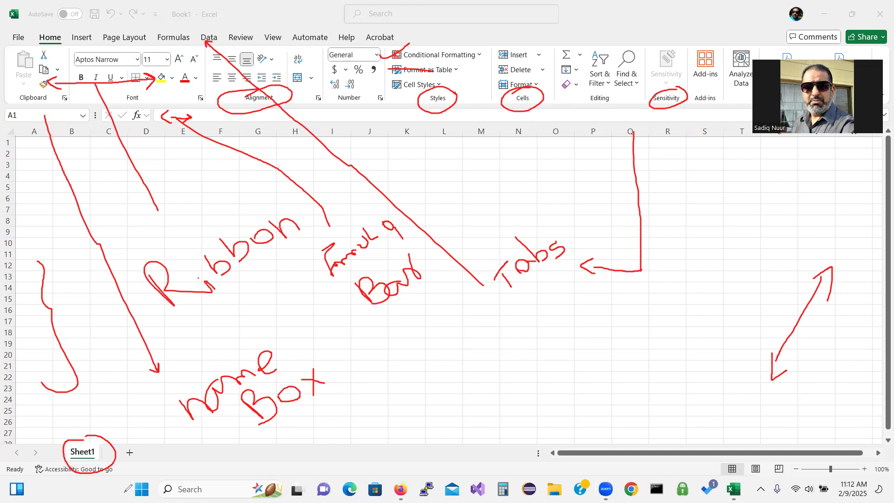
Mark the accessibility status, view controls and zoom slider in the status bar, and erase all the drawings
mouse_move(37, 476)
left_mouse_down()
mouse_move(74, 486)
mouse_move(112, 474)
left_mouse_up()
mouse_move(732, 448)
left_mouse_down()
mouse_move(710, 463)
mouse_move(735, 479)
mouse_move(747, 456)
mouse_move(729, 450)
mouse_move(750, 477)
mouse_move(766, 472)
mouse_move(762, 460)
left_mouse_up()
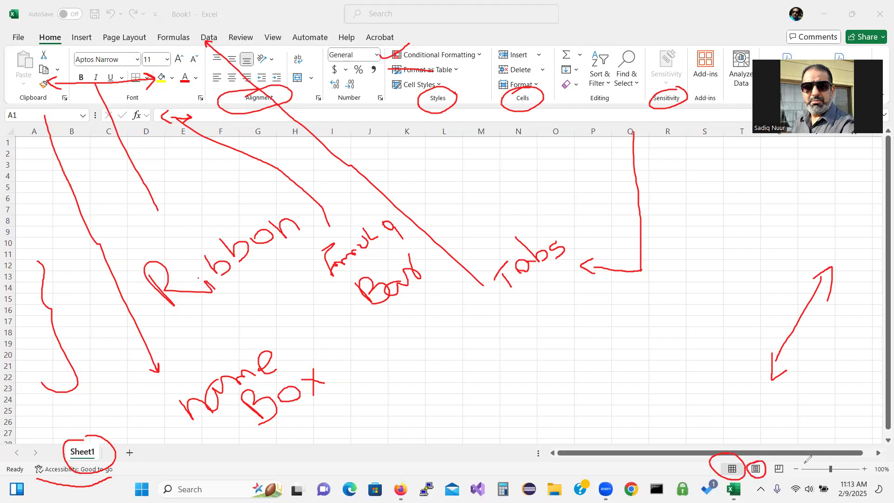
mouse_move(835, 459)
left_mouse_down()
mouse_move(819, 465)
mouse_move(825, 480)
mouse_move(847, 471)
mouse_move(834, 461)
left_mouse_up()
left_click(84, 319)
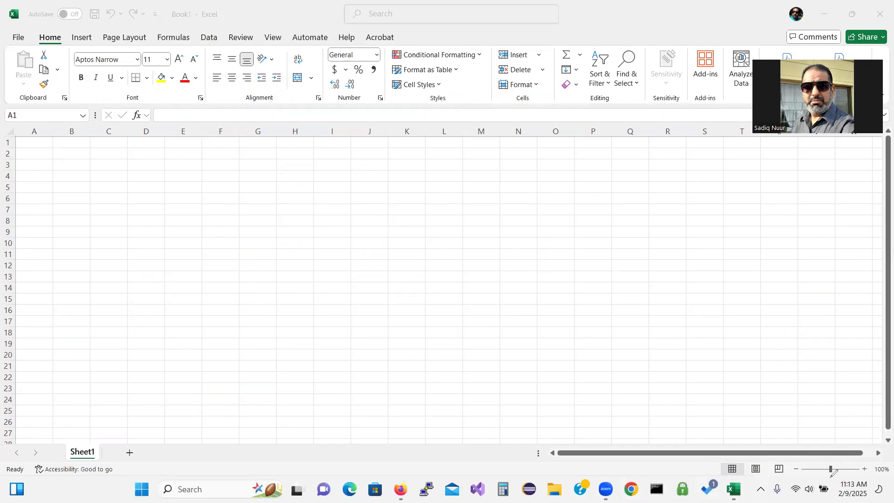
Zoom the worksheet in to 170%
left_click(865, 468)
left_click(865, 469)
left_click(865, 469)
left_click(865, 468)
left_click(865, 469)
left_click(864, 469)
left_click(864, 469)
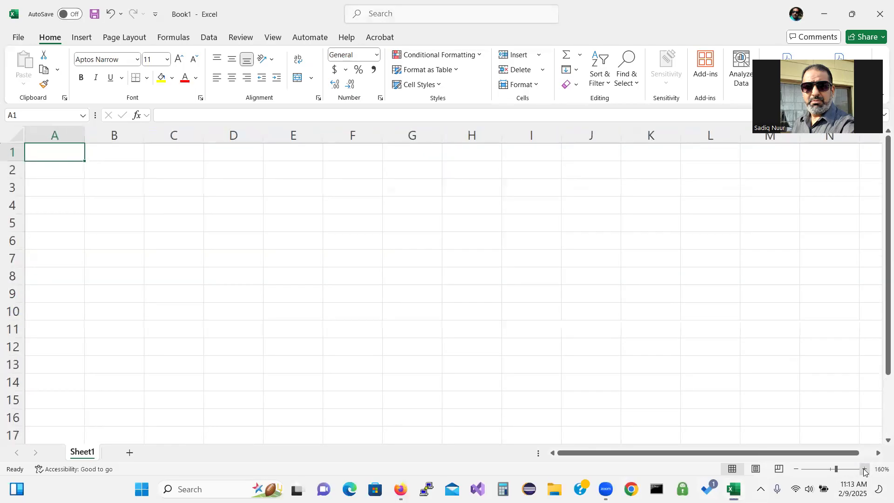
left_click(865, 470)
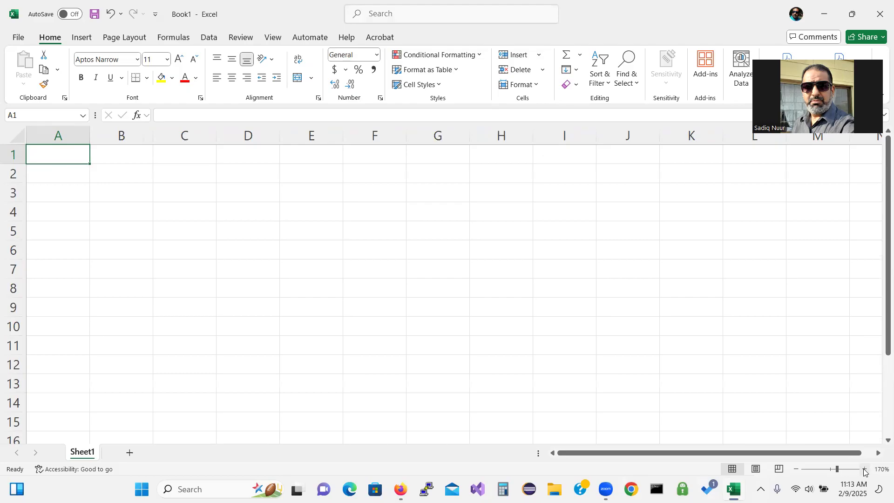
Handwrite "PMT" and "PV" in red over the middle of the worksheet
left_click(713, 63)
mouse_move(315, 267)
left_mouse_down()
mouse_move(341, 295)
mouse_move(346, 252)
mouse_move(329, 282)
left_mouse_up()
mouse_move(393, 266)
left_mouse_down()
mouse_move(388, 261)
mouse_move(455, 259)
left_mouse_up()
mouse_move(437, 212)
left_mouse_down()
mouse_move(469, 169)
mouse_move(493, 220)
left_mouse_up()
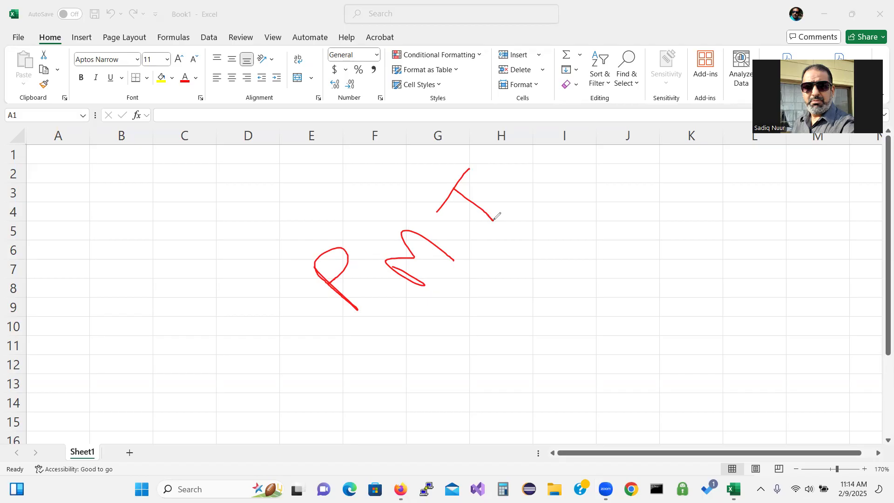
left_click_drag(485, 281, 543, 322)
mouse_move(486, 282)
left_mouse_down()
mouse_move(497, 255)
mouse_move(508, 289)
mouse_move(598, 290)
mouse_move(581, 246)
left_mouse_up()
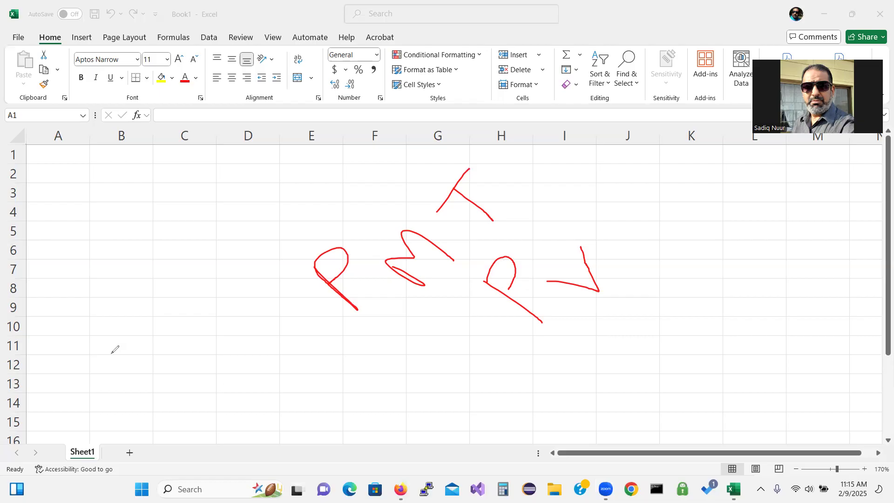
Handwrite "Amortization" diagonally across columns A to E of the worksheet
mouse_move(109, 374)
left_mouse_down()
mouse_move(60, 329)
mouse_move(121, 330)
mouse_move(101, 322)
mouse_move(125, 321)
mouse_move(113, 295)
mouse_move(151, 300)
left_mouse_up()
mouse_move(151, 271)
left_mouse_down()
mouse_move(149, 281)
mouse_move(139, 279)
mouse_move(166, 255)
mouse_move(173, 269)
left_mouse_up()
mouse_move(154, 219)
left_mouse_down()
mouse_move(176, 240)
mouse_move(190, 241)
mouse_move(177, 239)
mouse_move(180, 232)
mouse_move(201, 239)
left_mouse_up()
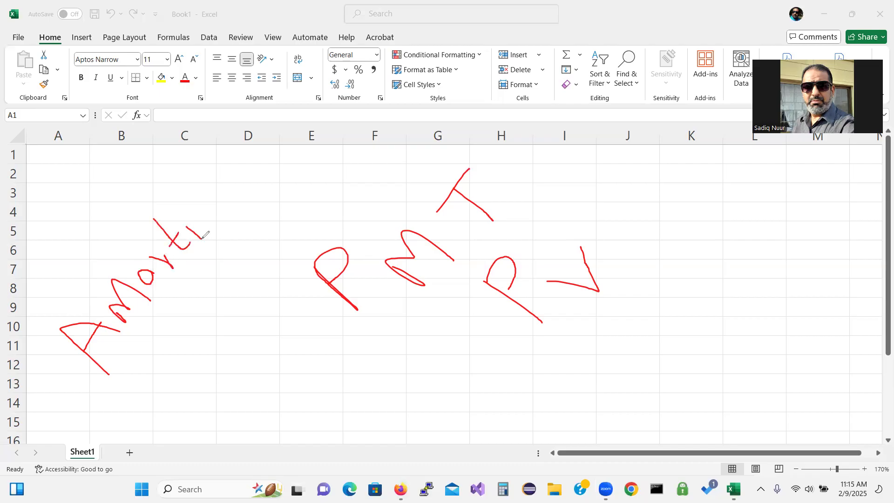
left_click(181, 216)
mouse_move(196, 218)
left_mouse_down()
mouse_move(214, 231)
mouse_move(228, 195)
mouse_move(267, 179)
left_mouse_up()
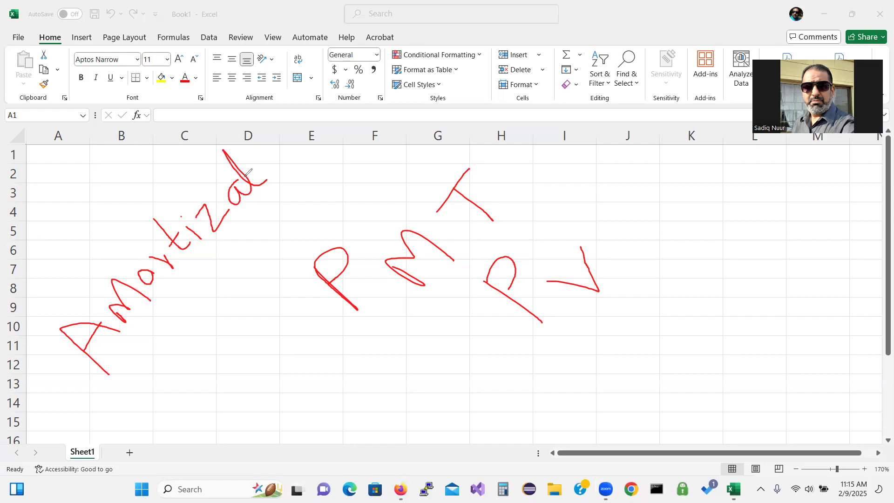
mouse_move(272, 166)
left_mouse_down()
mouse_move(276, 175)
mouse_move(284, 157)
mouse_move(291, 169)
mouse_move(293, 150)
mouse_move(304, 169)
mouse_move(309, 154)
mouse_move(317, 164)
left_mouse_up()
left_click(263, 160)
Handwrite "Data Table" below the word Amortization, and erase all the drawings
left_click(159, 378)
mouse_move(159, 378)
left_mouse_down()
mouse_move(185, 408)
mouse_move(175, 361)
mouse_move(204, 389)
mouse_move(183, 424)
left_mouse_up()
mouse_move(214, 363)
left_mouse_down()
mouse_move(205, 387)
mouse_move(231, 336)
left_mouse_up()
mouse_move(191, 302)
left_mouse_down()
mouse_move(245, 343)
mouse_move(254, 334)
mouse_move(240, 320)
mouse_move(271, 304)
left_mouse_up()
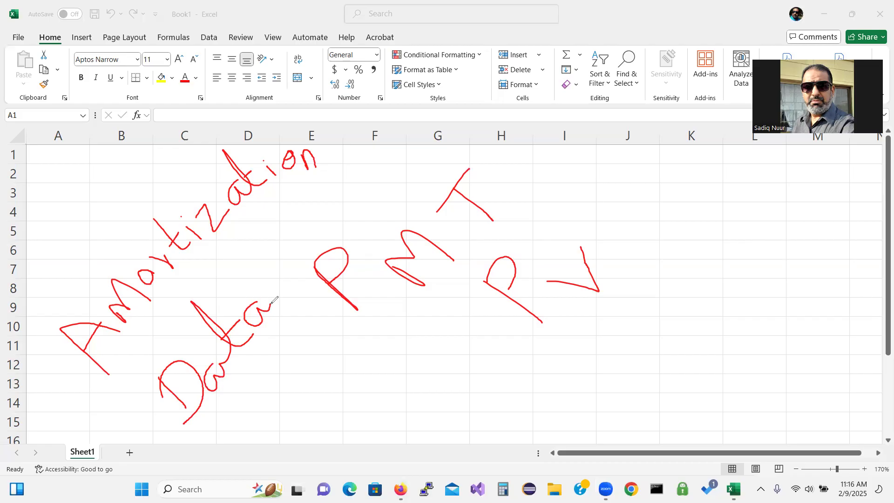
left_click_drag(260, 387, 289, 417)
left_click_drag(251, 392, 268, 369)
mouse_move(305, 398)
left_mouse_down()
mouse_move(324, 400)
mouse_move(306, 378)
mouse_move(313, 386)
mouse_move(328, 378)
mouse_move(321, 391)
left_mouse_up()
mouse_move(325, 355)
left_mouse_down()
mouse_move(342, 373)
mouse_move(356, 354)
mouse_move(347, 371)
mouse_move(368, 366)
left_mouse_up()
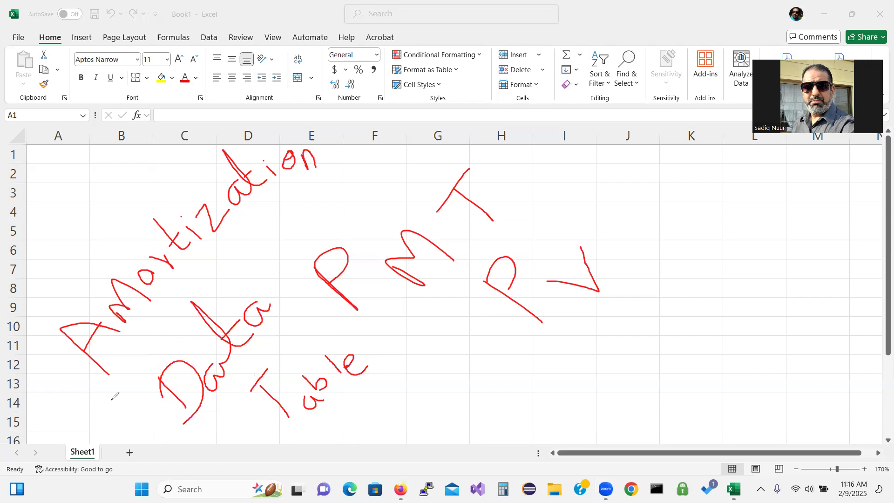
key("e")
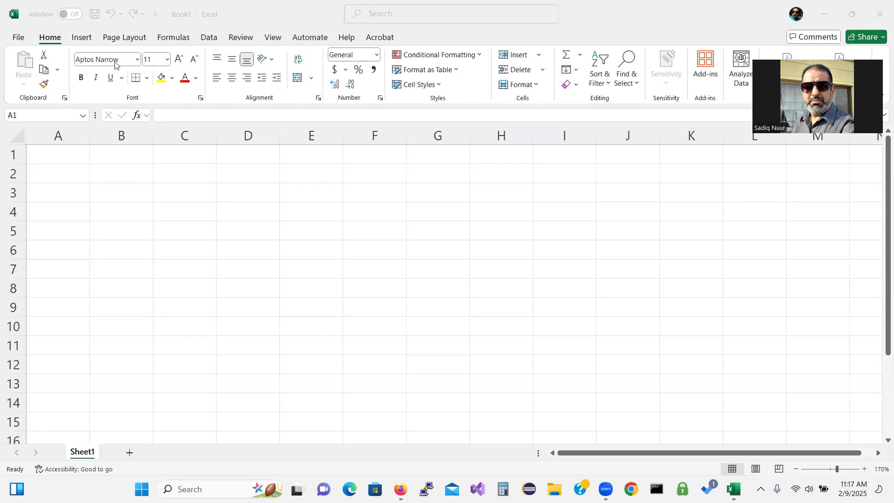
Apply the Parallax theme to the workbook
left_click(130, 40)
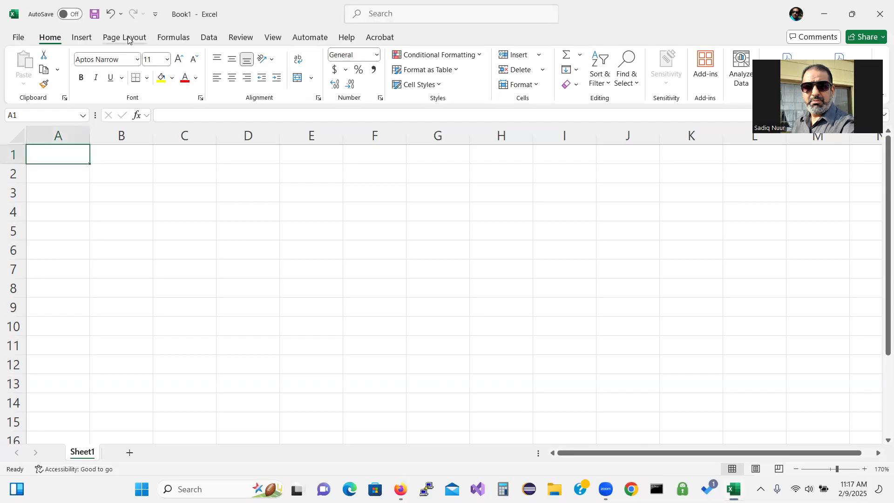
left_click(127, 37)
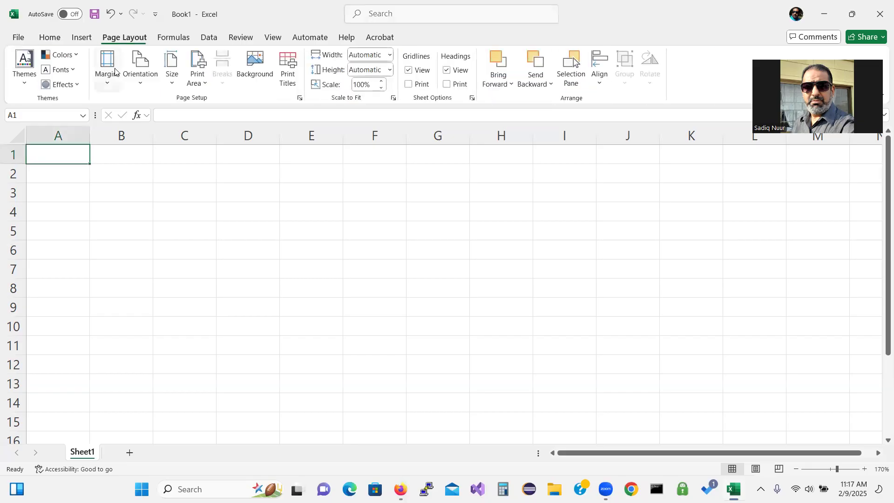
key("ctrl")
key("ctrl")
key("ctrl")
left_click(25, 84)
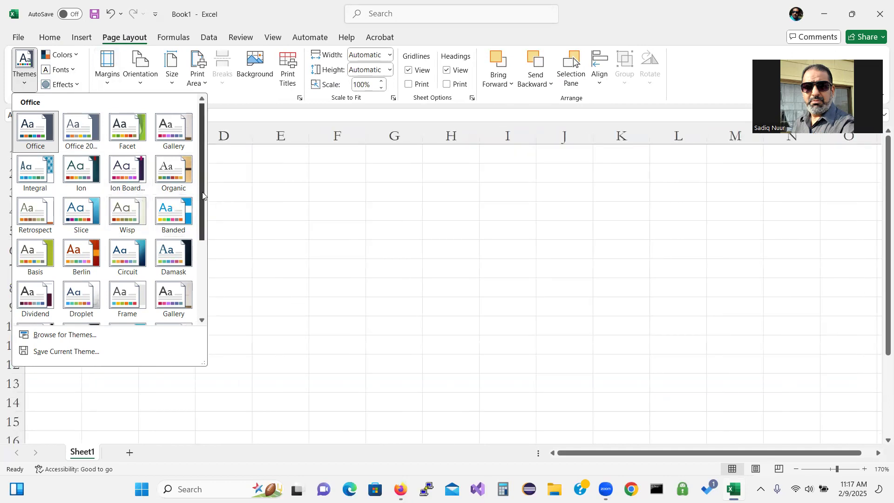
left_click_drag(201, 193, 204, 272)
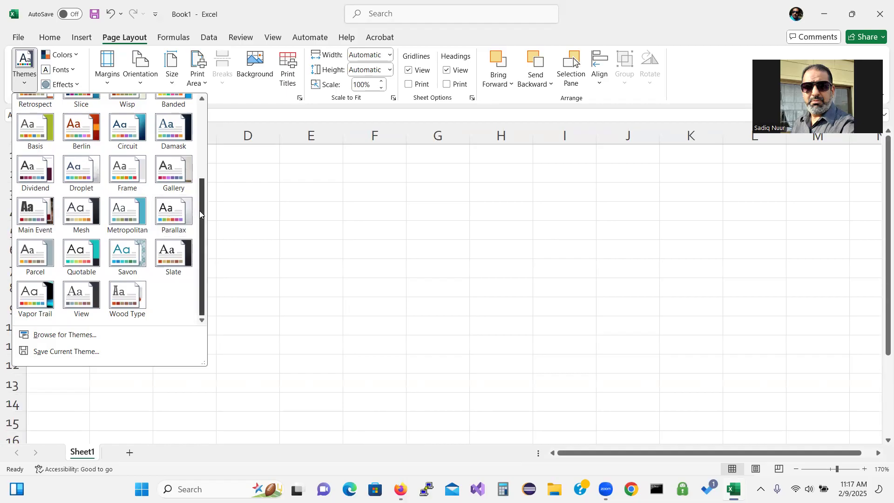
left_click(167, 216)
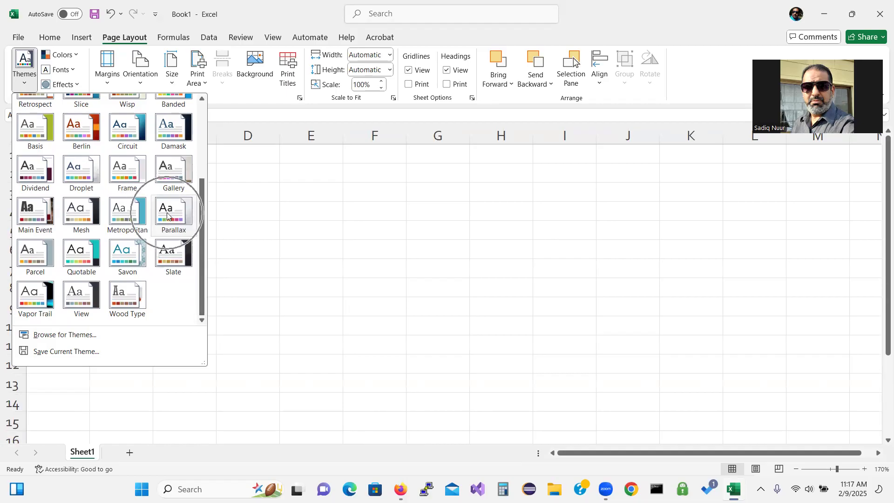
left_click(167, 216)
key("ctrl")
key("ctrl")
key("ctrl")
key("ctrl")
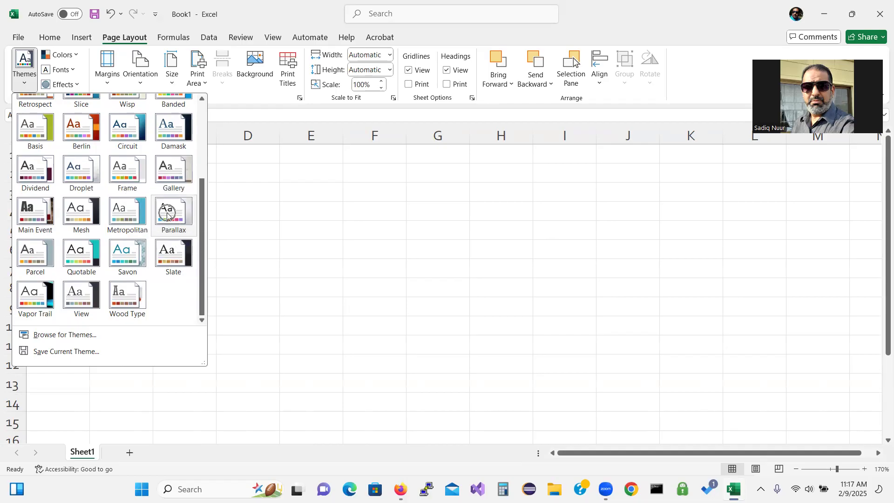
left_click(167, 215)
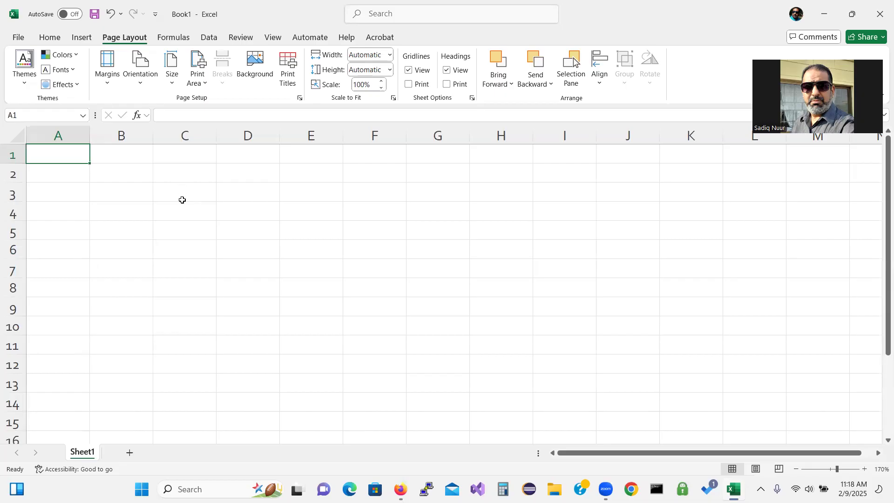
Enter the title "Mortgage Data Summary" in cell C5
left_click(178, 235)
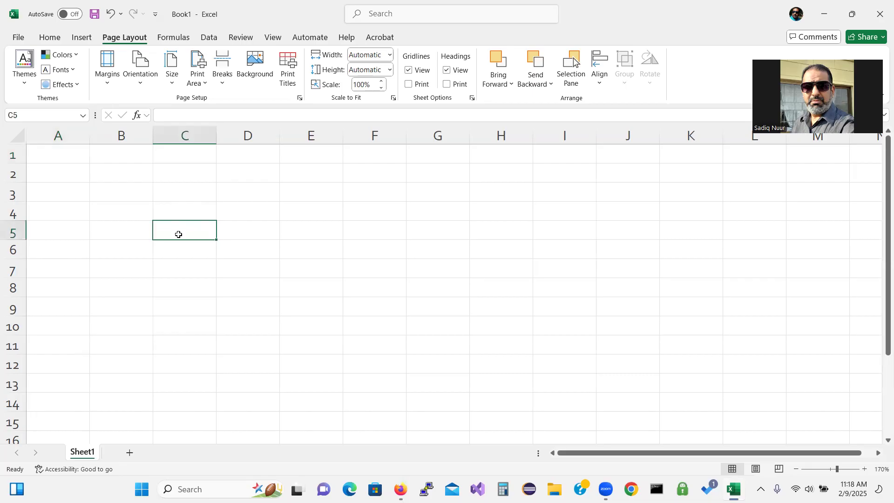
type("M")
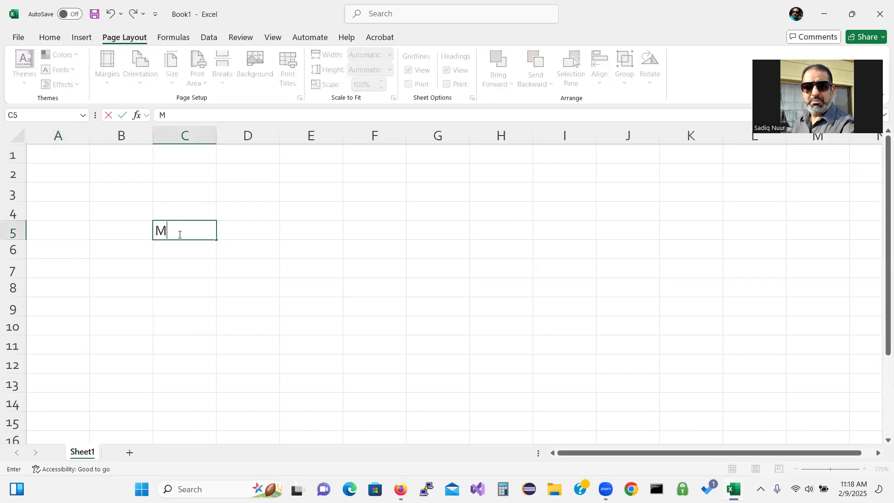
type("or")
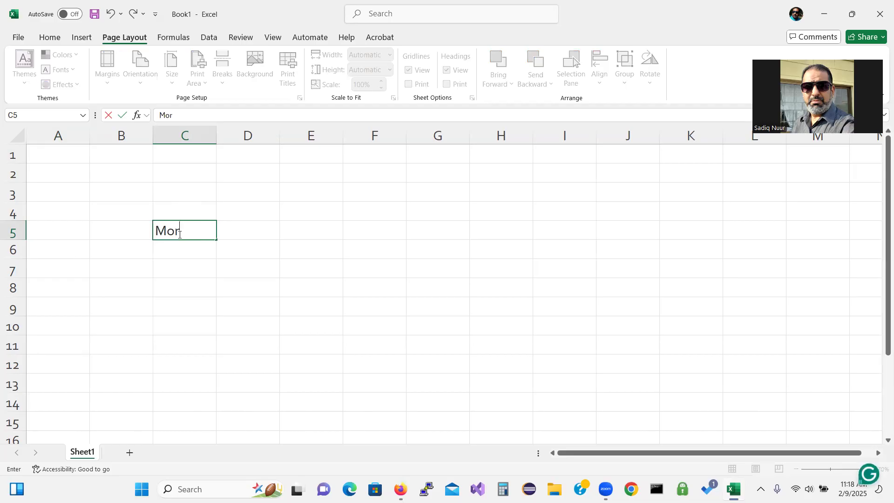
type("tgage Data")
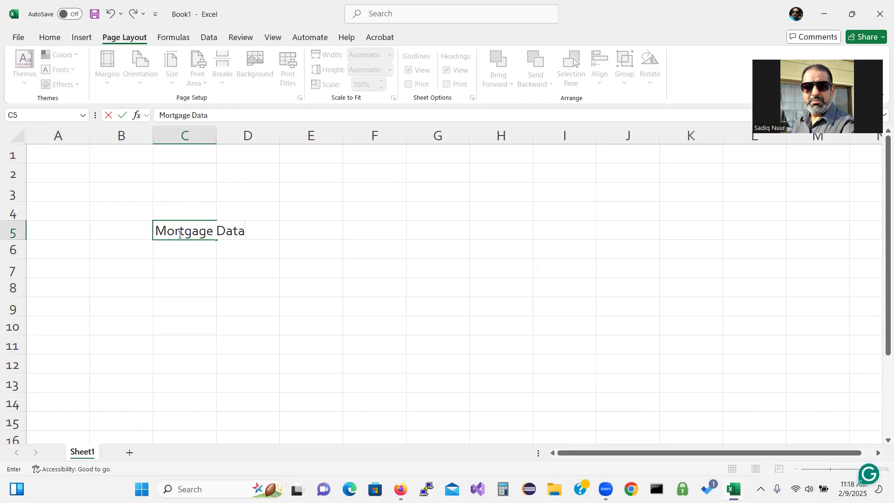
type(" Summary")
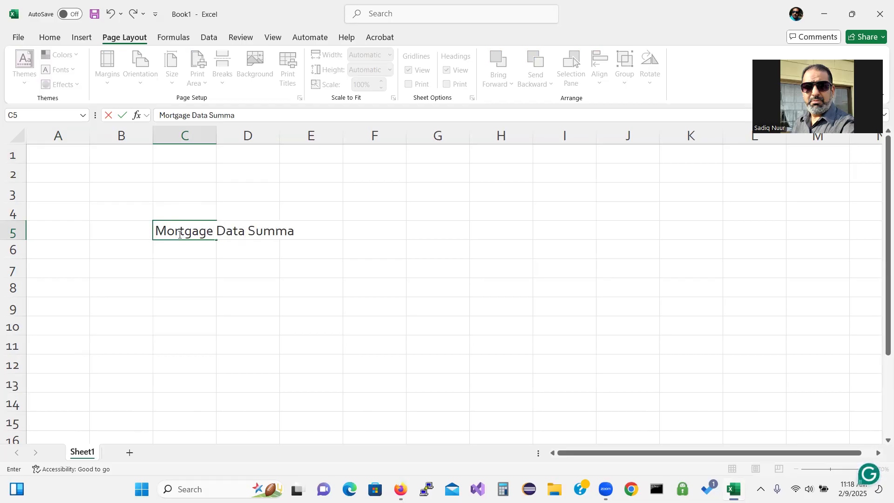
key("Return")
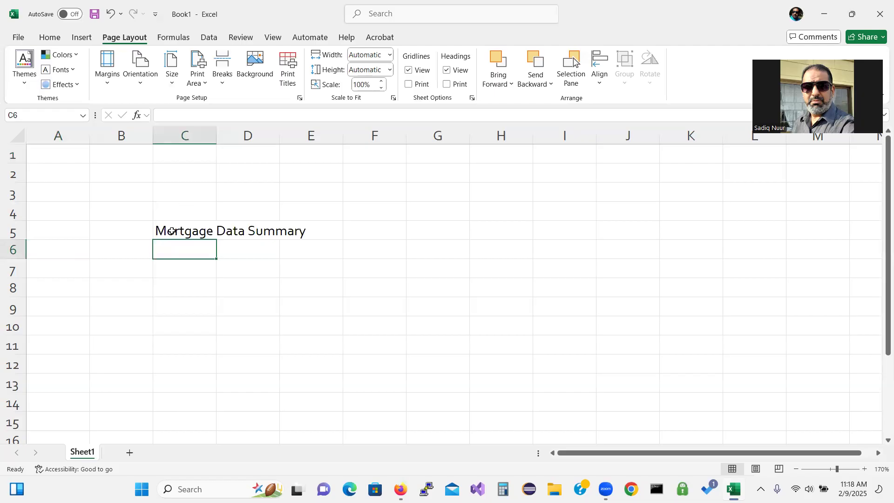
Merge and center the title "Mortgage Data Summary" across cells C5 to F5
left_click(172, 230)
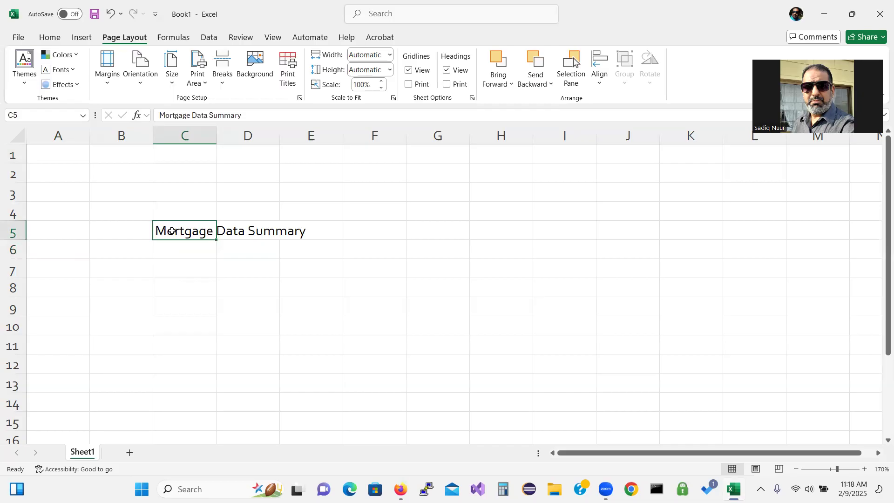
left_click_drag(171, 230, 364, 231)
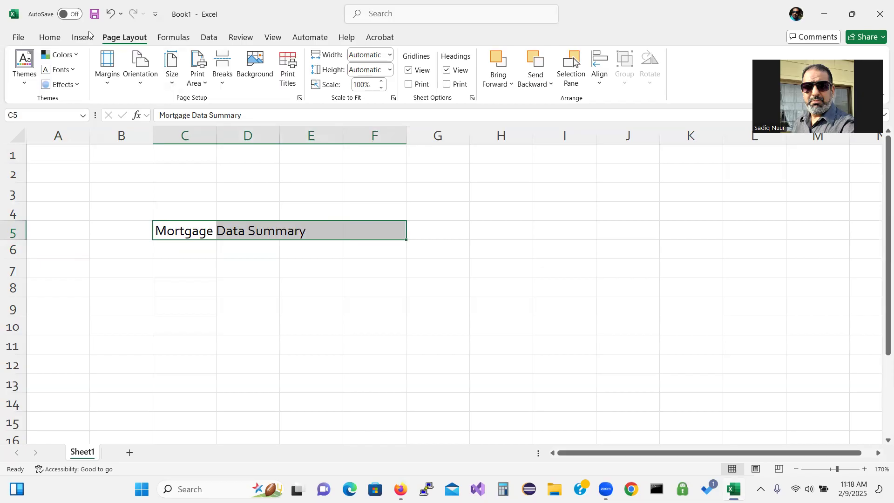
left_click(49, 37)
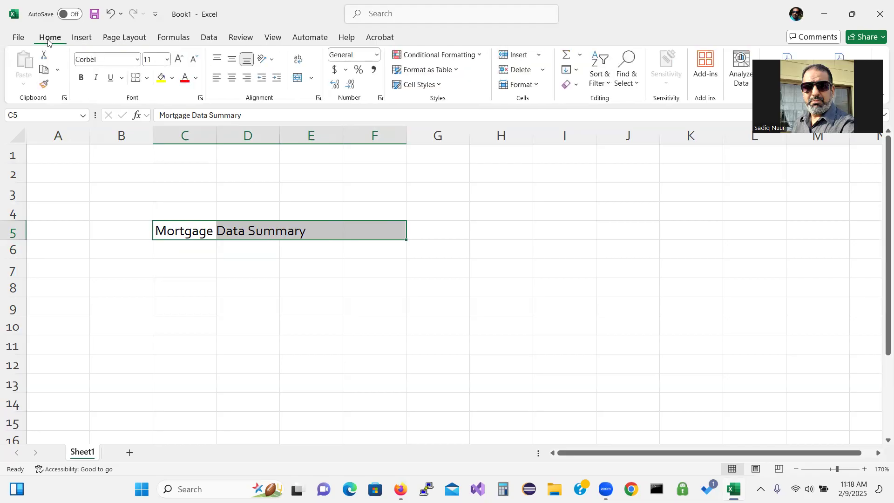
left_click(298, 79)
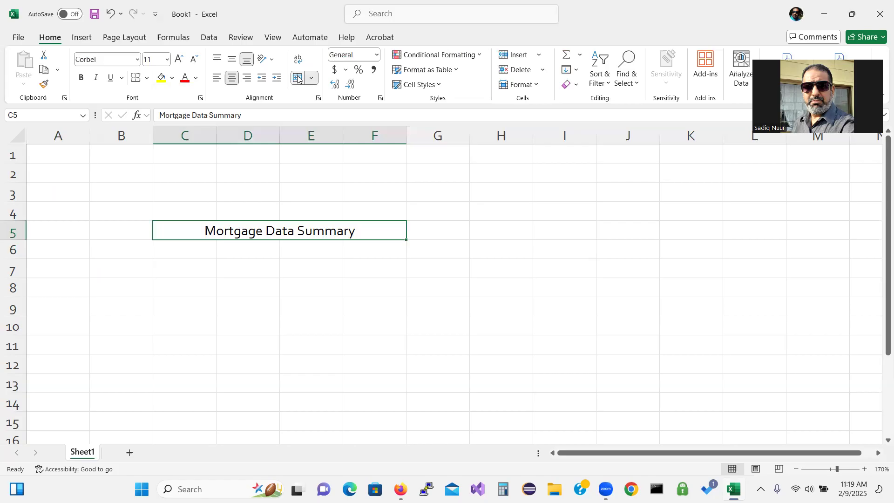
Apply the Heading 3 cell style to the merged title and align it vertically to the middle
left_click(439, 86)
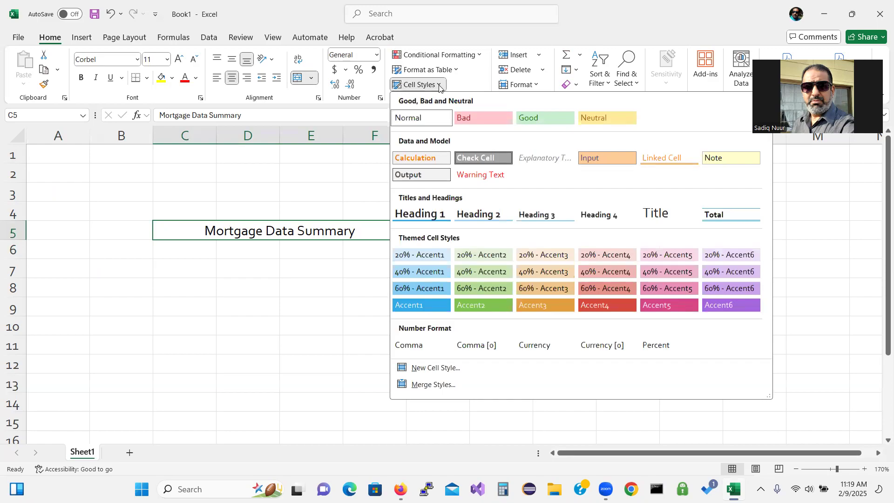
left_click(540, 216)
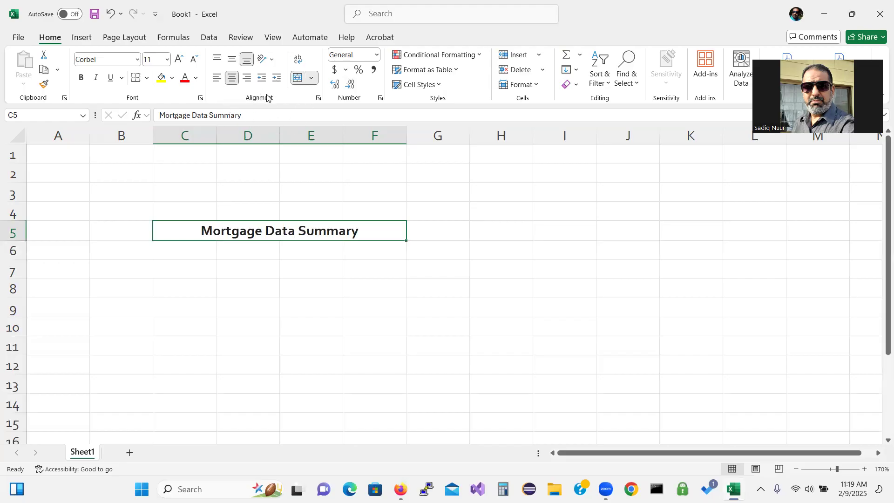
left_click(230, 63)
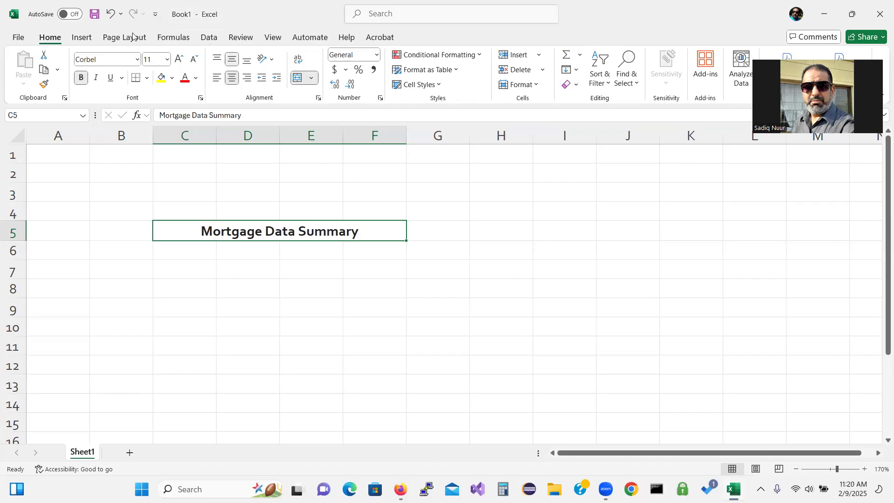
Narrow columns A and B together so they form a thin margin beside the title
left_click(63, 133)
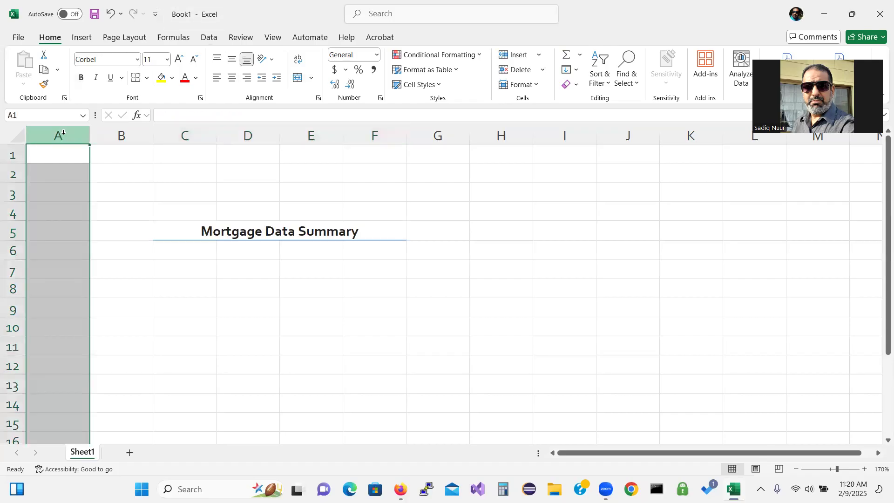
left_click(112, 135, "shift")
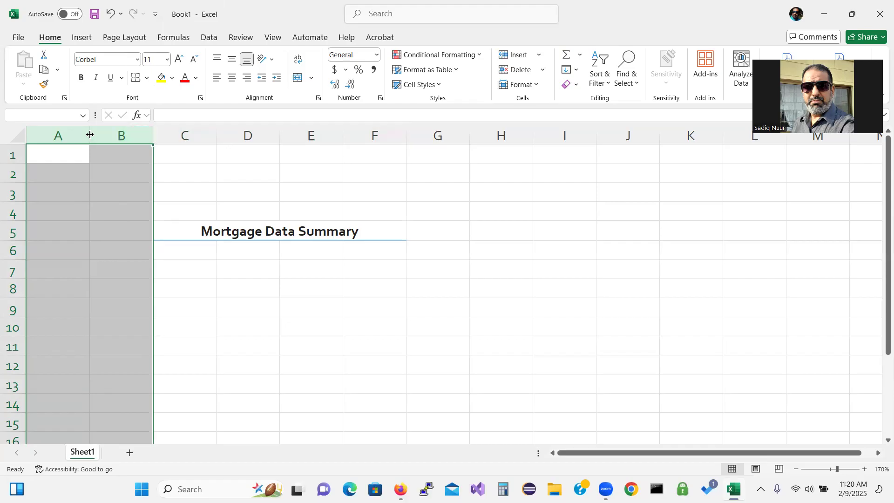
left_click_drag(90, 135, 38, 136)
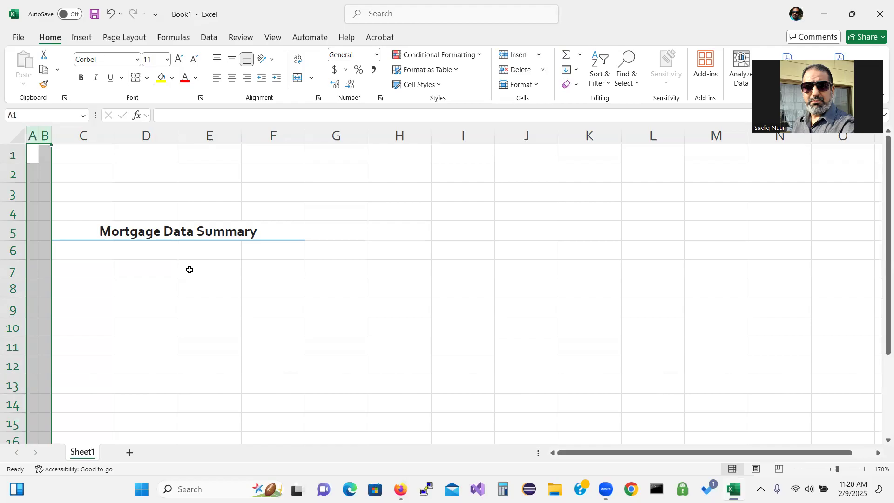
Widen column C to a width of about 19.8
left_click(86, 133)
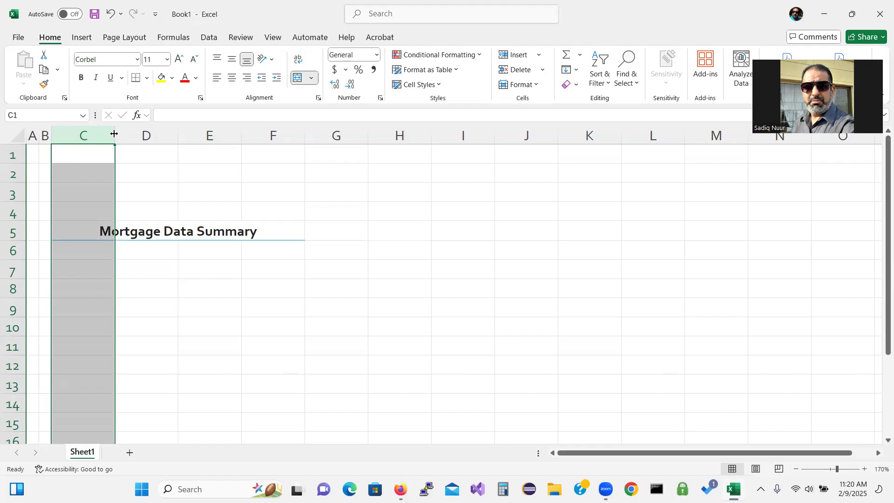
left_click_drag(114, 135, 192, 143)
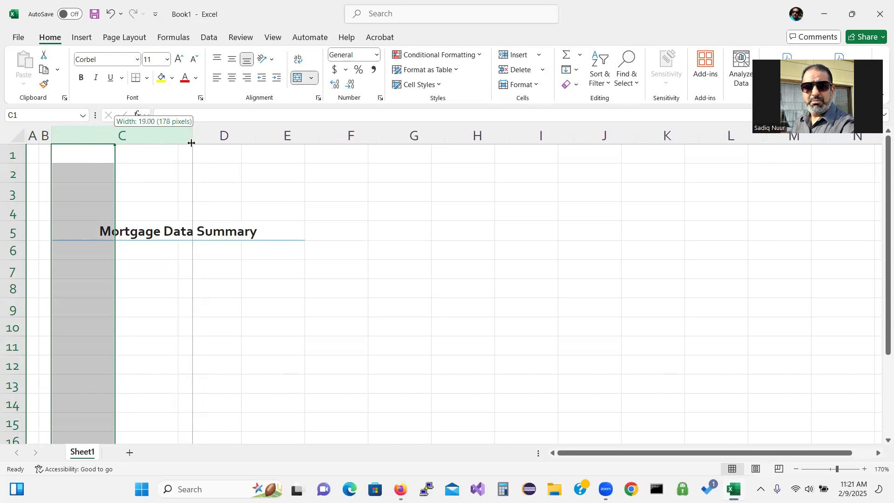
left_click_drag(191, 143, 197, 143)
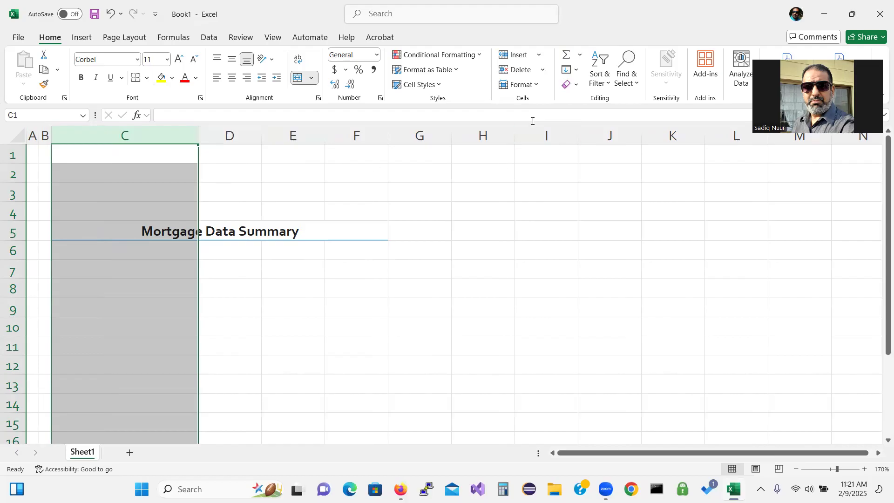
Set the exact column width of column C to 19.75
left_click(536, 87)
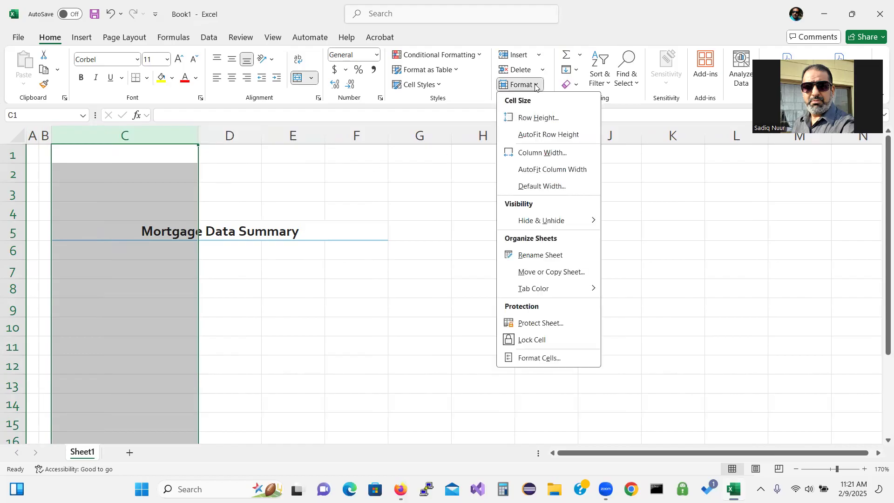
left_click(542, 154)
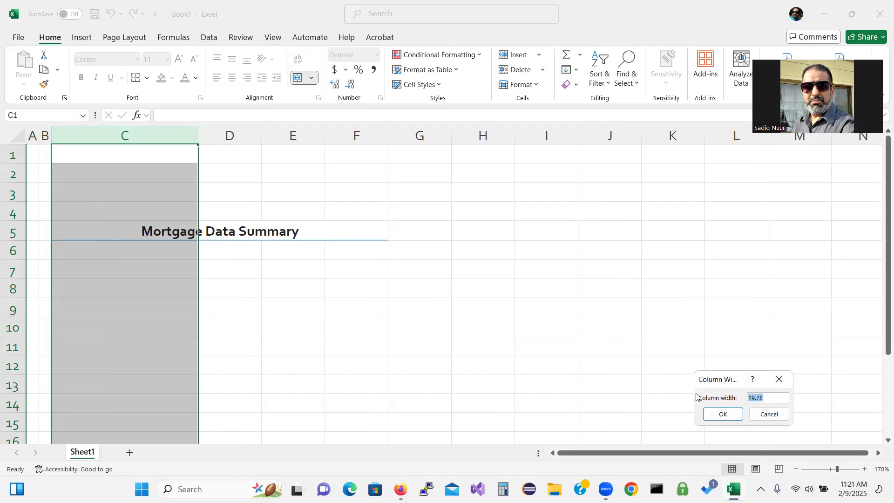
left_click(771, 400)
key("BackSpace")
type("5")
left_click(718, 413)
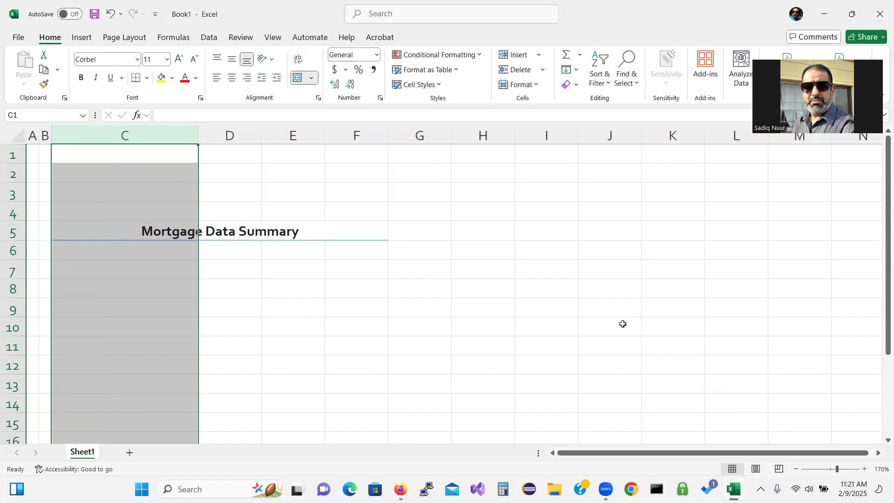
Widen columns D, E and F together to about twice their width
left_click(242, 136)
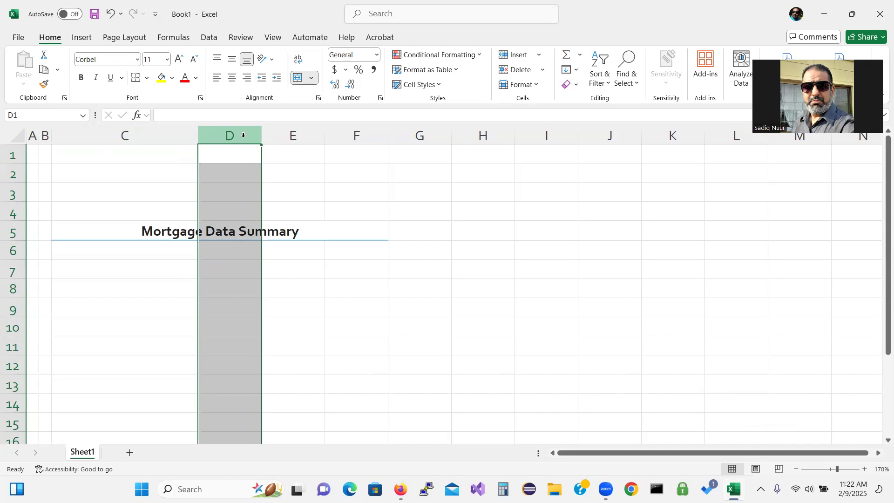
left_click(372, 130, "shift")
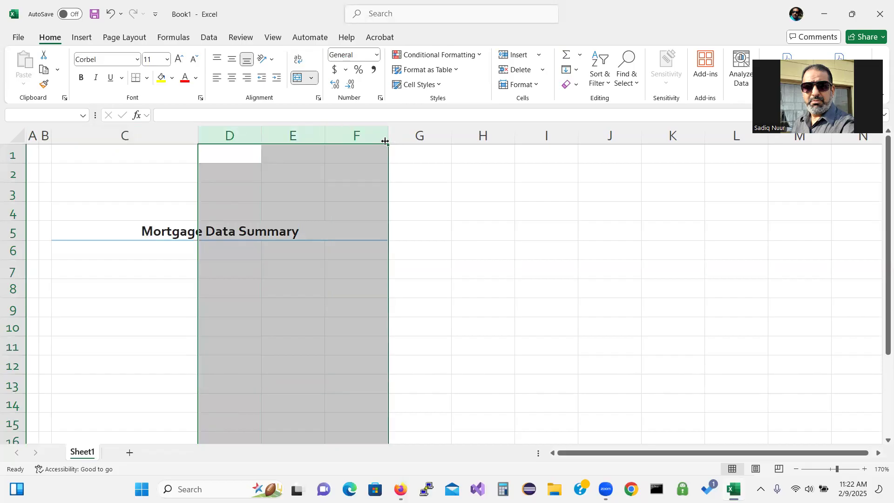
left_click_drag(387, 136, 451, 135)
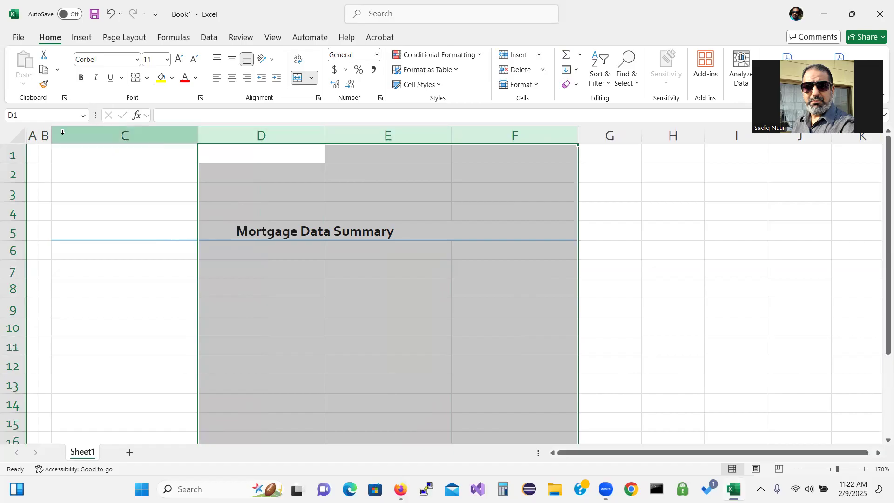
Reduce the height of rows 1 and 2 together to about 9
left_click(8, 155)
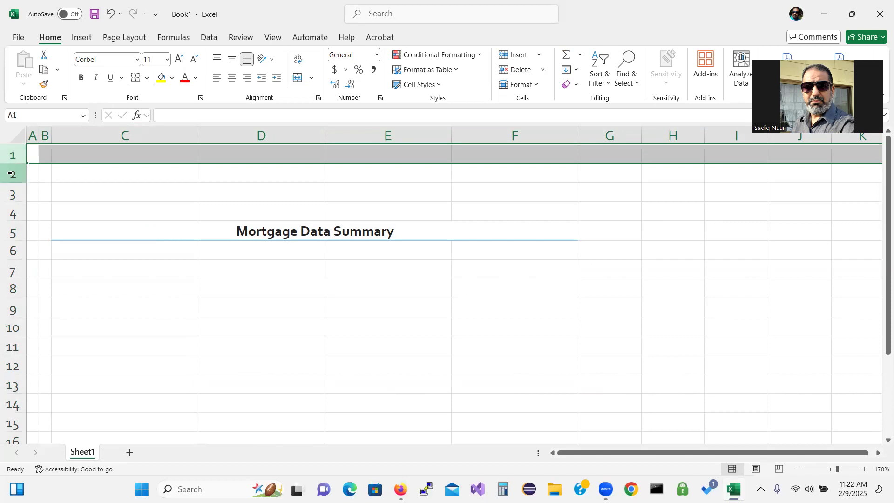
left_click(10, 173, "shift")
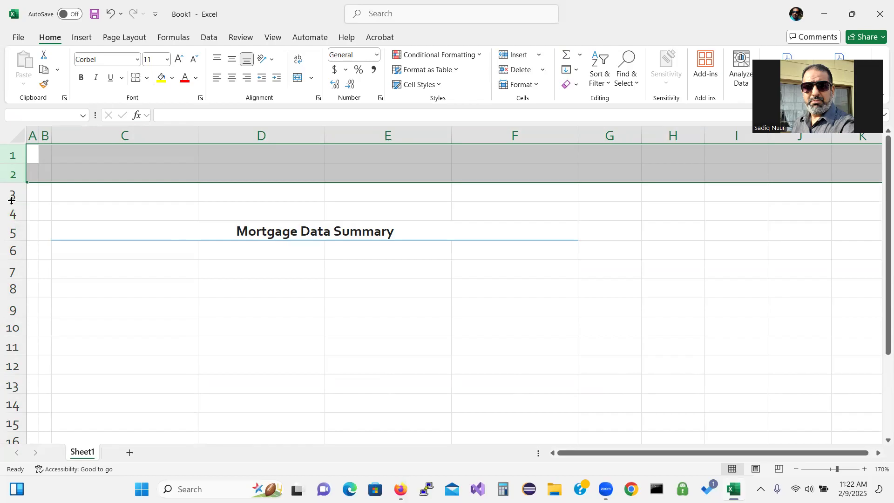
left_click_drag(14, 182, 15, 174)
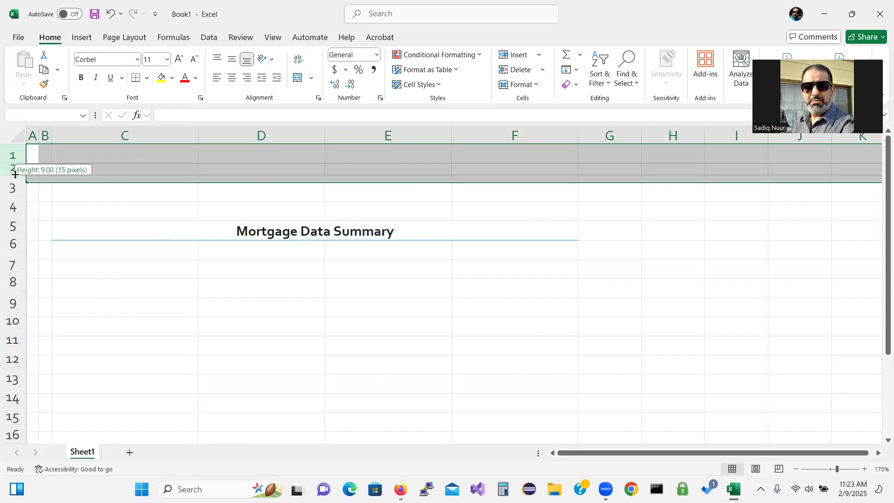
left_click_drag(16, 175, 13, 175)
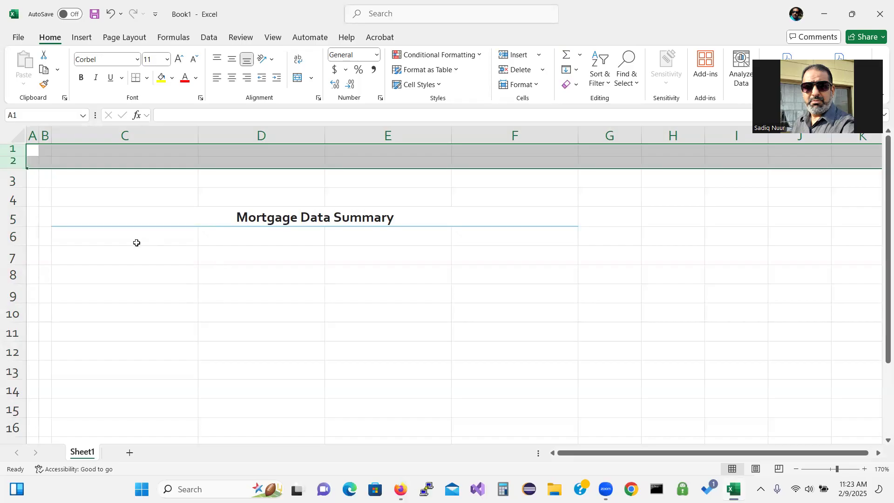
Enter the labels Price in cell C7 and Annual Interest Rate in cell C8
left_click(129, 260)
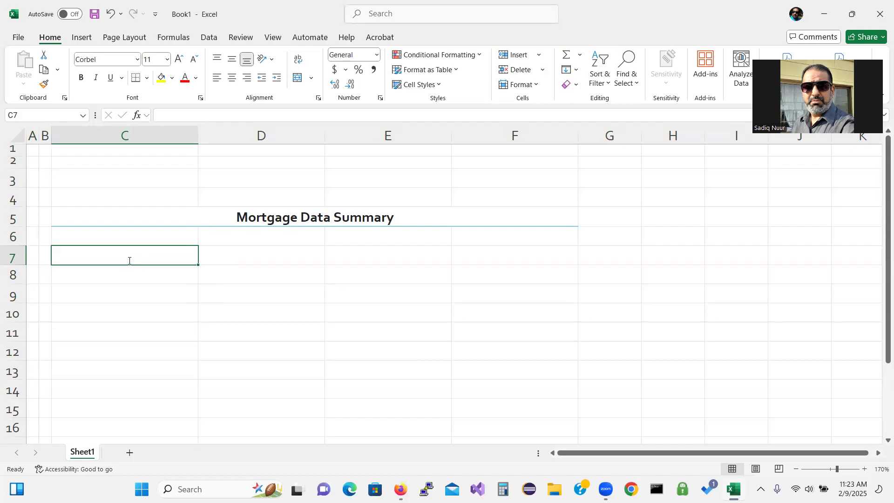
type("Price")
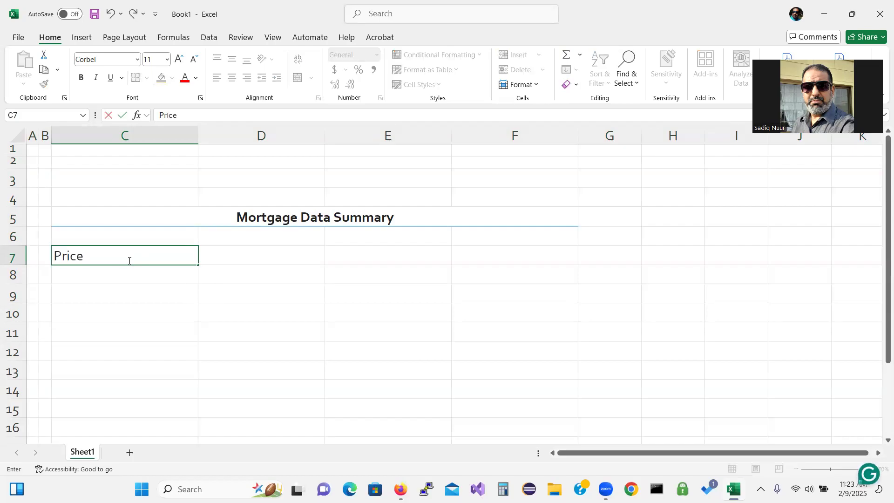
key("Return")
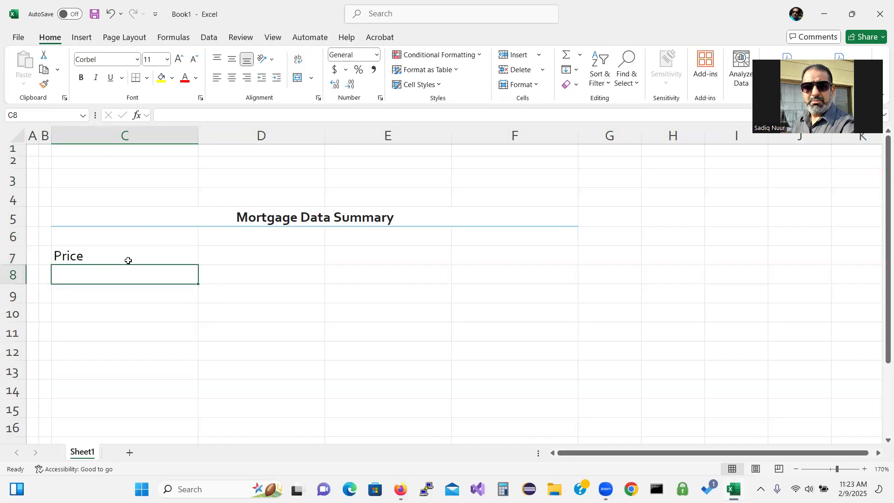
type("Annu")
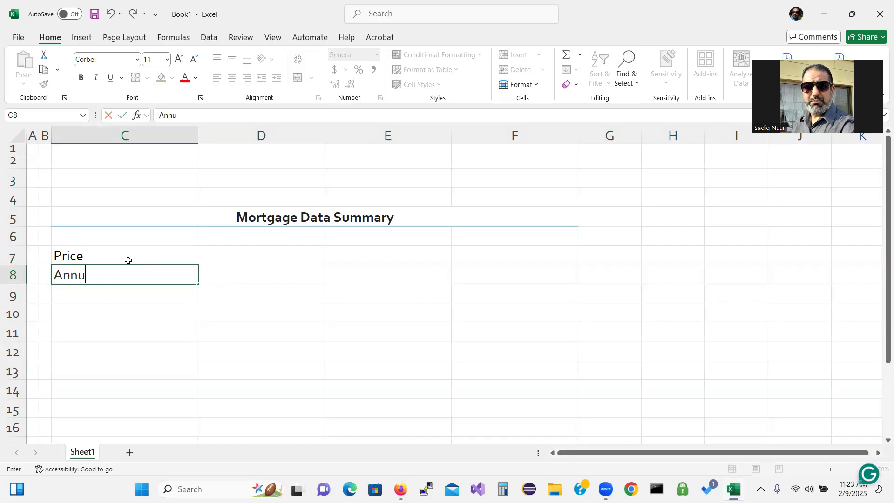
type("al Interest rat")
key("BackSpace")
key("BackSpace")
key("BackSpace")
type("Rate")
key("Return")
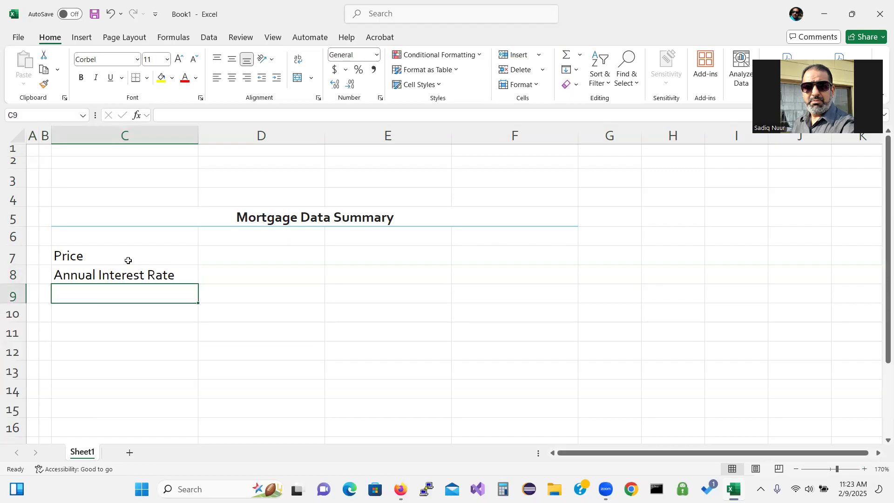
Enter the labels % Down in cell C9 and Term in cell C10
type("%")
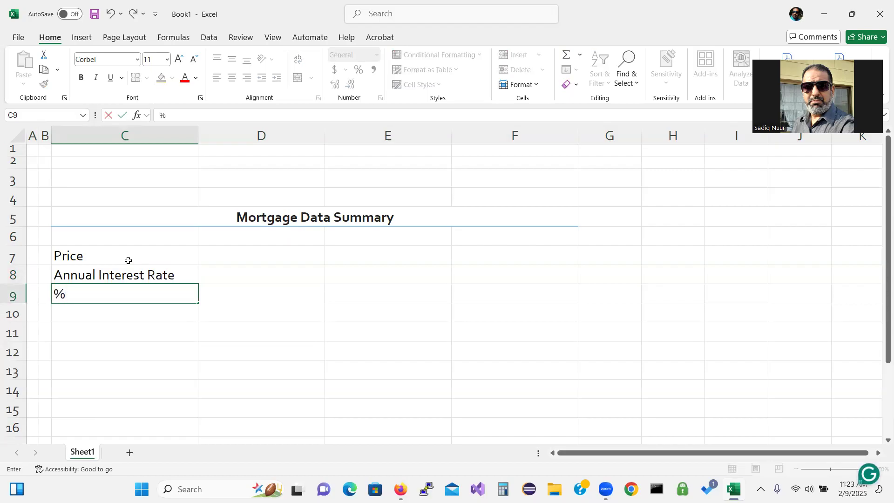
type(" Down")
key("Return")
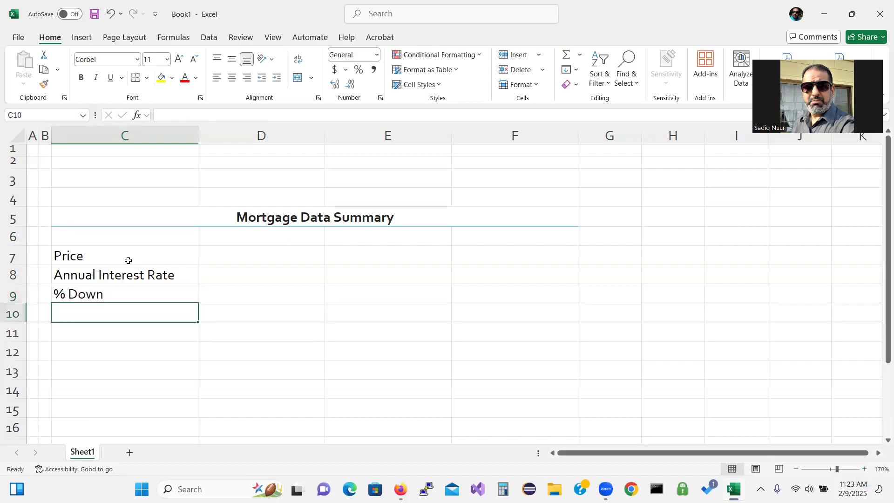
type("Term")
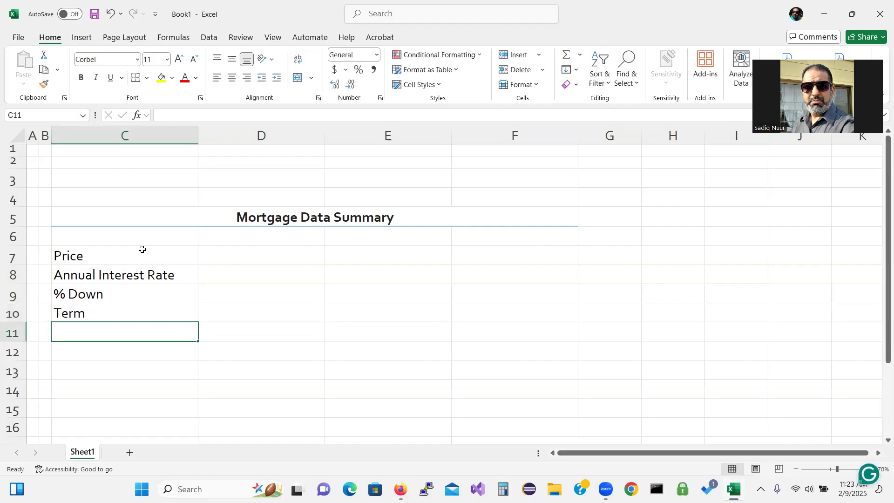
key("Return")
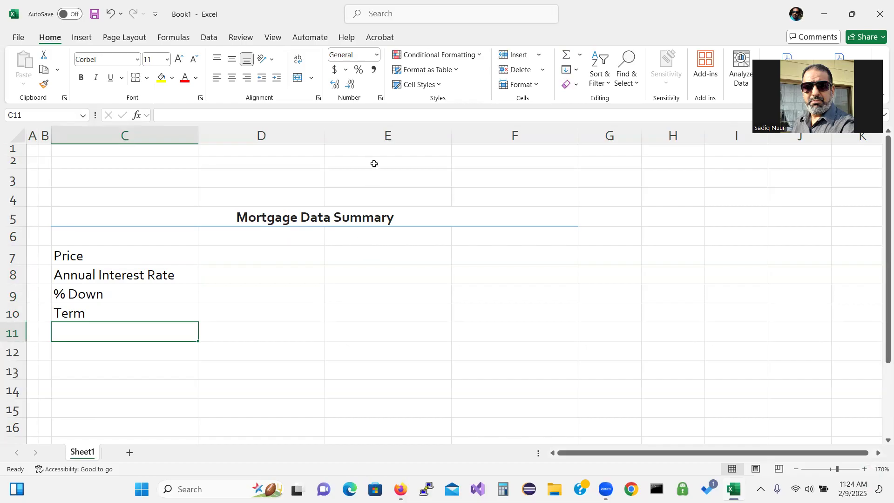
Enter the labels Dawn Payment in cell E6 and Loan Amount in cell E7
left_click(358, 238)
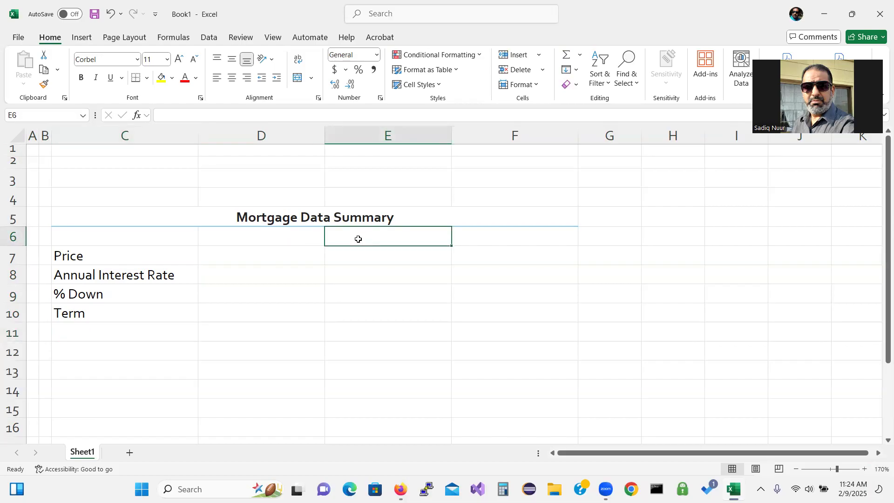
type("Dawn")
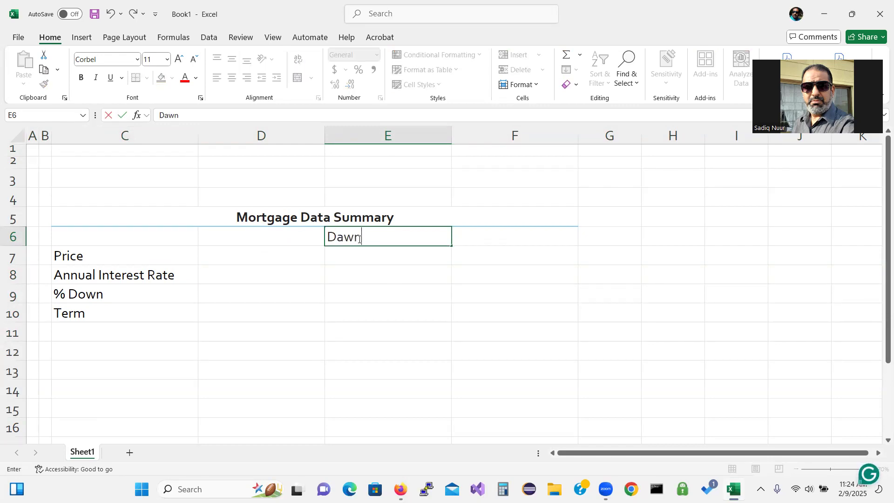
type(" Payment")
key("Return")
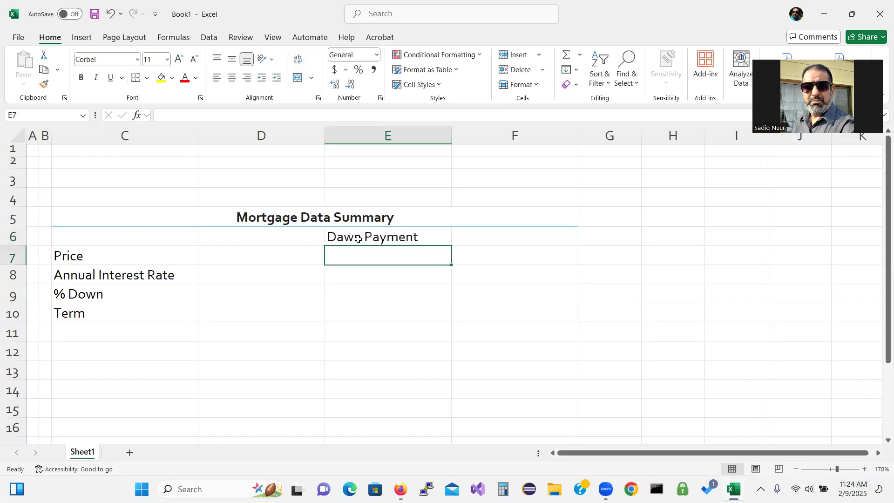
type("Loa")
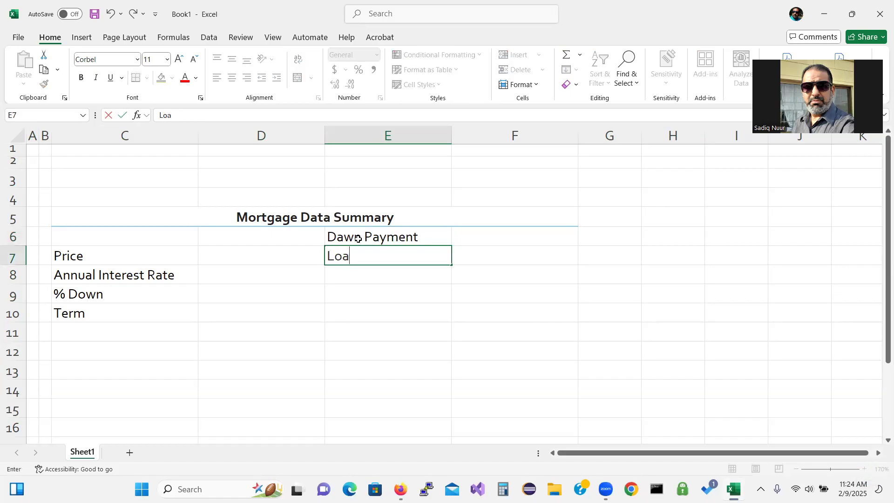
type("n Amount")
key("Return")
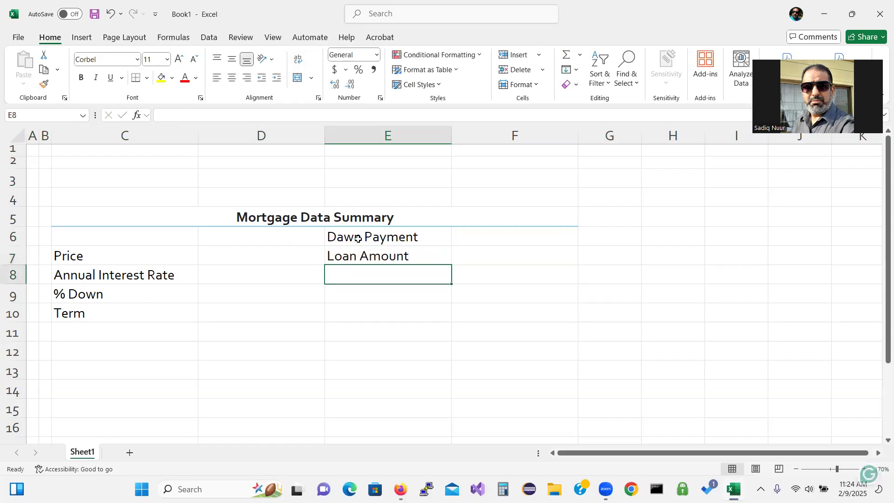
Enter the labels Monthly Payment, Total Interest and Total Cost in cells E8 through E10
type("Monthly")
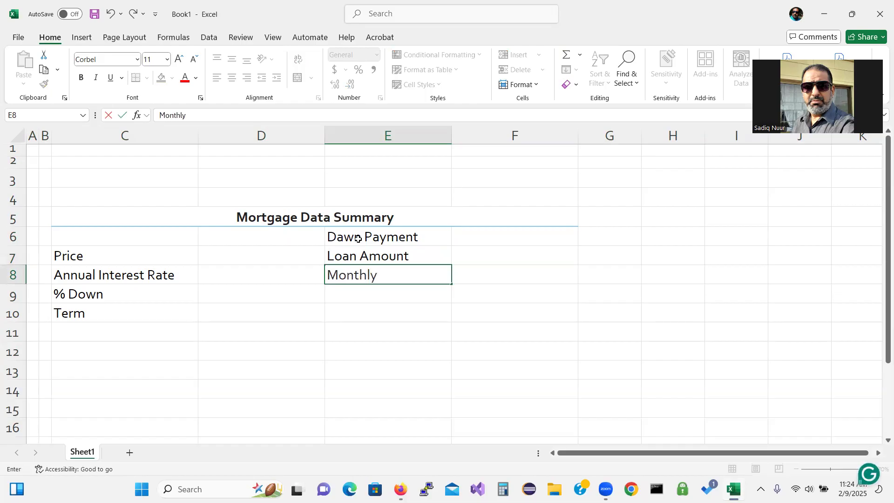
type(" Payment")
key("Return")
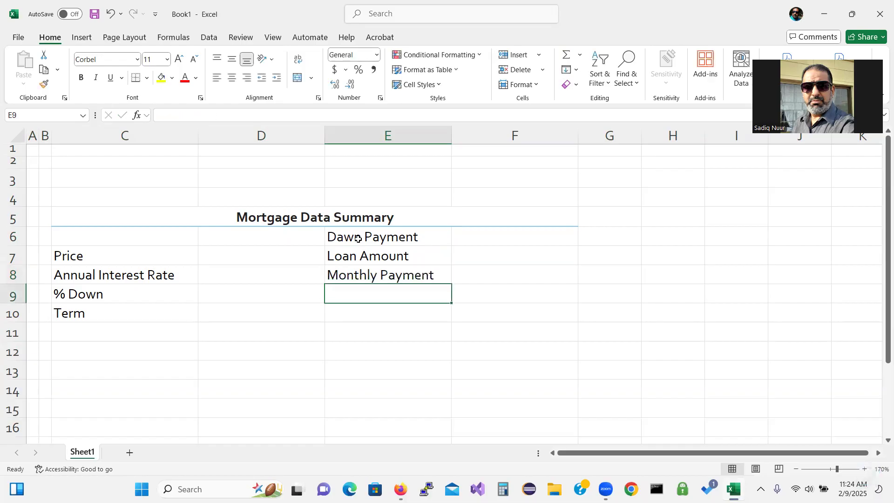
type("Tota")
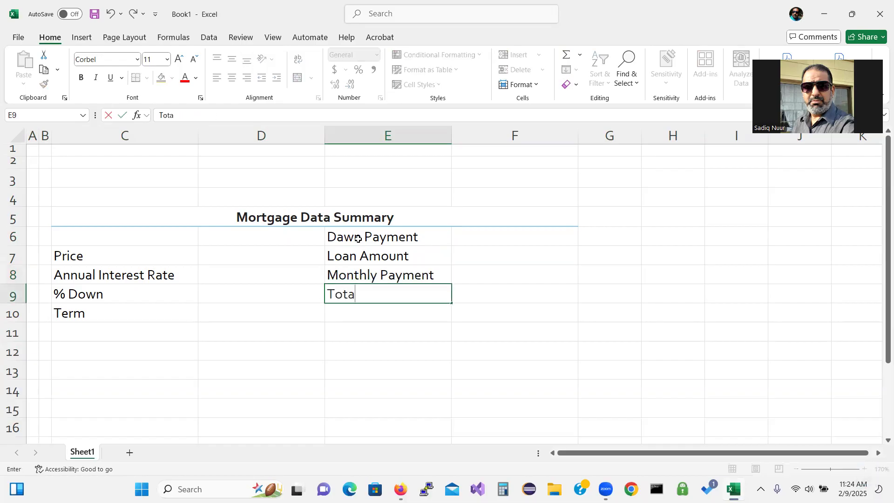
type("l Interest")
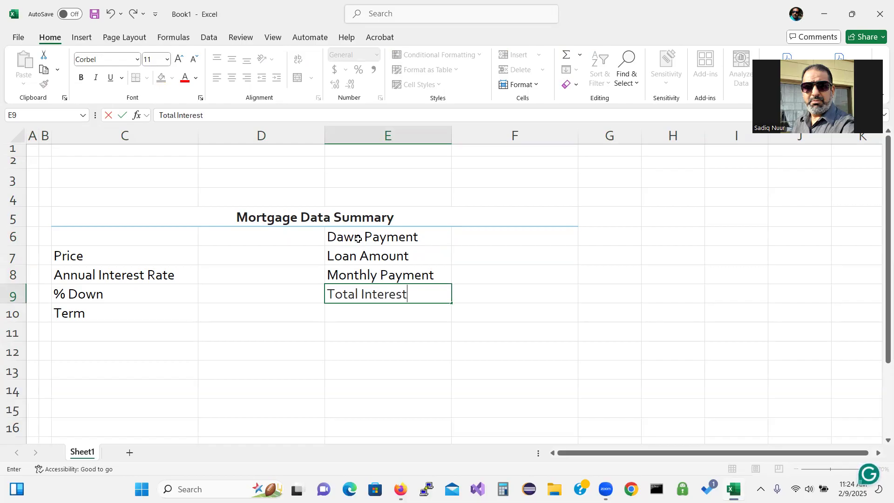
key("Return")
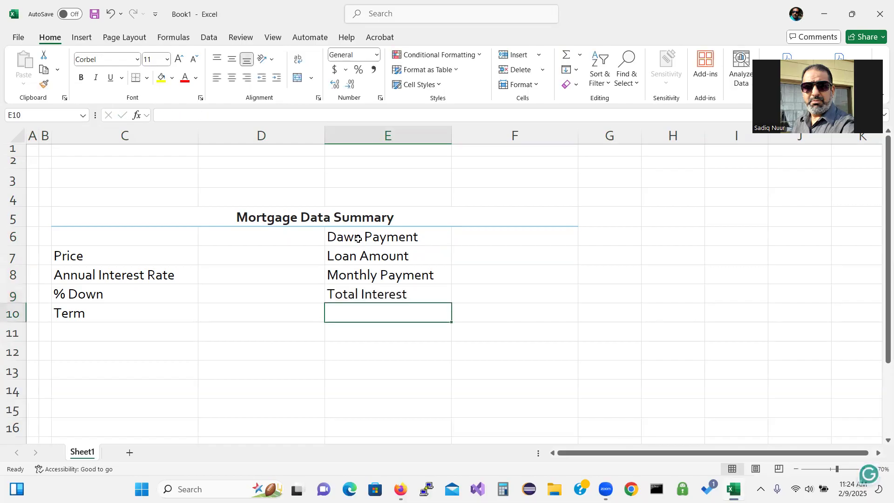
type("Total ")
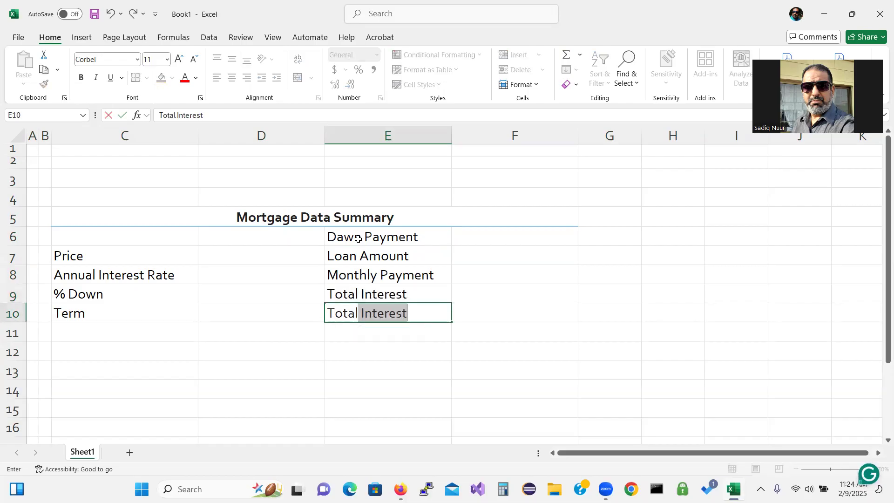
type("Cost")
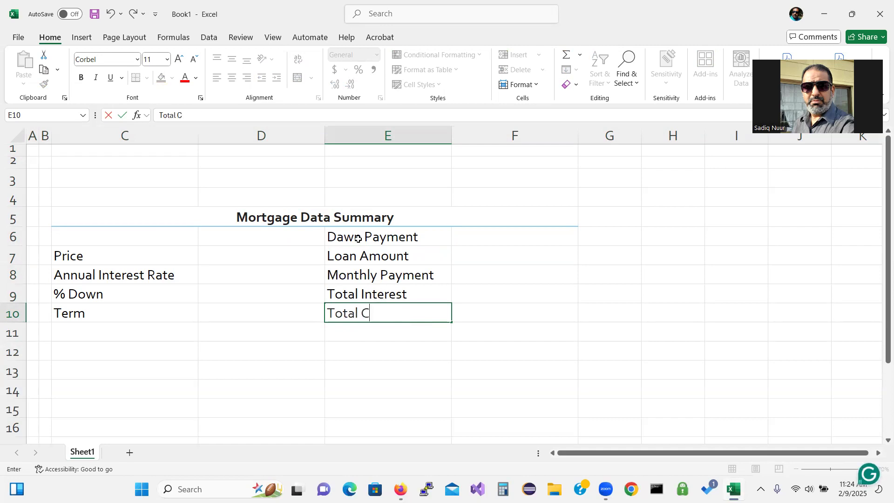
key("Return")
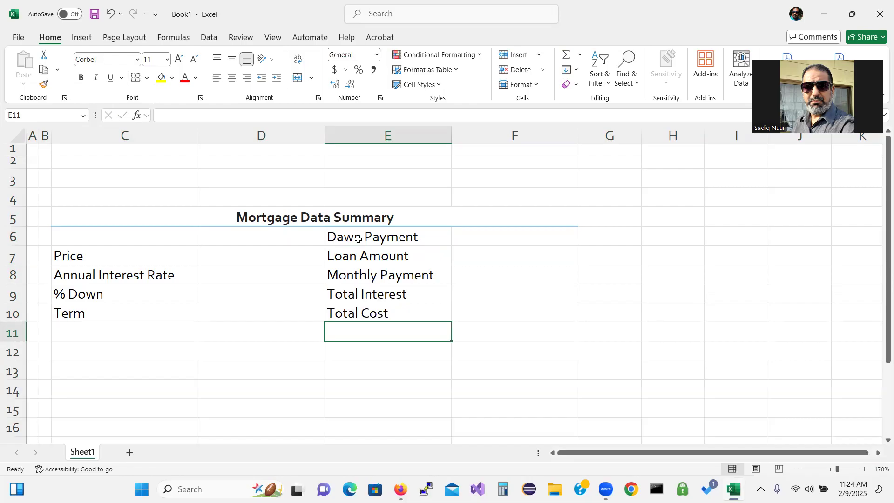
Rename the worksheet Sheet1 as Mortgage Payment Calculator
double_click(82, 453)
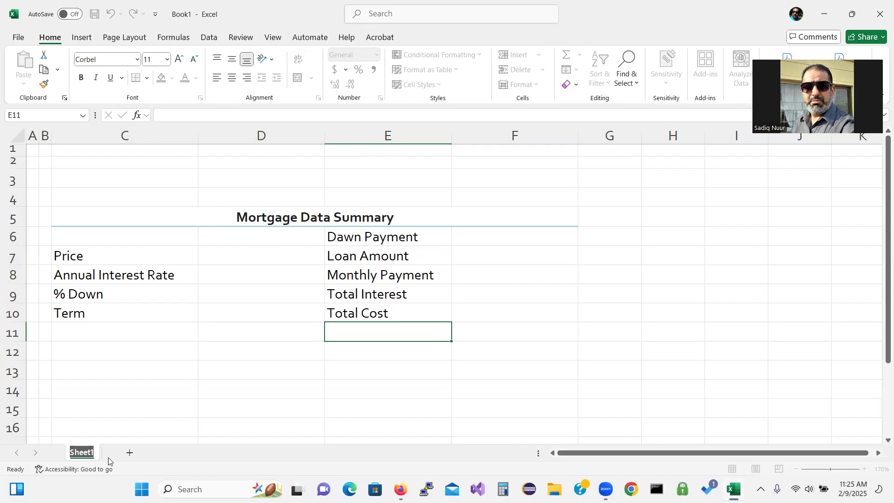
type("Mortgage Payment")
key("Return")
type("Cal")
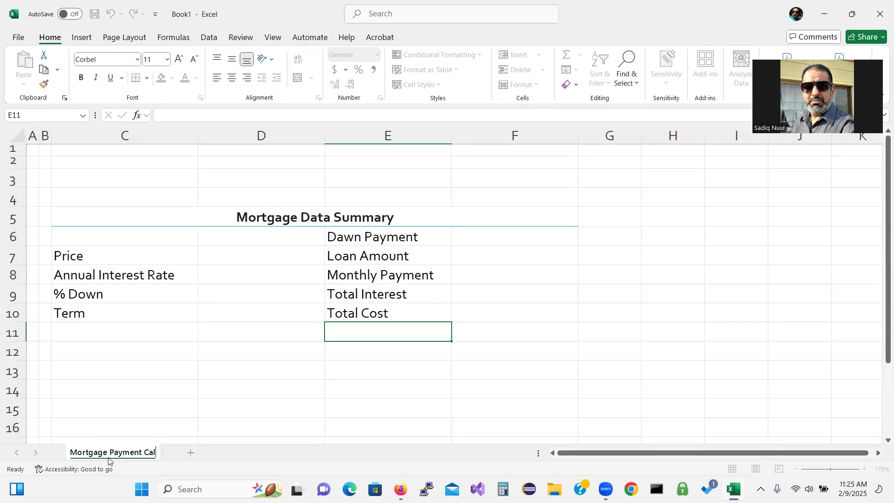
type("culator")
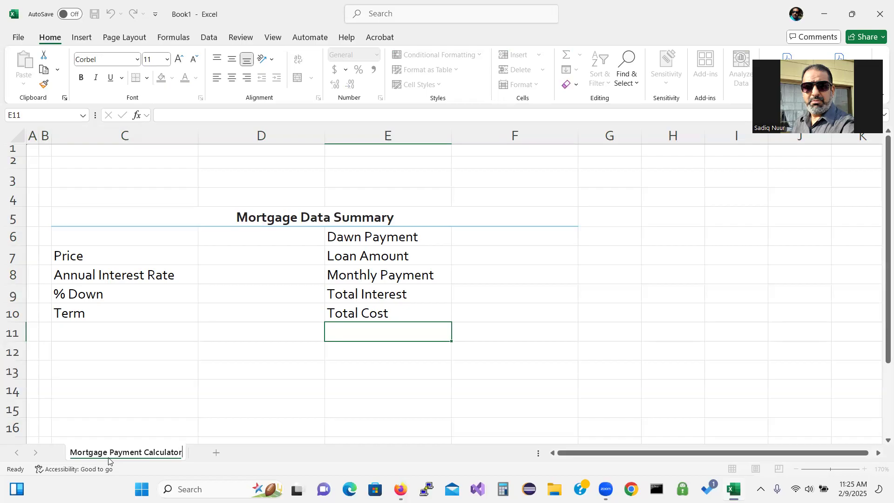
key("Return")
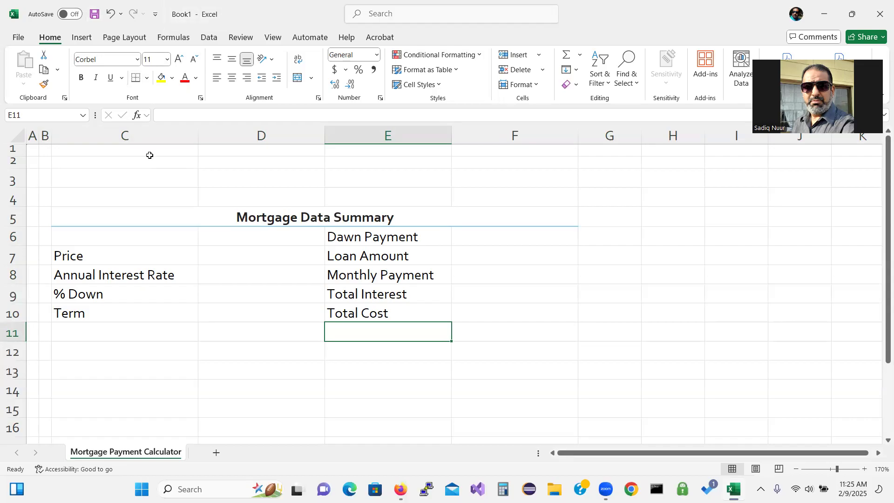
Start saving the workbook and choose the Excel Lecture folder on the Desktop as its location
left_click(18, 38)
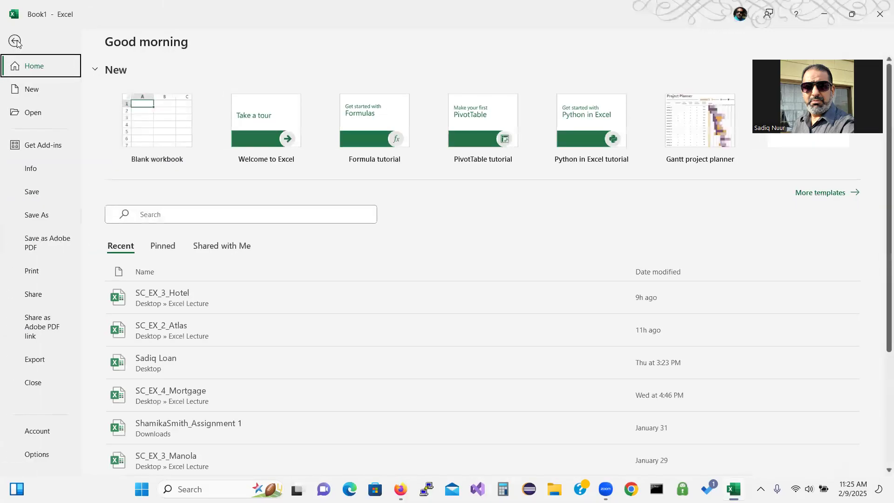
left_click(35, 198)
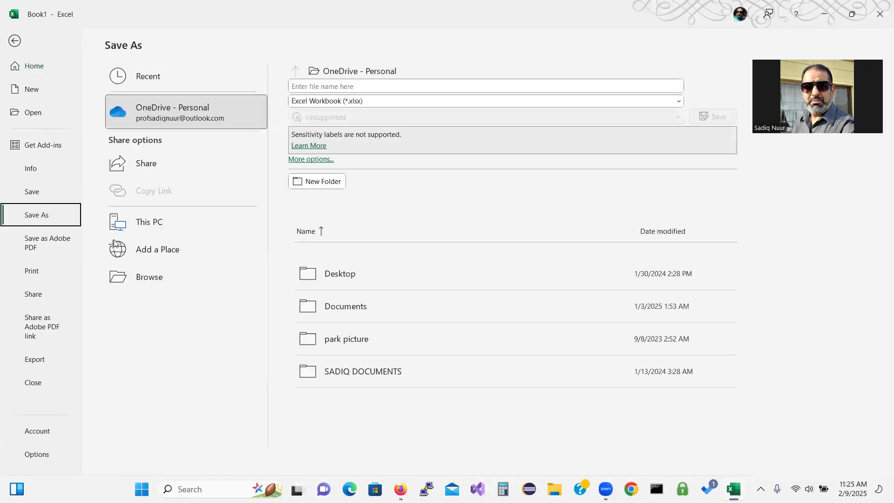
left_click(150, 278)
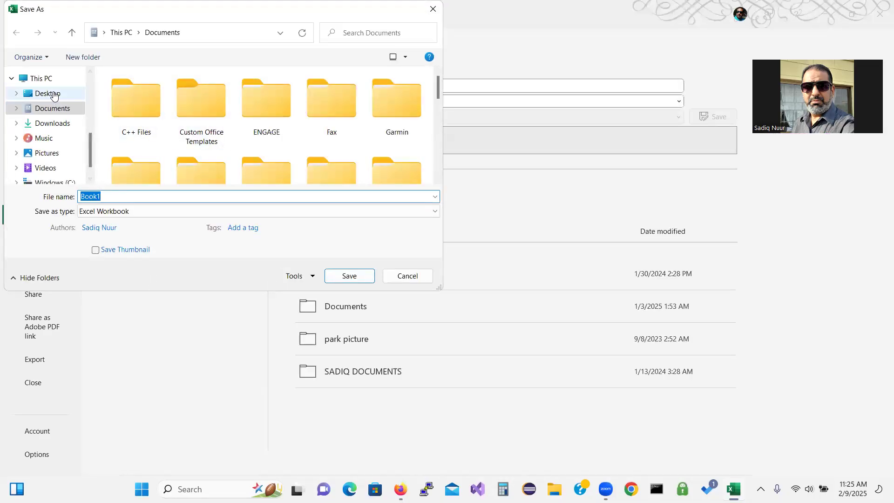
left_click(53, 95)
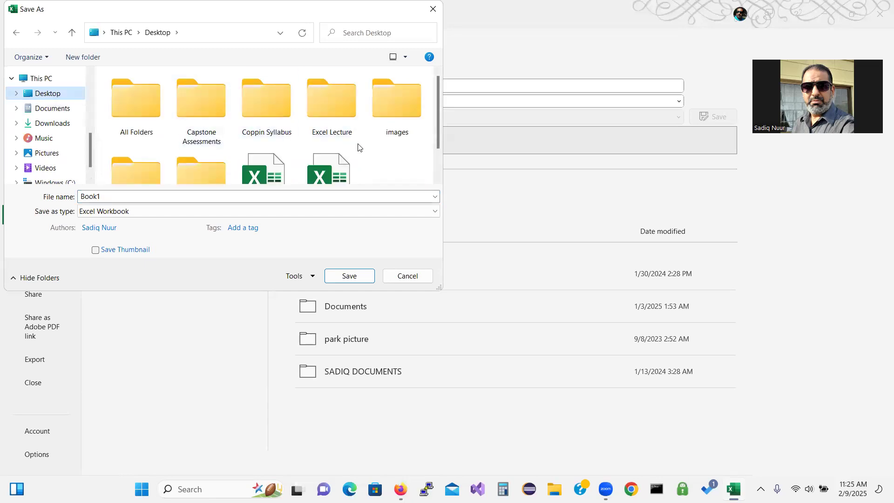
double_click(324, 101)
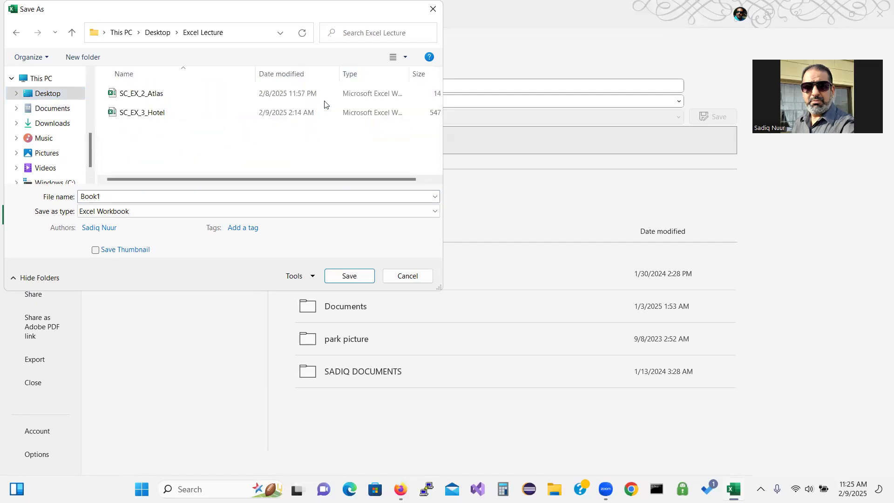
Name the workbook SC_EX_4_Mortgage and save it in the Excel Lecture folder
double_click(101, 198)
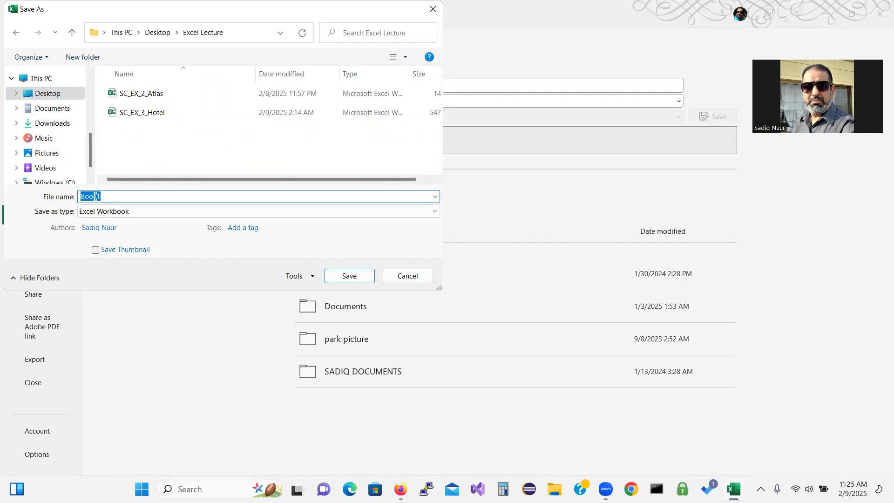
type("SC")
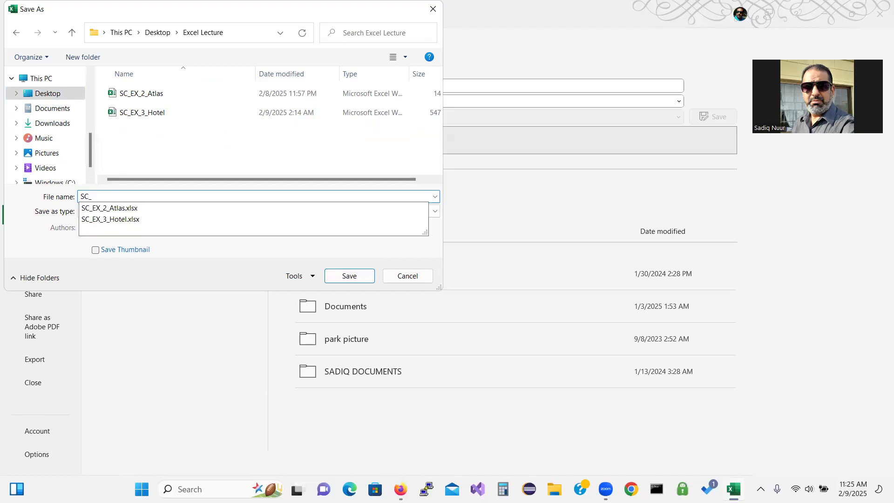
type("_EX_4")
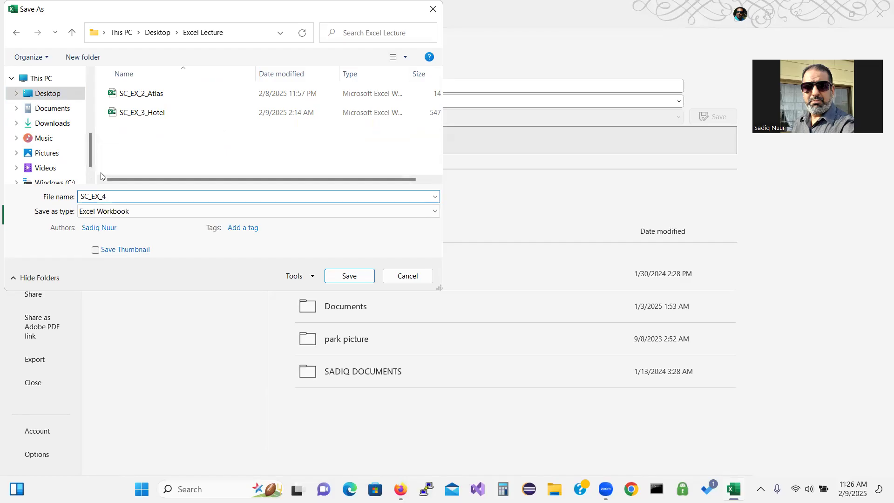
type("_Mor")
type("tgage")
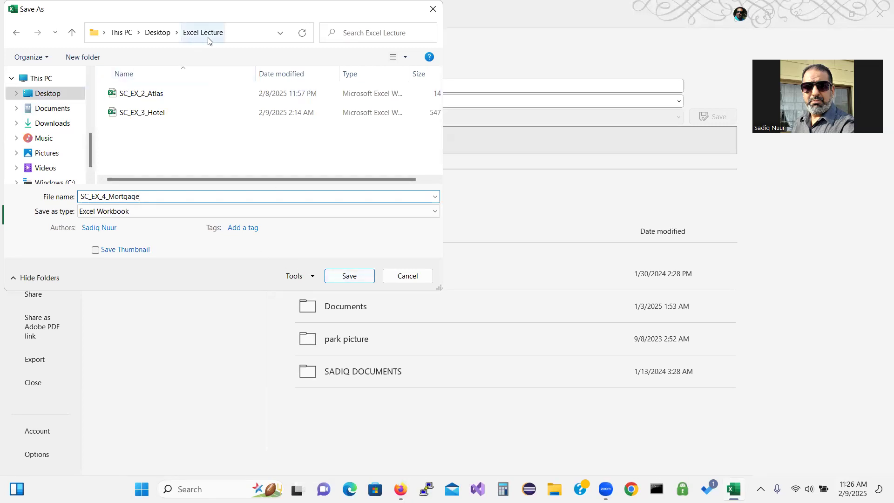
left_click(343, 275)
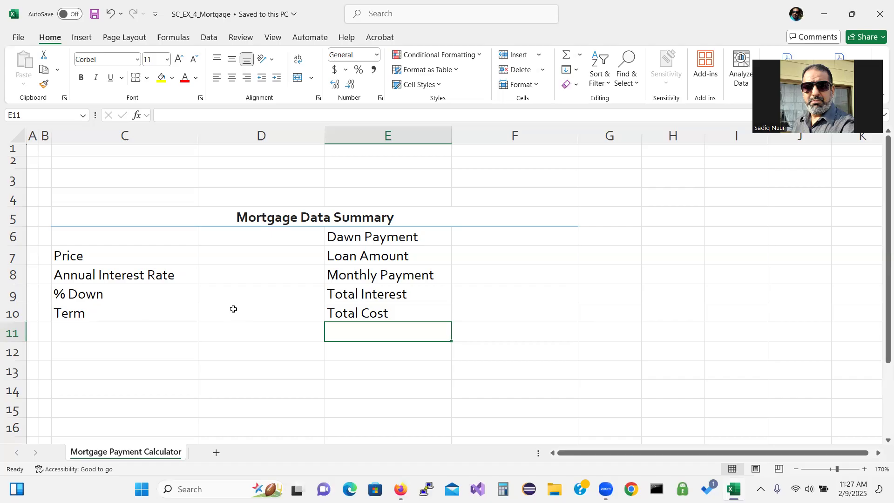
Format cells D7 and F6:F10 as Currency with the $ symbol, zero decimal places and negative numbers in red parentheses
left_click(236, 255)
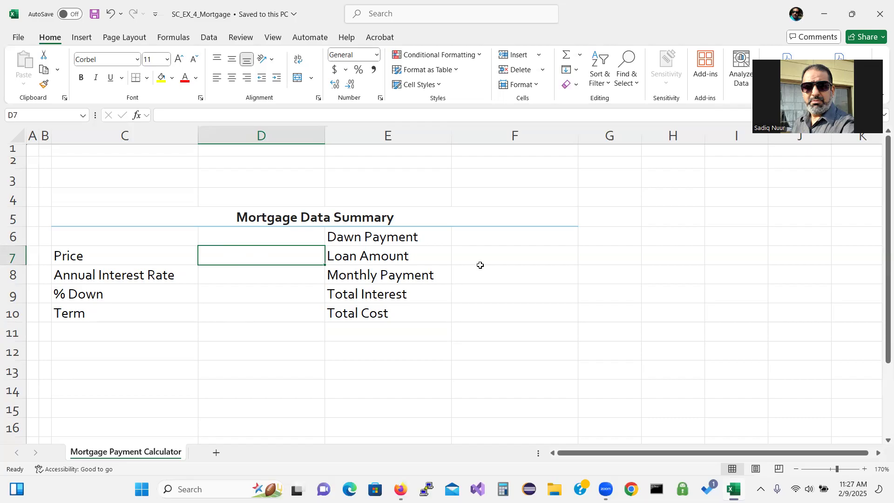
left_click_drag(493, 235, 492, 308, "ctrl")
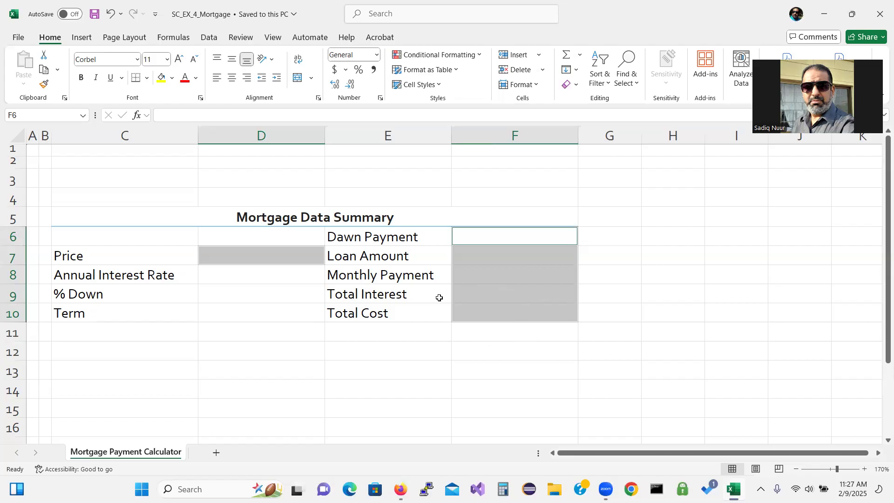
right_click(474, 240)
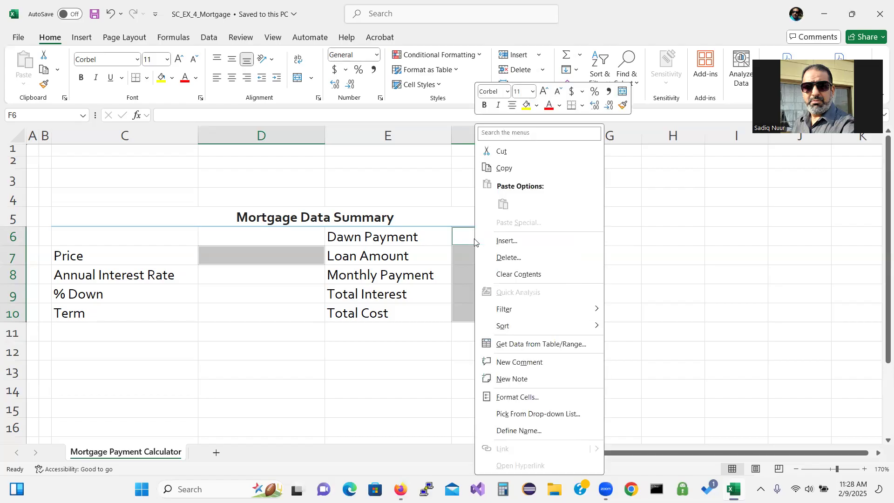
left_click(519, 400)
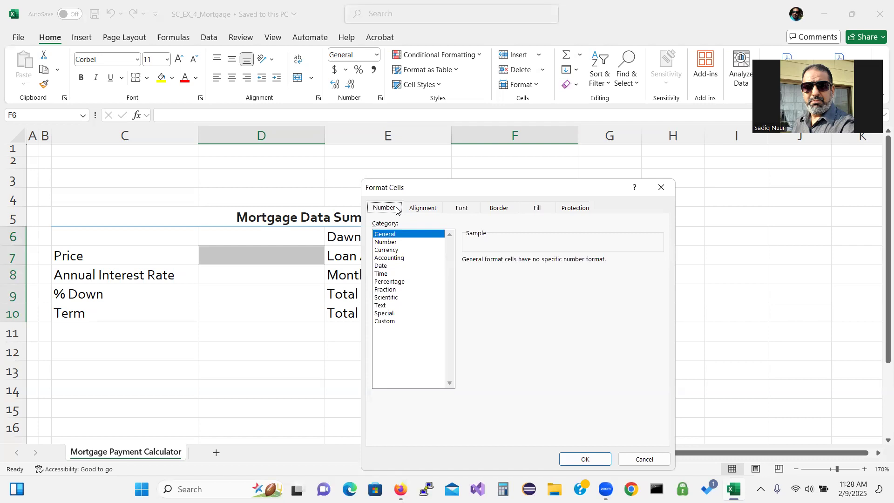
left_click(390, 252)
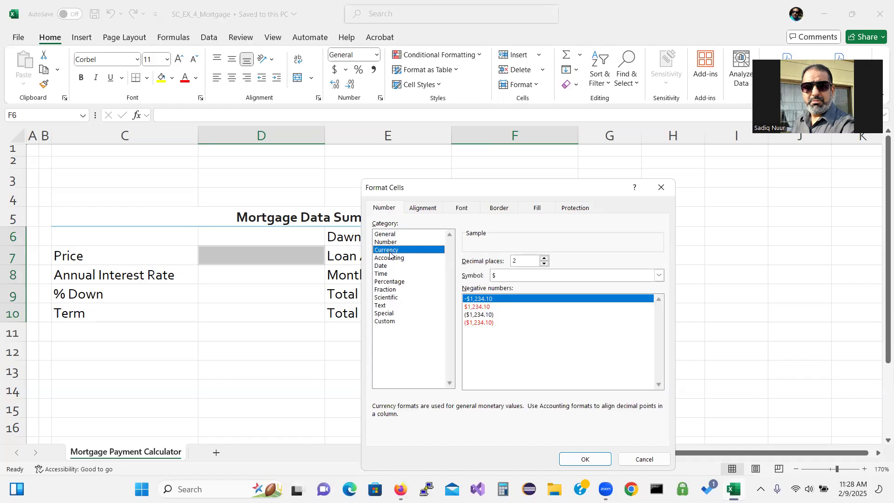
left_click(484, 323)
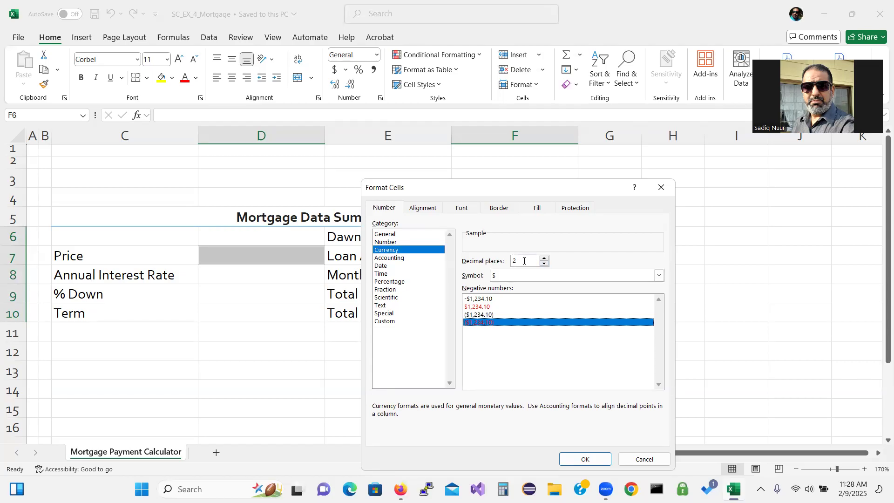
left_click(544, 264)
left_click(544, 264)
left_click(581, 461)
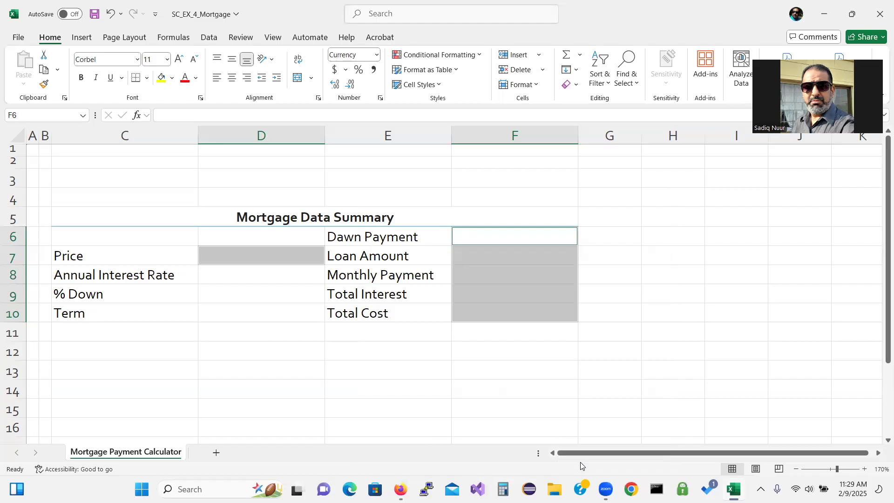
Enter the price 449,000 in cell D7
left_click(284, 260)
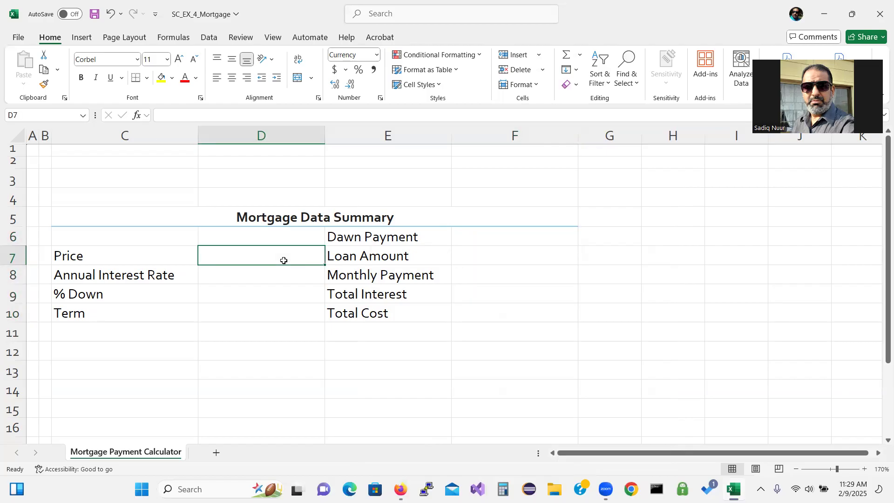
type("449")
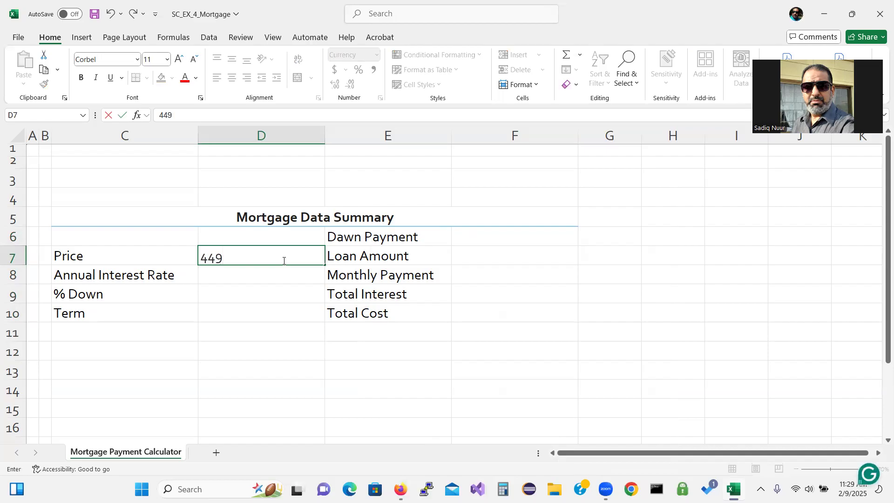
type(",000")
key("Return")
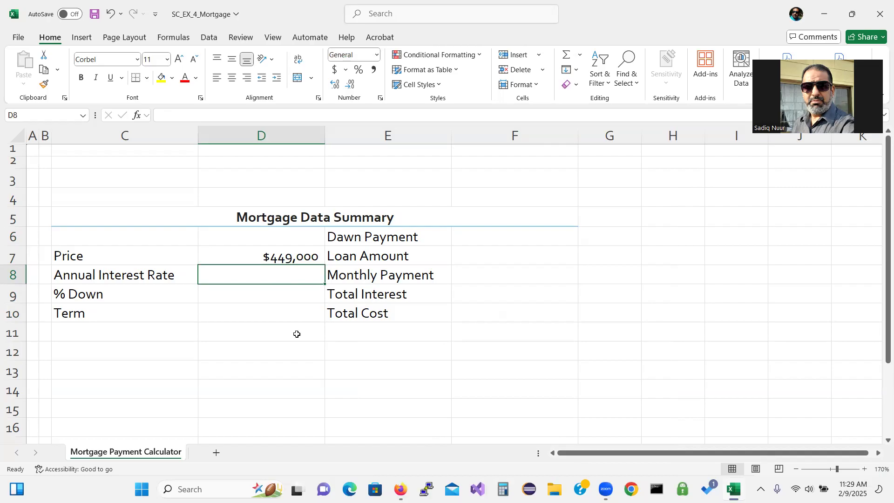
Enter the annual interest rate 4.125% in cell D8 and display it with three decimal places
type("4.1")
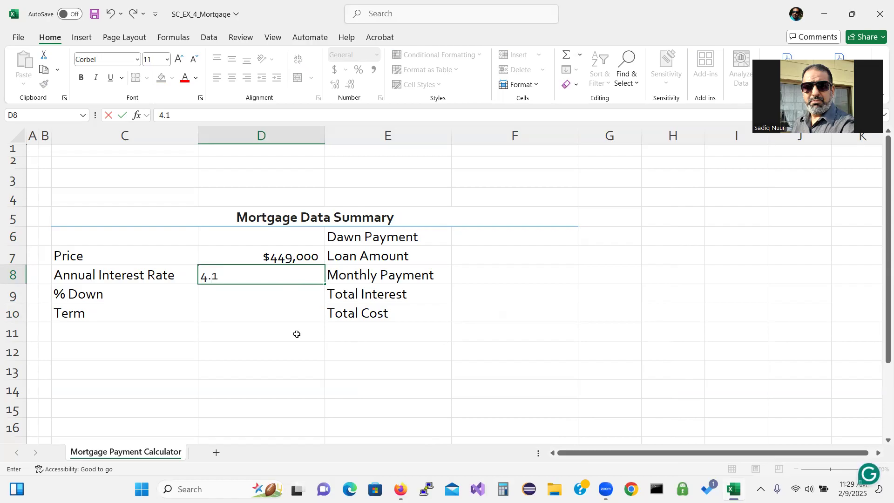
type("2")
type("5%")
key("Return")
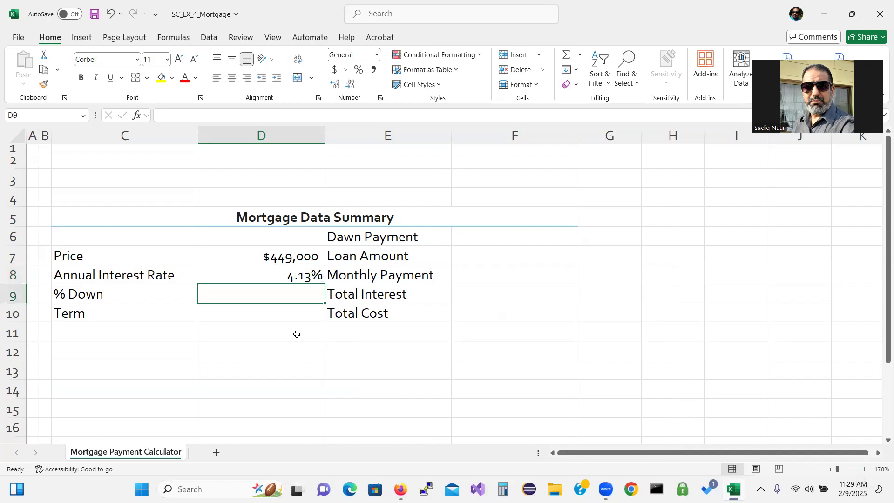
left_click(301, 278)
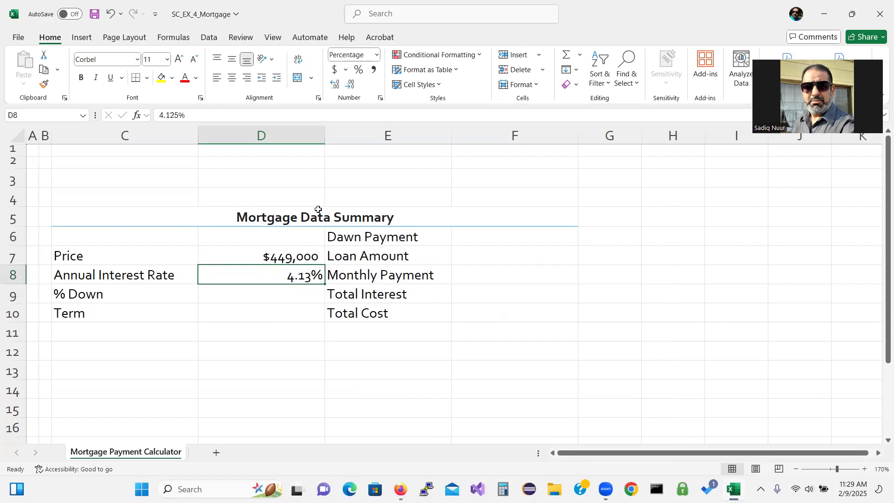
left_click(351, 85)
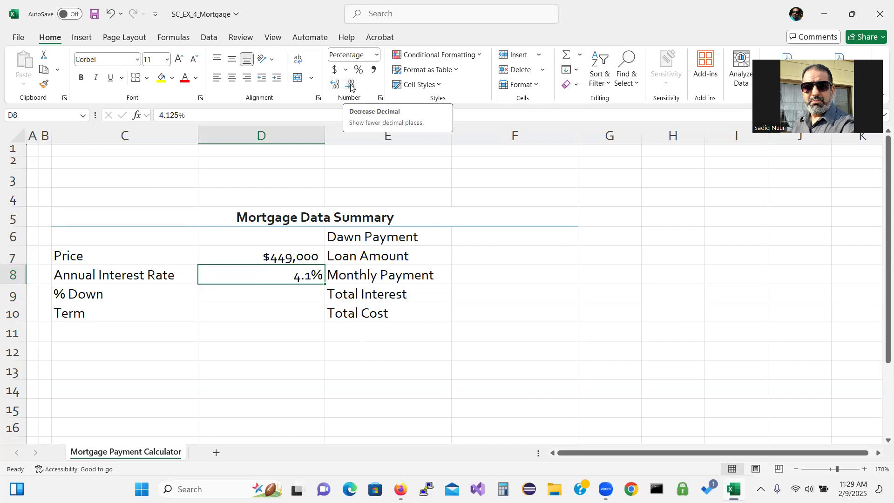
left_click(335, 85)
left_click(335, 87)
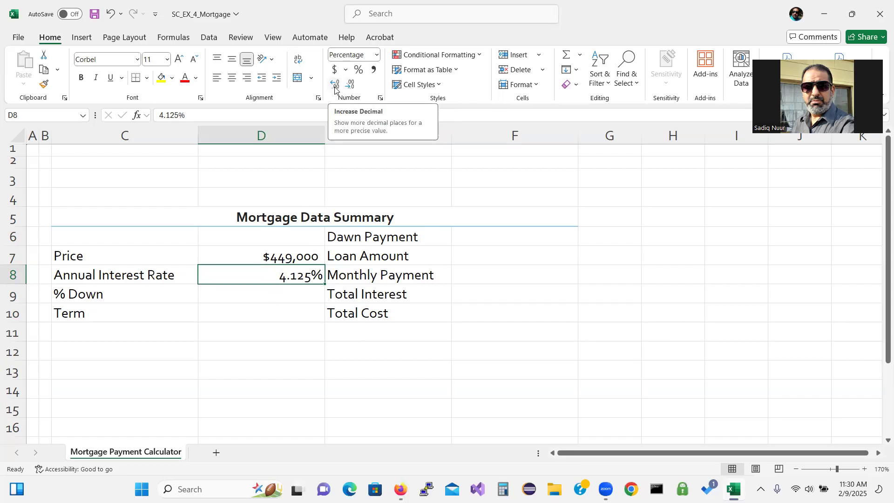
Enter 10% as the down payment percentage in cell D9 and 15 as the term in cell D10
left_click(285, 293)
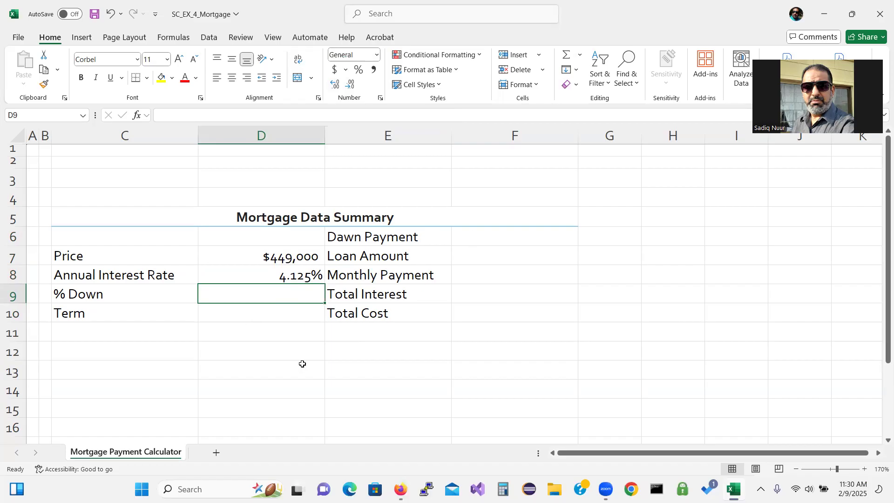
type("10%")
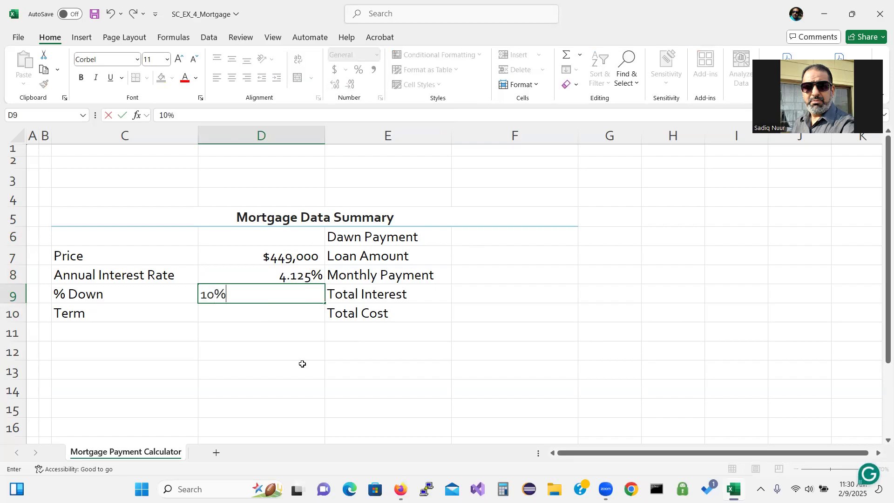
key("Return")
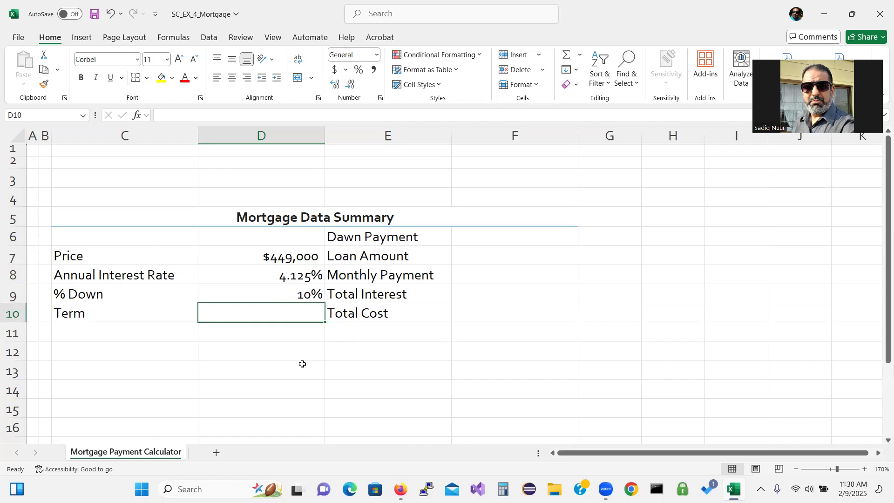
type("15")
key("Return")
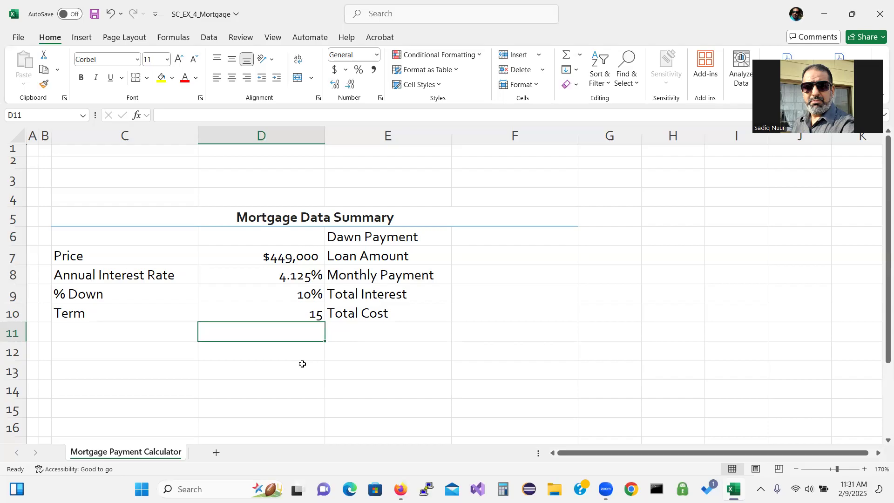
Create names for cells D7:D10 from the labels in the left column of the range C7:D10
left_click(91, 257)
left_click_drag(91, 257, 247, 322)
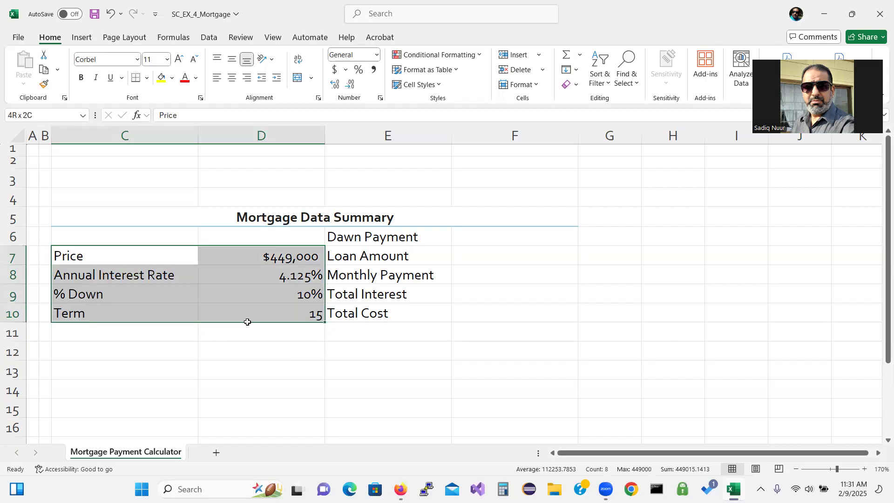
left_click_drag(248, 322, 248, 324)
left_click(179, 42)
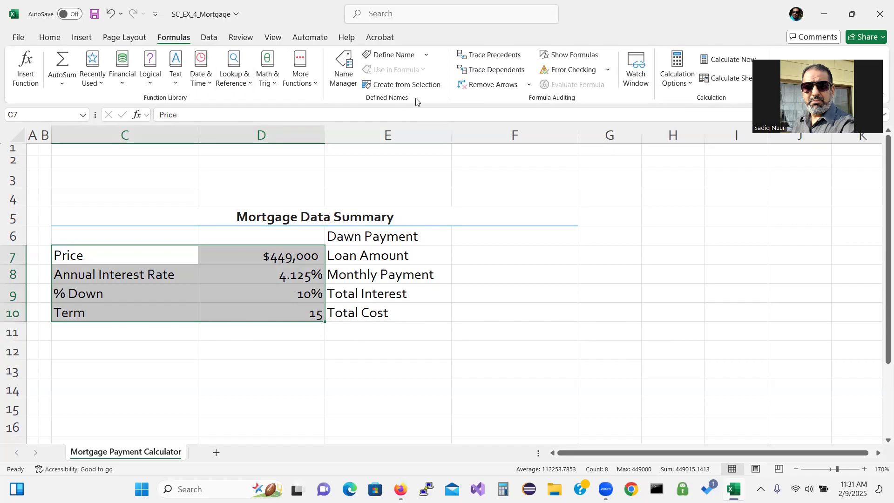
key("ctrl+q")
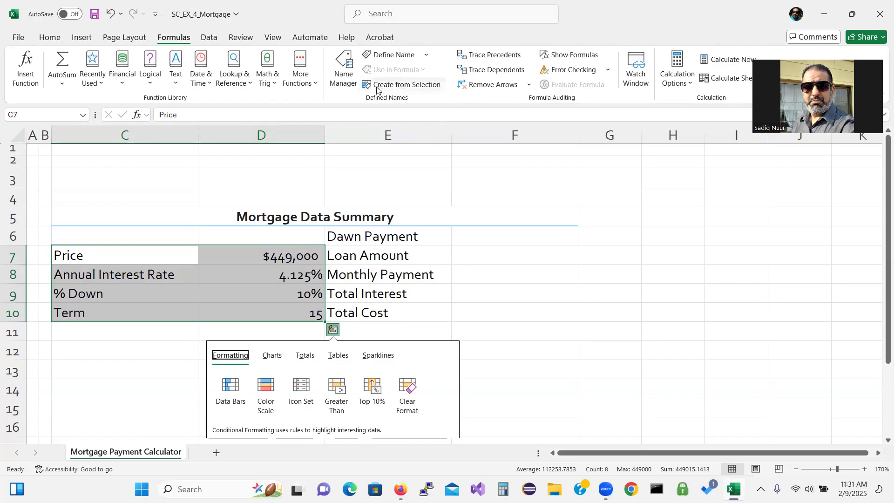
left_click(405, 86)
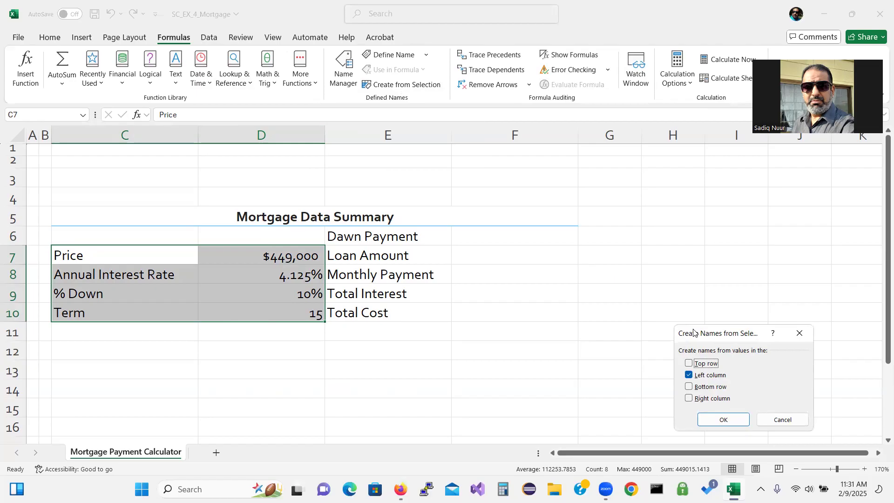
left_click_drag(694, 333, 611, 165)
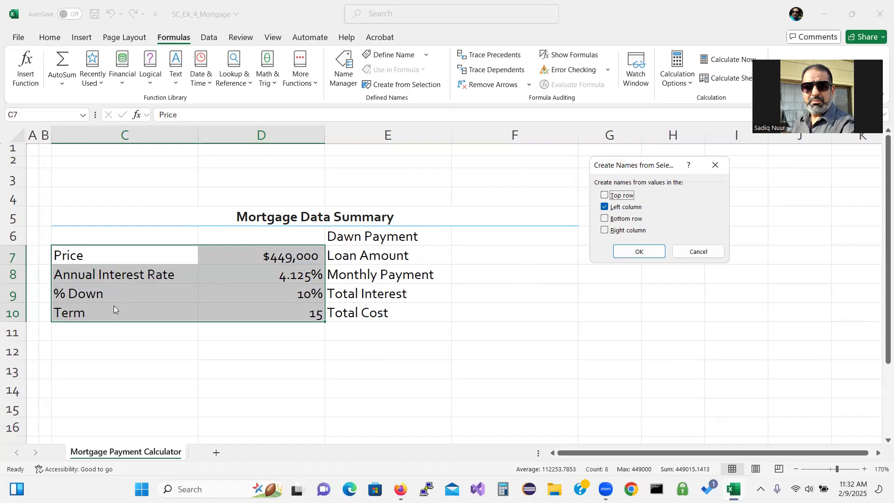
left_click(648, 253)
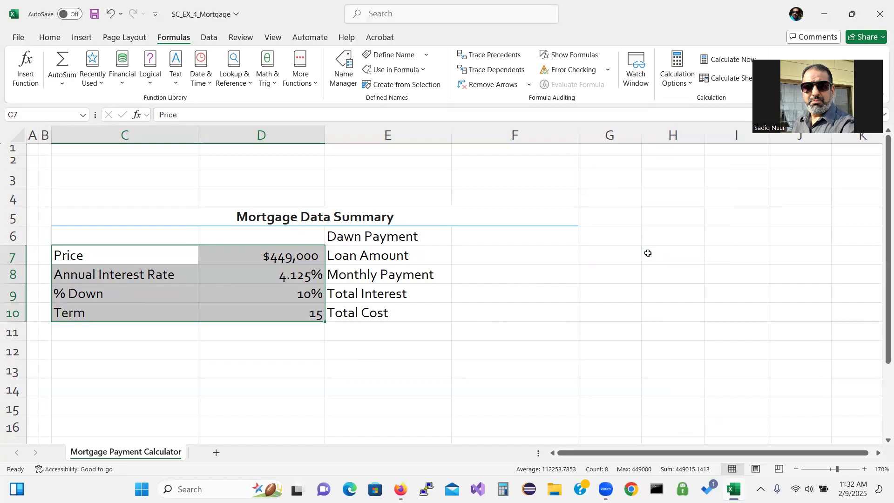
Check the names assigned to the % Down and Term value cells, D9 and D10
left_click(279, 295)
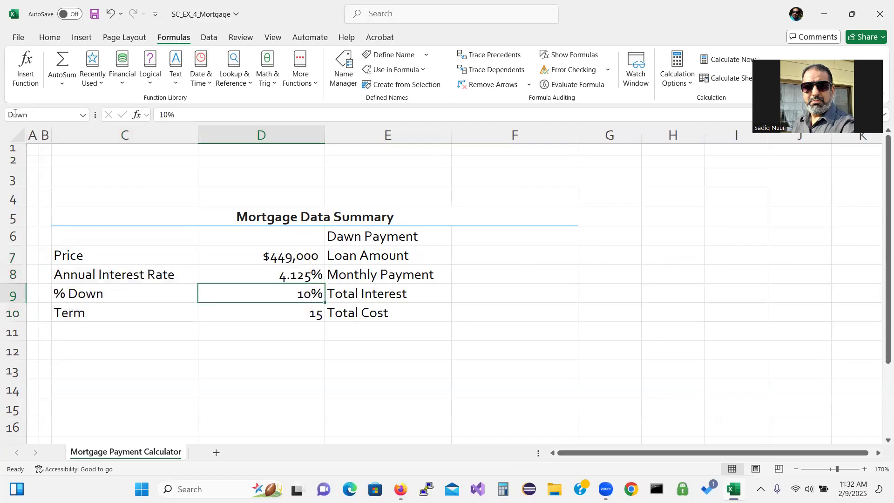
left_click(35, 112)
left_click(259, 314)
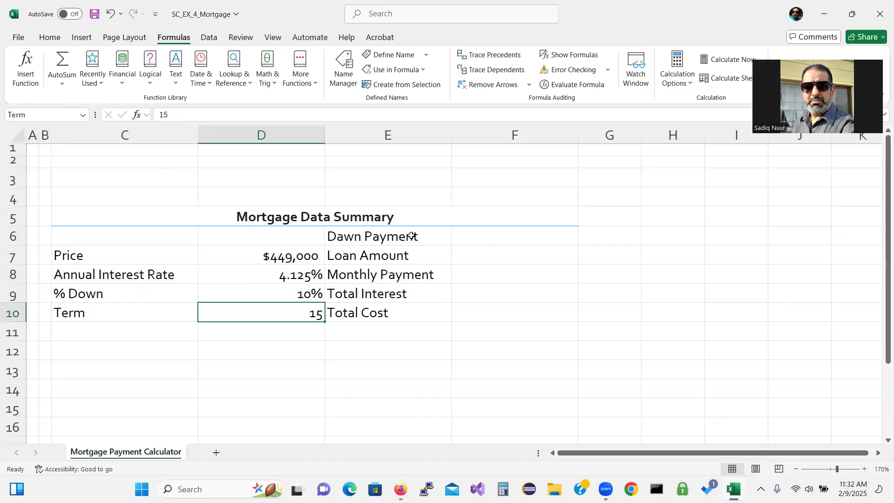
Create names for cells F6:F10 from the labels in the left column of the range E6:F10
left_click_drag(412, 236, 480, 305)
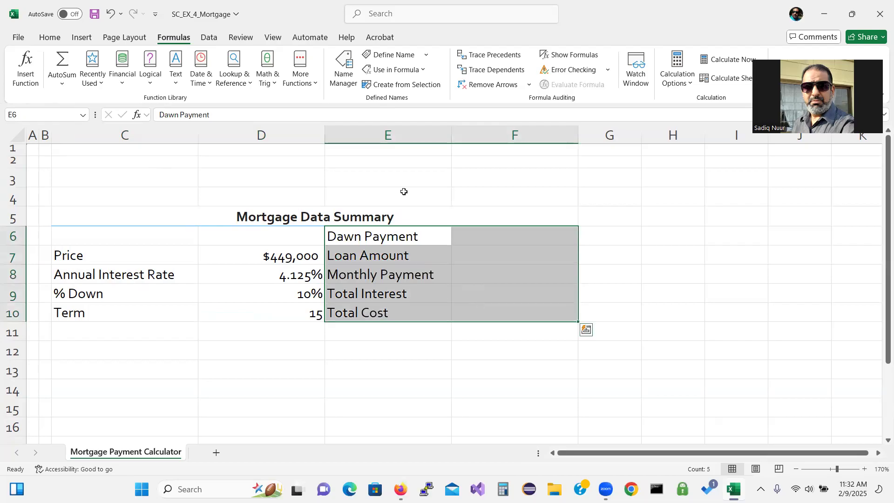
left_click(408, 88)
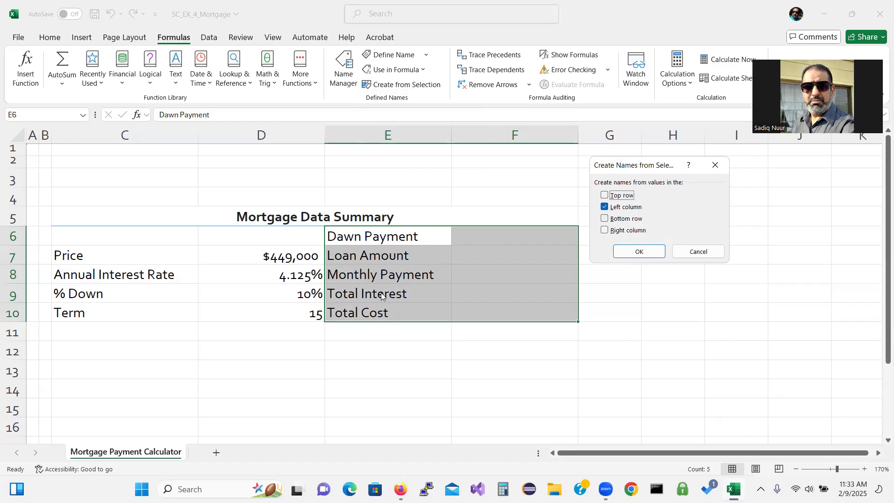
left_click(638, 251)
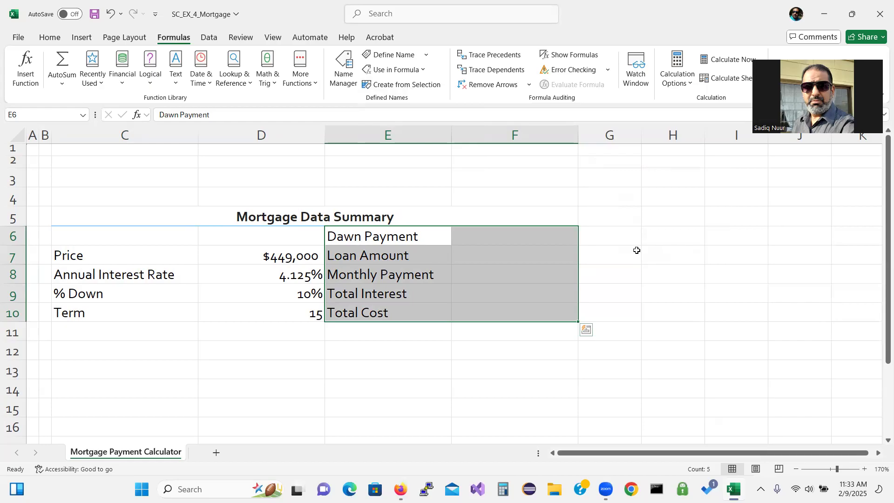
Build the down payment formula =Price*Down in cell F6 from the defined names Price and Down
left_click(83, 117)
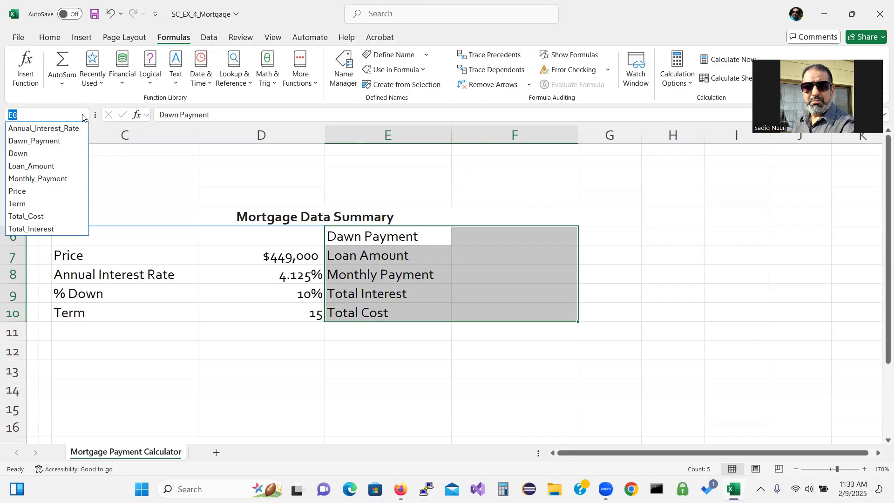
left_click(500, 239)
left_click(500, 236)
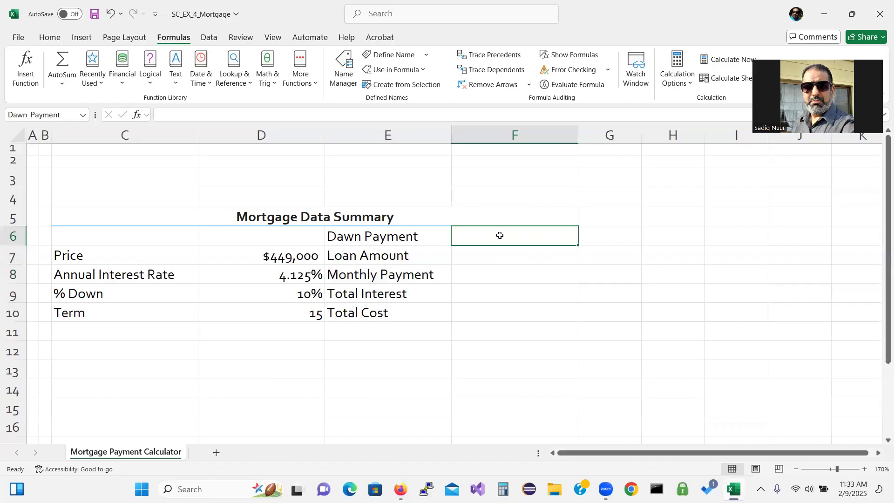
type("=")
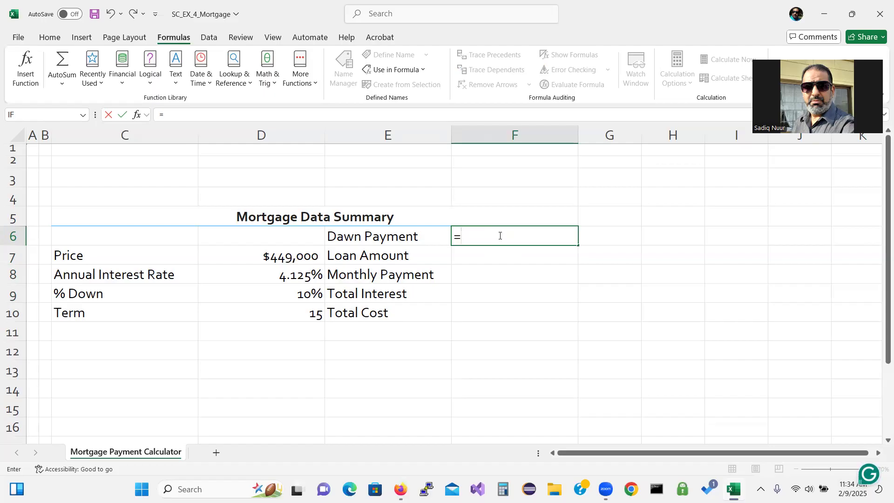
type("p")
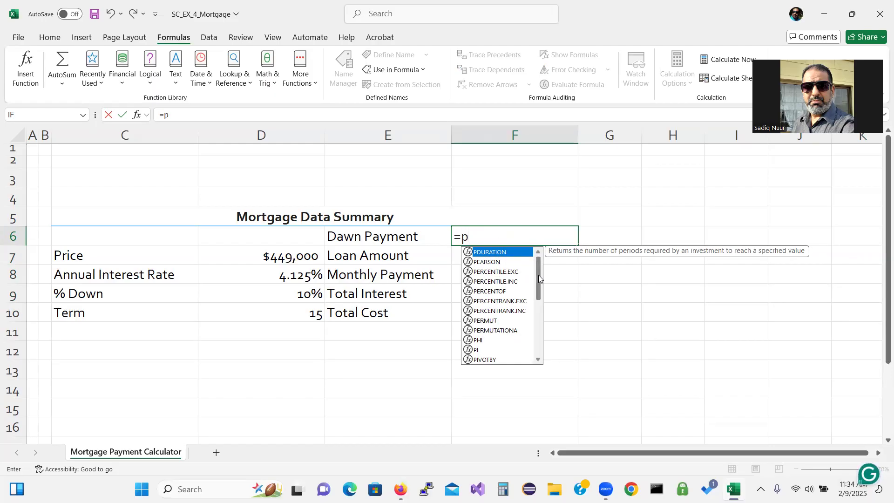
left_click_drag(539, 271, 537, 307)
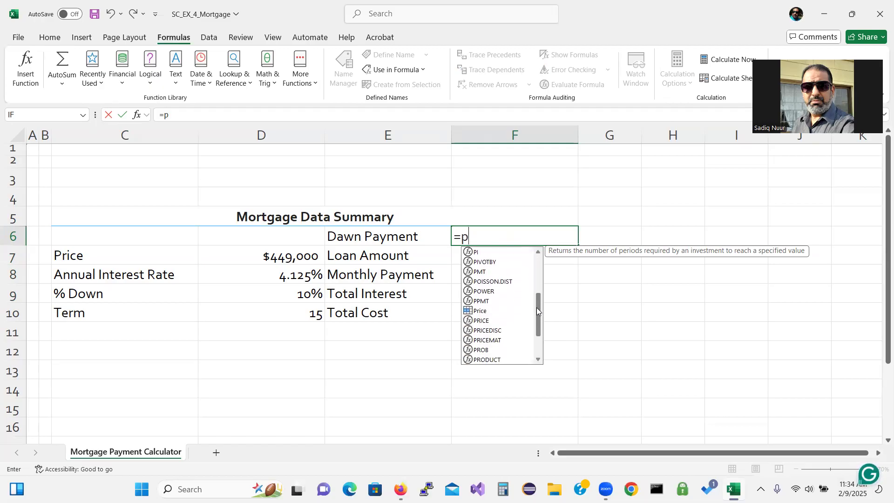
double_click(480, 312)
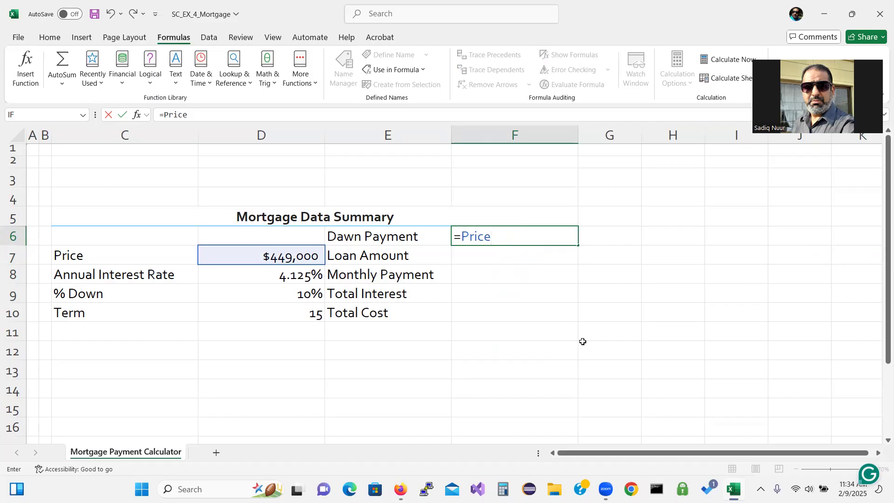
type("*d")
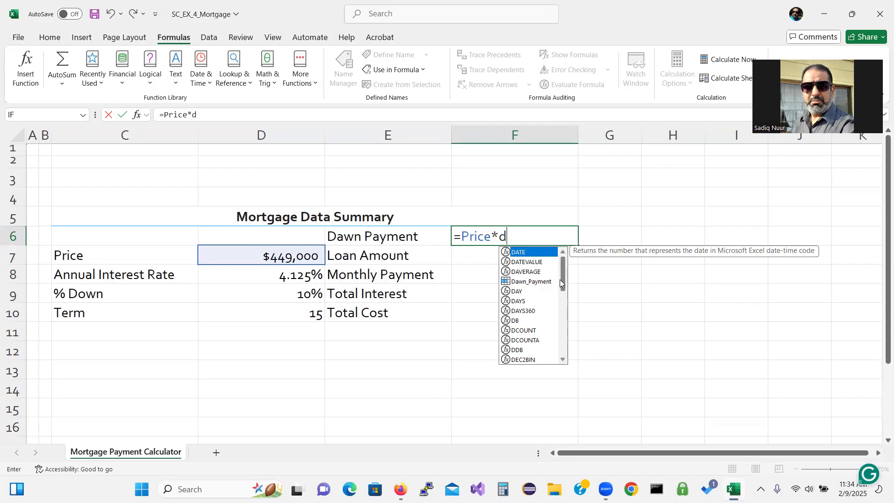
left_click_drag(560, 279, 564, 334)
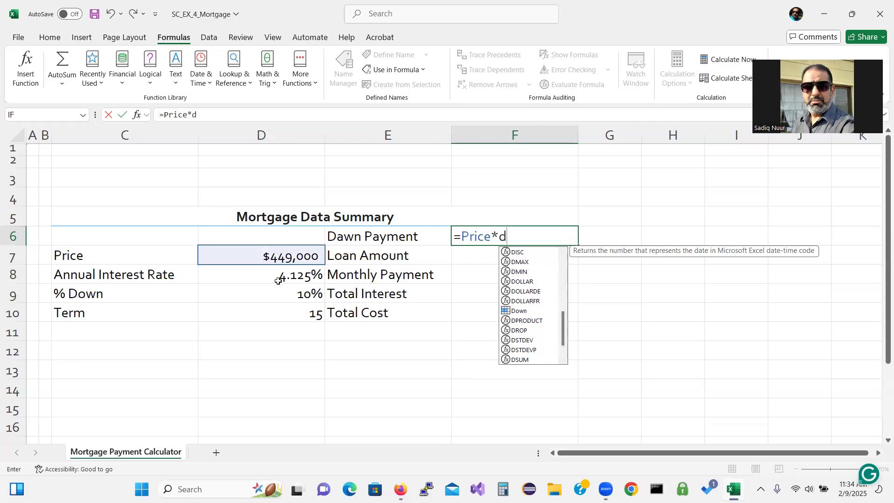
double_click(530, 311)
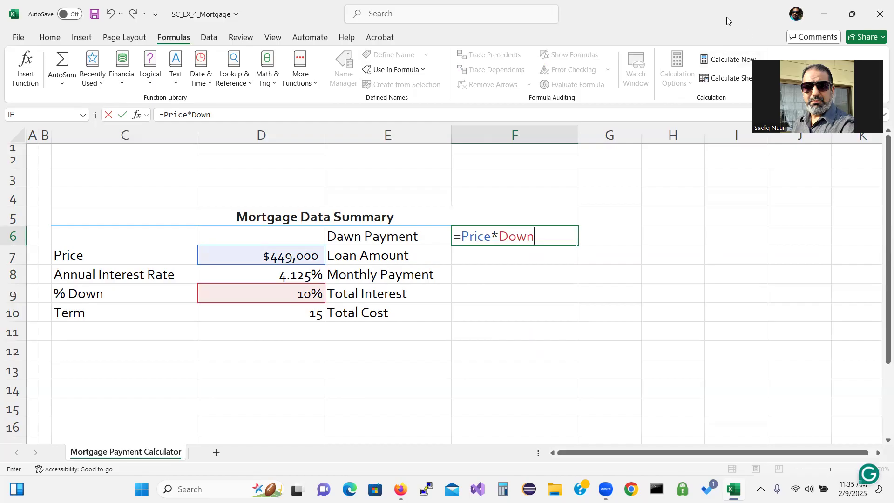
mouse_move(469, 288)
left_mouse_down()
mouse_move(491, 289)
mouse_move(476, 301)
mouse_move(492, 298)
left_mouse_up()
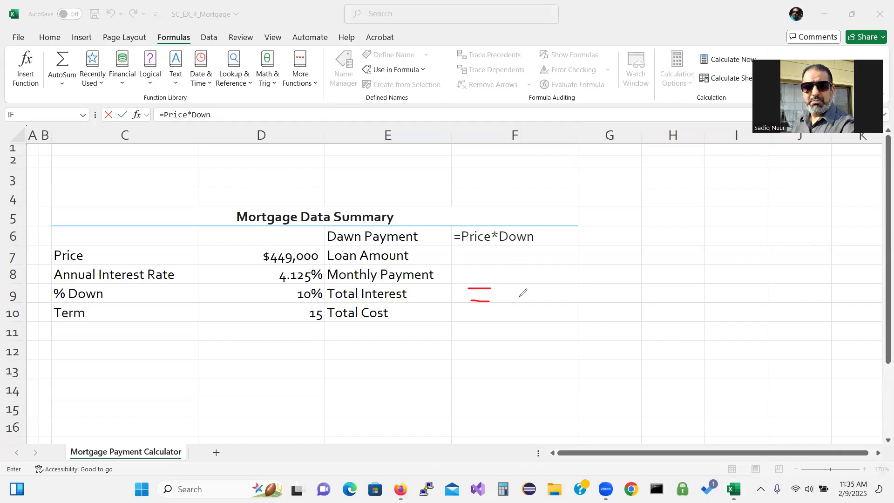
mouse_move(507, 282)
left_mouse_down()
mouse_move(510, 309)
mouse_move(536, 282)
mouse_move(533, 309)
mouse_move(511, 309)
left_mouse_up()
mouse_move(553, 286)
left_mouse_down()
mouse_move(570, 285)
mouse_move(559, 309)
mouse_move(591, 304)
mouse_move(587, 313)
mouse_move(603, 312)
left_mouse_up()
left_click(583, 299)
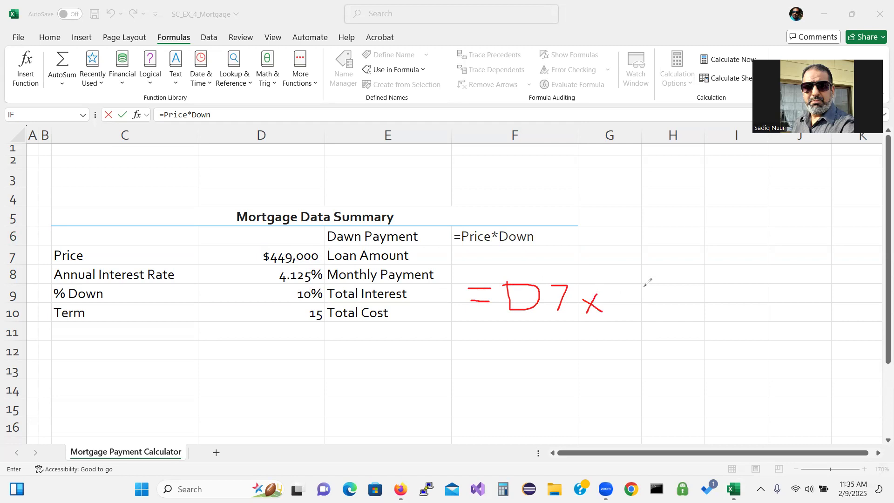
mouse_move(643, 285)
left_mouse_down()
mouse_move(646, 298)
mouse_move(661, 276)
mouse_move(646, 302)
mouse_move(634, 305)
left_mouse_up()
mouse_move(672, 275)
left_mouse_down()
mouse_move(663, 282)
mouse_move(672, 275)
mouse_move(675, 296)
left_mouse_up()
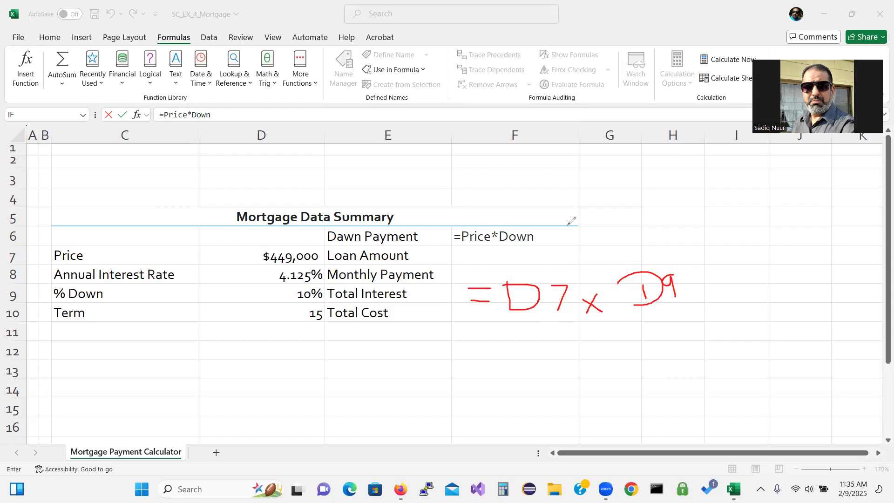
mouse_move(553, 209)
left_mouse_down()
mouse_move(480, 202)
mouse_move(443, 229)
mouse_move(479, 264)
mouse_move(543, 245)
mouse_move(561, 204)
mouse_move(547, 205)
left_mouse_up()
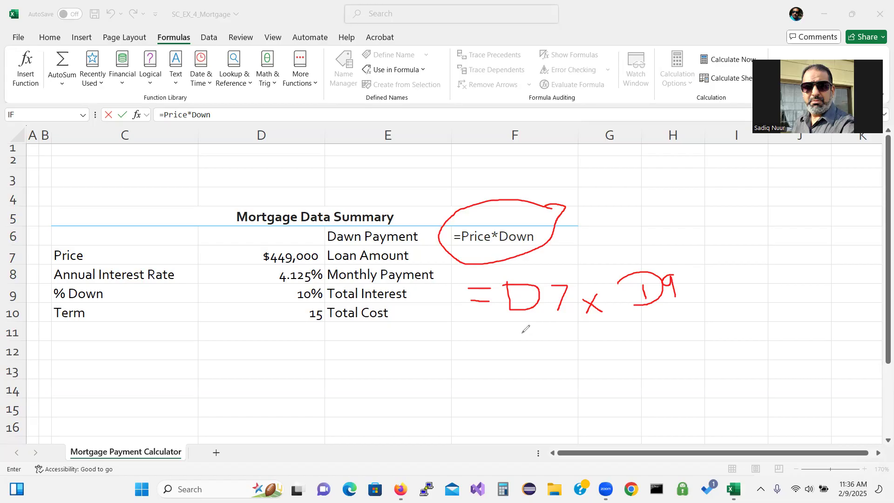
left_click_drag(522, 332, 692, 314)
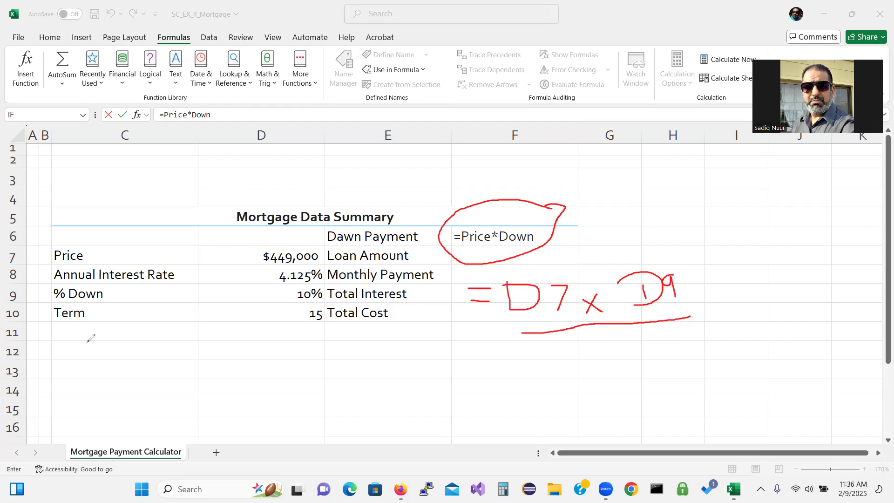
key("e")
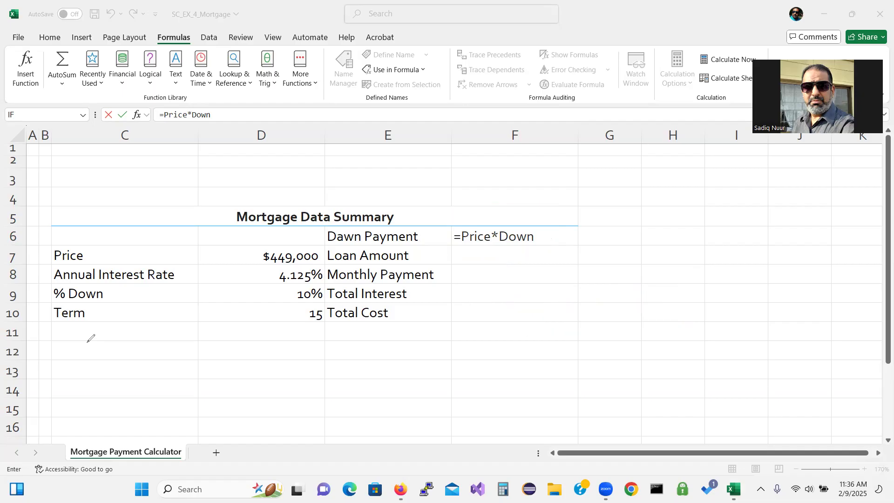
Commit the down payment formula in cell F6 and enter =Price-Dawn_Payment as the loan amount in cell F7
left_click(545, 235)
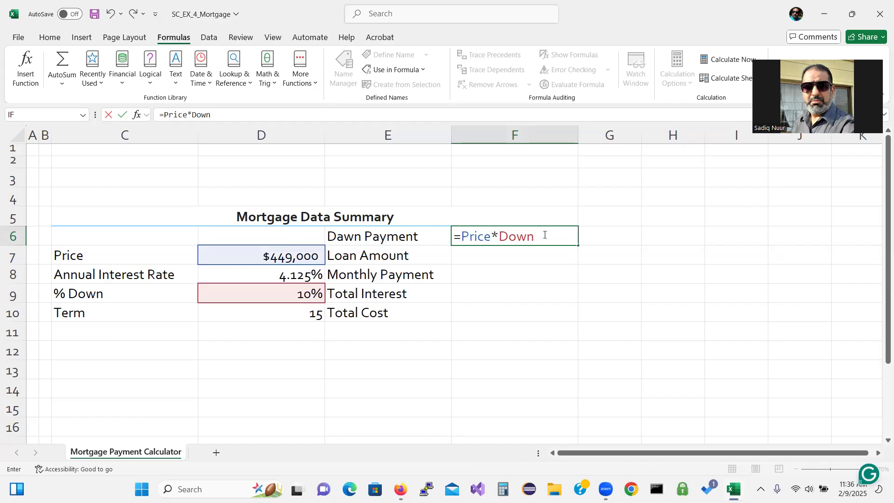
key("Return")
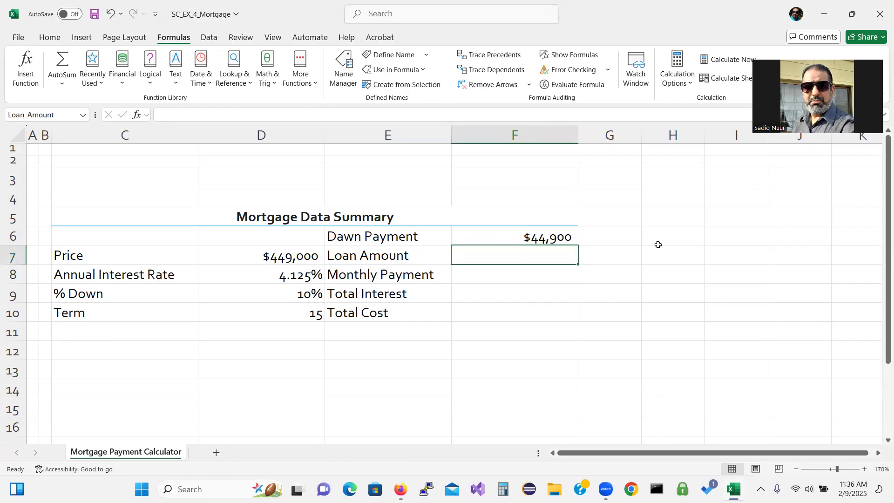
type("=")
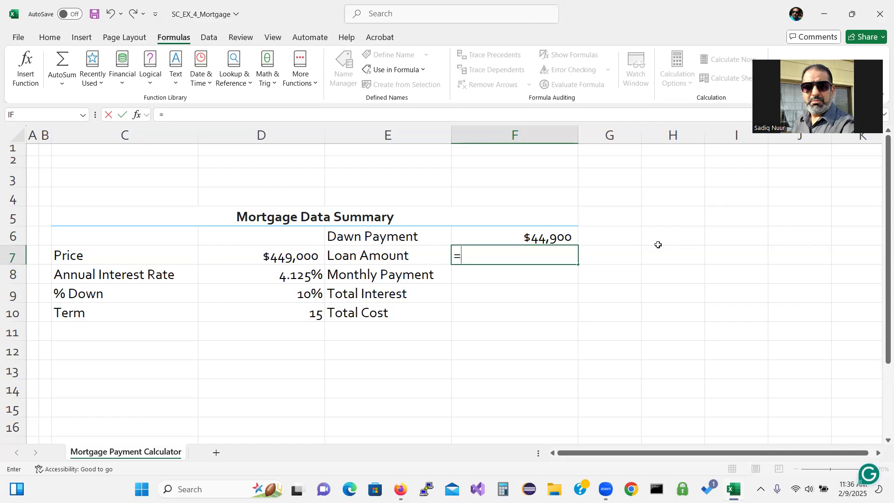
left_click(289, 260)
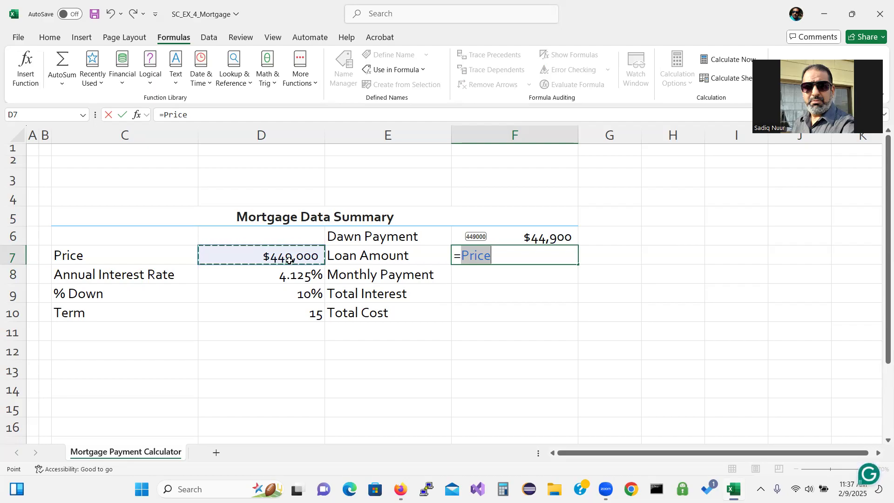
type("-")
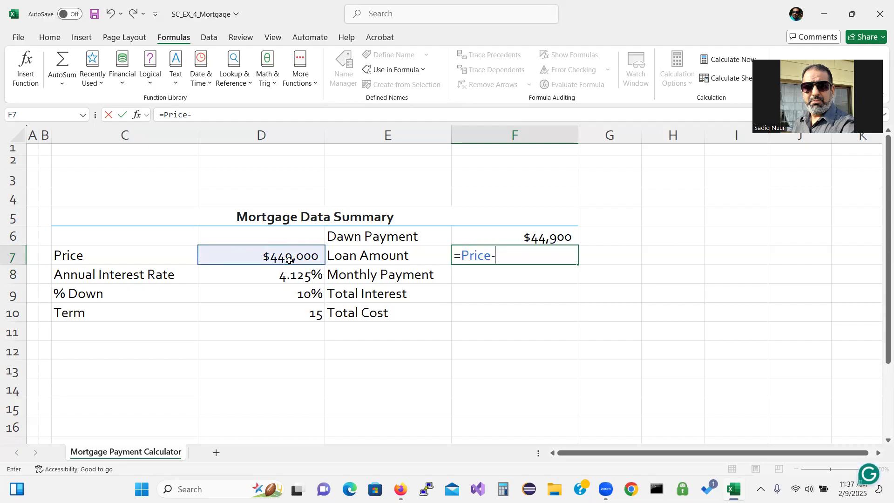
left_click(268, 297)
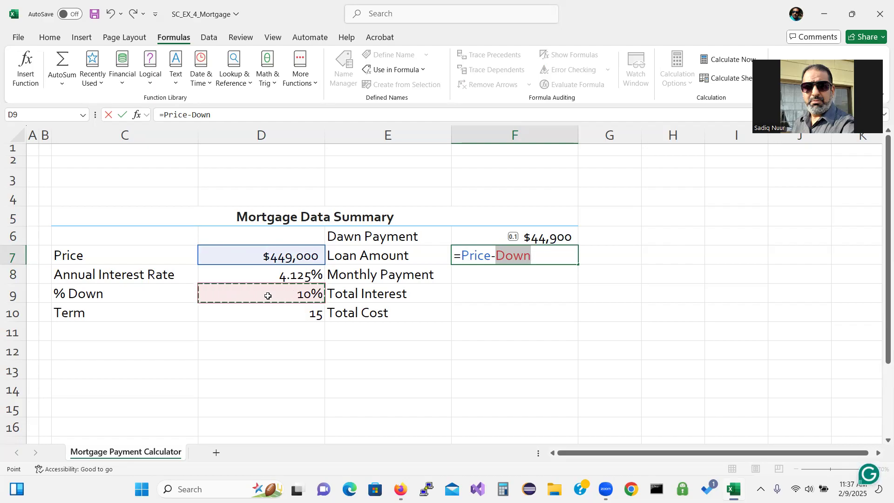
key("BackSpace")
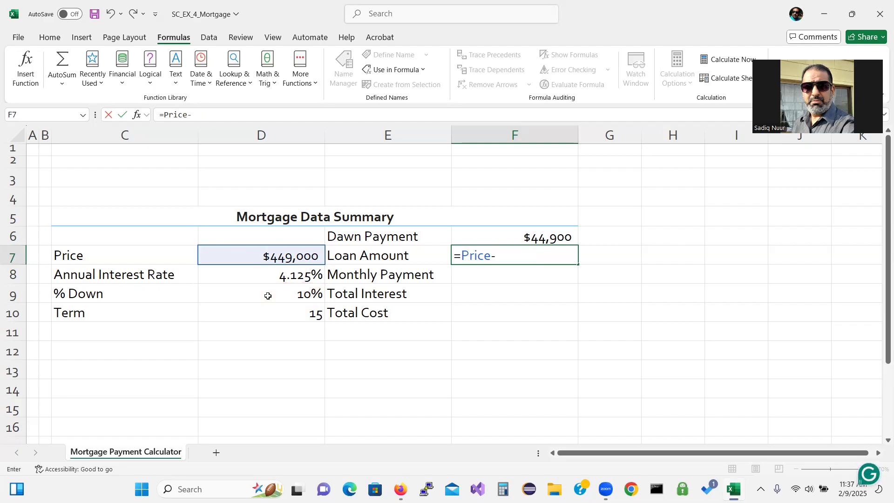
left_click(524, 236)
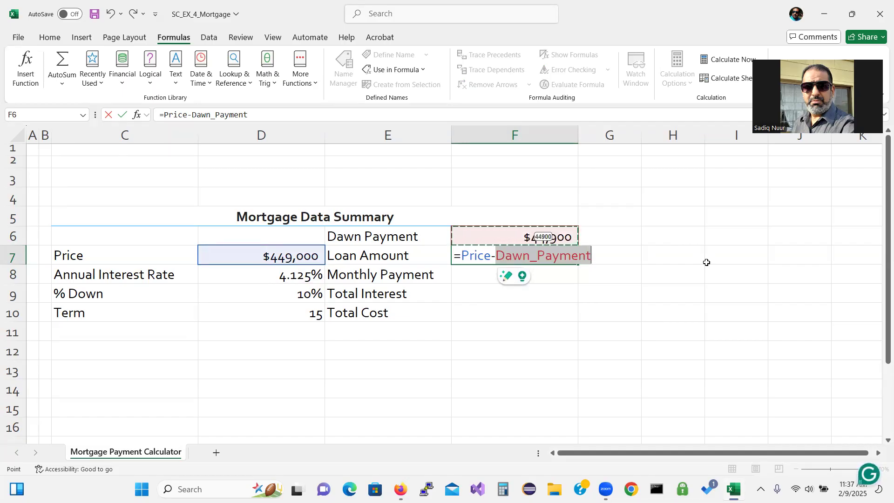
key("Return")
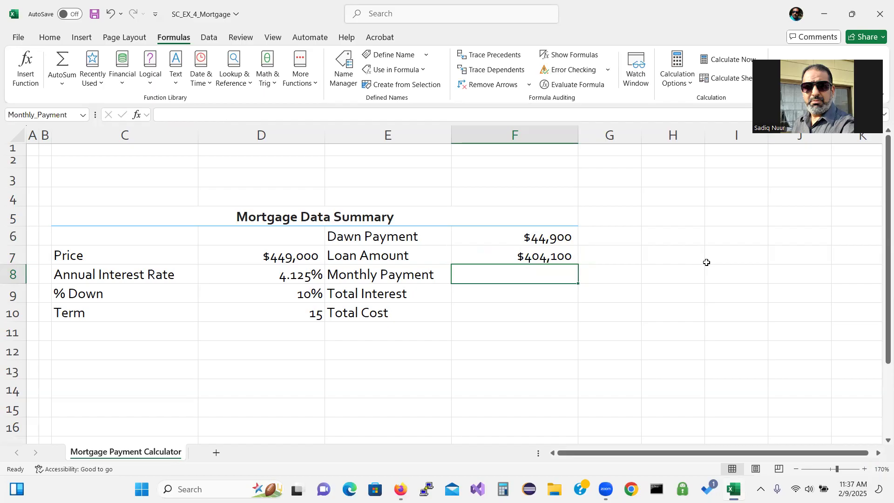
left_click_drag(643, 296, 698, 359)
mouse_move(643, 296)
left_mouse_down()
mouse_move(653, 278)
mouse_move(681, 316)
mouse_move(671, 324)
mouse_move(735, 330)
mouse_move(708, 308)
mouse_move(724, 285)
mouse_move(755, 309)
left_mouse_up()
mouse_move(732, 268)
left_mouse_down()
mouse_move(755, 230)
mouse_move(780, 278)
left_mouse_up()
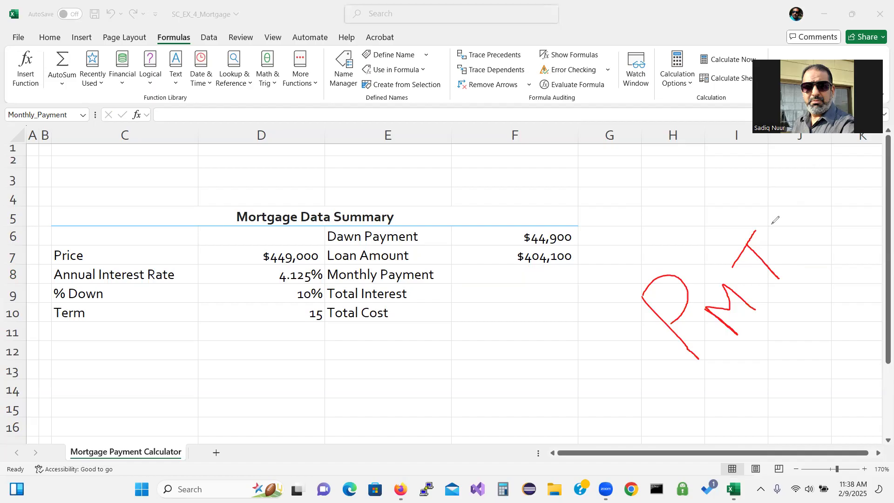
mouse_move(586, 365)
left_mouse_down()
mouse_move(579, 411)
mouse_move(604, 429)
mouse_move(623, 428)
mouse_move(624, 412)
mouse_move(640, 426)
mouse_move(655, 424)
left_mouse_up()
mouse_move(647, 379)
left_mouse_down()
mouse_move(665, 411)
mouse_move(687, 399)
mouse_move(675, 403)
mouse_move(707, 417)
mouse_move(714, 435)
left_mouse_up()
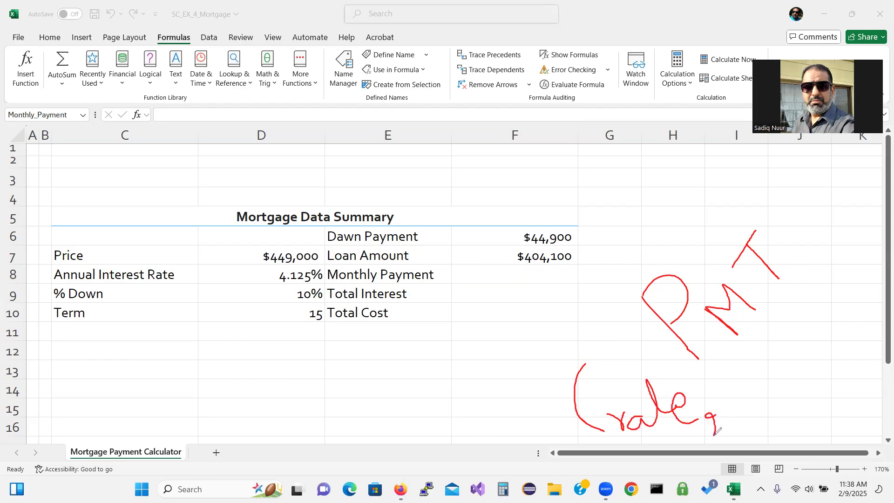
mouse_move(725, 369)
left_mouse_down()
mouse_move(745, 404)
mouse_move(735, 357)
mouse_move(741, 373)
mouse_move(759, 375)
mouse_move(786, 349)
mouse_move(790, 359)
mouse_move(824, 313)
mouse_move(807, 306)
mouse_move(810, 328)
left_mouse_up()
left_click(794, 313)
left_click_drag(817, 261, 841, 302)
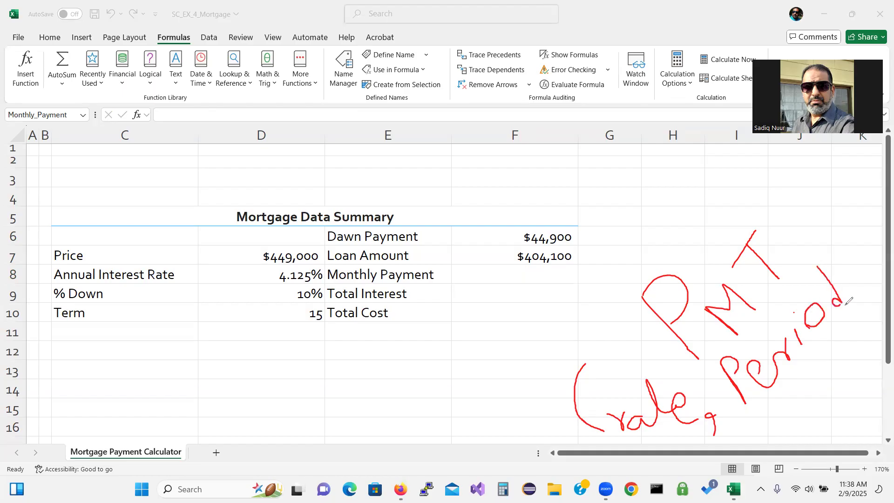
mouse_move(850, 274)
left_mouse_down()
mouse_move(846, 292)
mouse_move(867, 280)
left_mouse_up()
mouse_move(772, 410)
left_mouse_down()
mouse_move(792, 429)
mouse_move(815, 411)
left_mouse_up()
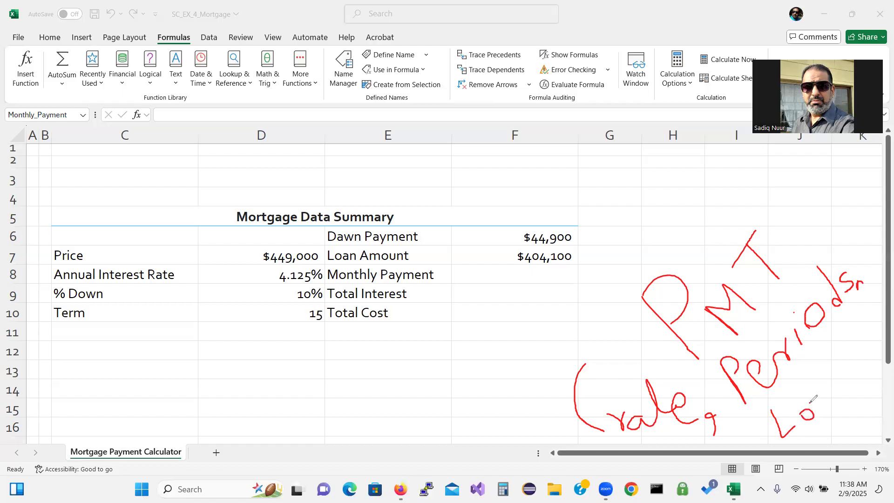
mouse_move(830, 389)
left_mouse_down()
mouse_move(824, 398)
mouse_move(841, 386)
left_mouse_up()
mouse_move(849, 441)
left_mouse_down()
mouse_move(828, 424)
mouse_move(852, 427)
mouse_move(845, 416)
mouse_move(860, 408)
mouse_move(867, 345)
mouse_move(878, 333)
mouse_move(884, 347)
left_mouse_up()
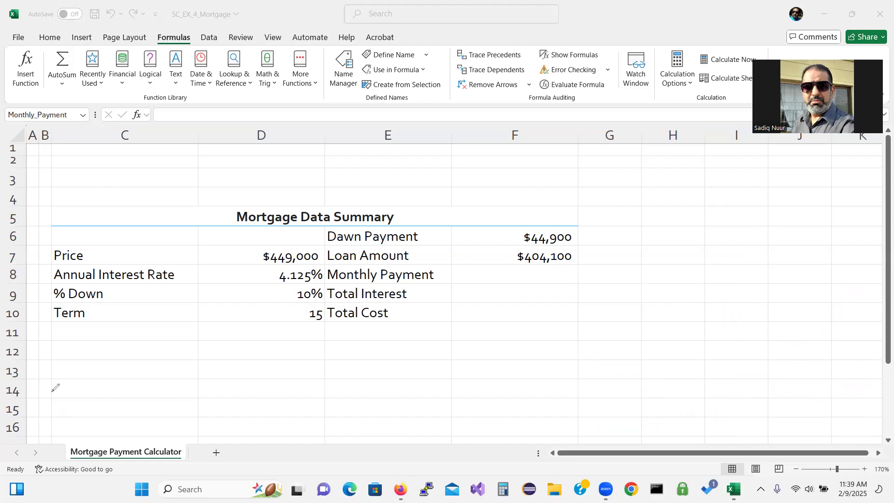
Start a PMT formula for the monthly payment in cell F8 with Annual_Interest_Rate/12 as the rate
left_click(535, 278)
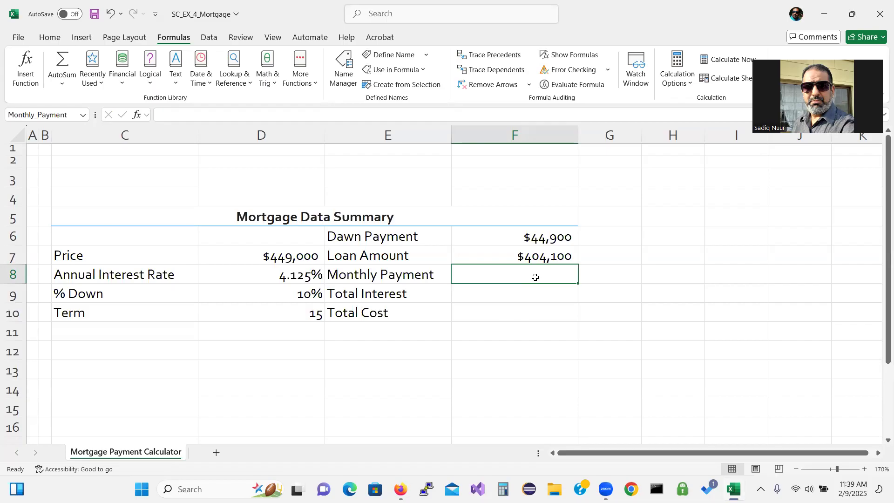
type("=")
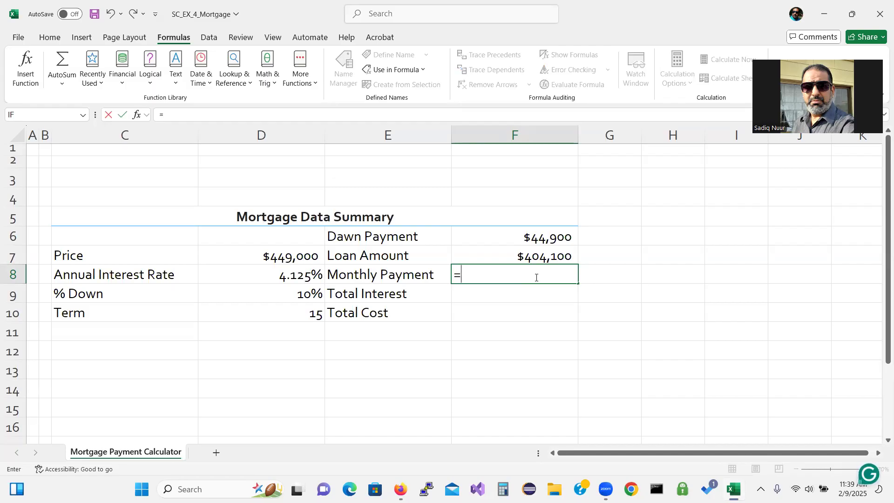
type("pmt")
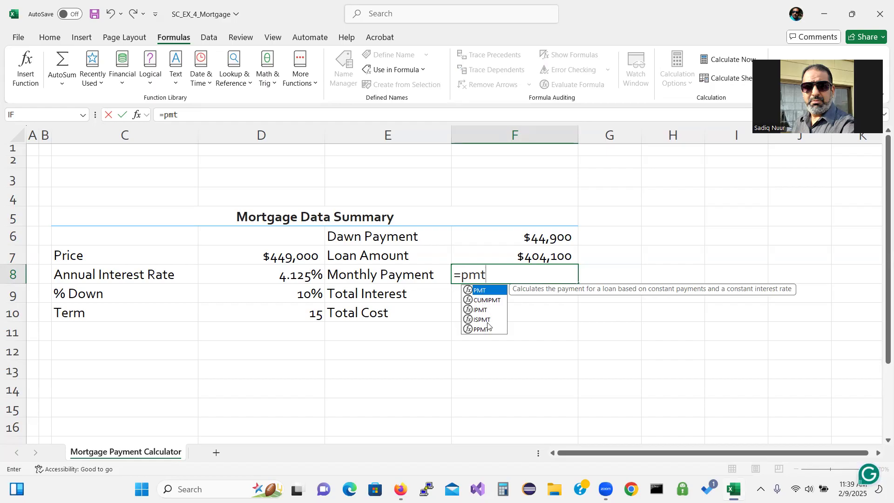
double_click(485, 291)
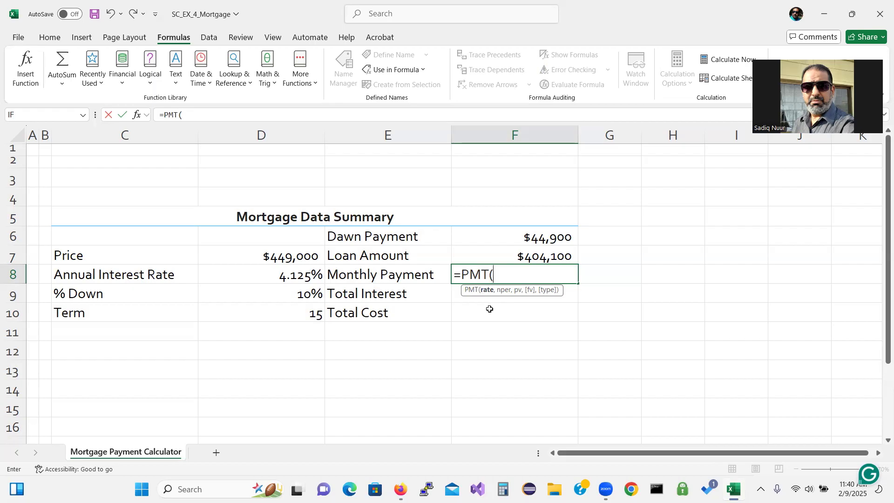
left_click(291, 275)
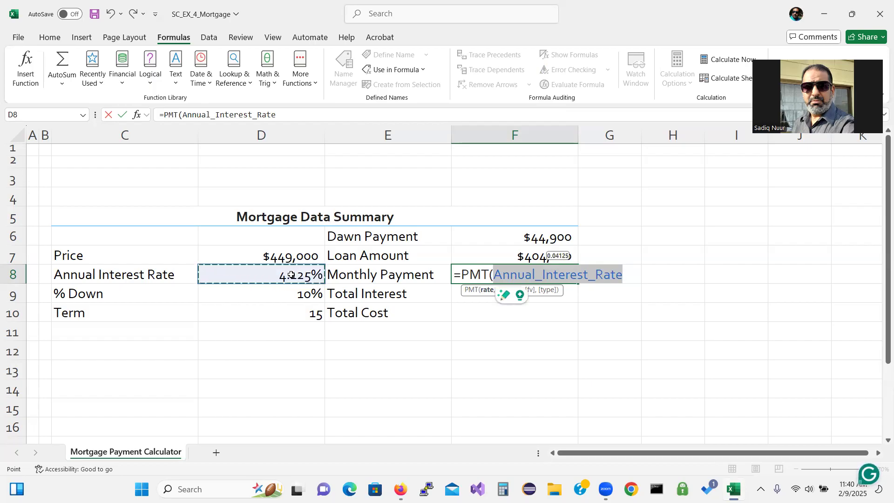
type("/12")
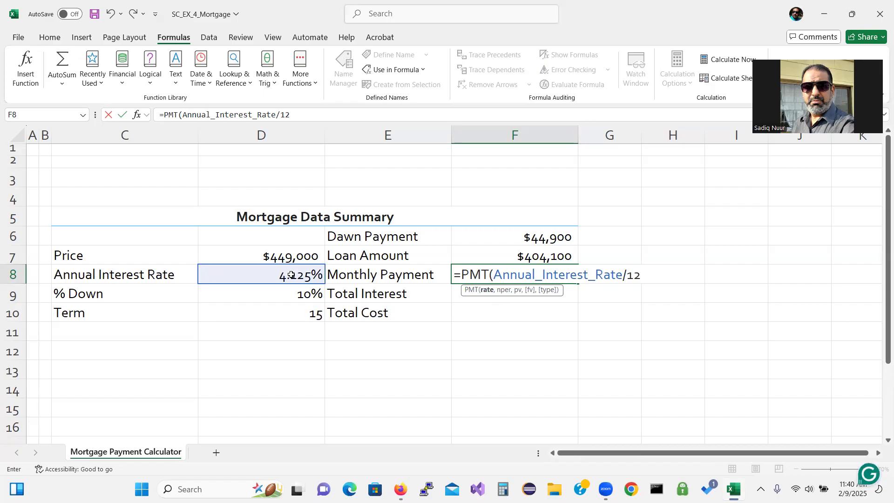
Complete the PMT formula in F8 with 12*Term as the number of periods and Loan_Amount as the present value
type(",")
type("12*")
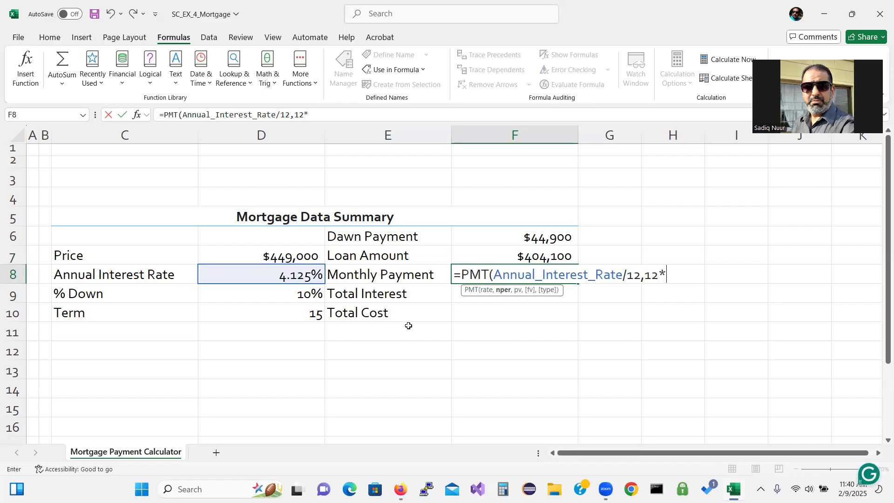
left_click(269, 313)
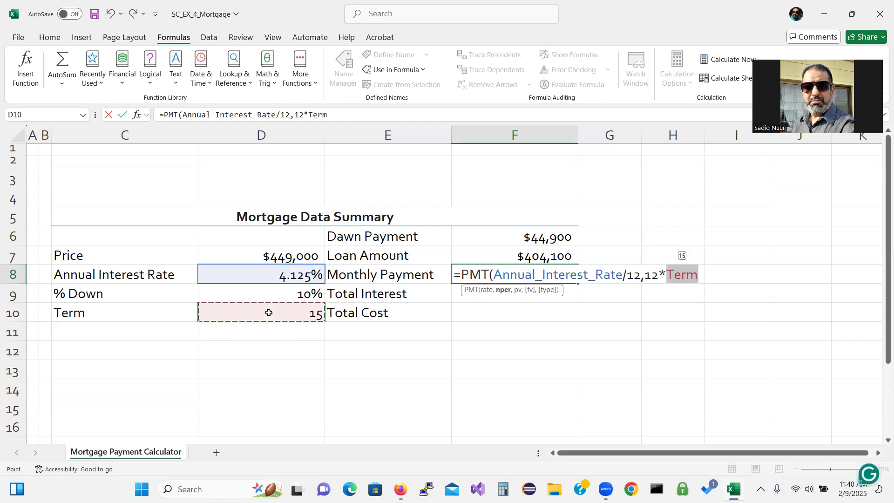
type("*")
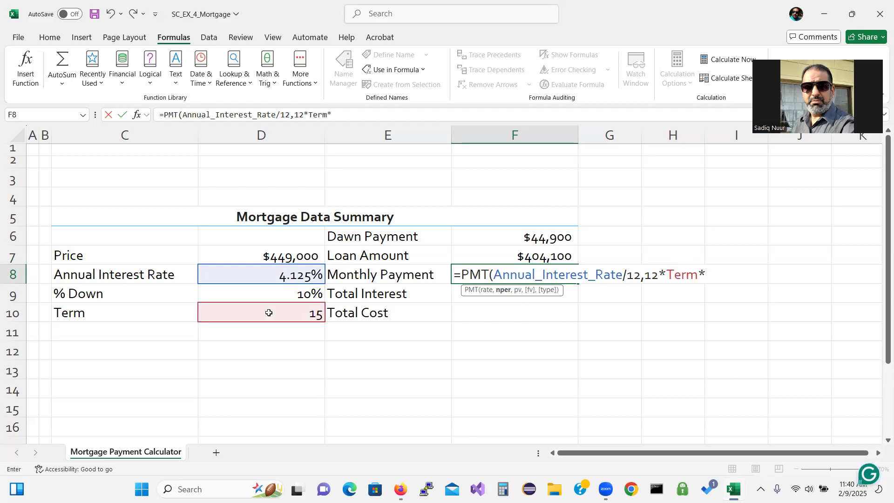
key("BackSpace")
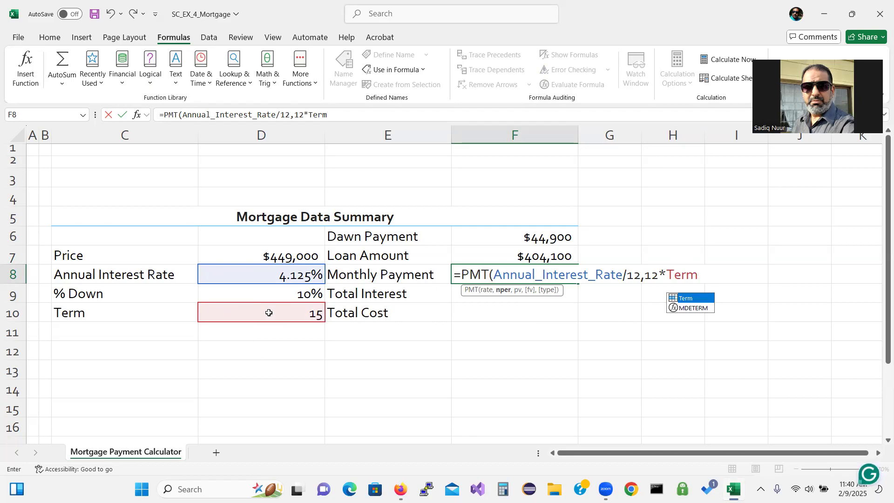
type(",")
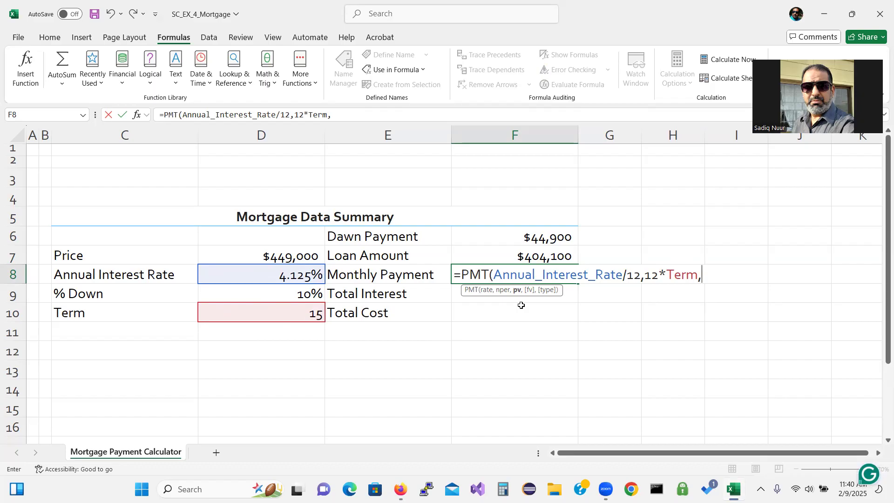
left_click(549, 257)
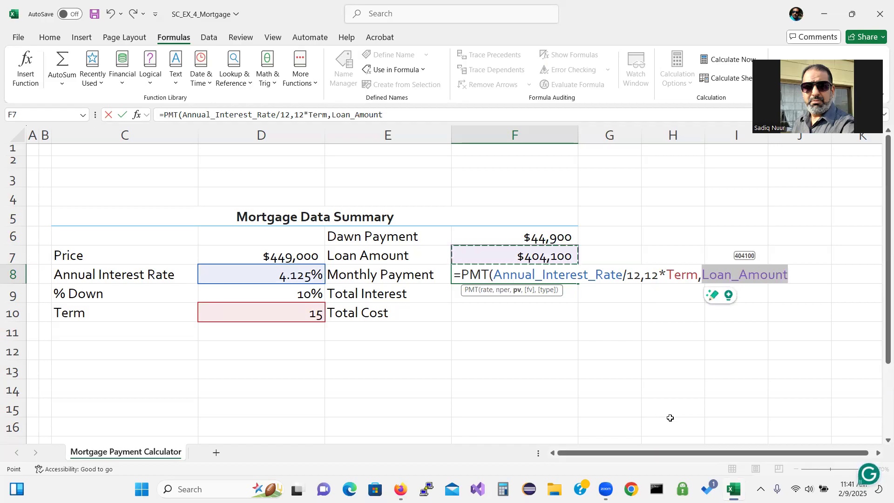
type(")")
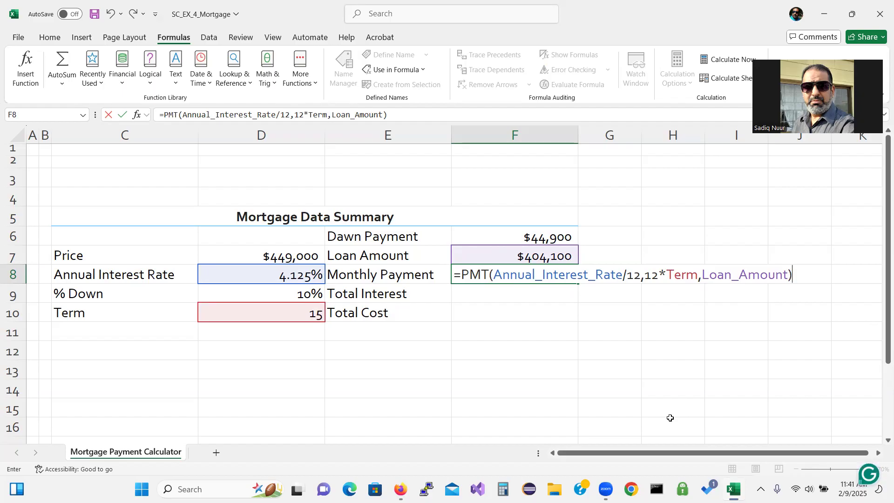
key("Return")
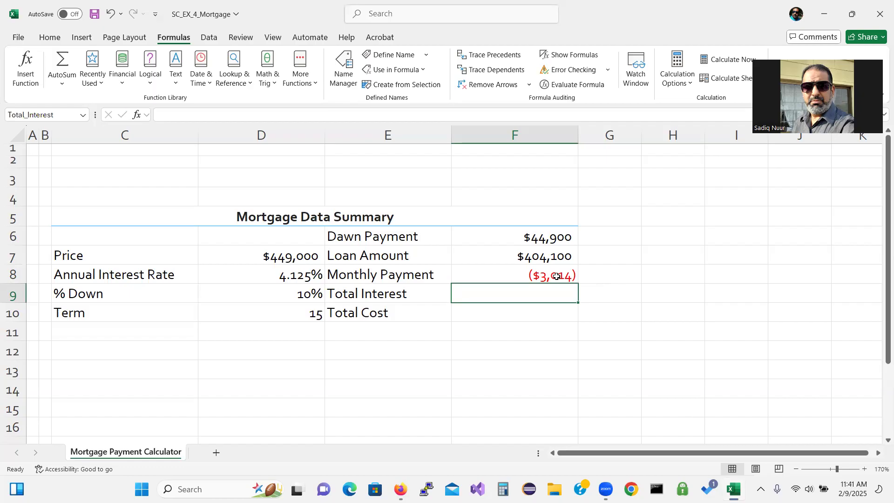
Put a minus sign before PMT in the monthly payment formula in cell F8
left_click(557, 276)
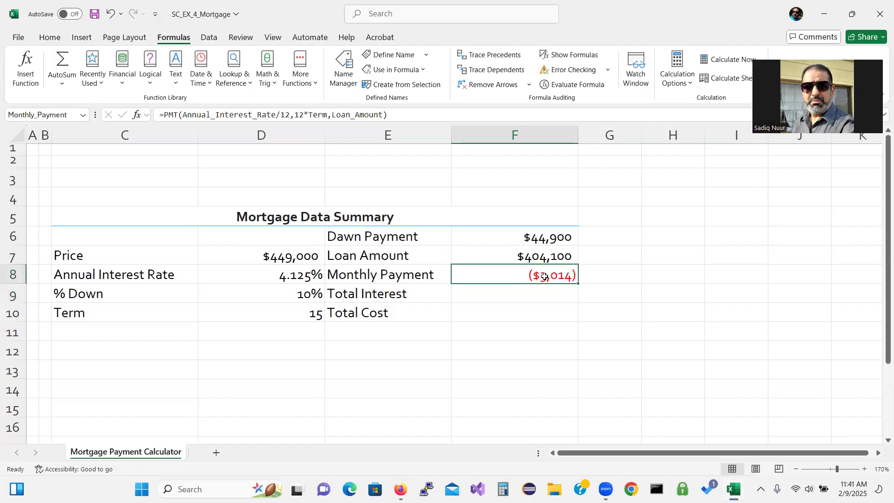
double_click(544, 276)
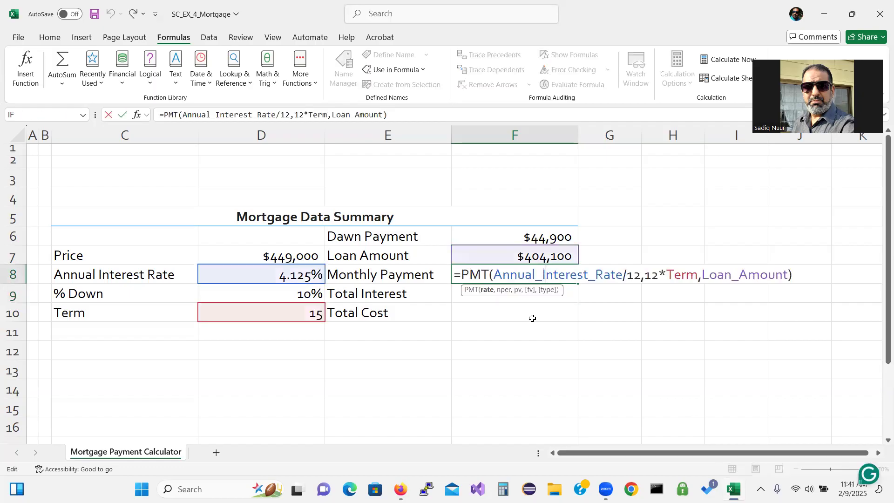
left_click(462, 275)
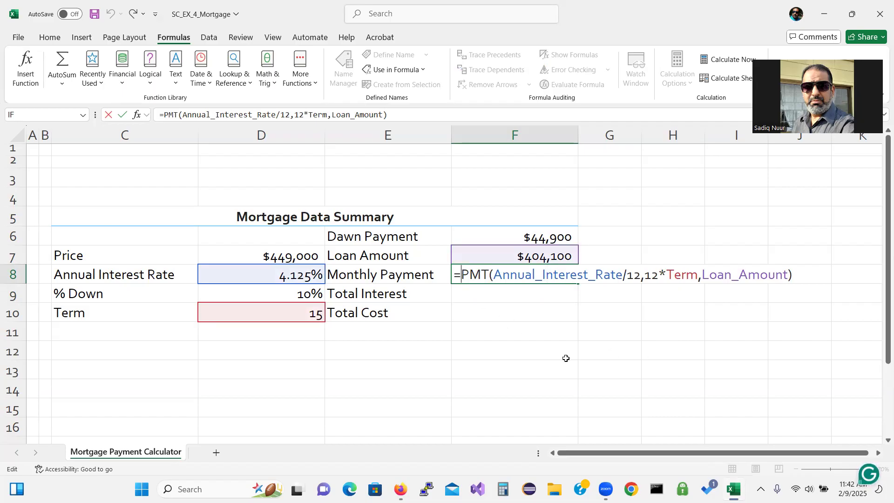
type("-")
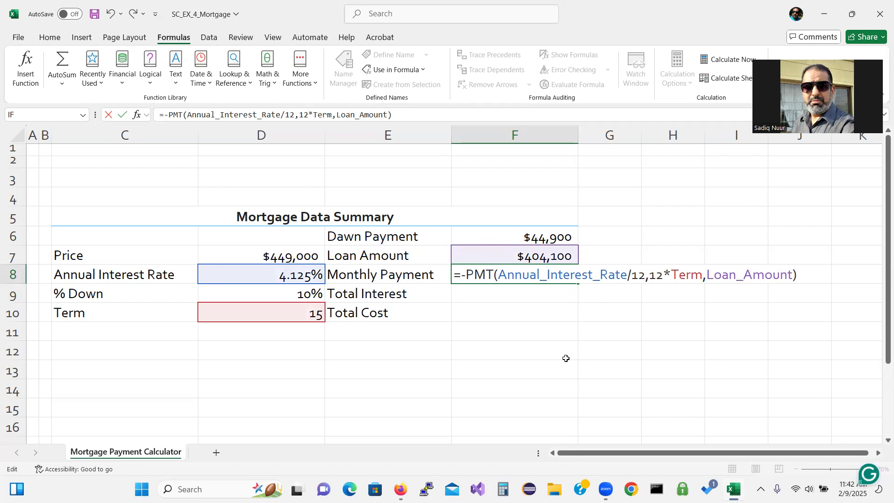
key("Return")
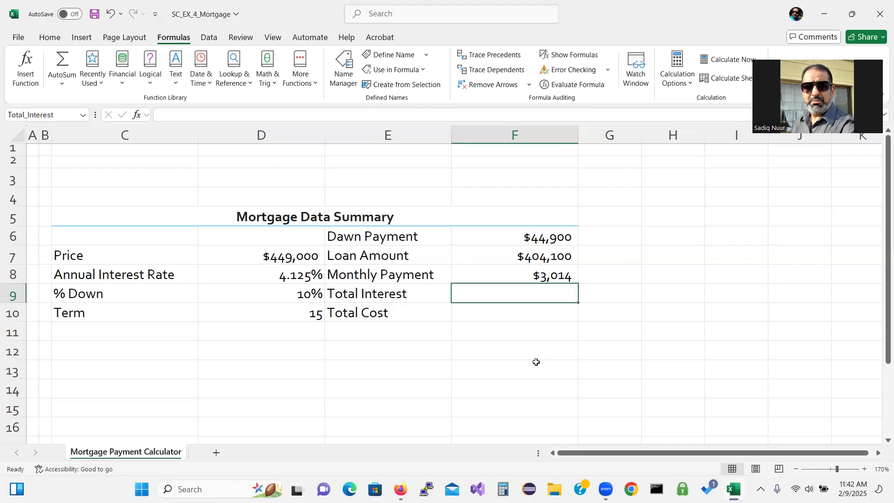
Enter =12*Term*Monthly_Payment-Loan_Amount as the total interest formula in cell F9
type("=")
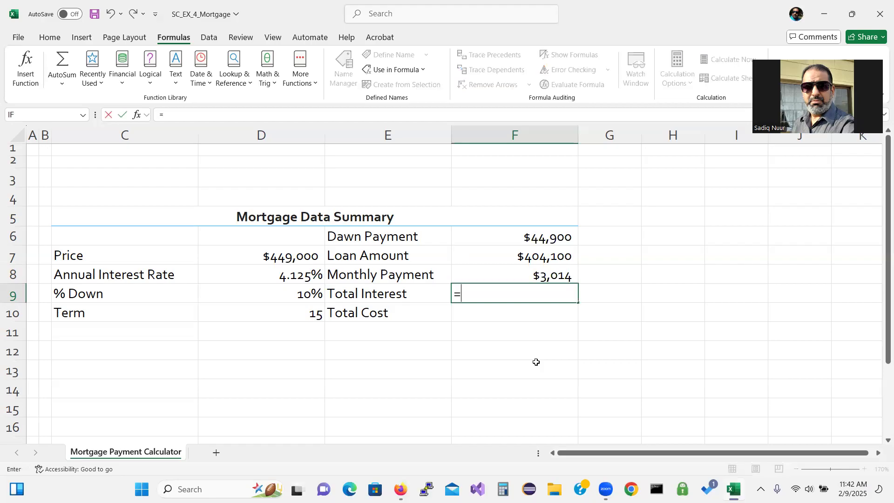
type("12")
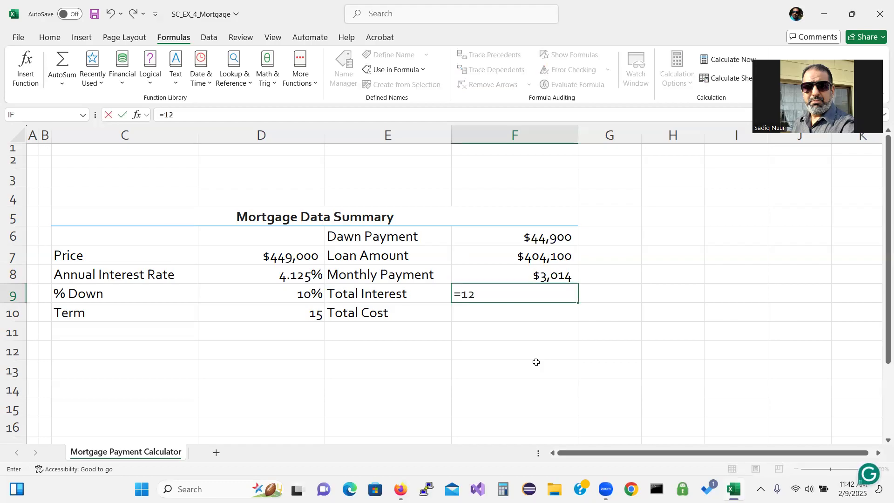
type("*")
left_click(286, 316)
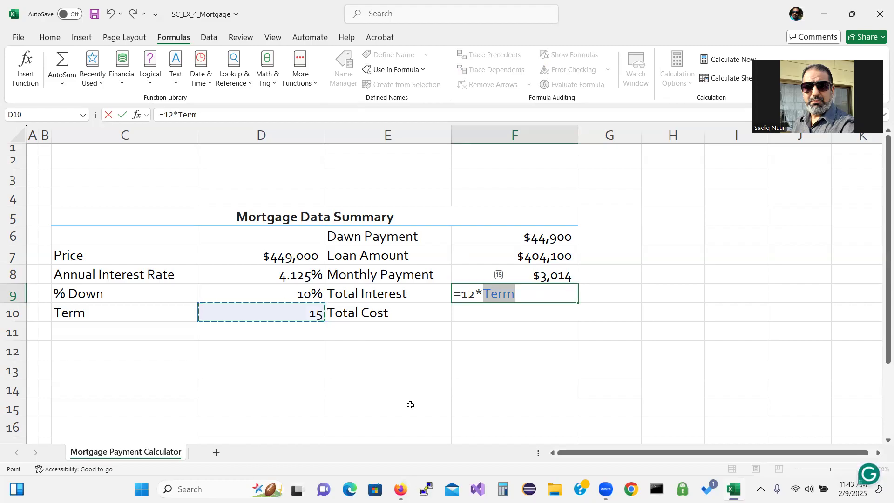
type("*")
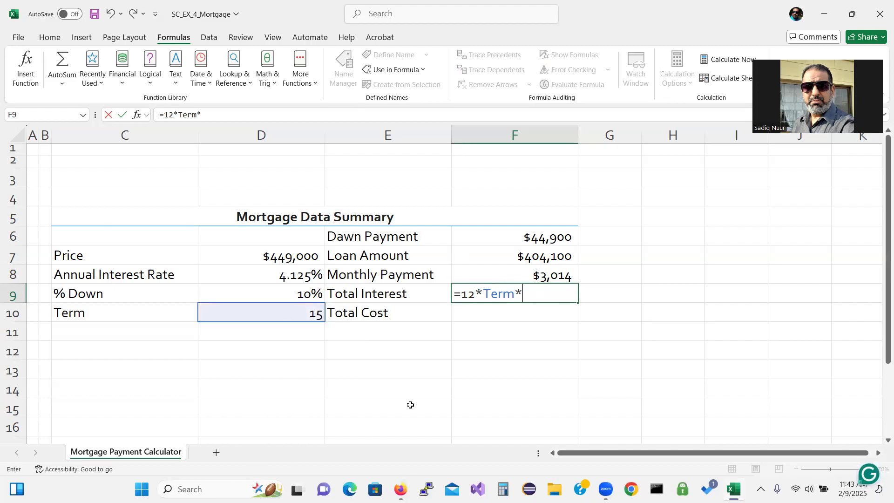
left_click(546, 274)
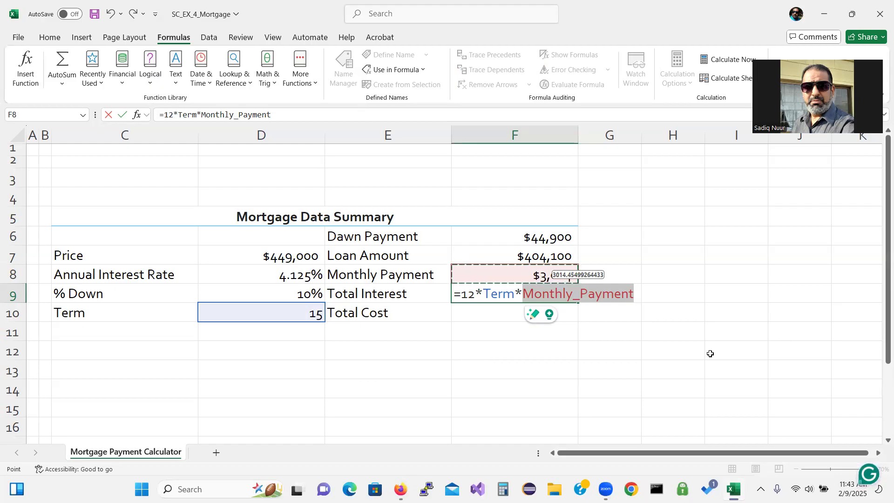
type("-")
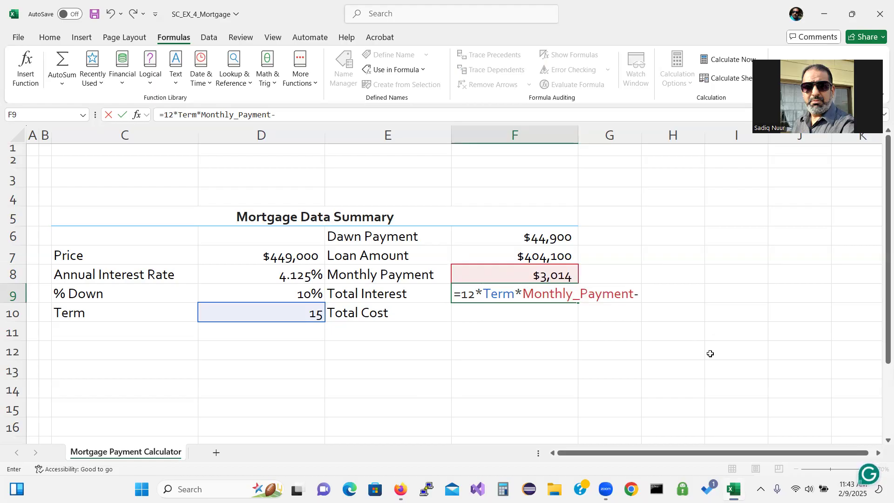
left_click(526, 262)
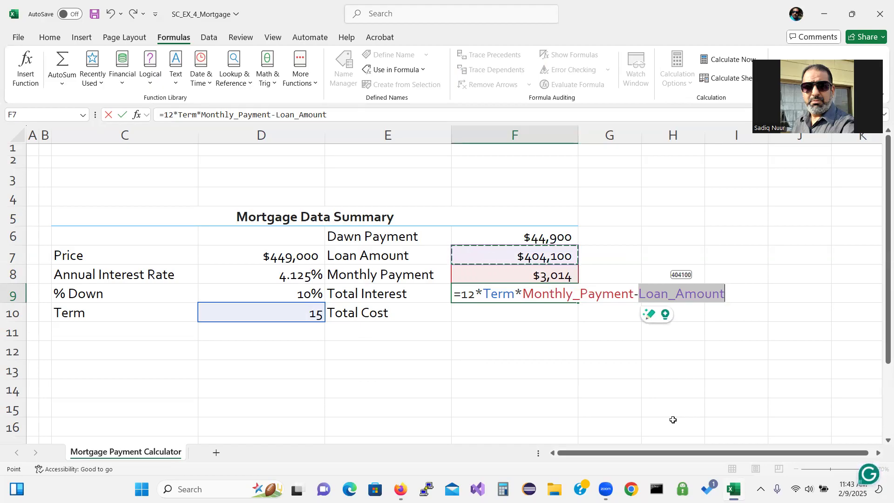
key("Return")
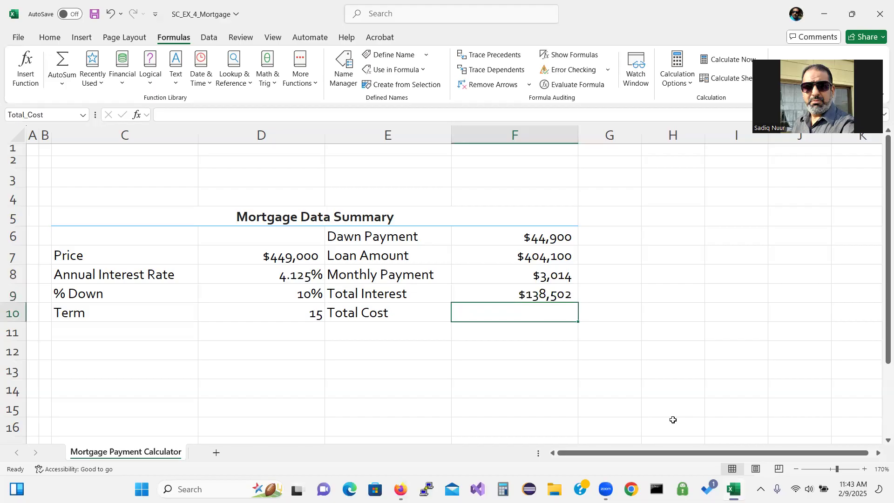
Enter =Price+Total_Interest as the total cost formula in cell F10
type("=")
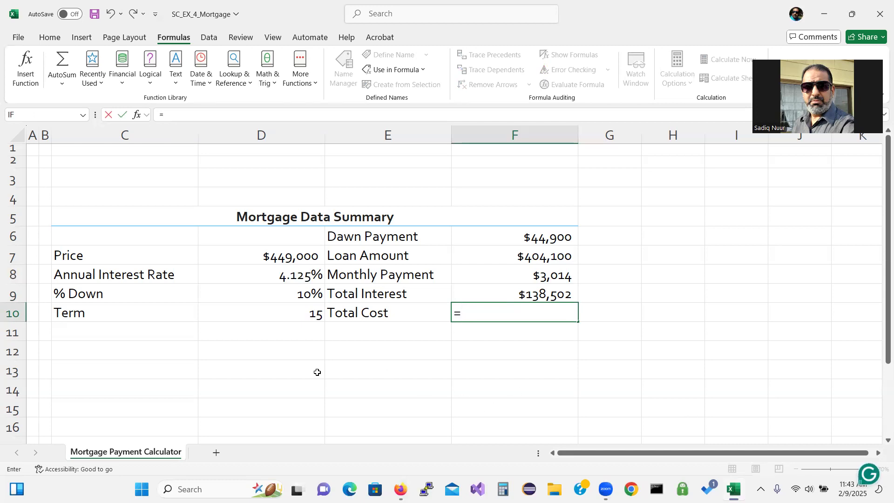
left_click(290, 259)
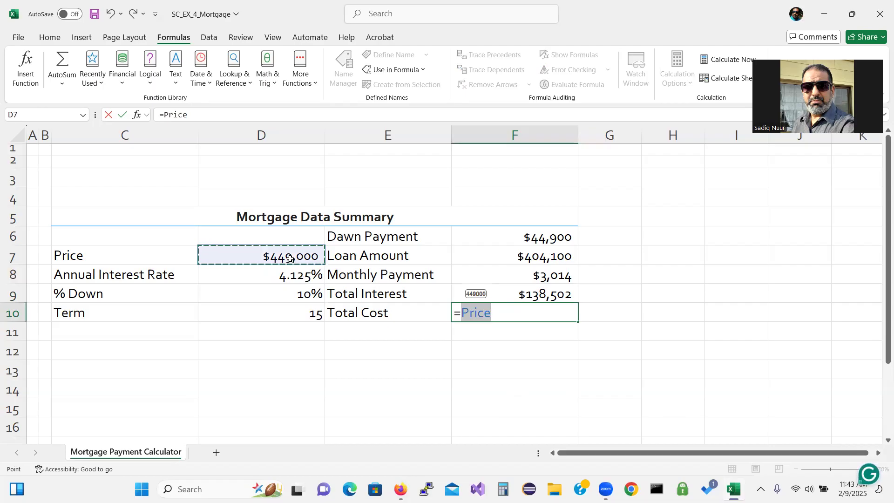
type("+")
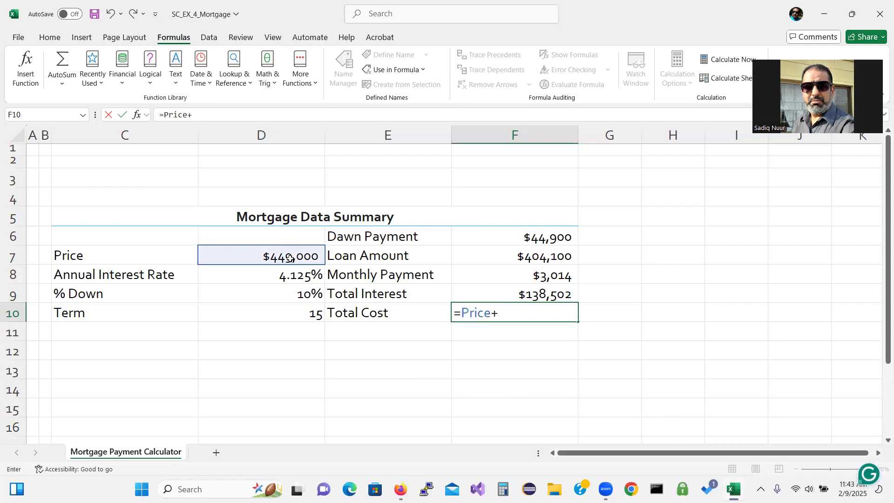
left_click(489, 294)
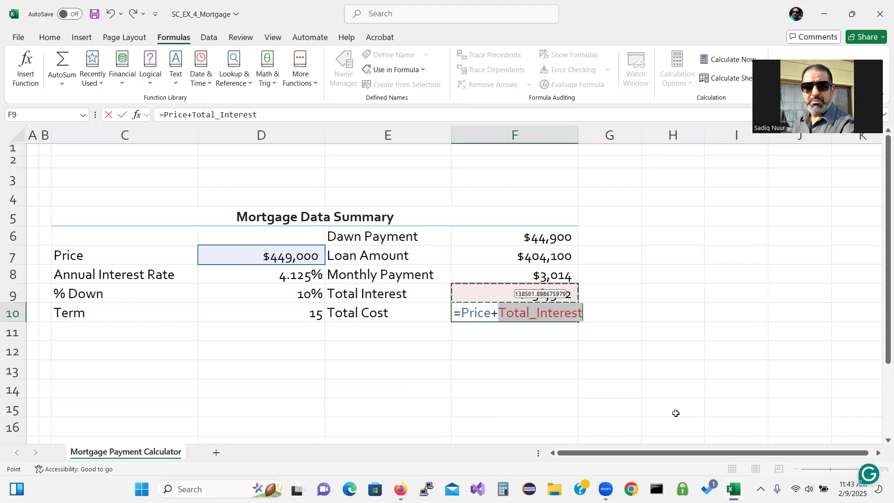
key("Return")
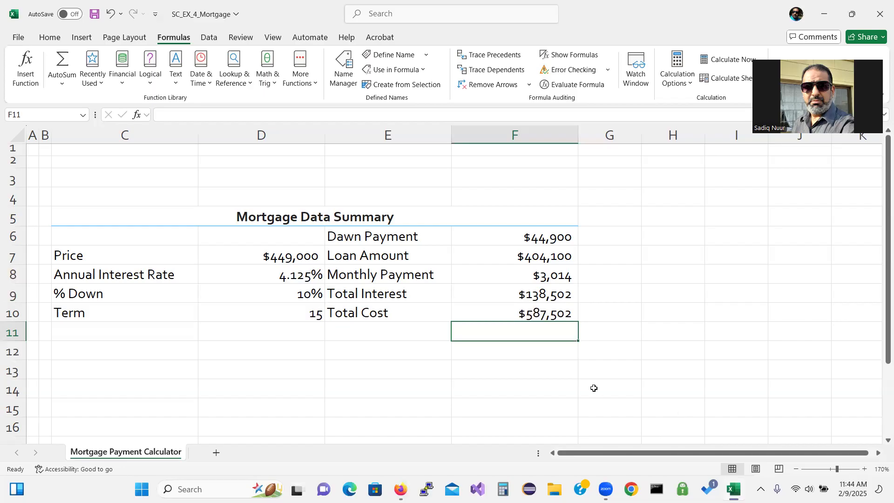
Set the price in D7 to 275,000 and the annual interest rate in D8 to 5.250%
left_click(294, 257)
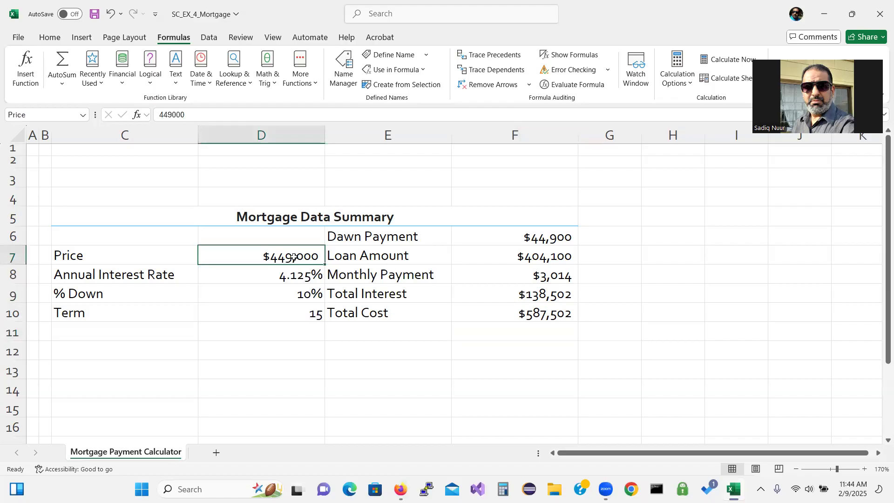
type("2")
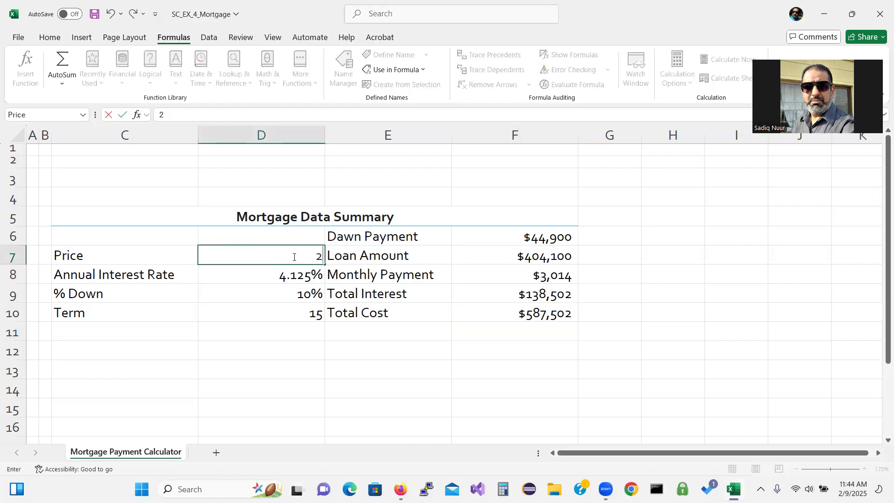
type("75")
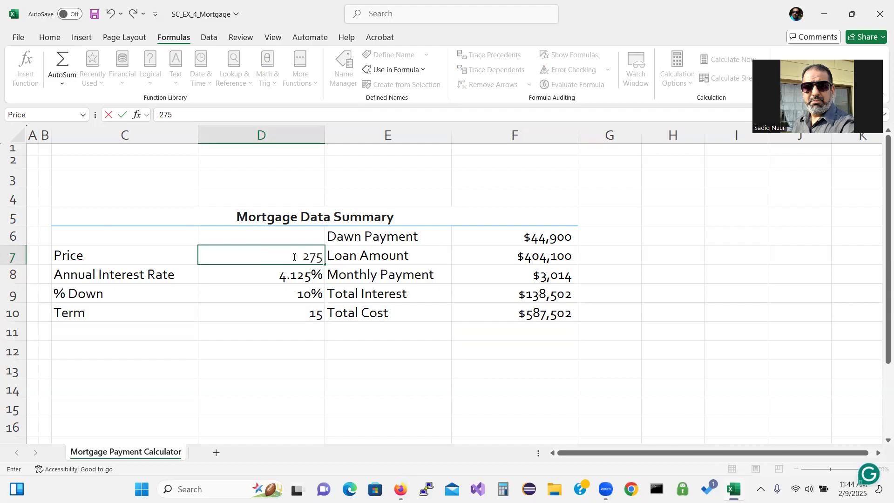
type(",000")
key("Return")
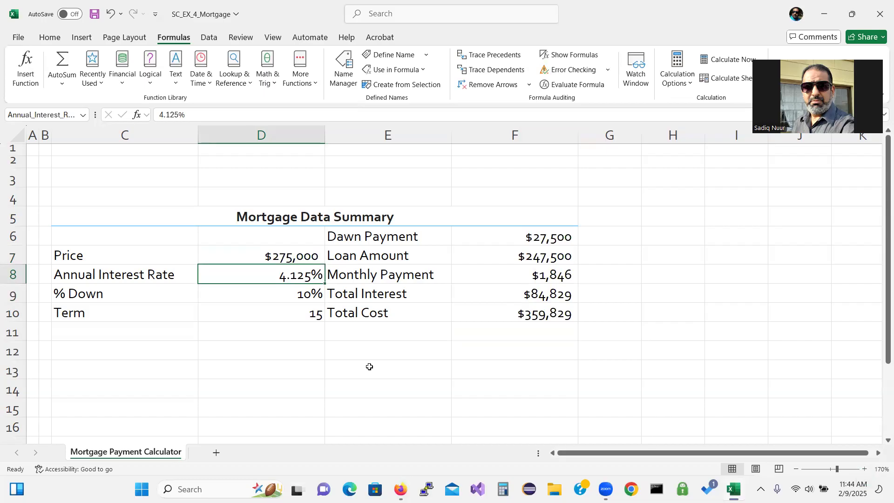
type("5")
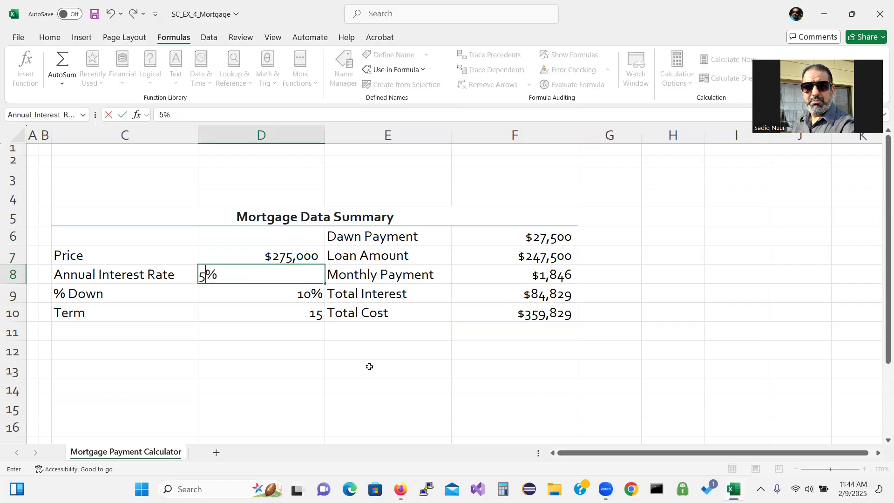
type(".250")
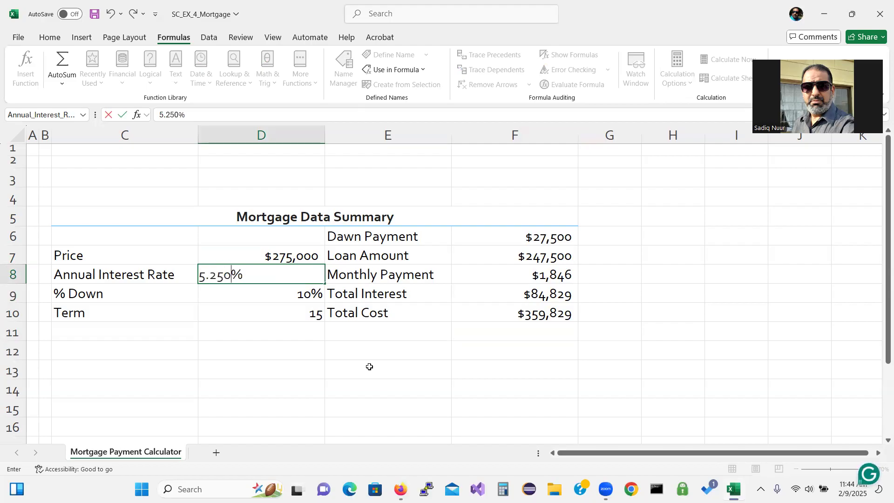
key("Return")
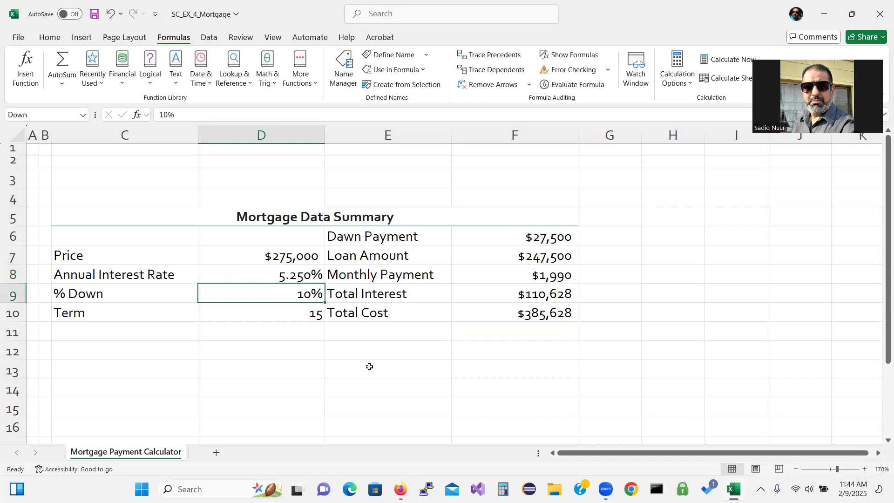
Set the % Down value in D9 to 12% and the term in D10 to 10
type("12")
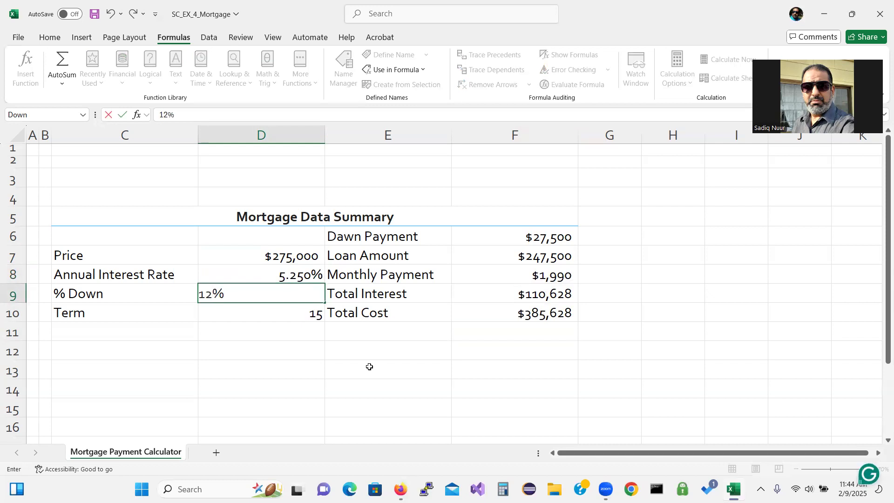
key("Return")
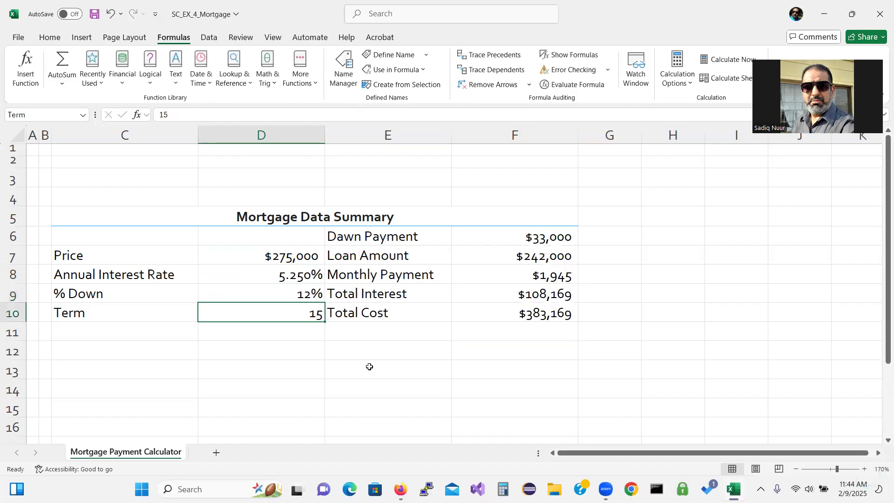
type("10")
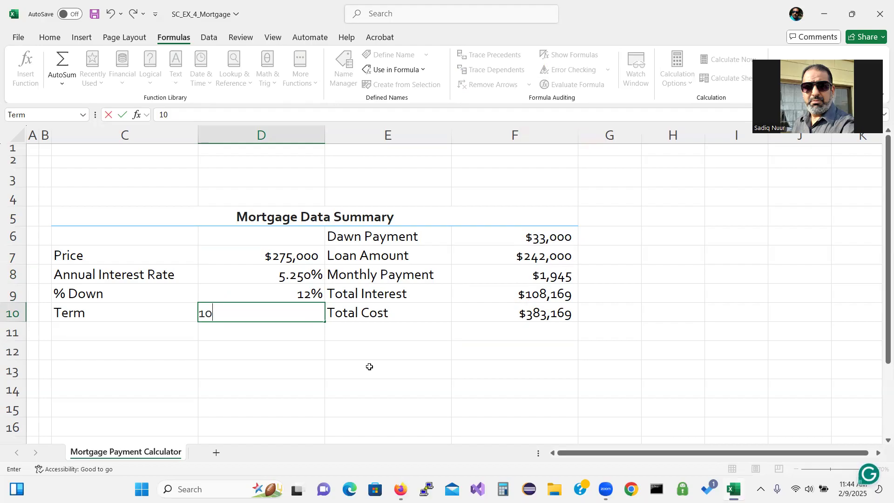
key("Return")
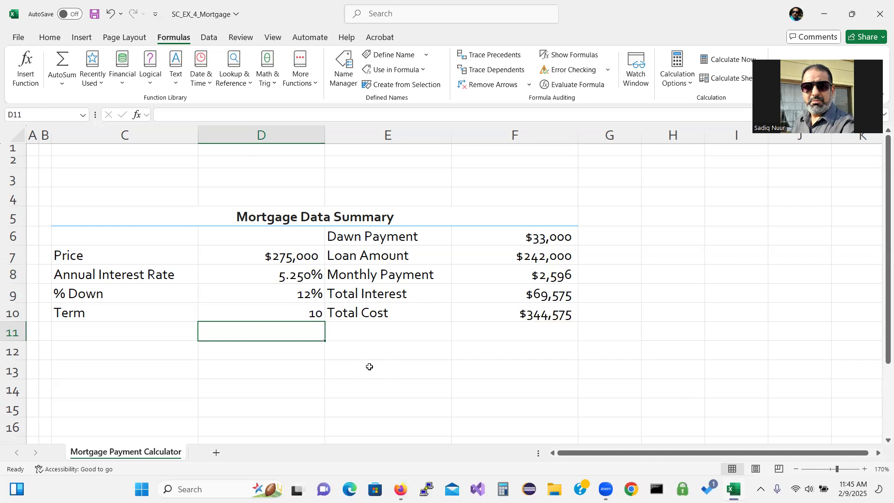
Undo the last four changes to the term, % Down, annual interest rate and price
key("ctrl+z")
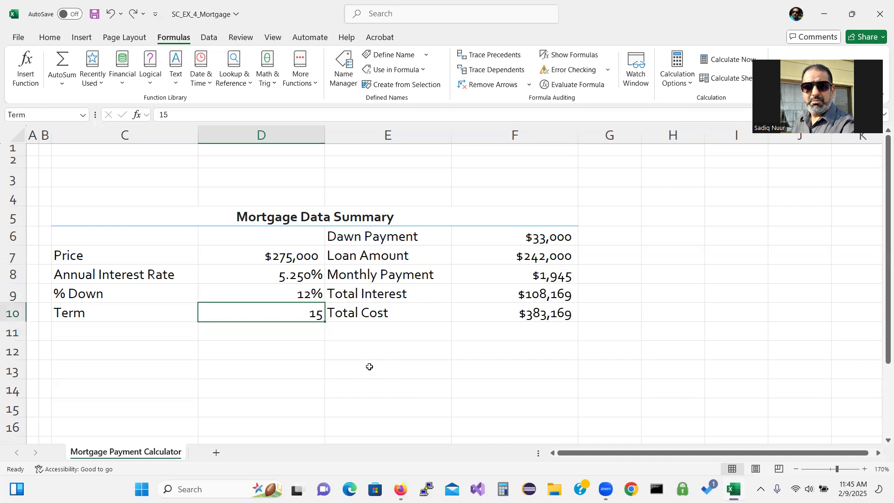
key("ctrl+z")
key("ctrl+z")
key("ctrl+z")
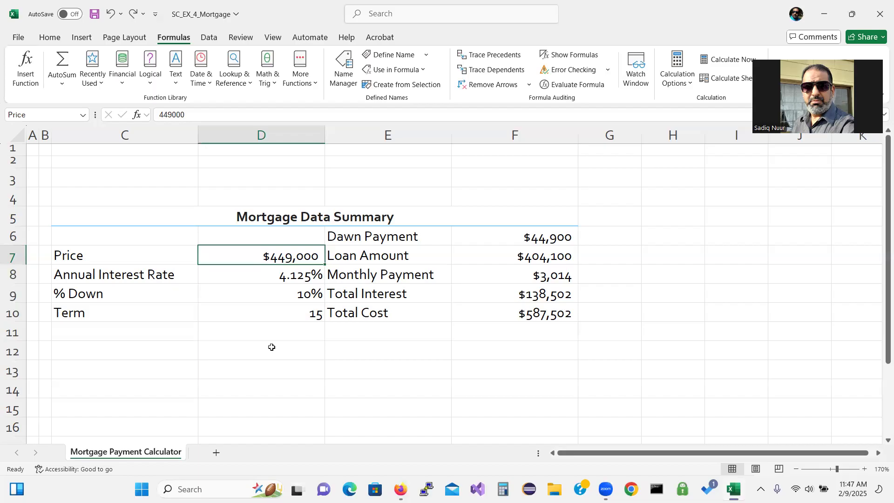
Enter Varying Interest Rate Schedule as the section title in cell C12
left_click(82, 356)
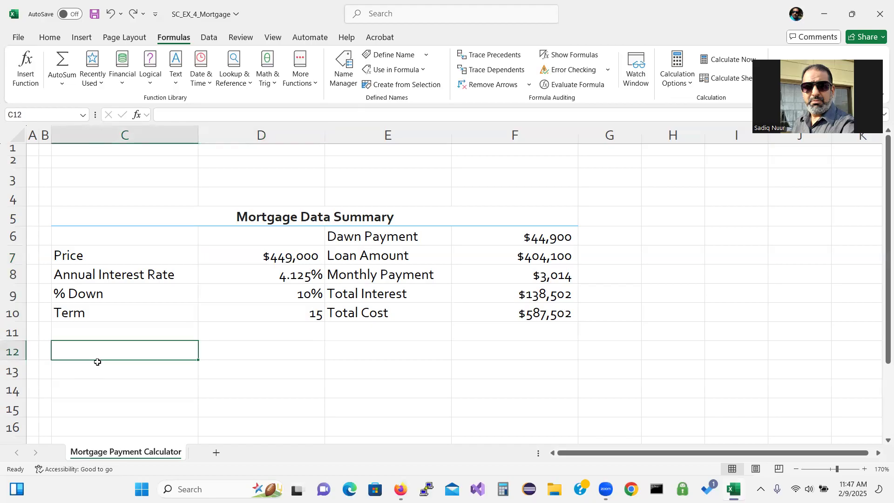
type("Varyi")
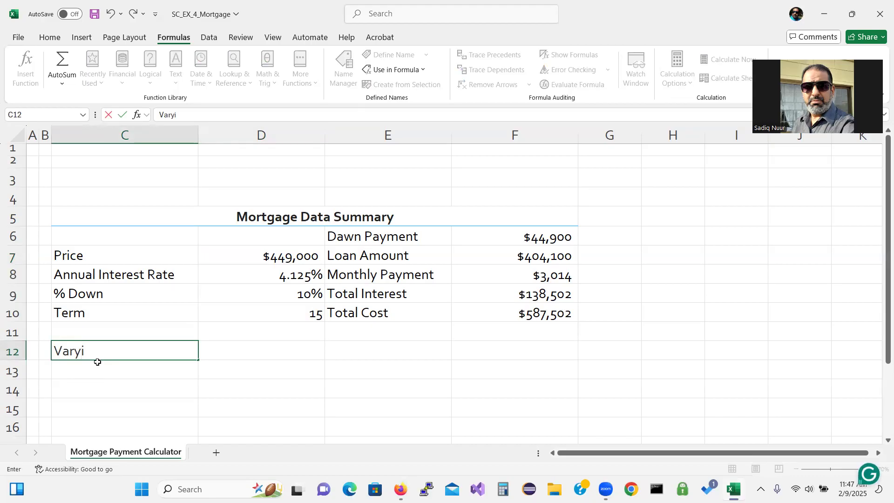
type("ng Interest Rate Schedule")
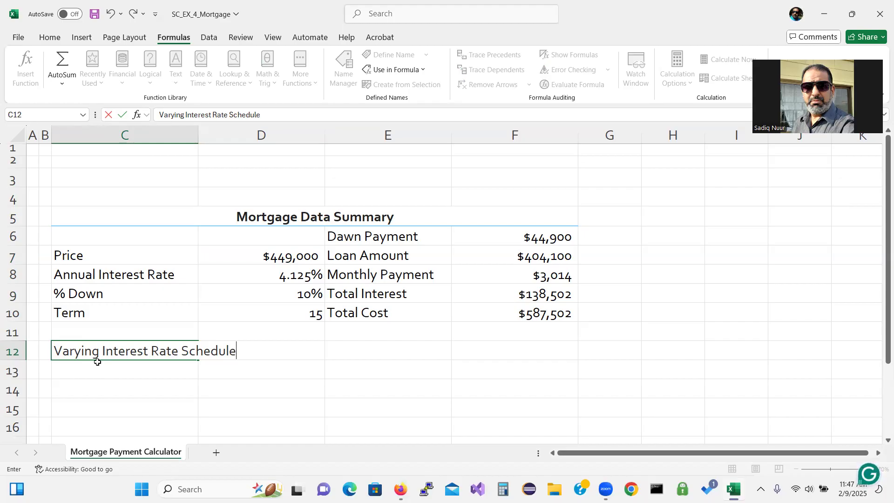
key("Return")
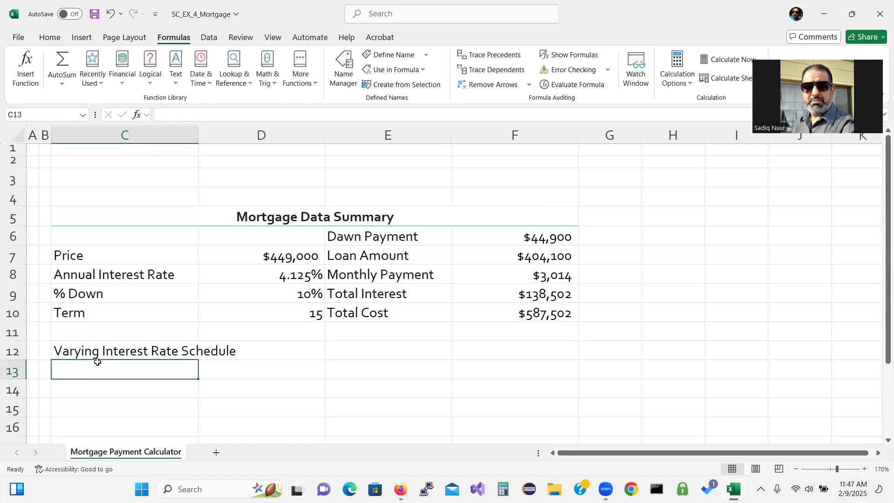
Copy the formatting of the Mortgage Data Summary title in row 5 onto the schedule title in C12 with Format Painter
left_click(155, 222)
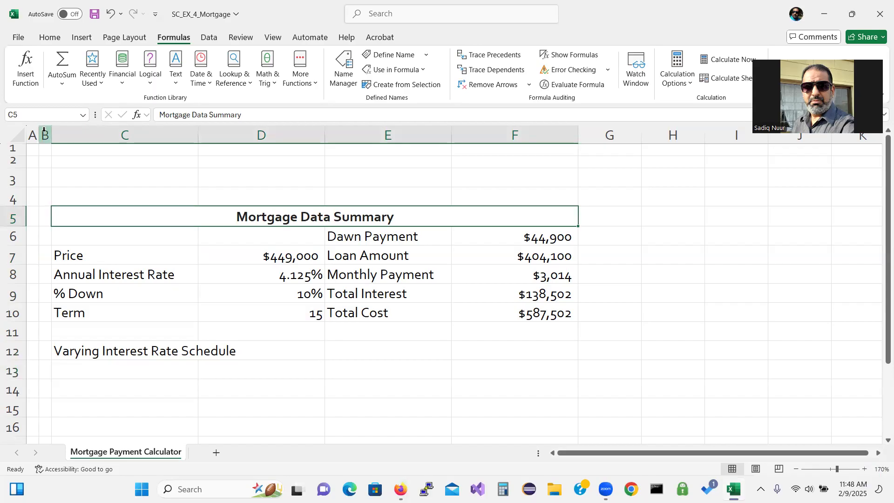
left_click(50, 38)
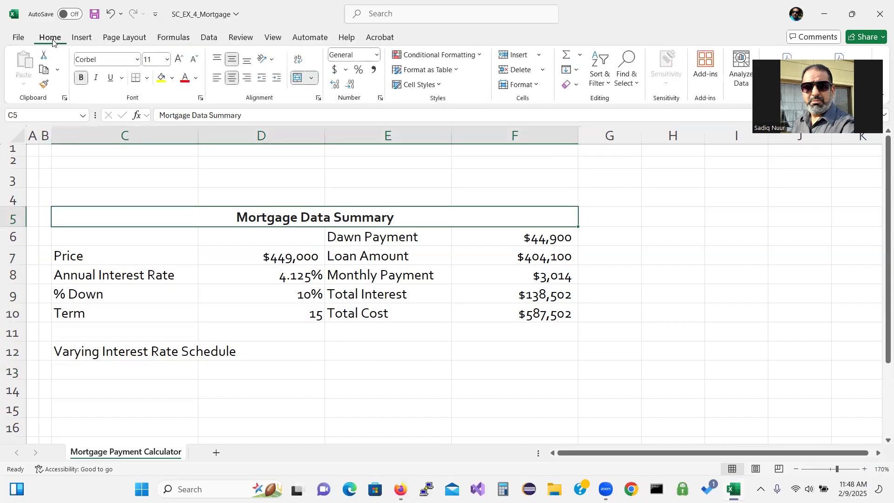
left_click(43, 84)
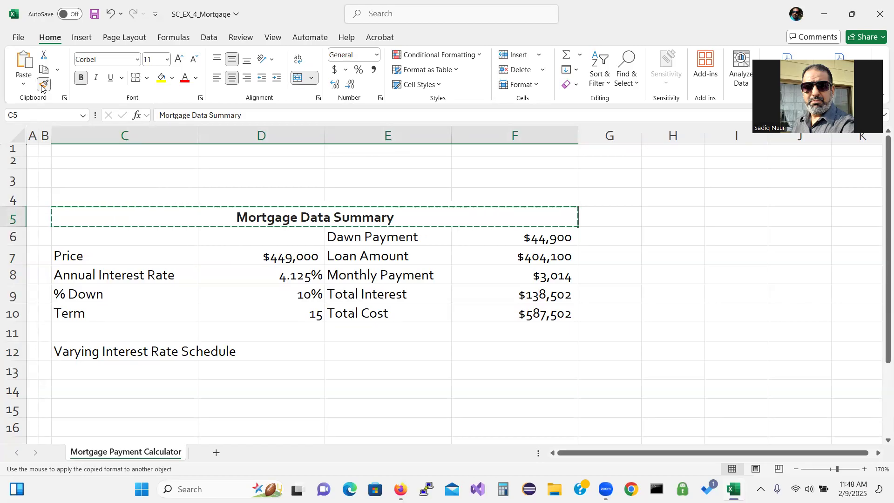
left_click(76, 353)
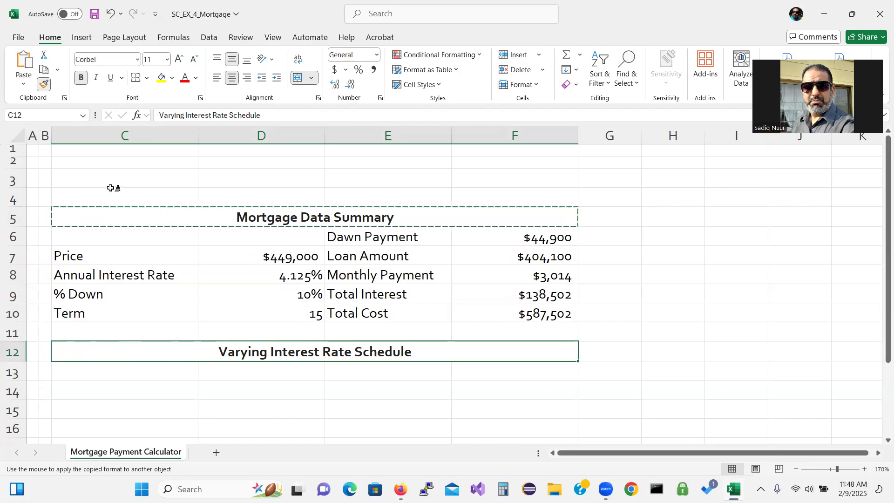
left_click(45, 84)
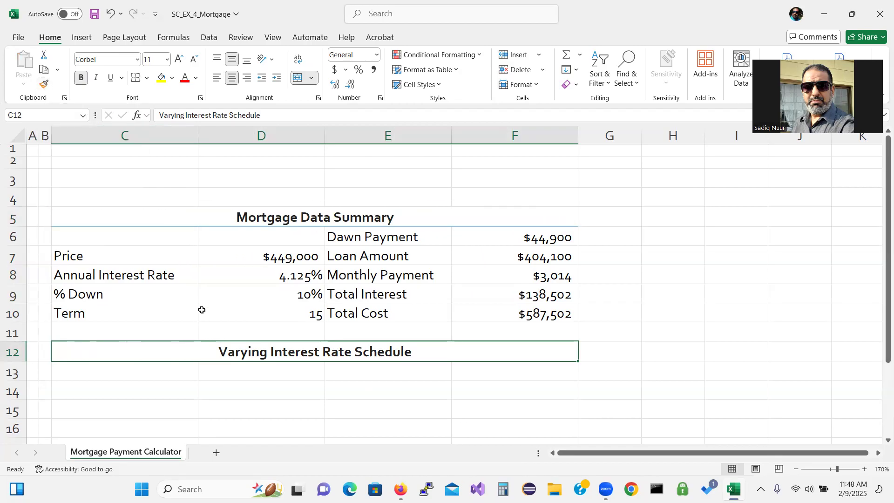
left_click(258, 390)
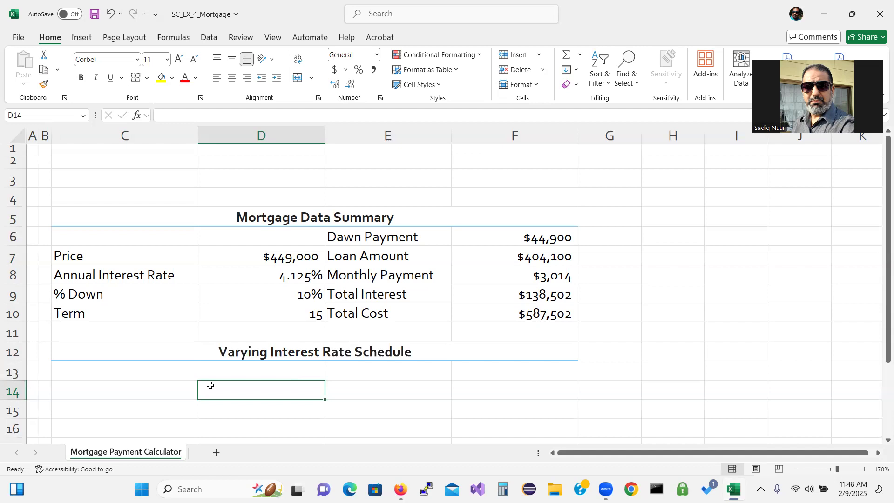
Enter the column headings Annual Interest Rate in C13 and Monthly Payment in D13
left_click(128, 372)
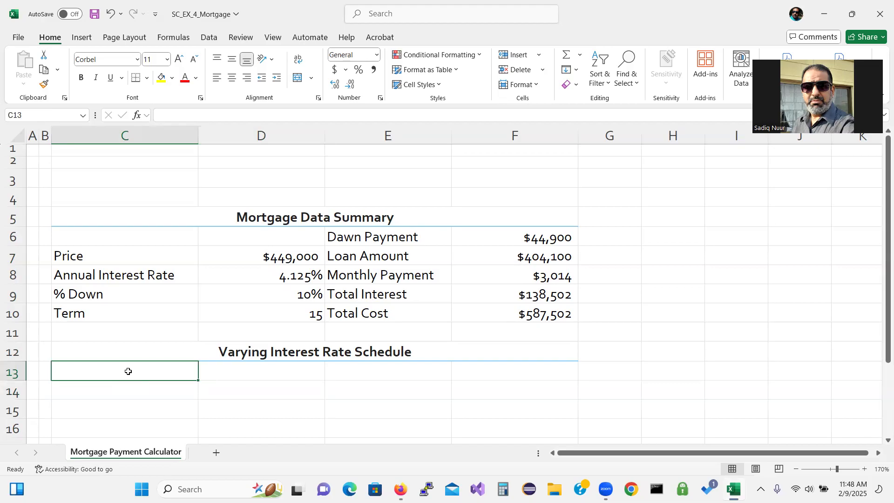
type("Ann")
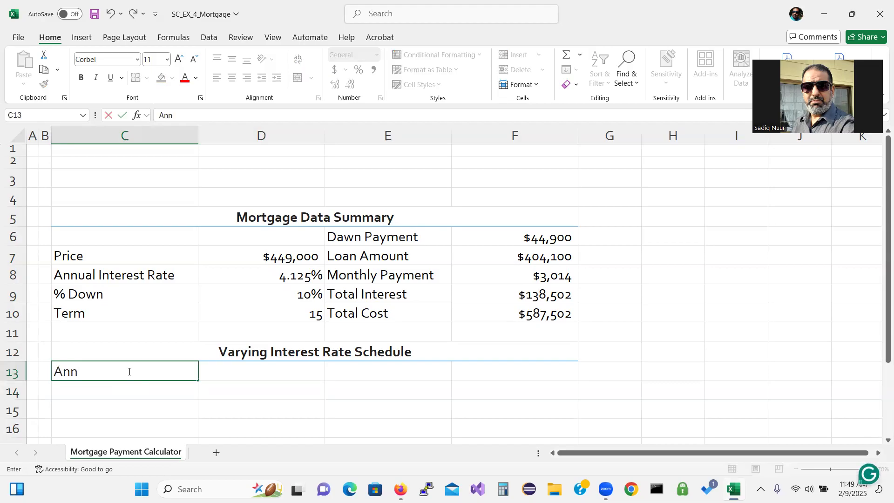
type("ual Interest Rate")
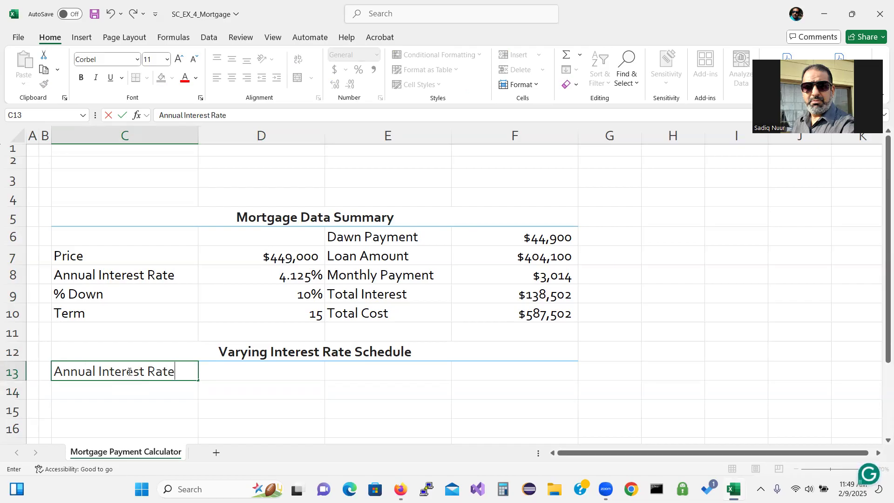
key("Tab")
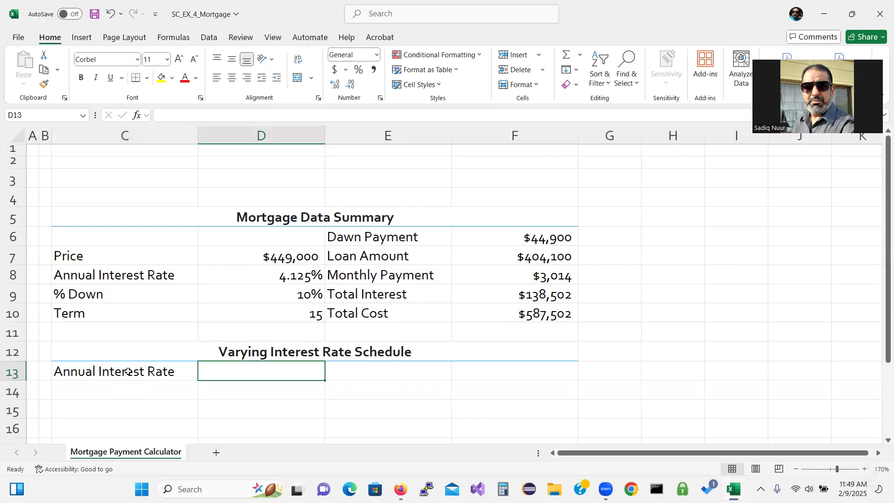
type("Monthly")
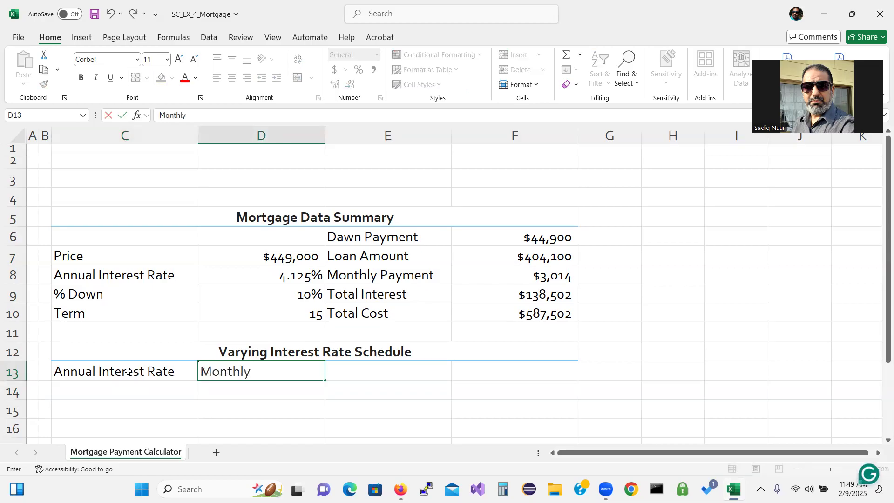
type(" Payment")
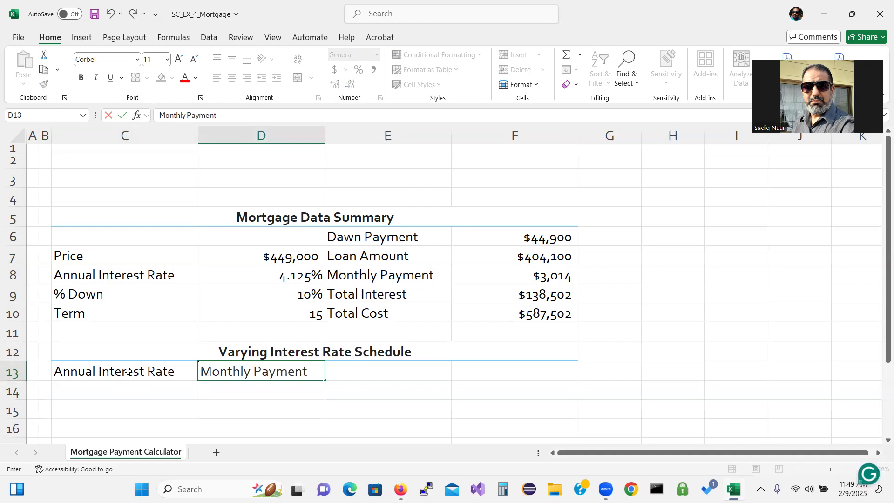
key("Tab")
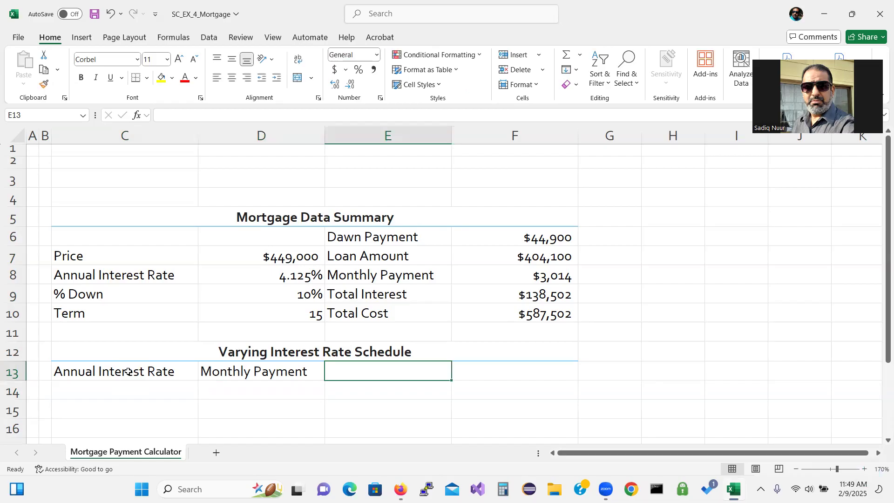
Enter the column headings Total Interest Paid in E13 and Total Cost in F13
type("Tot")
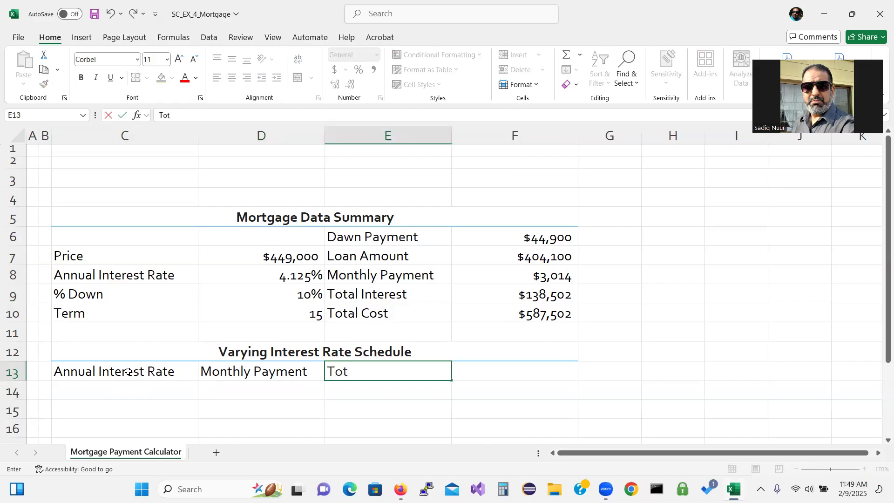
type("al I")
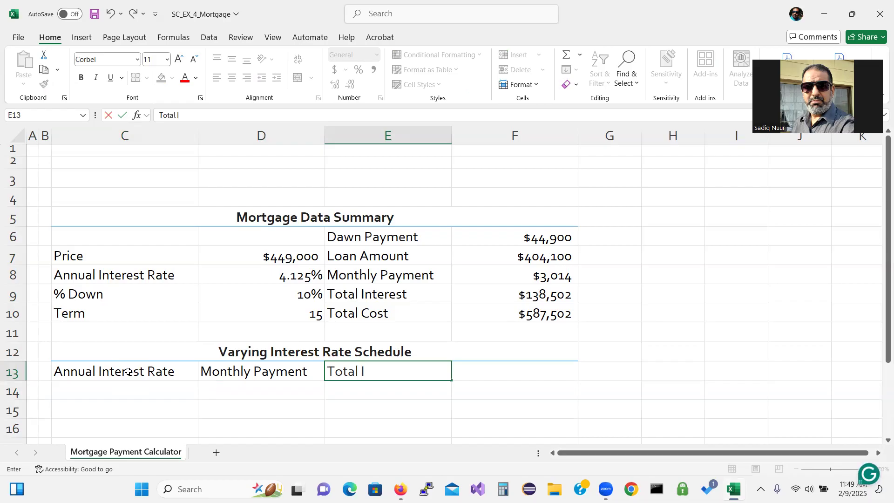
type("nterest Paid")
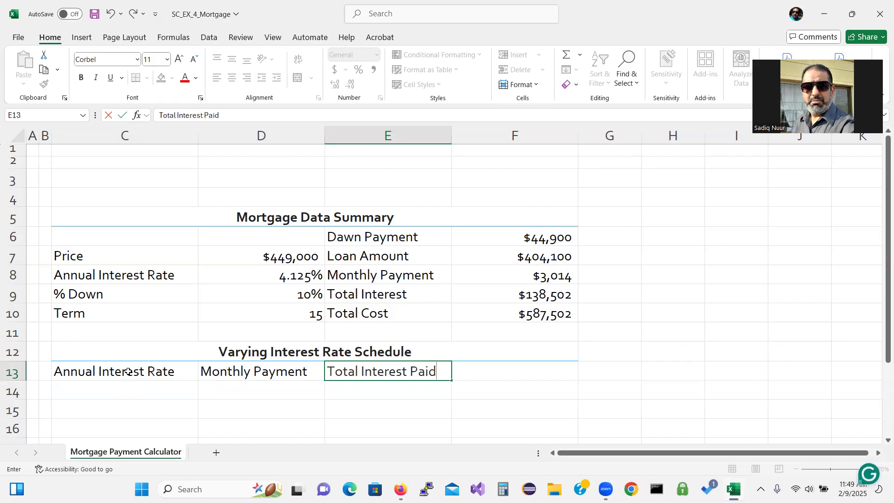
key("Tab")
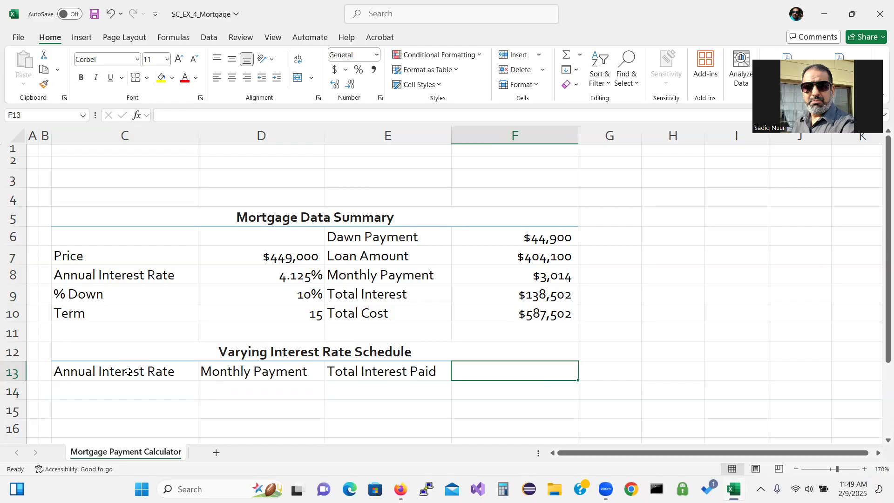
type("T")
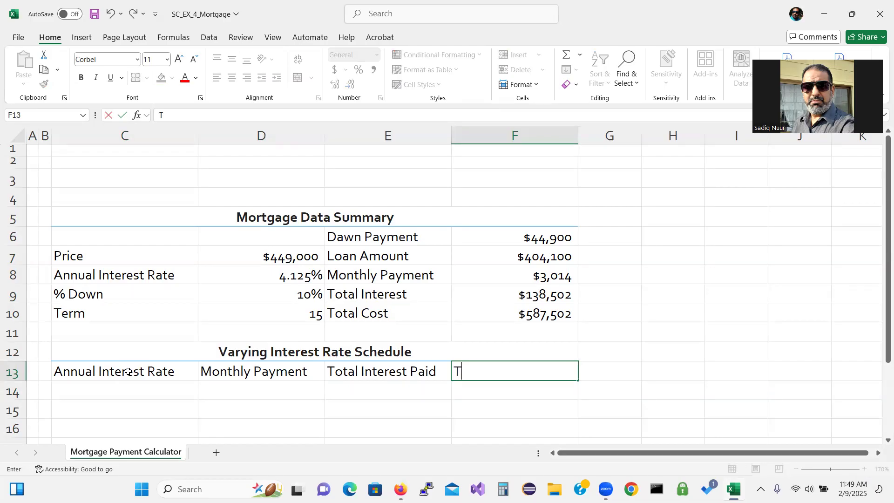
type("otal Cost")
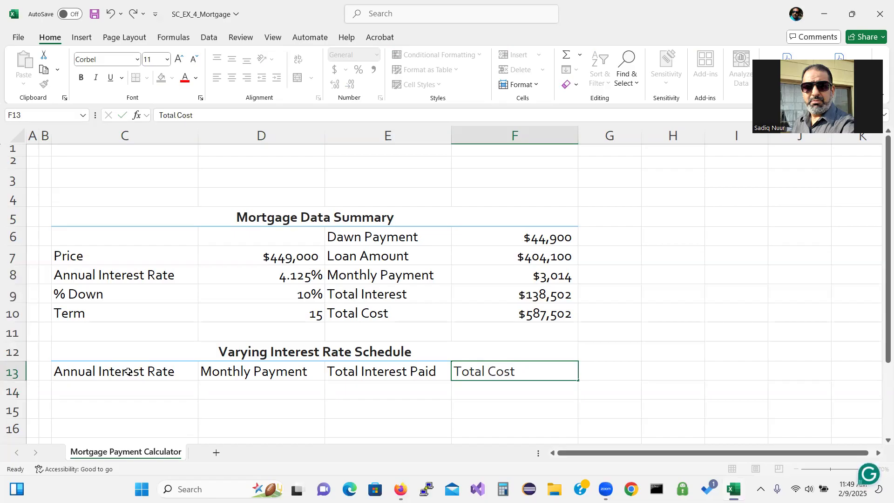
key("Return")
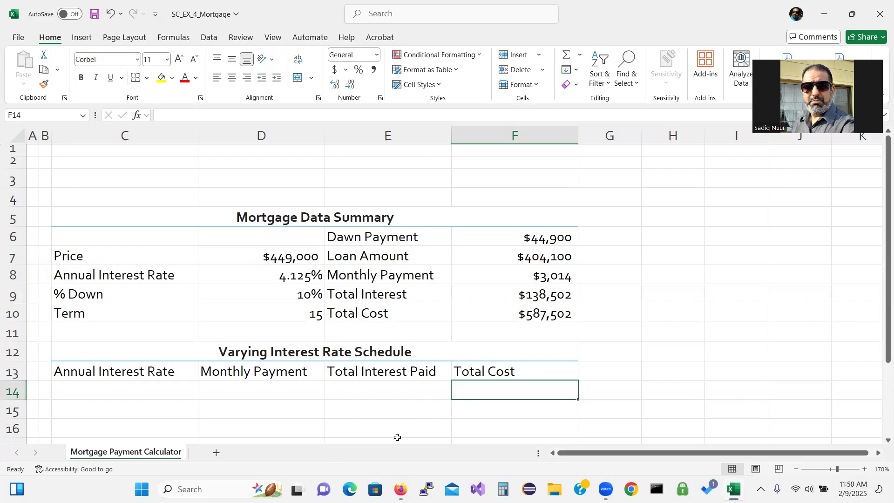
Enter 3.875% in C15 as the first schedule rate and display it with three decimal places
left_click(797, 469)
left_click(796, 470)
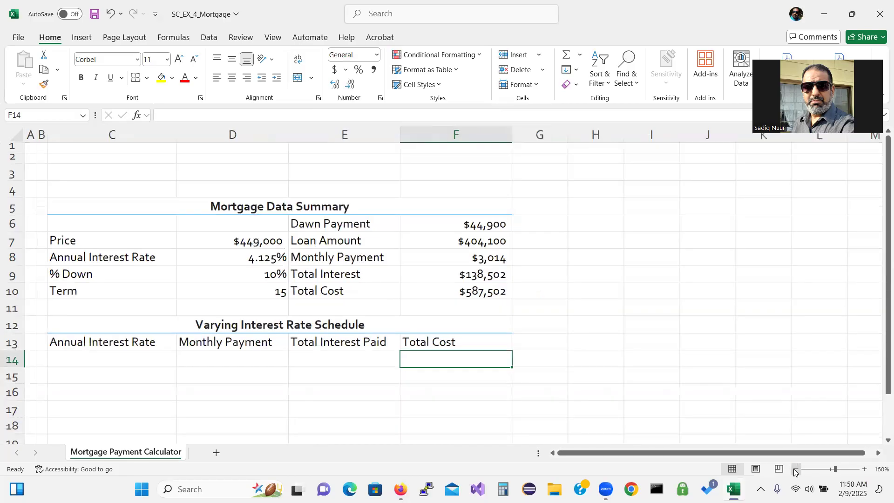
left_click_drag(888, 365, 888, 403)
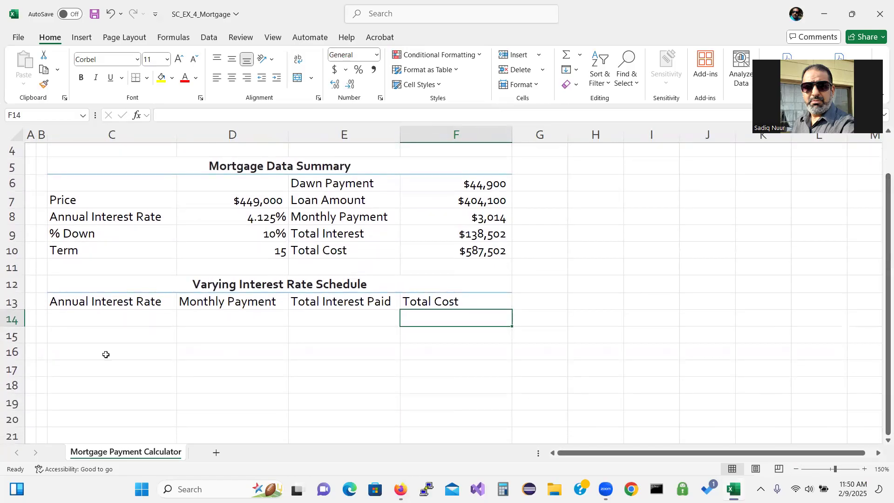
left_click(98, 336)
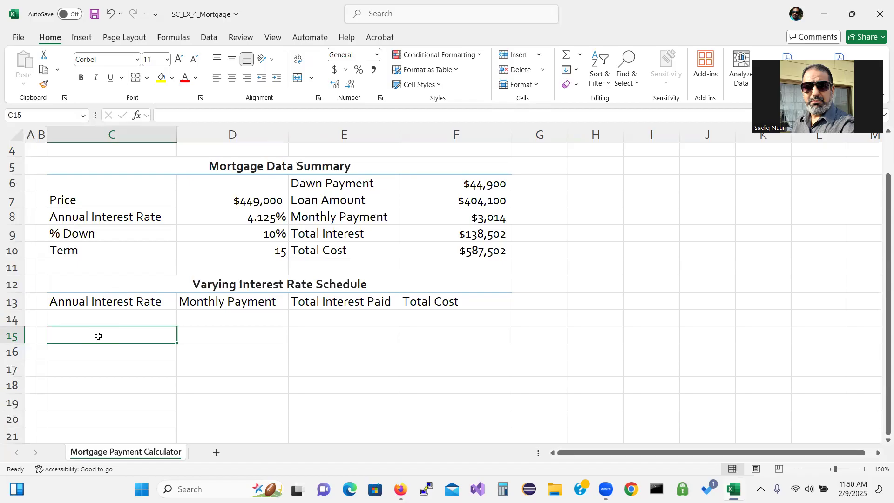
type("3.")
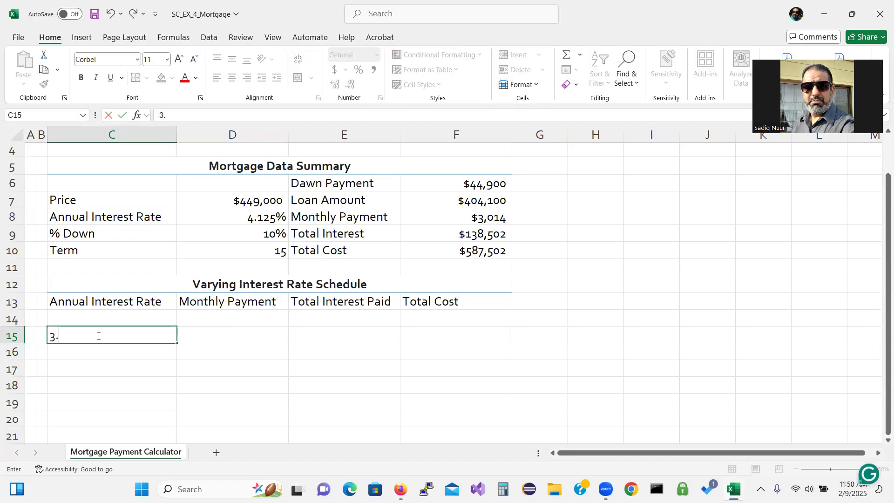
type("875%")
key("Return")
left_click(124, 336)
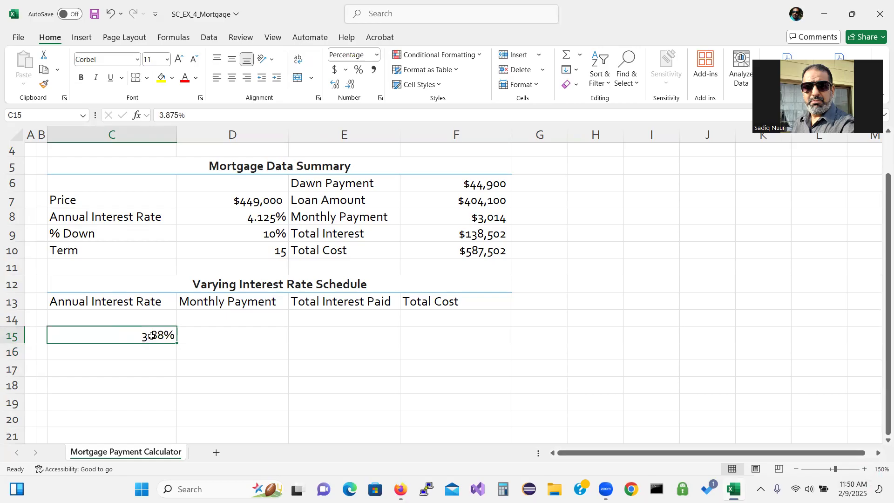
left_click(335, 85)
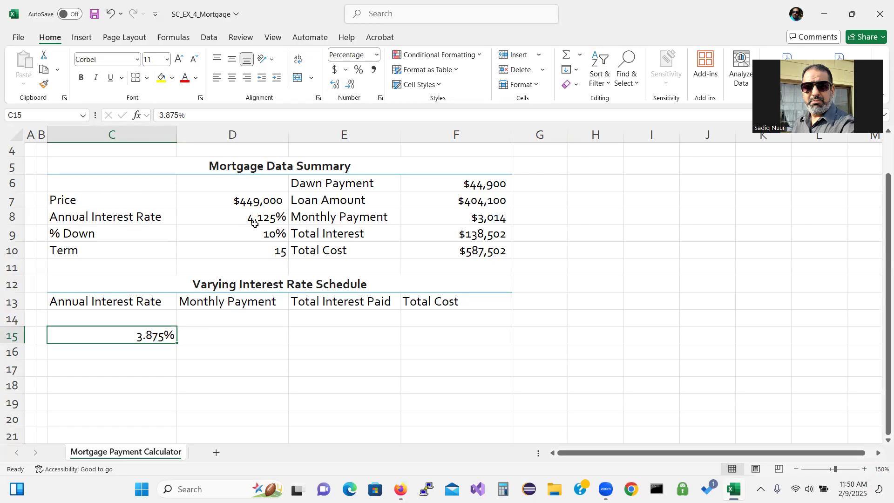
Enter 4.000% in C16 as the second schedule rate and show it with three decimal places
left_click(154, 355)
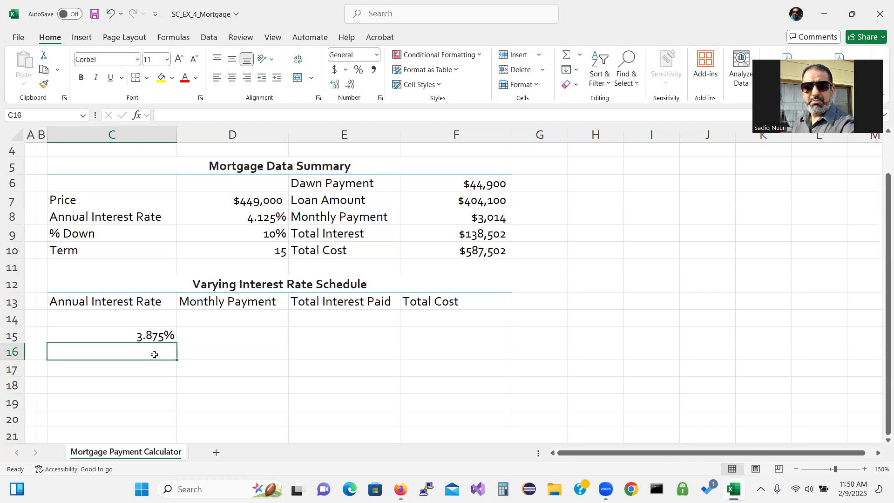
type("4.")
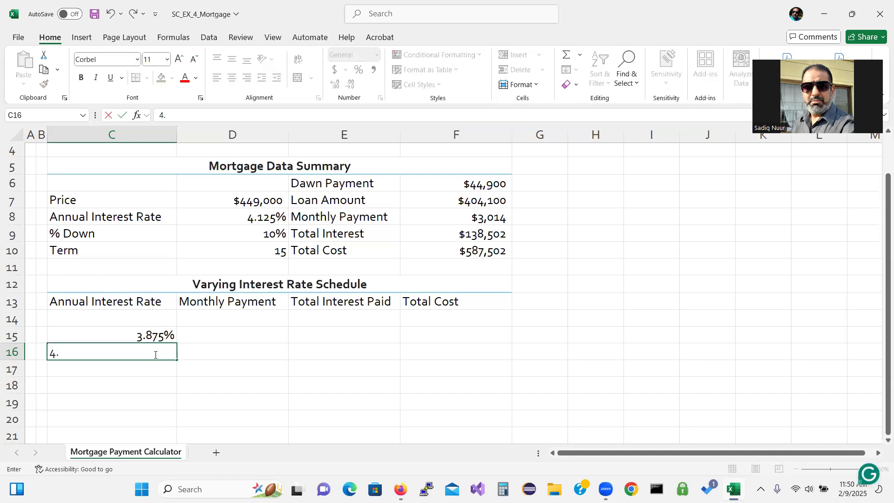
type("000%")
key("Return")
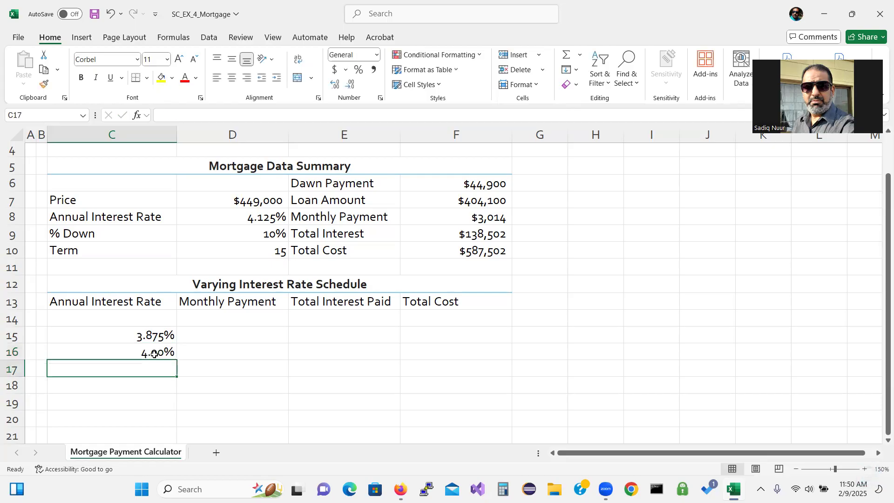
left_click(149, 357)
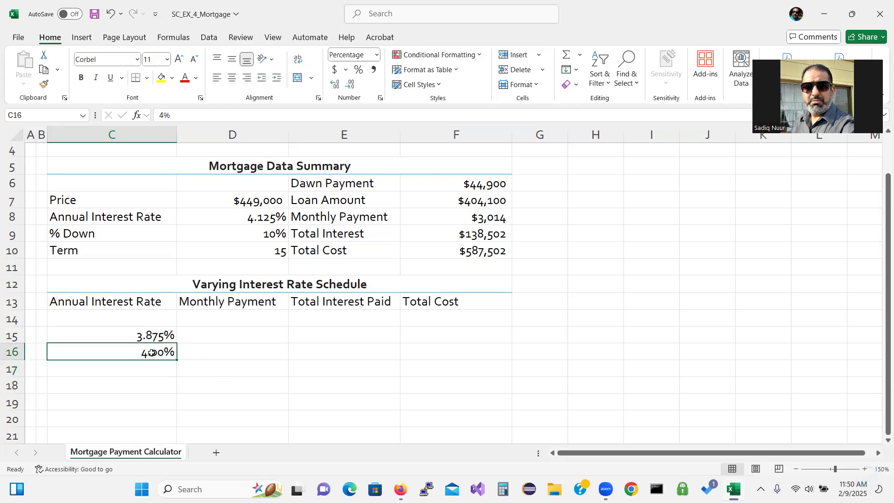
left_click(333, 85)
Extend the rate series from C15:C16 down through C24, ending at 5.000%
left_click(147, 335)
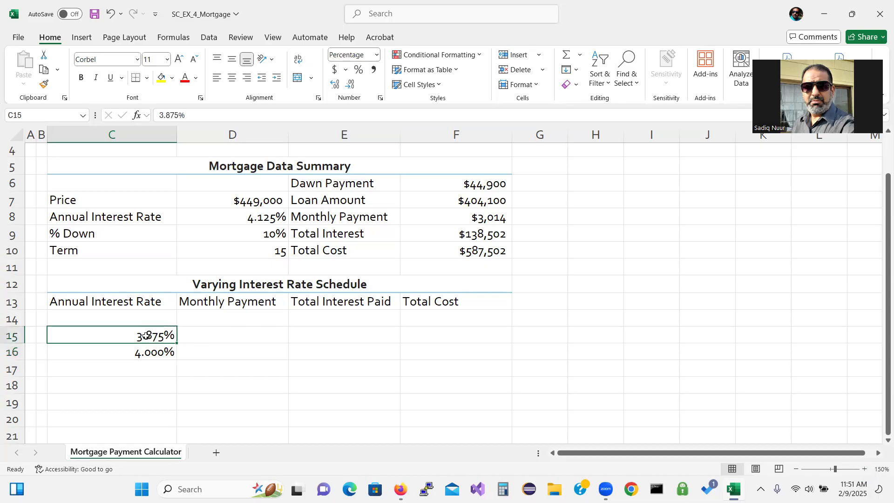
left_click_drag(148, 336, 143, 353)
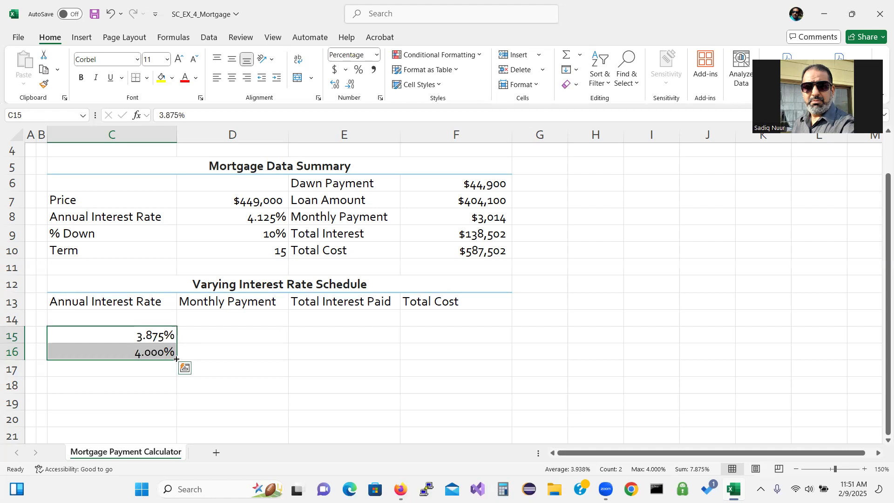
left_click_drag(176, 360, 159, 244)
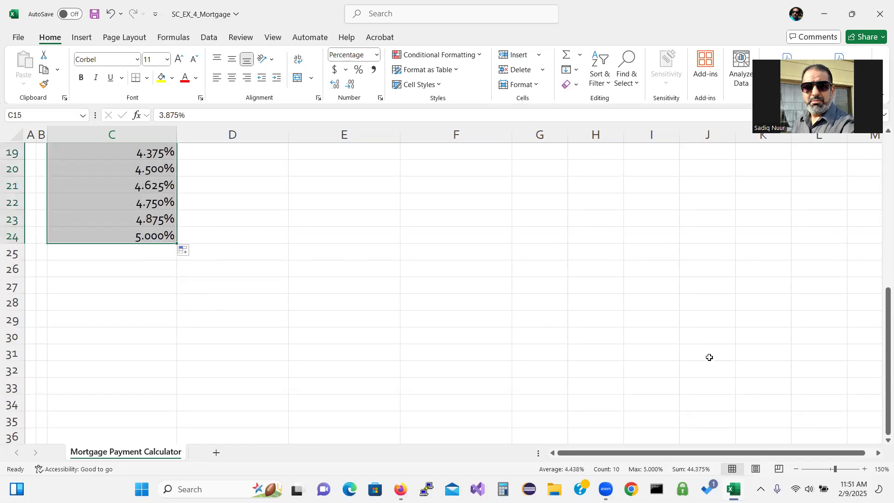
Enter the formula =F8 in D14 to reference the monthly payment from the mortgage summary
left_click_drag(883, 399, 881, 302)
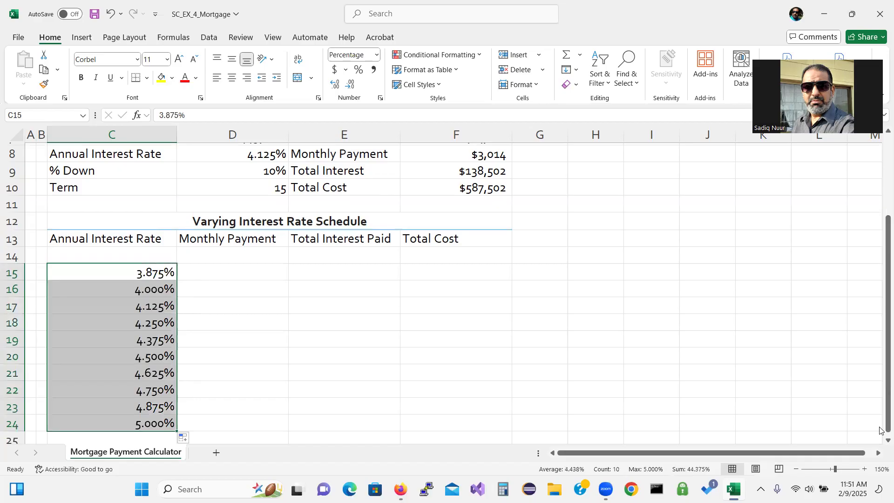
left_click(797, 470)
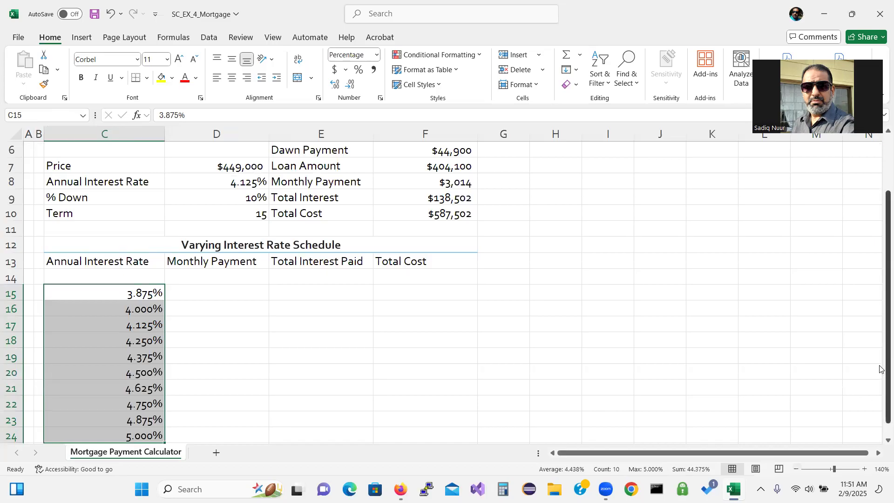
left_click(796, 470)
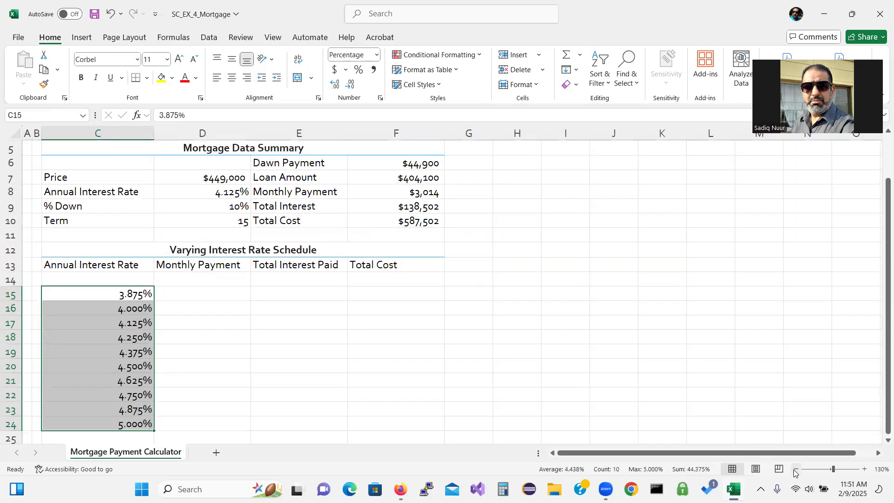
left_click_drag(888, 391, 882, 403)
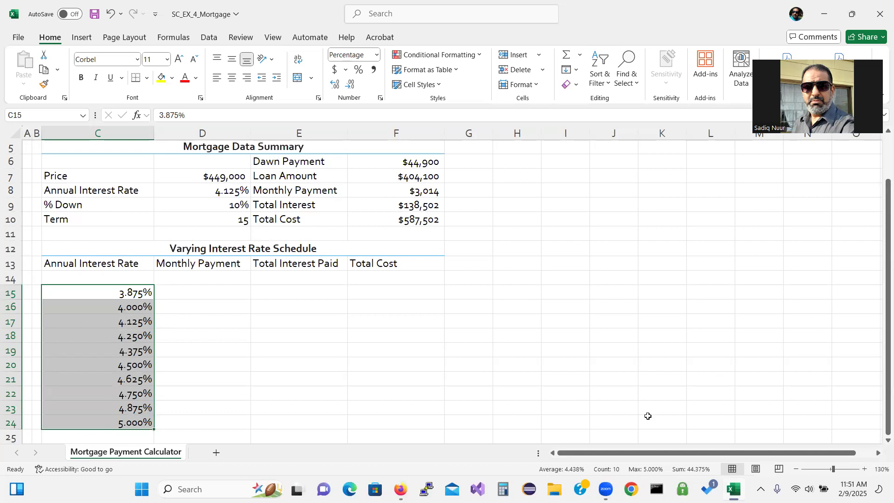
left_click(202, 278)
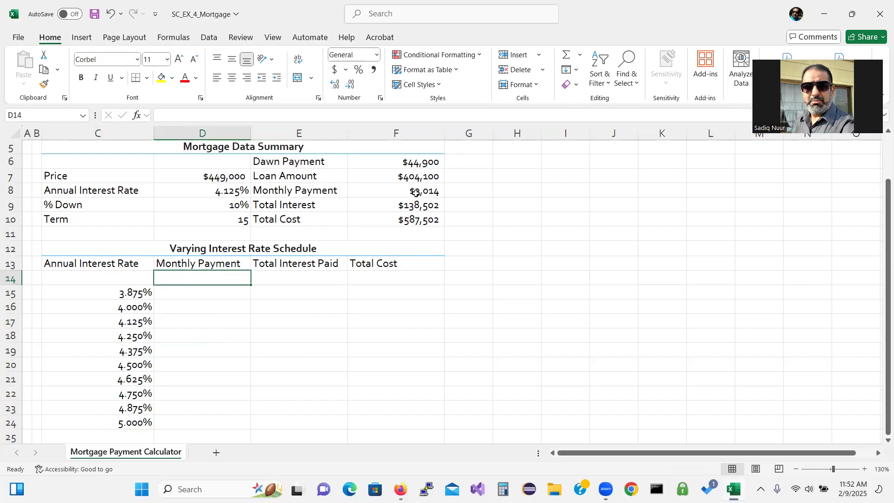
type("=")
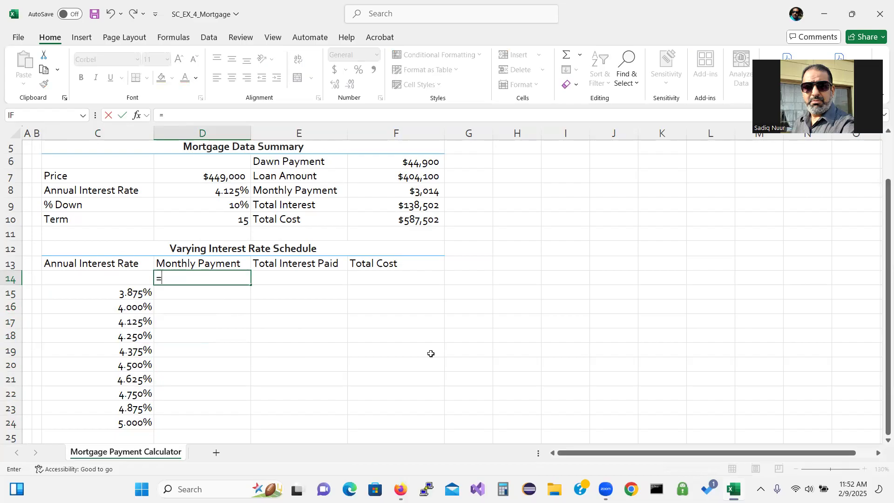
type("f8")
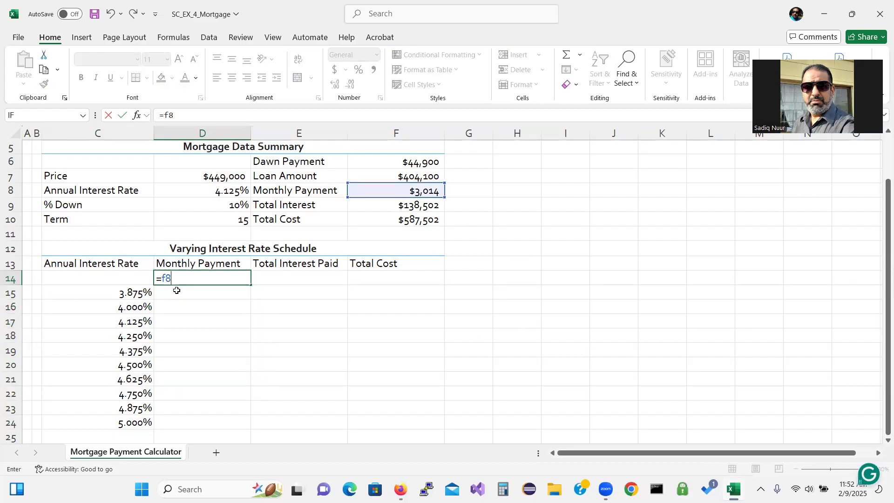
key("Return")
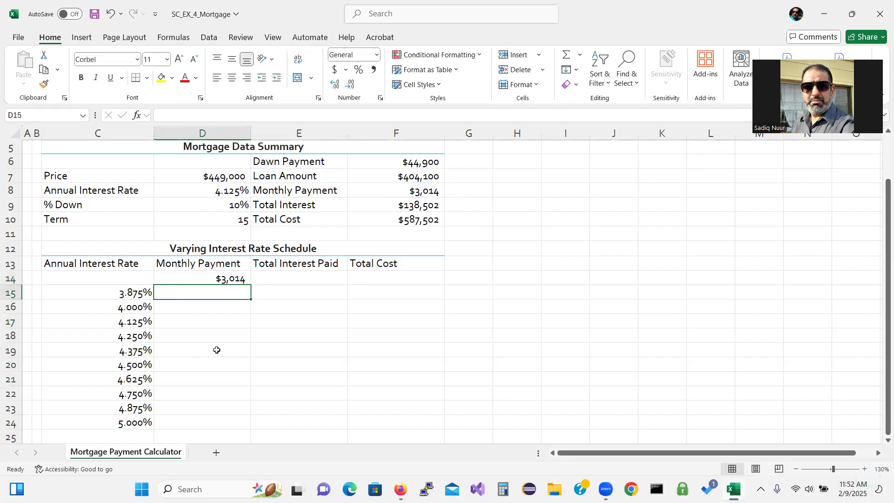
Enter =F9 in E14 for the total interest and =F10 in F14 for the total cost
left_click(297, 279)
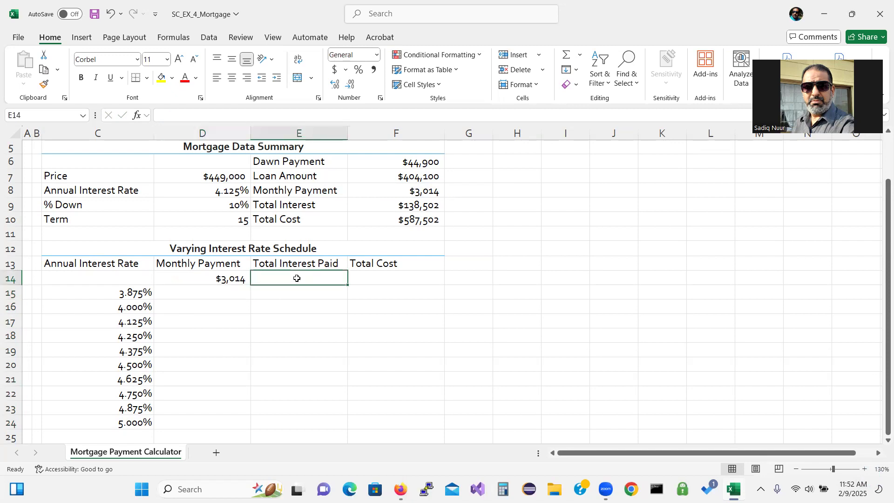
type("=f9")
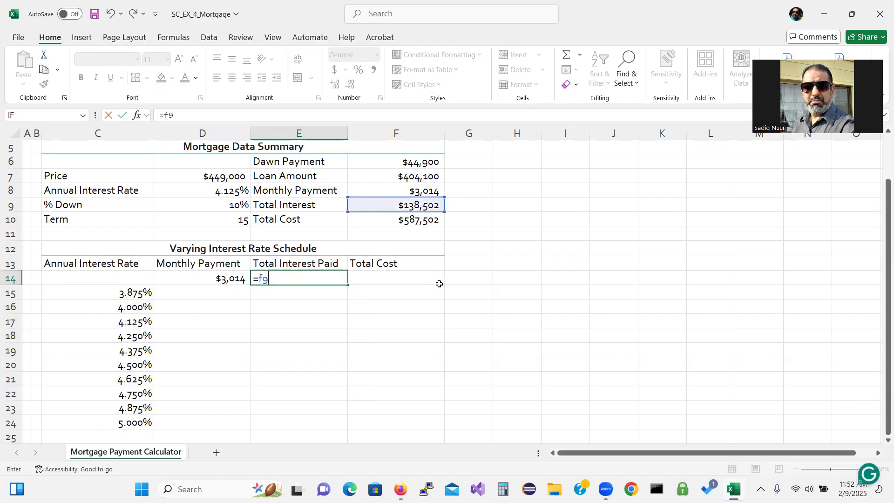
key("Return")
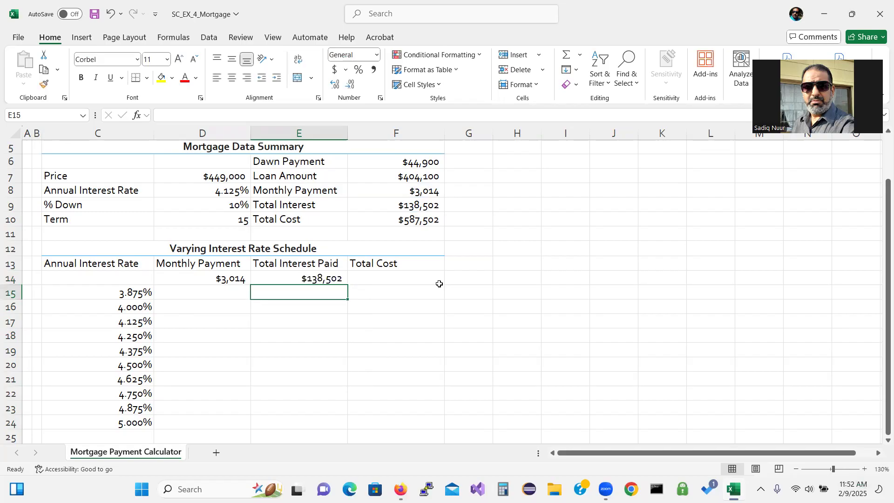
left_click(382, 279)
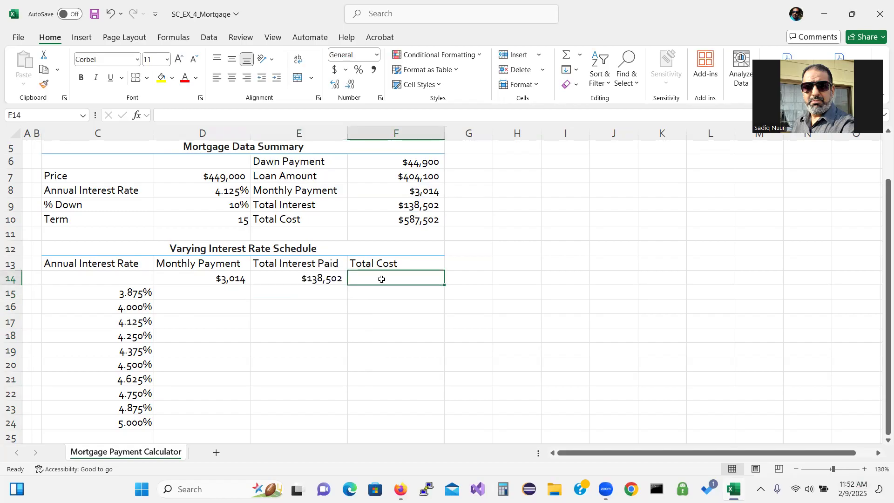
type("=")
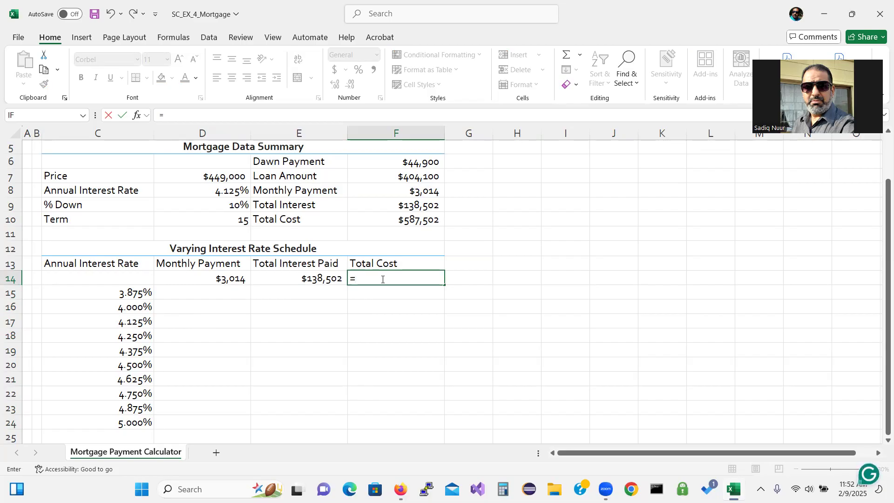
type("f10")
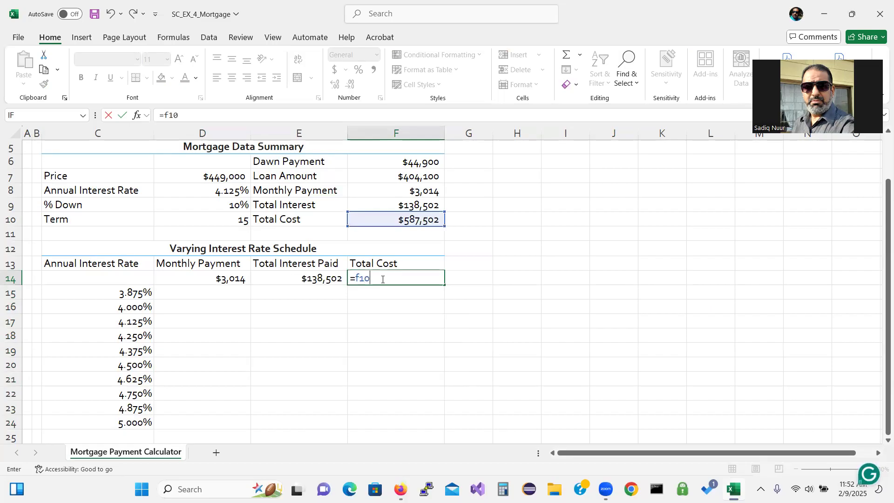
key("Return")
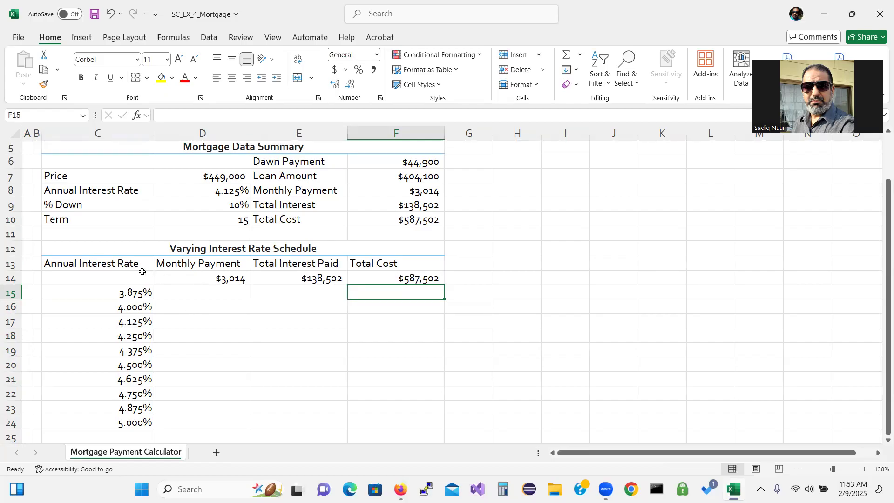
Create a one-variable data table over C14:F24 using the annual interest rate in D8 as the column input cell
left_click(125, 275)
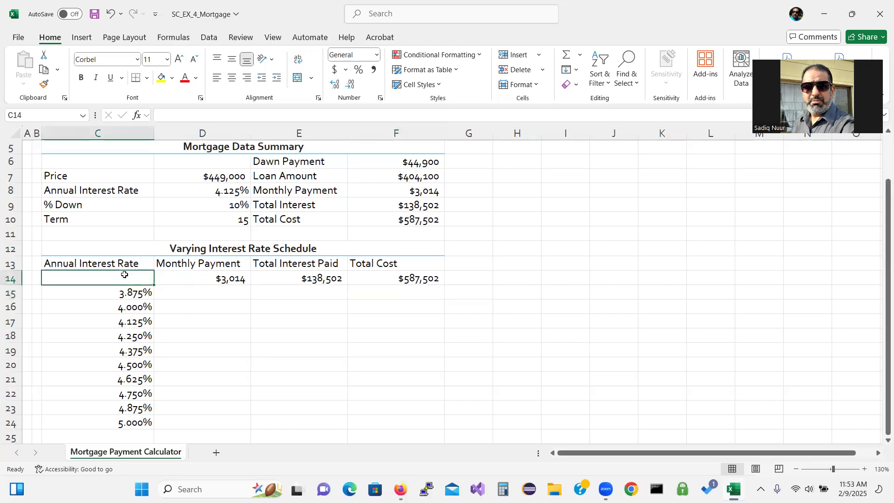
left_click_drag(124, 275, 415, 421)
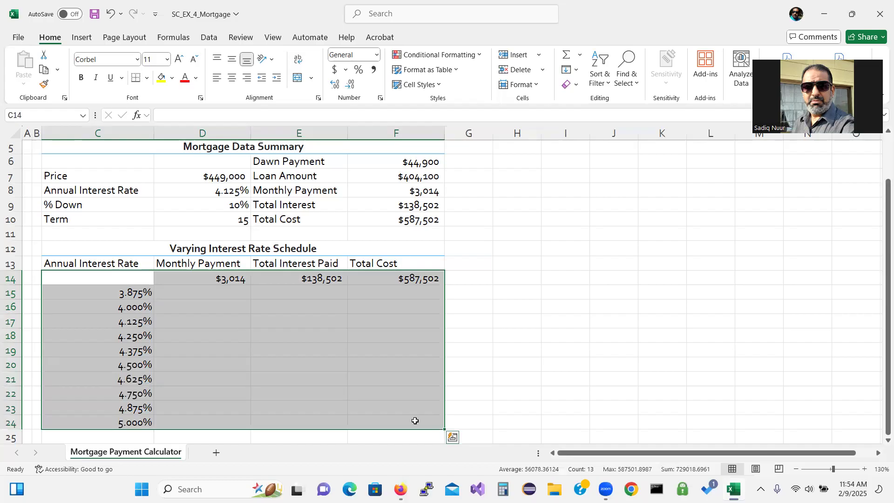
left_click(209, 38)
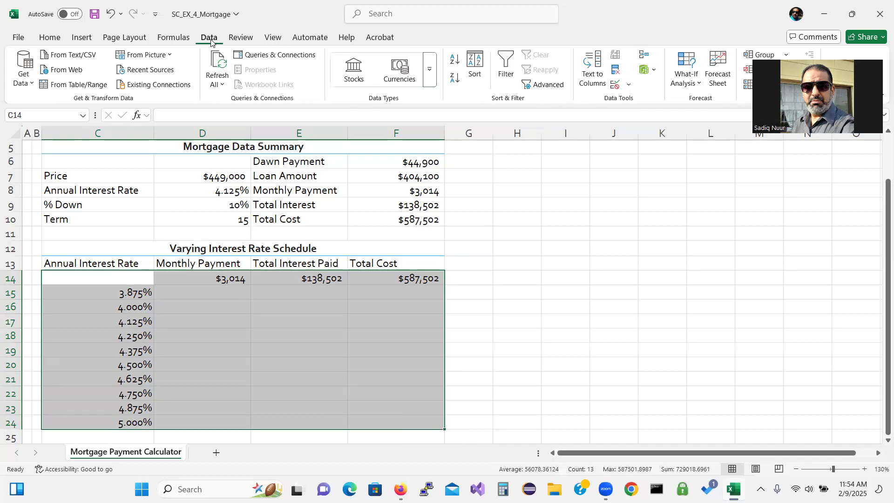
left_click(700, 86)
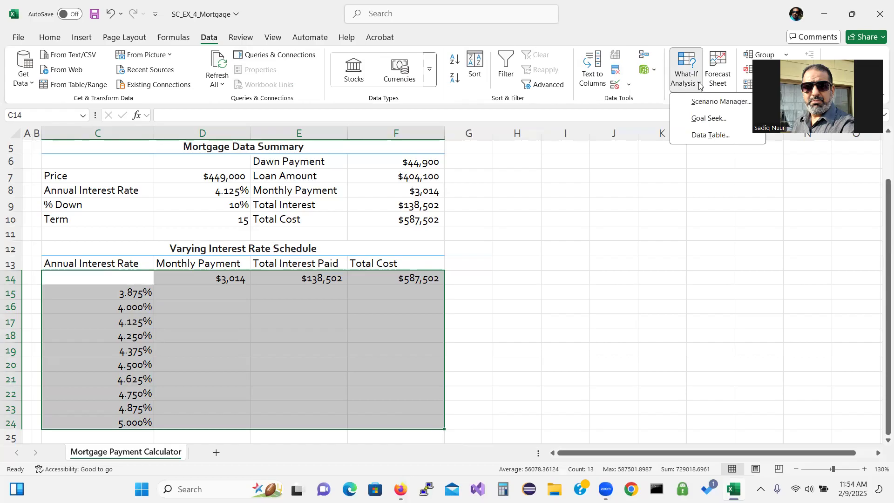
left_click(710, 136)
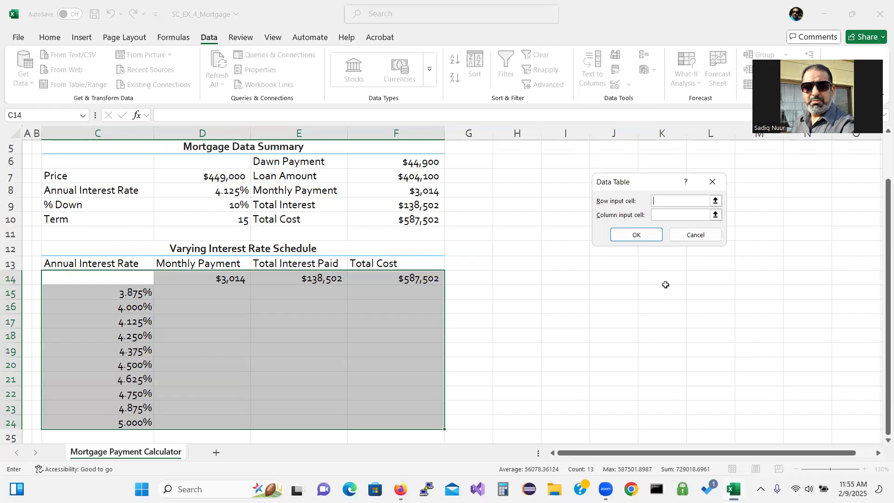
left_click(212, 192)
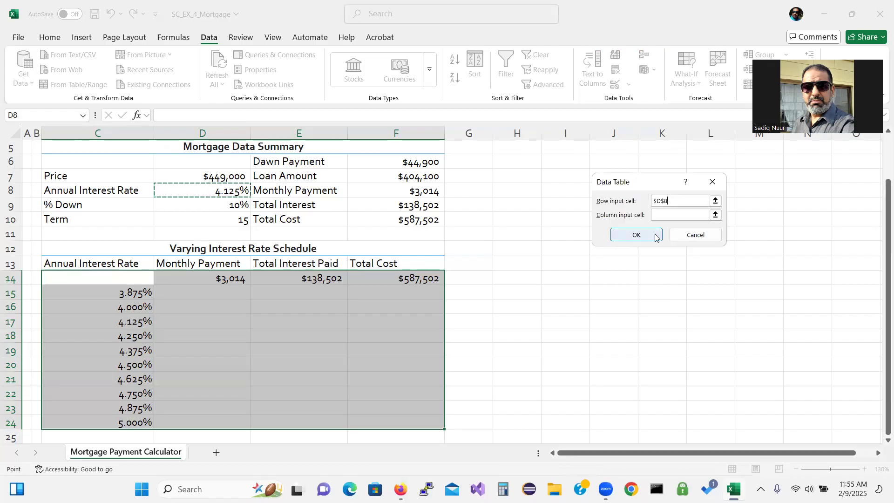
left_click_drag(679, 202, 649, 203)
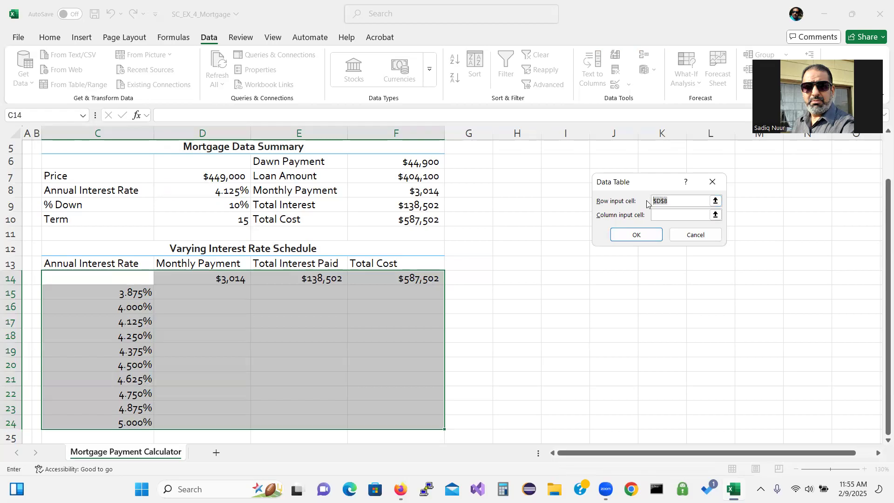
key("BackSpace")
left_click(216, 193)
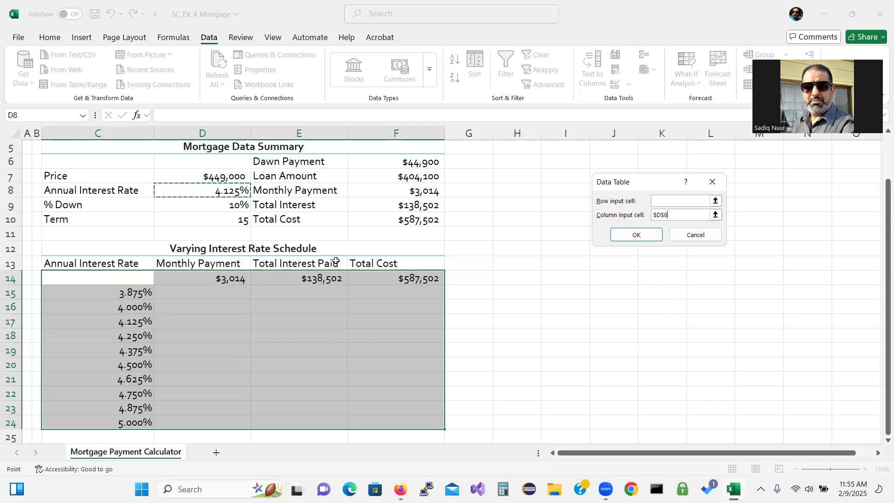
left_click(643, 237)
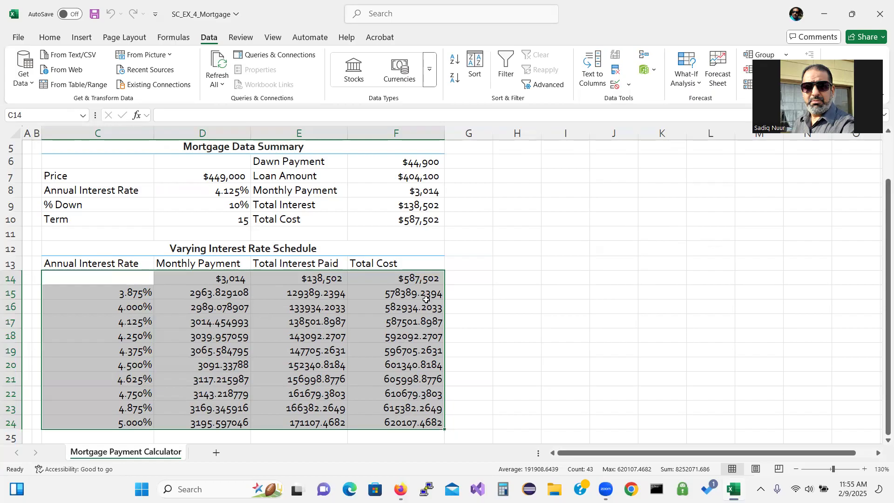
Format the data table results in D15:F24 as Accounting with dollar signs and no decimal places
left_click(220, 296)
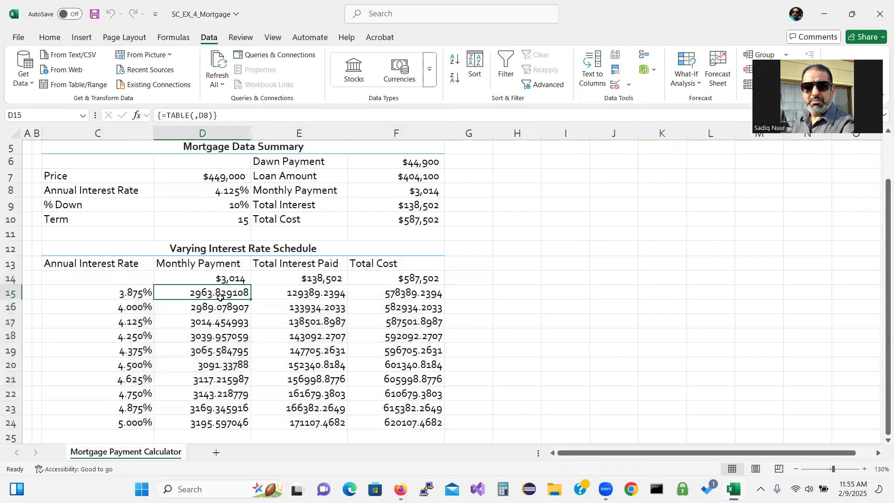
left_click_drag(220, 297, 402, 421)
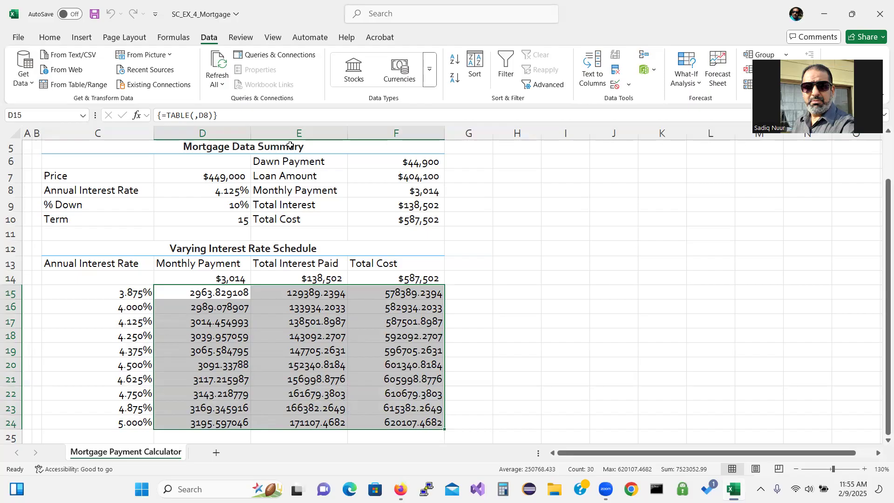
left_click(50, 37)
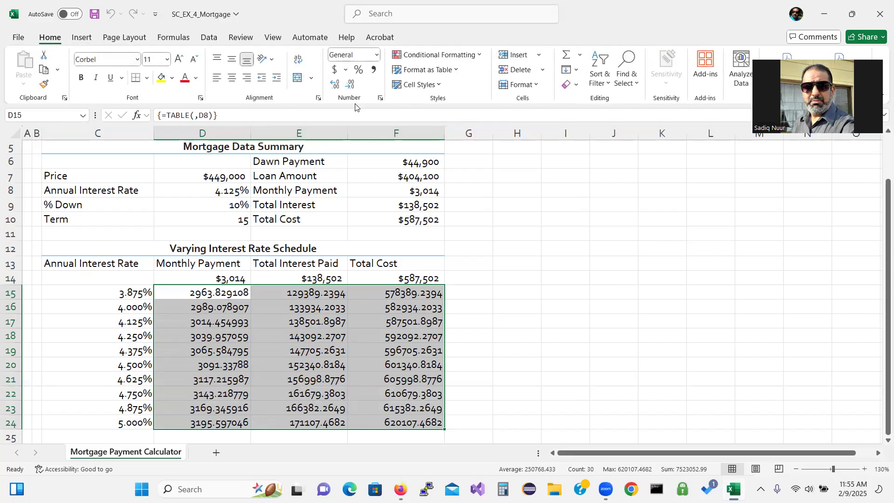
left_click(350, 85)
left_click(350, 84)
left_click(351, 84)
left_click(350, 84)
left_click(350, 84)
left_click(351, 84)
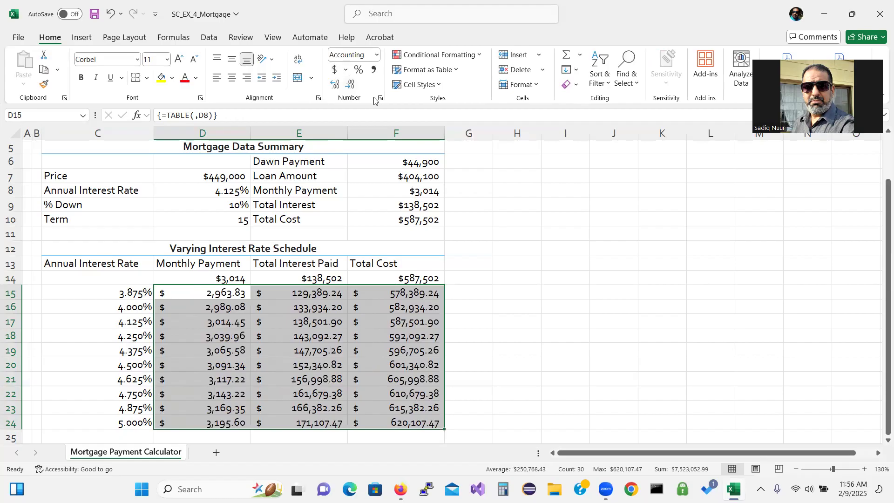
left_click(353, 85)
left_click(352, 84)
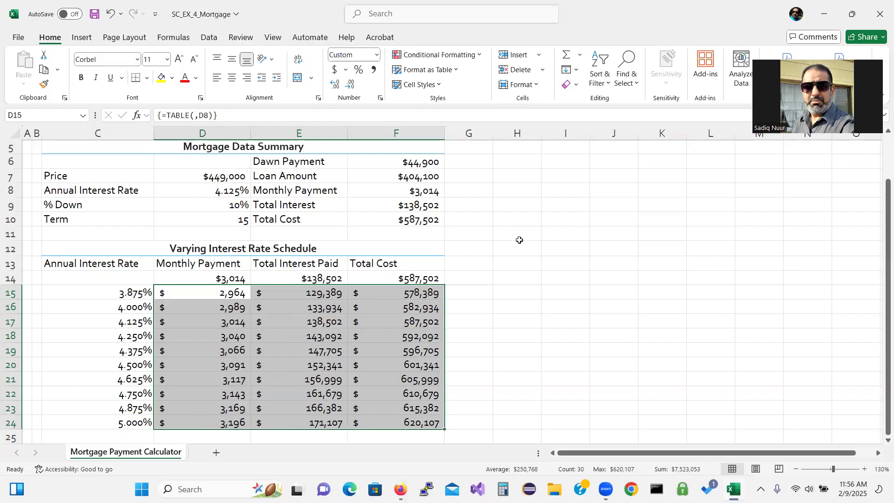
left_click(523, 264)
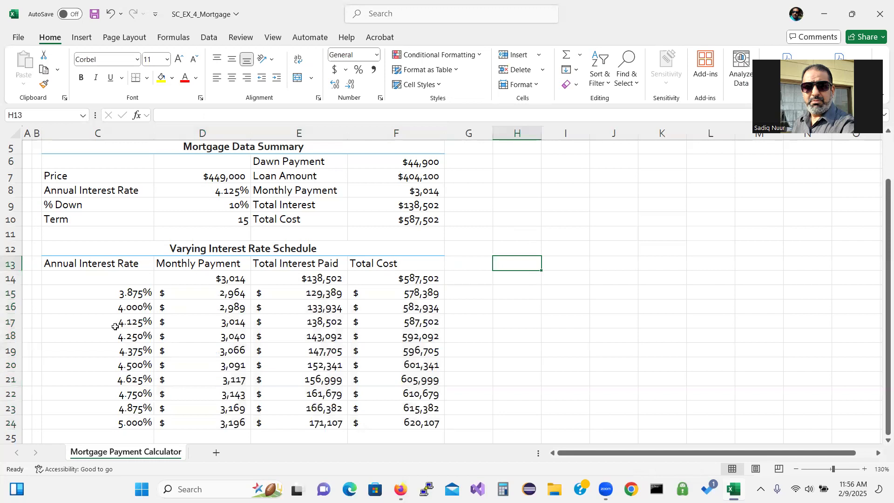
Examine the schedule results, comparing the 4.125%, 3.875% and 5.000% rates with their monthly payment, total interest and total cost
left_click(142, 323)
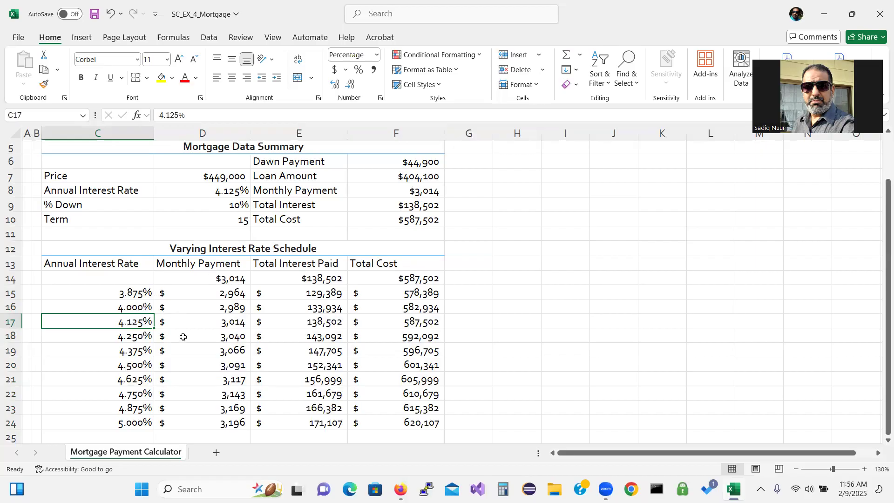
left_click(137, 294)
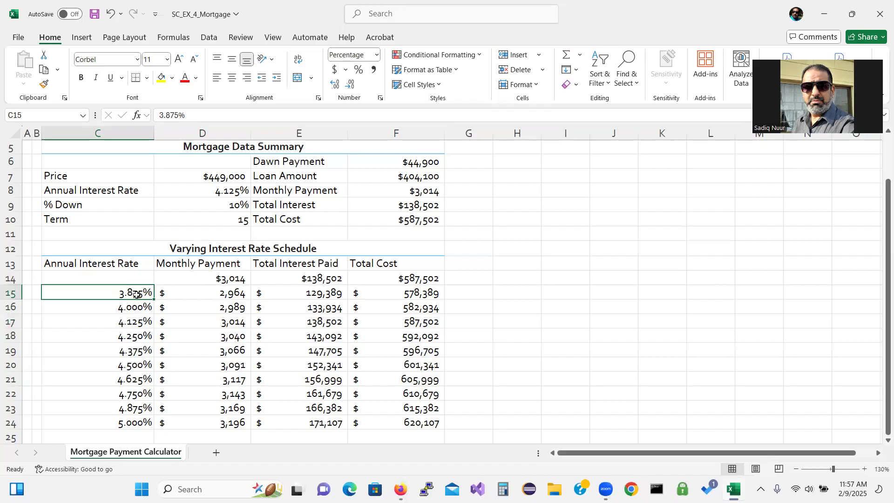
left_click(231, 294)
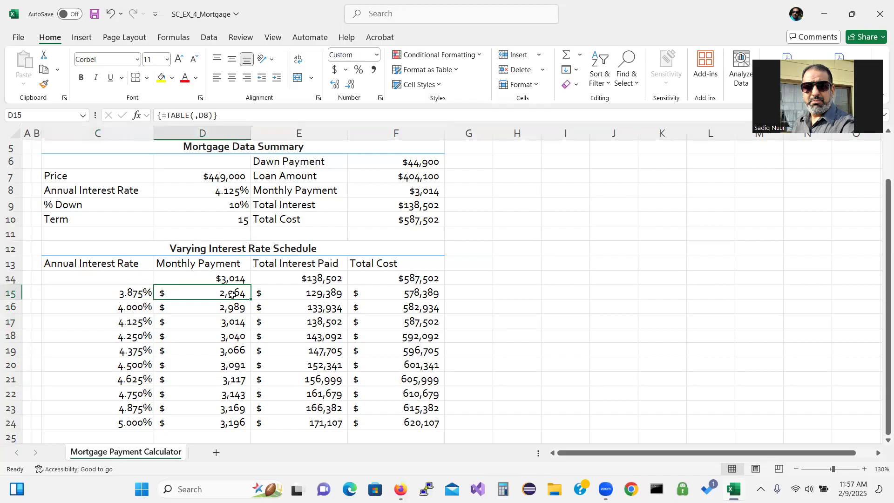
left_click(133, 424)
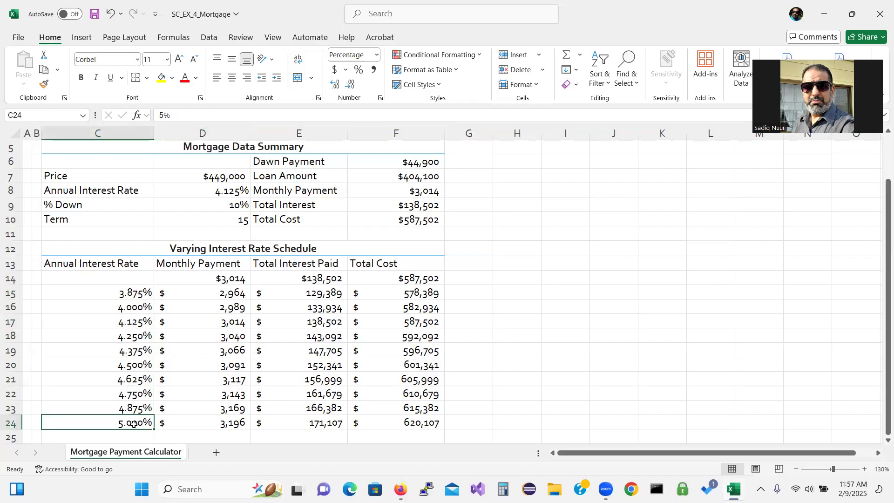
left_click(236, 425)
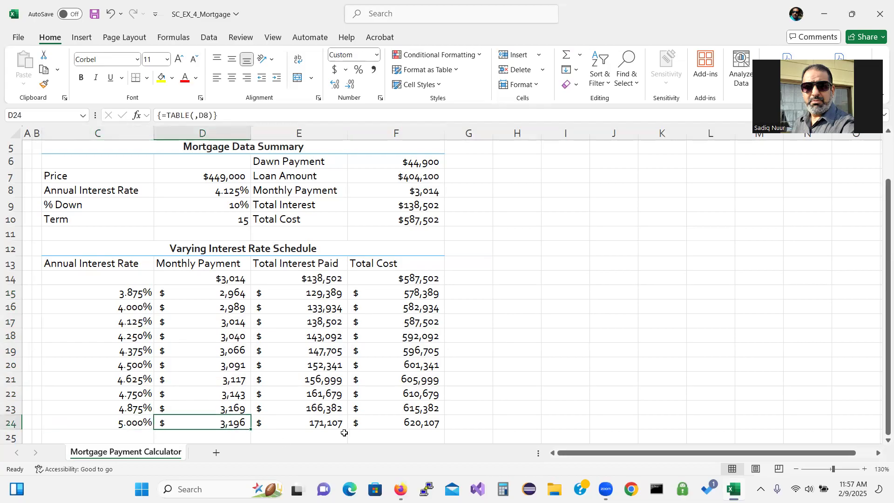
left_click(332, 424)
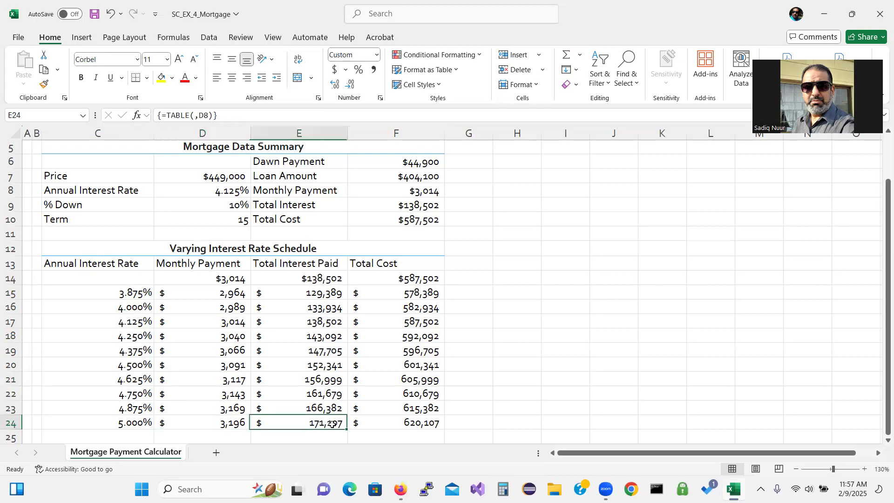
left_click(429, 424)
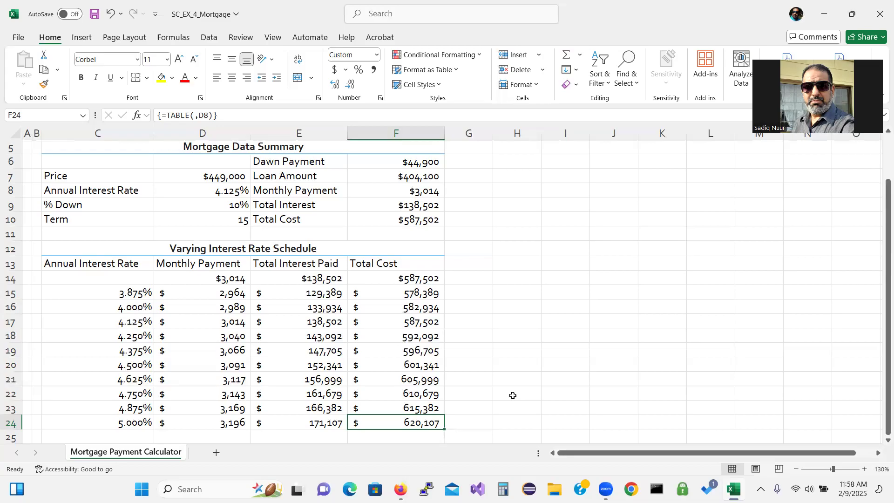
Enter the heading "Amortization Schedule" in cell H5
left_click(524, 159)
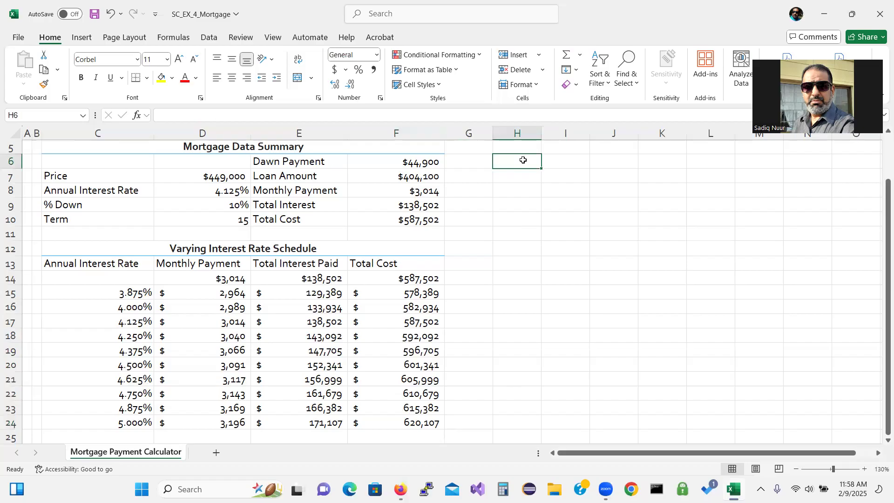
left_click_drag(881, 215, 881, 206)
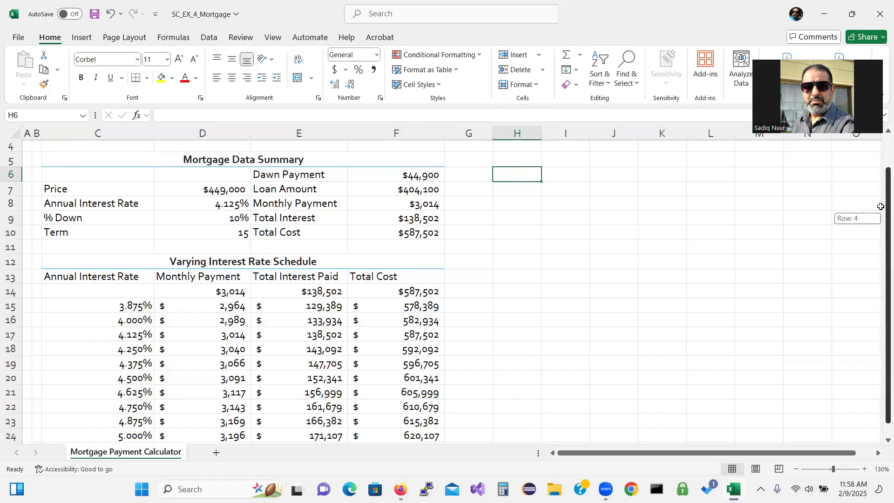
left_click(521, 158)
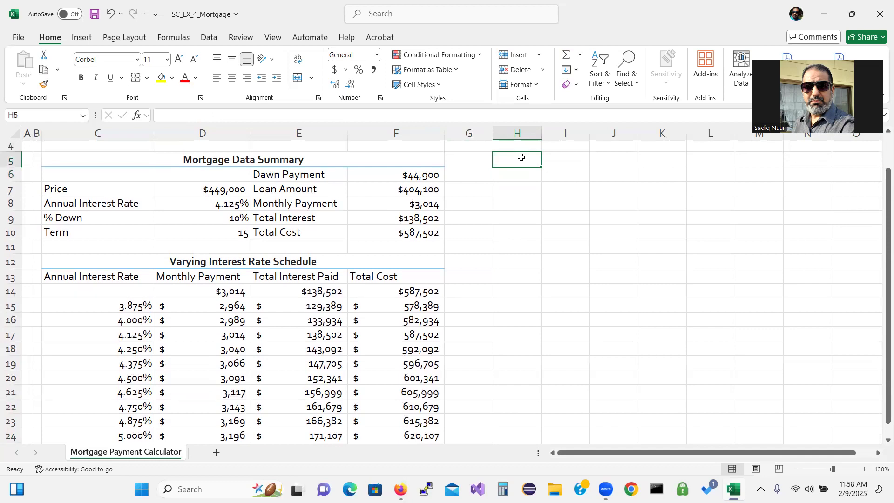
type("Amo")
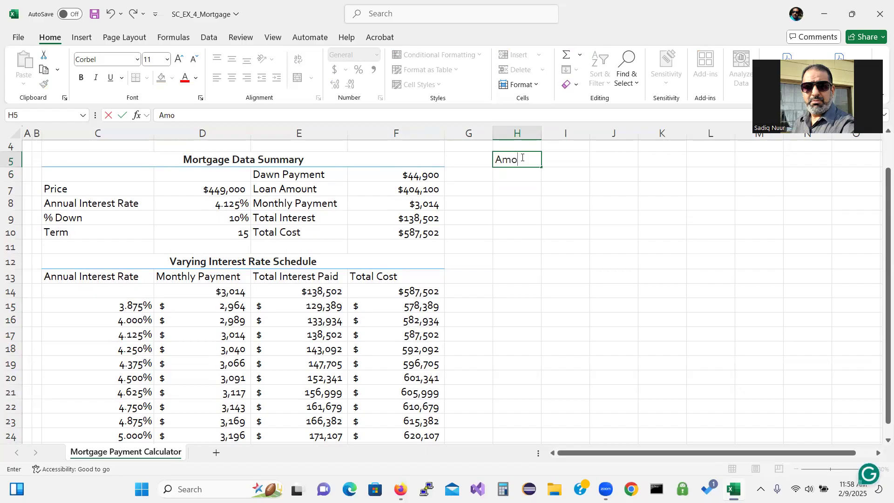
type("rtization Schedule")
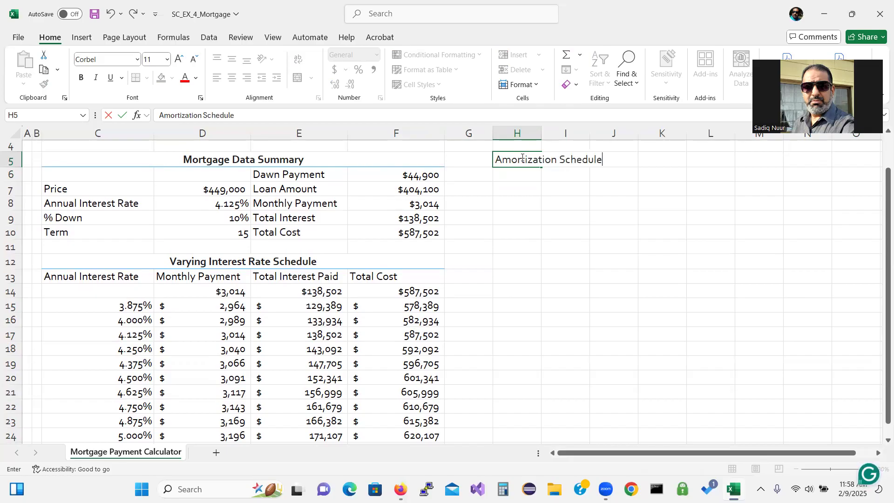
key("Return")
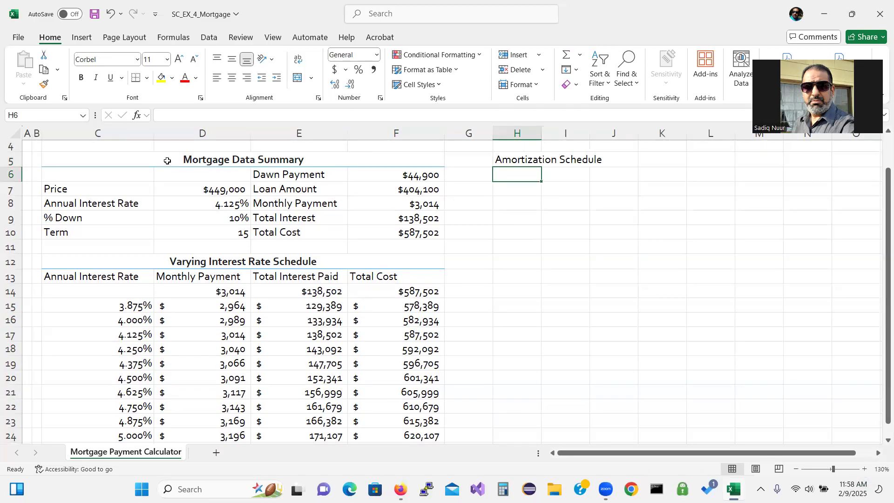
Copy the formatting of the "Mortgage Data Summary" heading onto the Amortization Schedule heading in H5
left_click(164, 161)
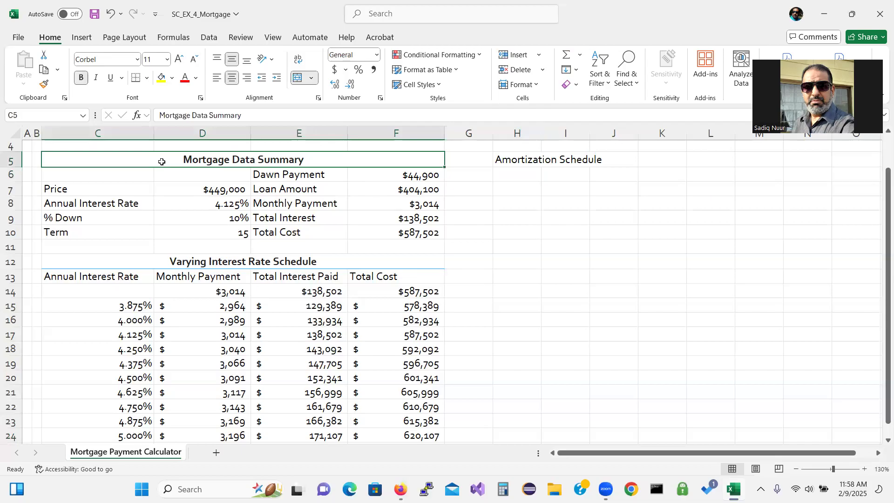
left_click(43, 84)
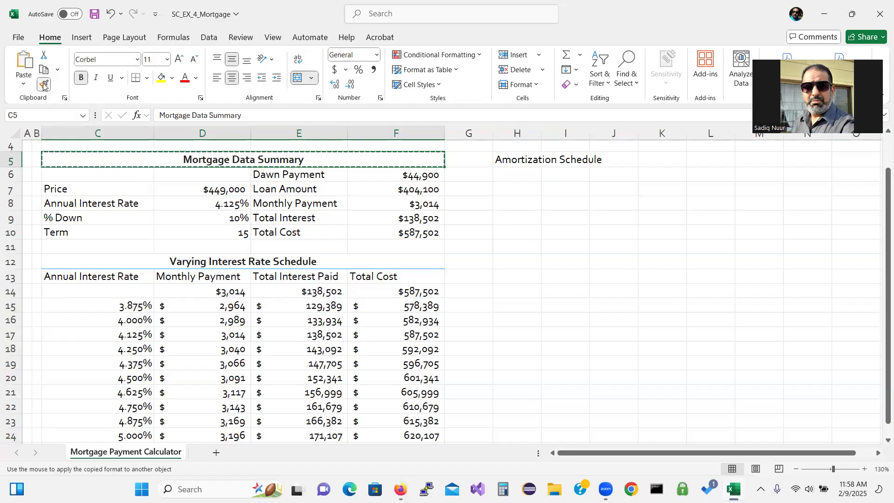
left_click(513, 159)
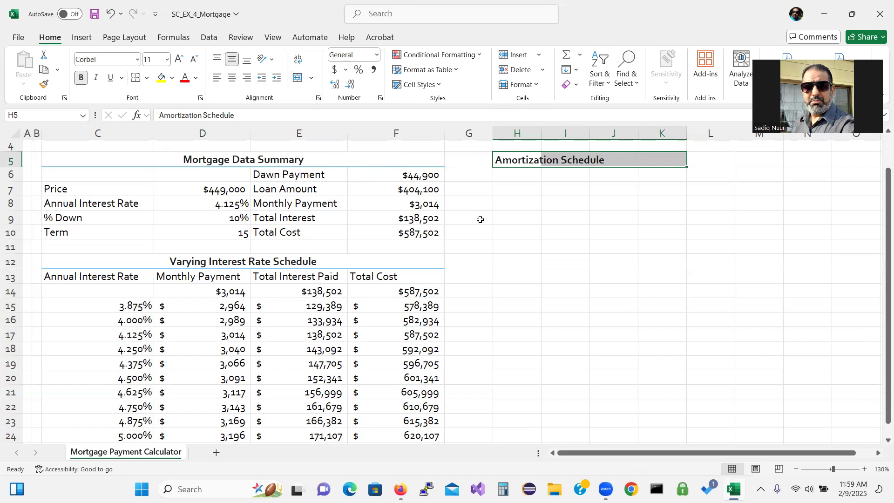
left_click(614, 203)
Merge and center the Amortization Schedule heading across H5:L5
left_click_drag(517, 158, 702, 156)
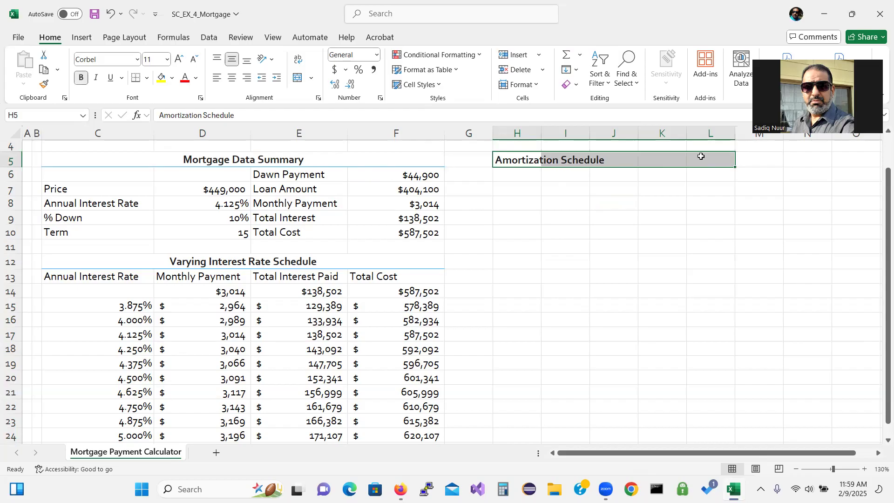
left_click(296, 79)
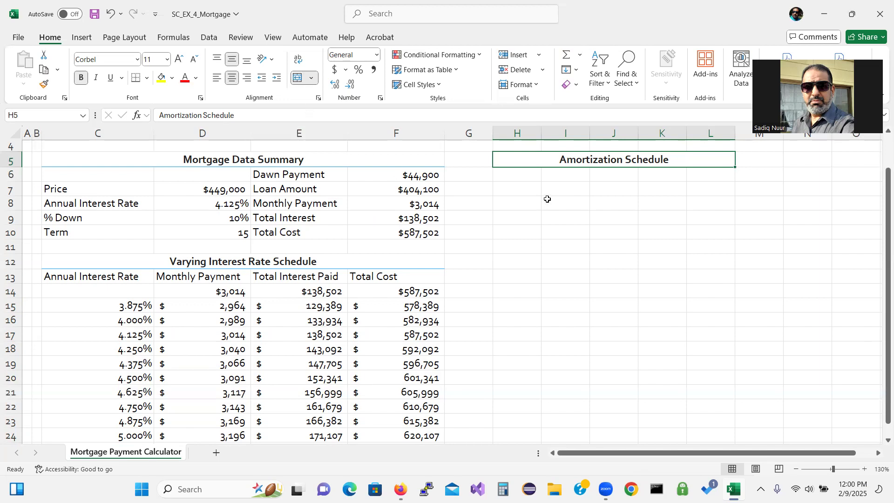
left_click(540, 179)
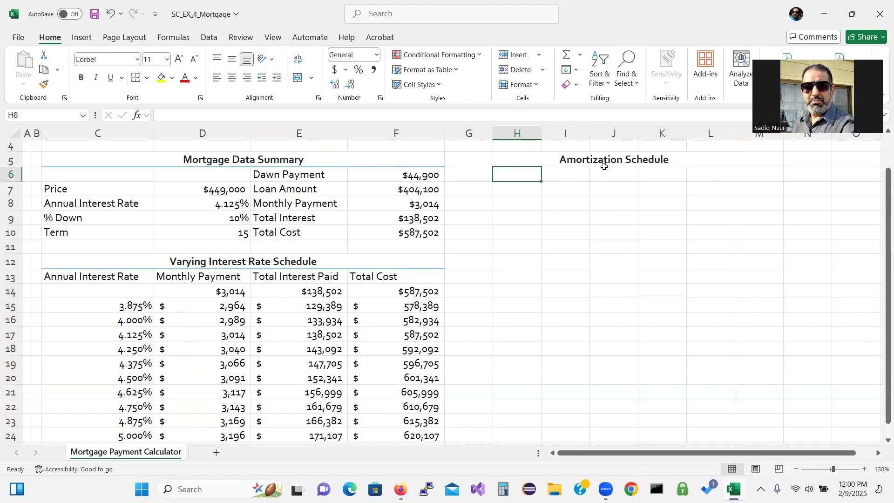
left_click(524, 160)
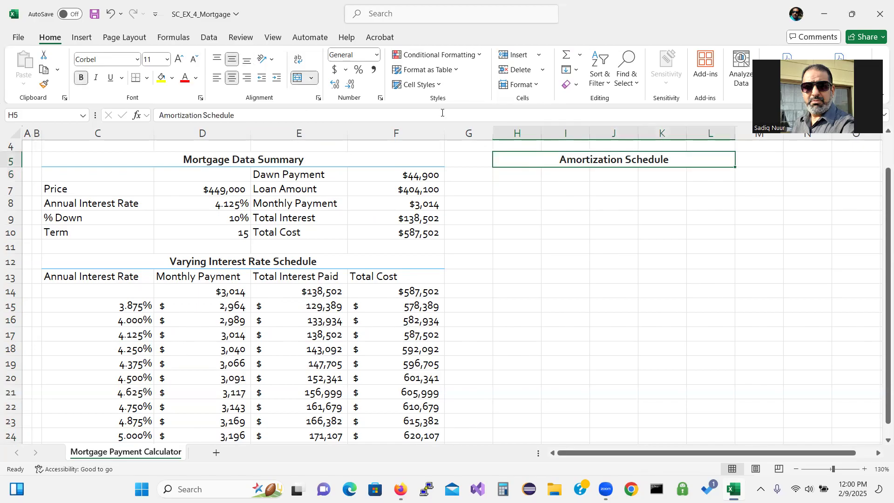
Apply the Heading 3 cell style to the merged Amortization Schedule heading in H5
left_click(439, 84)
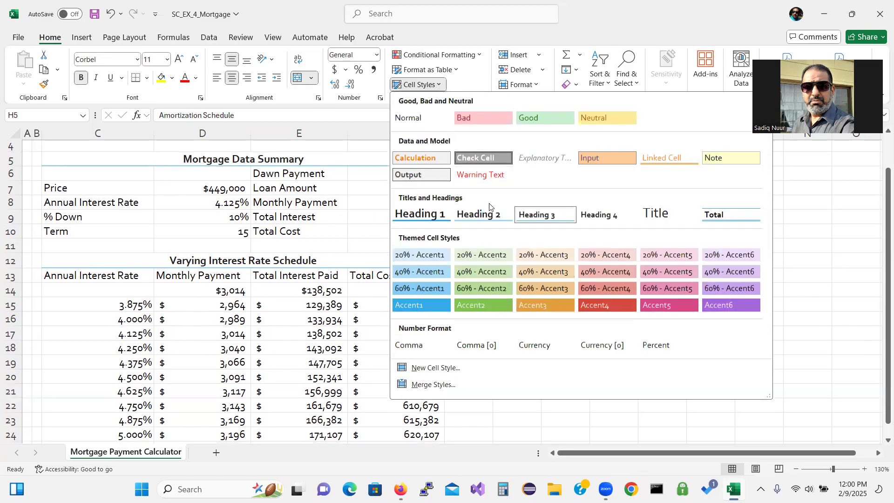
left_click(545, 213)
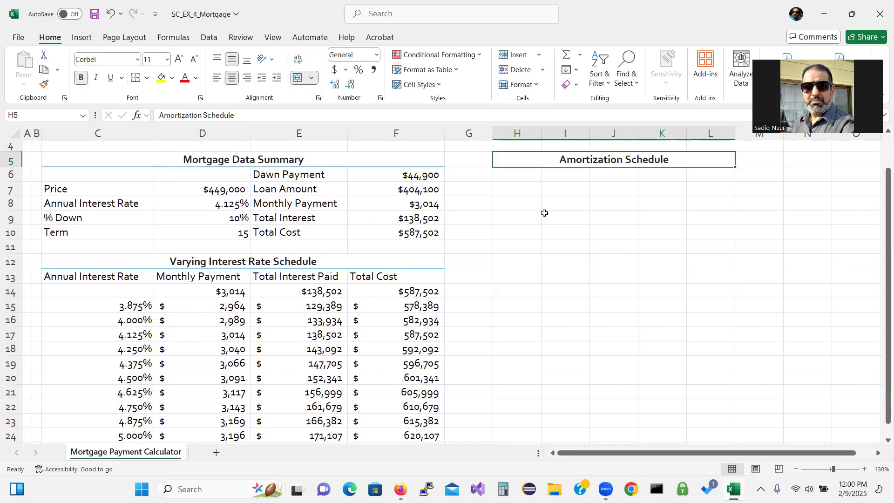
left_click(580, 245)
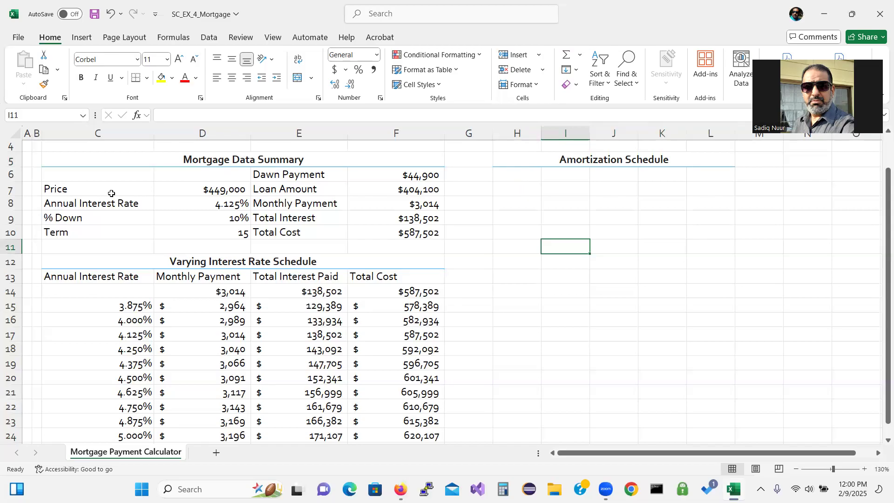
Enter the column headings "Year" in H6 and "Beginning Balance" in I6
left_click(523, 175)
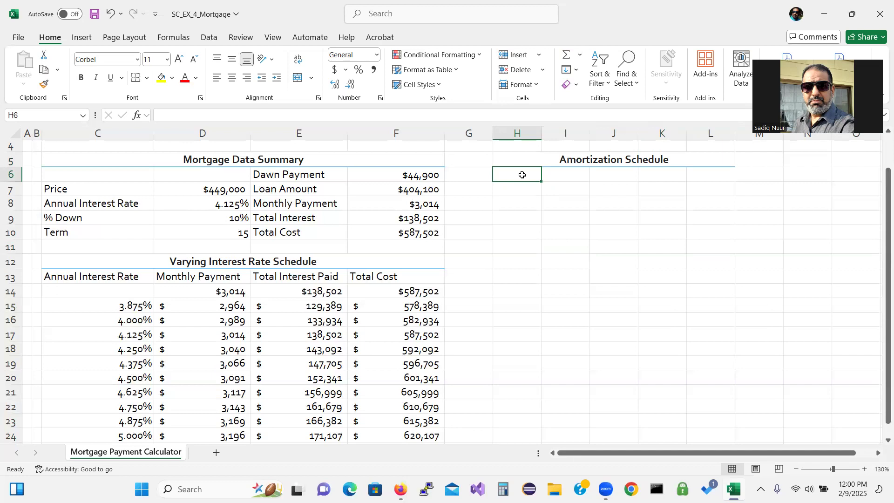
type("Year")
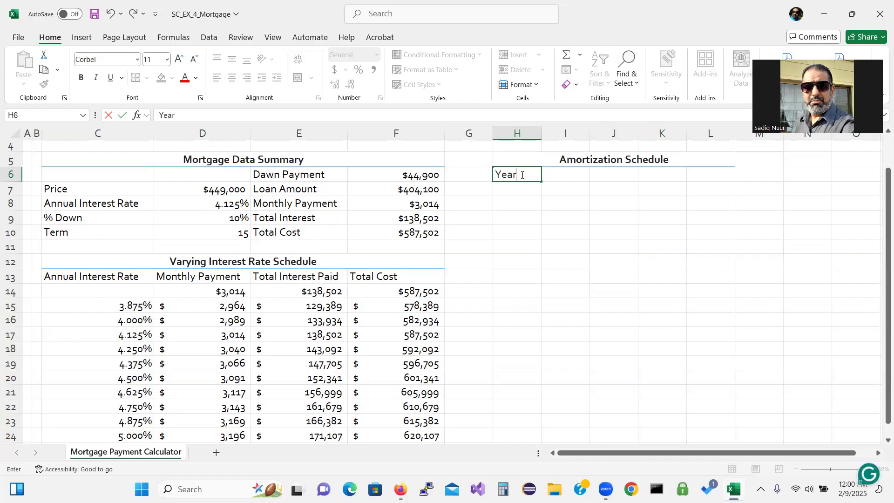
key("Tab")
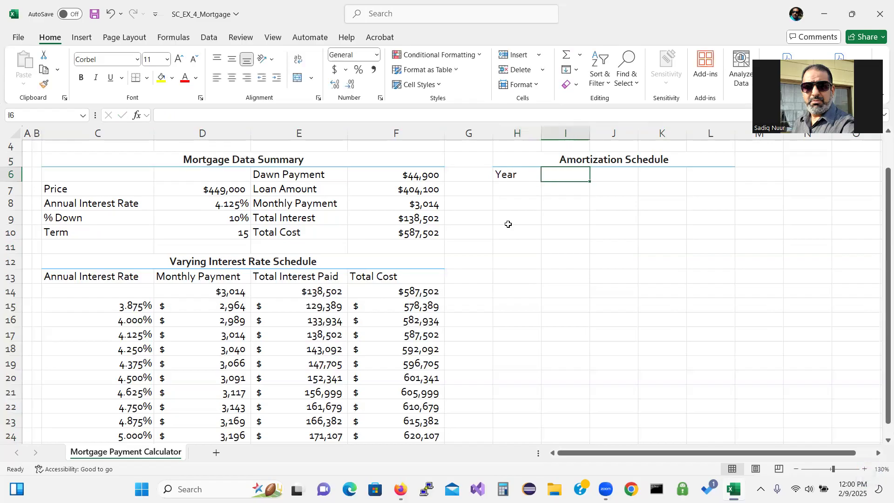
type("Beg")
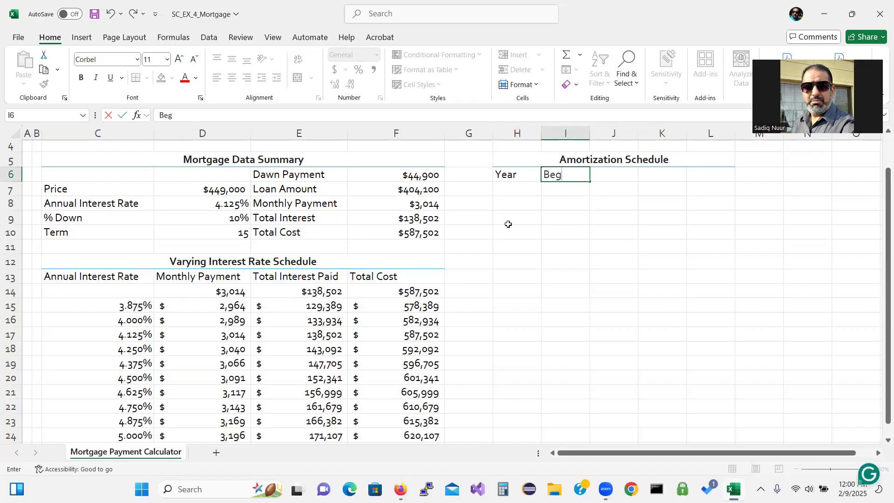
type("inning Balance")
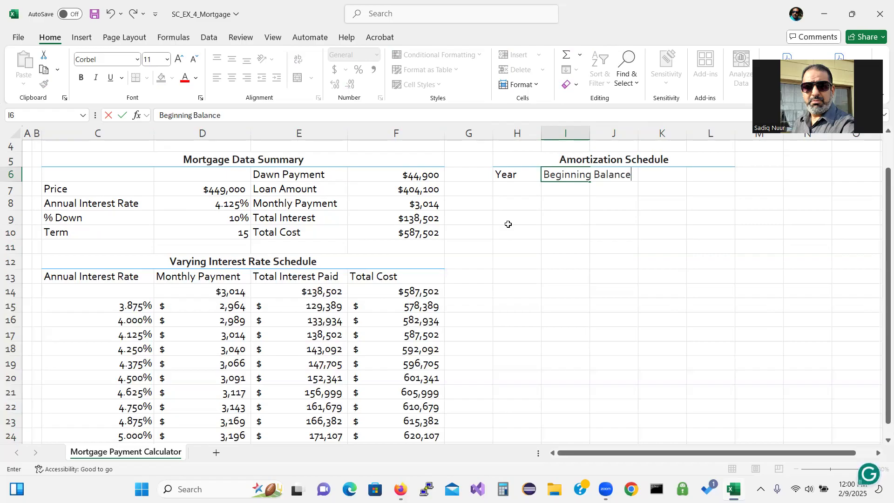
key("Tab")
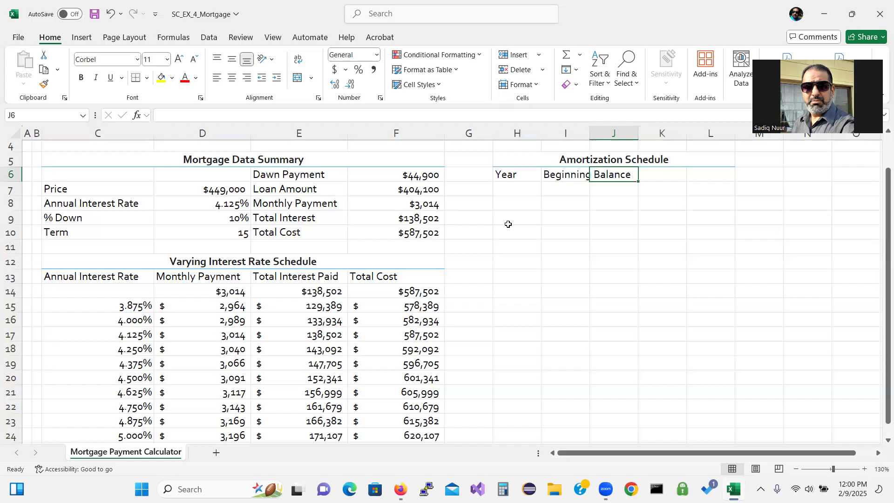
Enter the column headings "Principal Paid", "Interest Paid" and "Ending Balance" in cells J6 through L6
type("Prin")
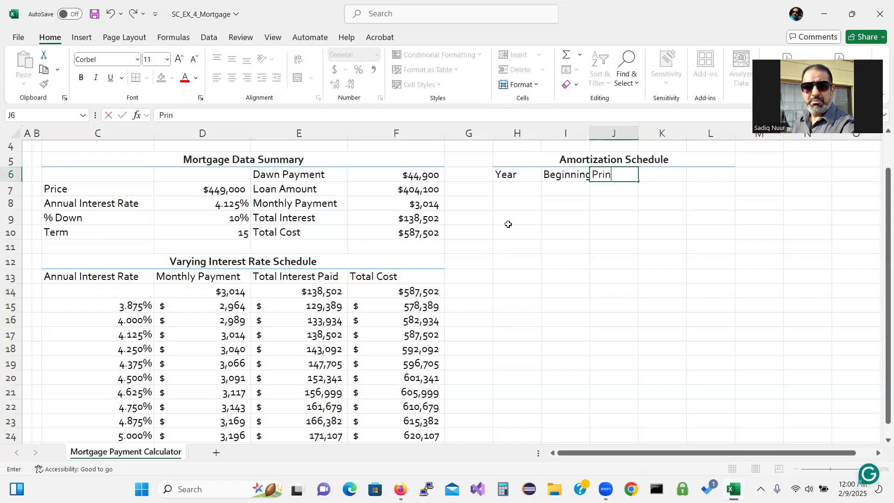
type("cipal")
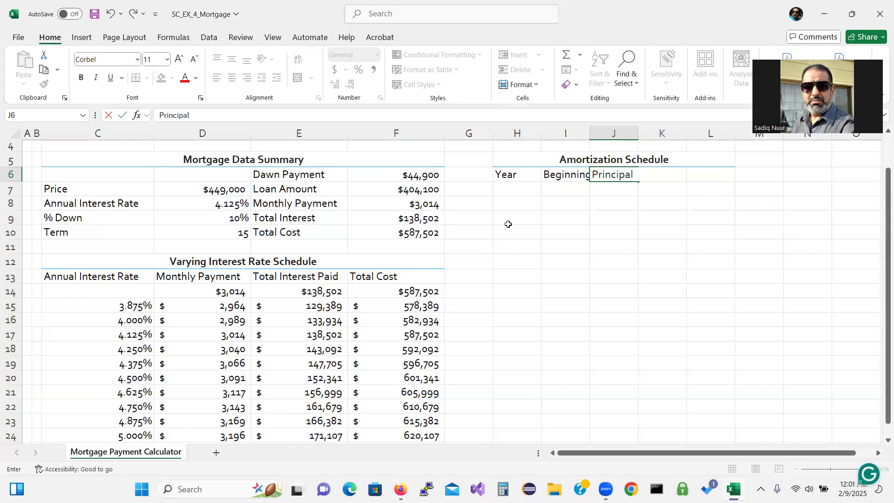
type(" Paid")
key("Tab")
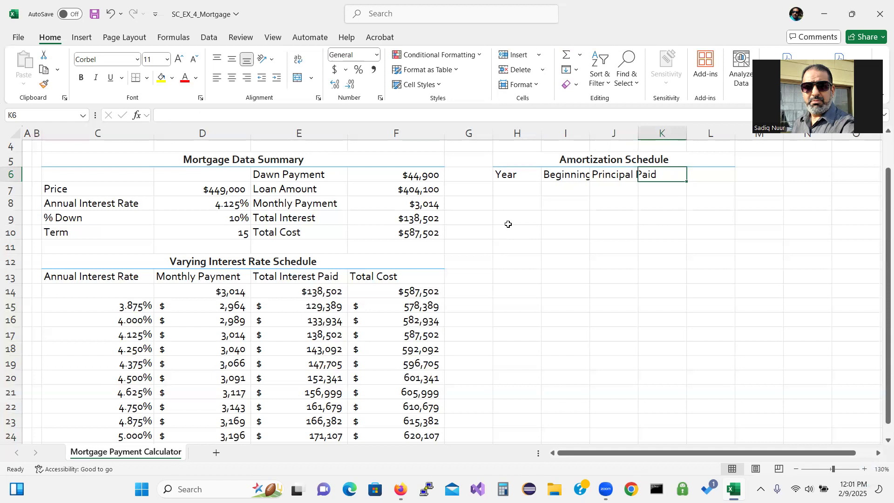
type("Interes")
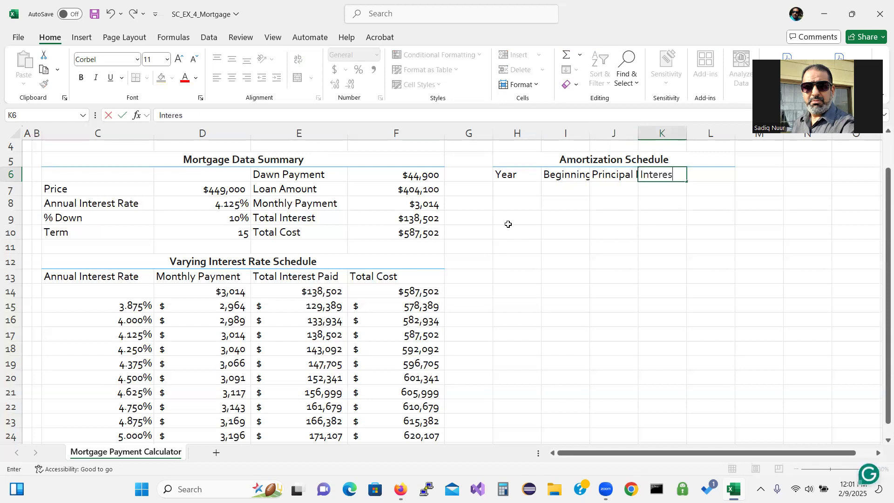
type("t Paid")
key("Tab")
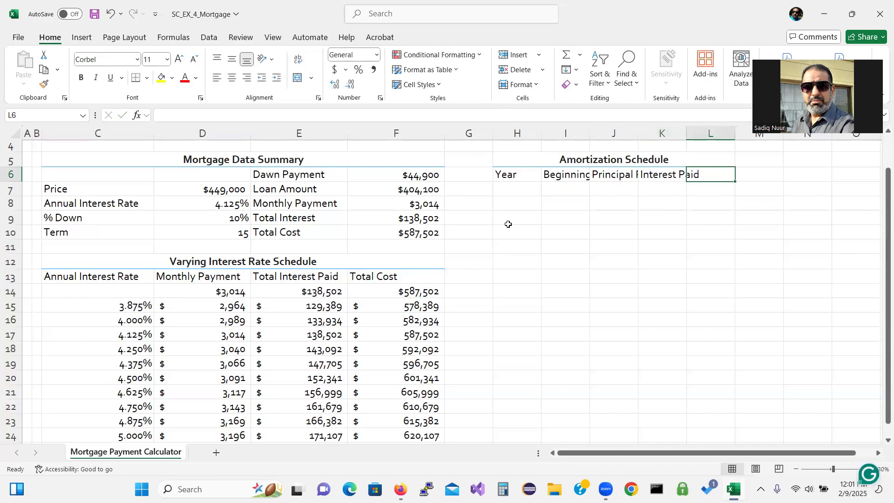
type("Endin")
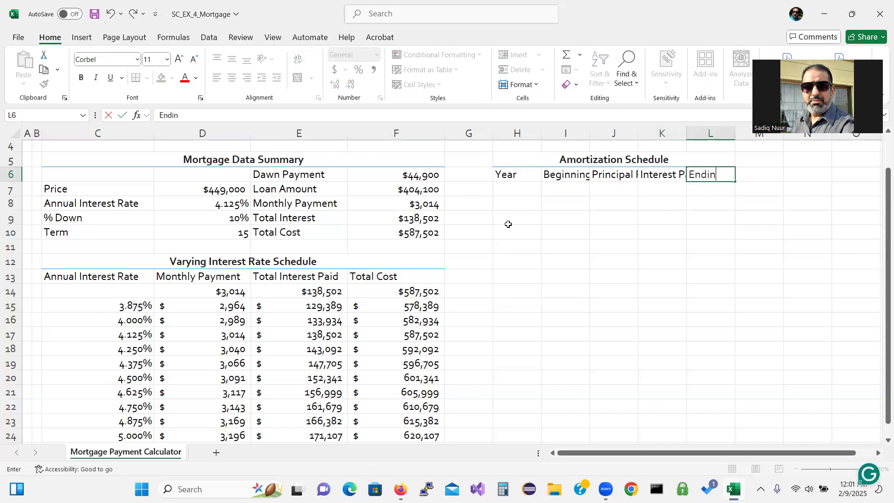
type("g Balance")
key("Return")
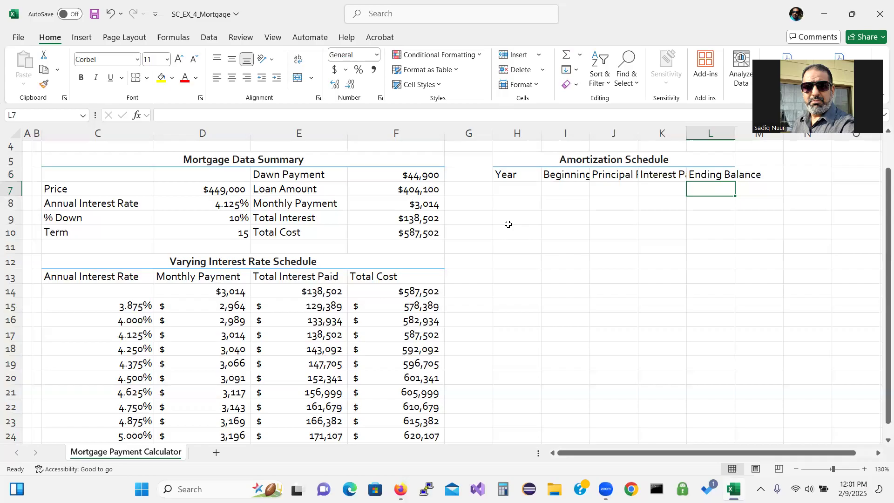
Narrow the spacer column G to a width of about 2.11 and slightly widen the Year column H
right_click(492, 133)
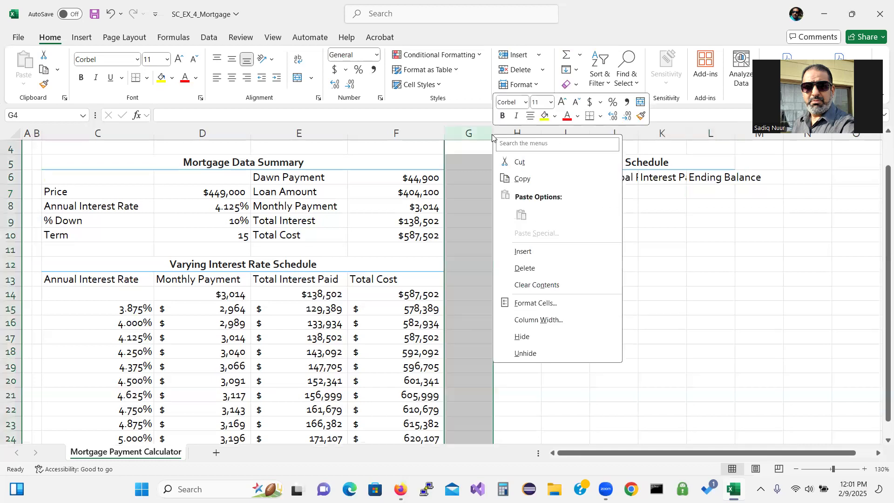
key("Escape")
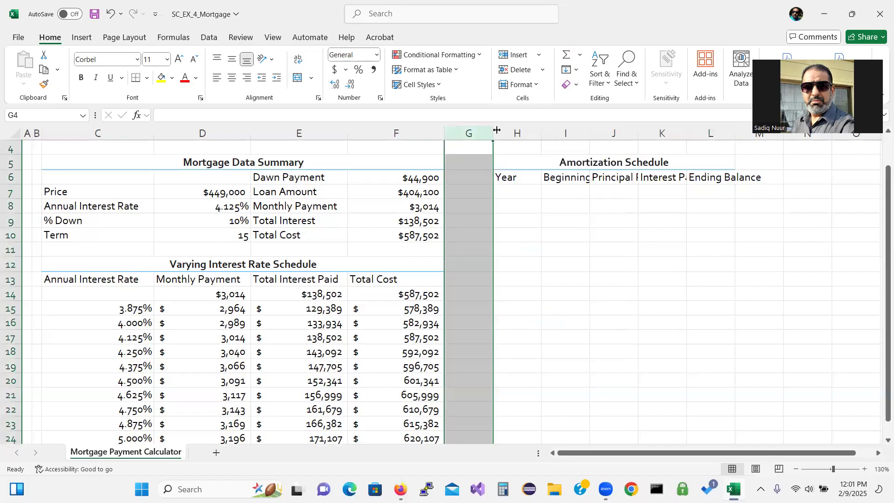
left_click_drag(492, 132, 460, 138)
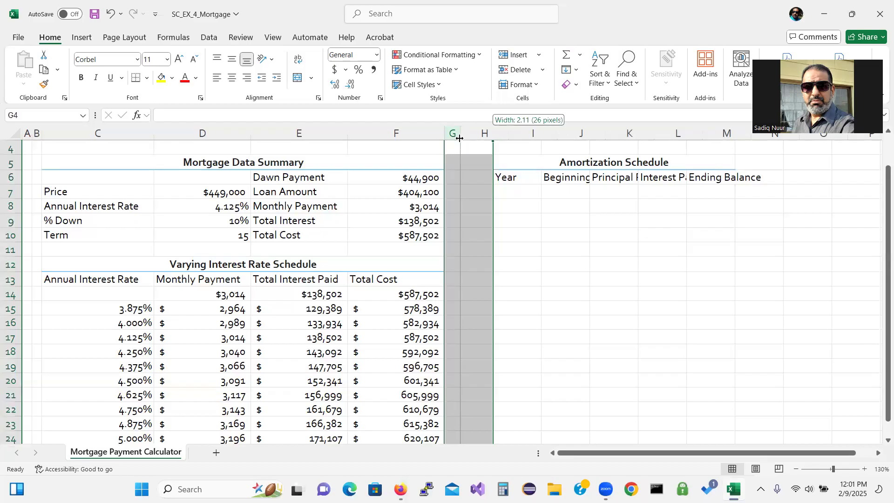
left_click_drag(460, 138, 461, 138)
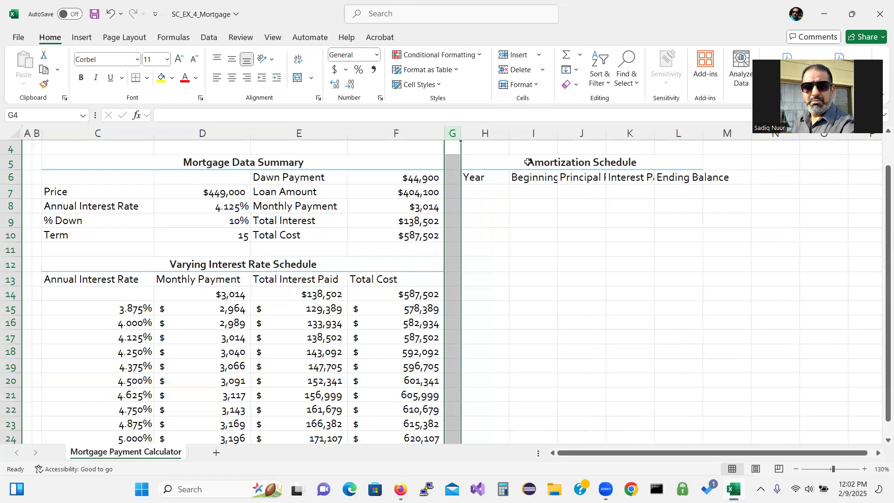
left_click(492, 131)
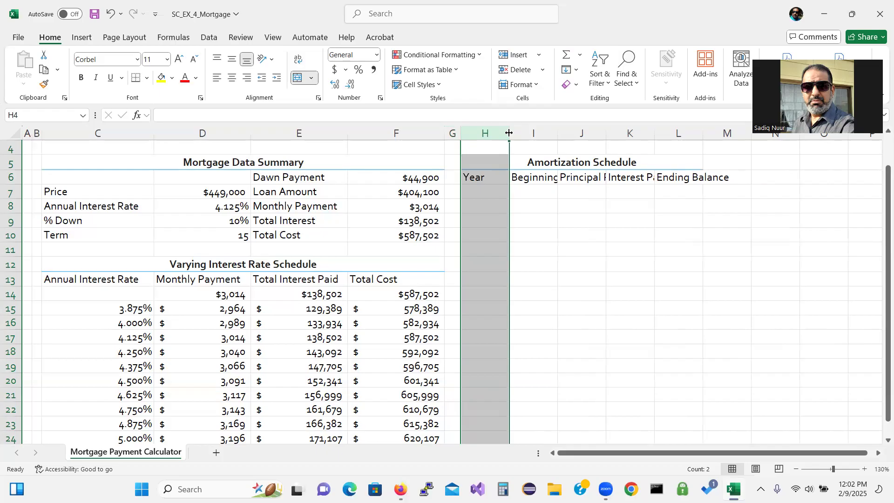
left_click_drag(509, 133, 519, 134)
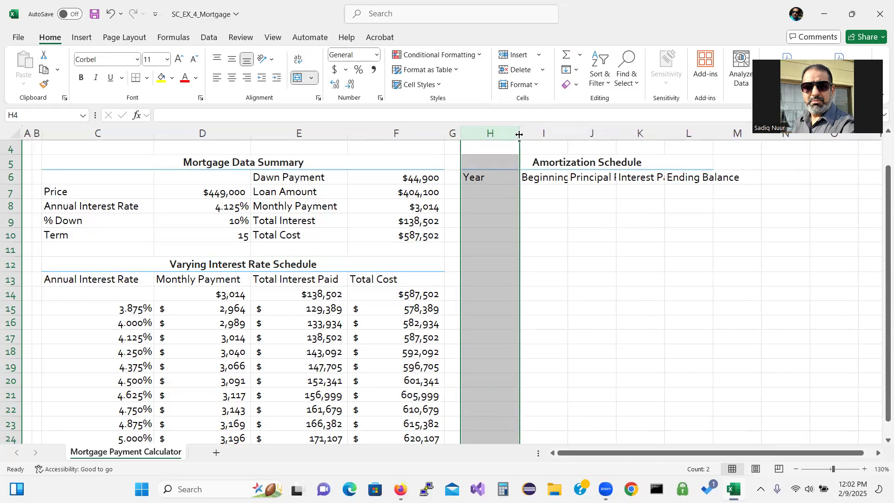
Set the column width of columns I through L to 17
left_click(543, 133)
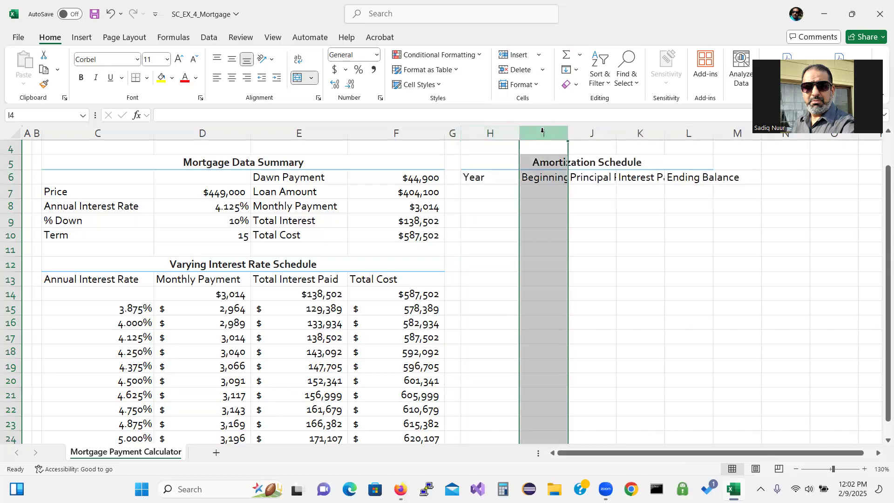
left_click(700, 133, "shift")
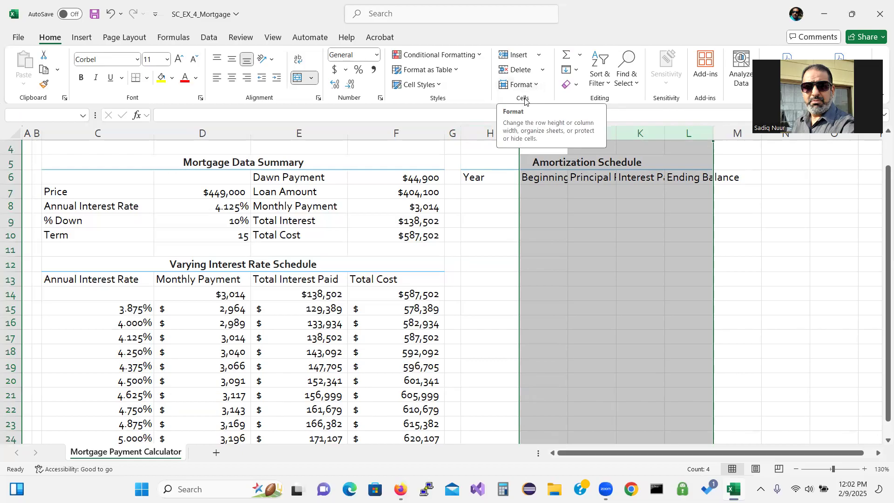
left_click(535, 86)
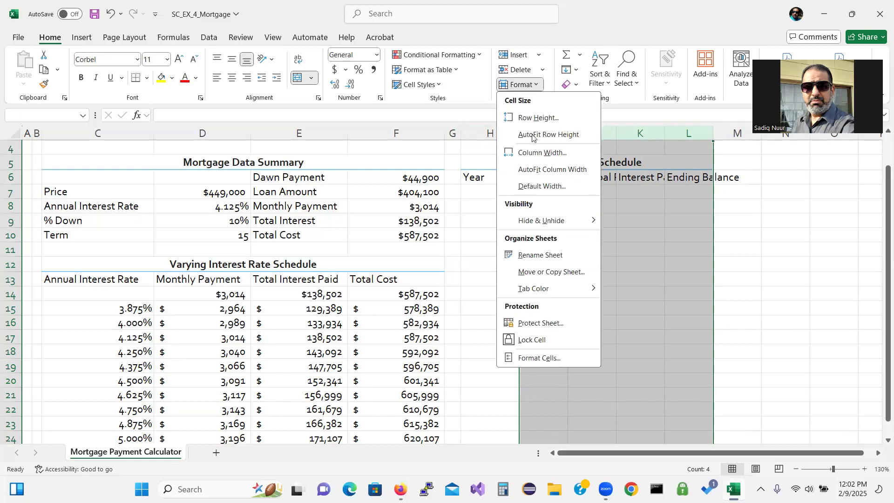
left_click(536, 154)
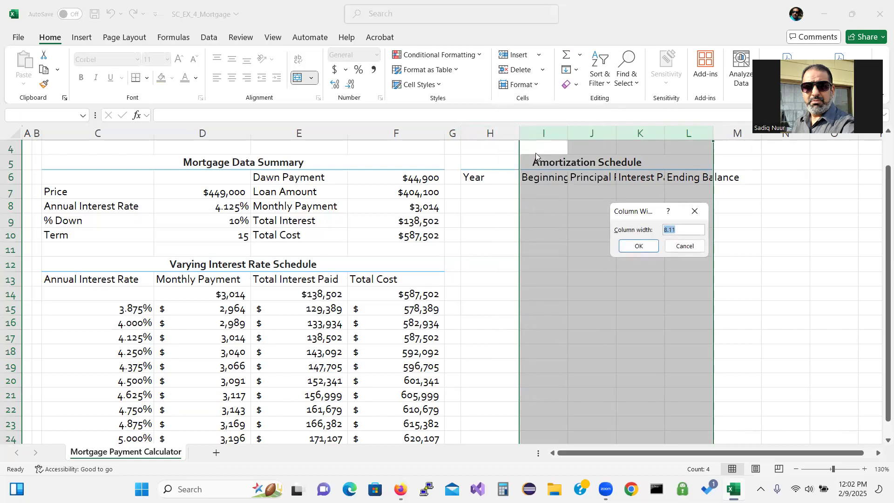
type("17")
left_click(648, 246)
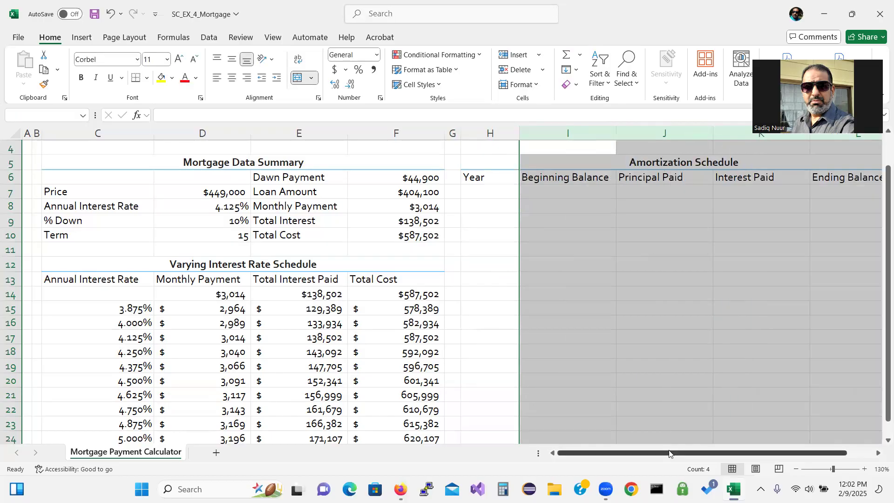
Center the Amortization Schedule column headings in H6:L6 horizontally
left_click_drag(674, 454, 696, 455)
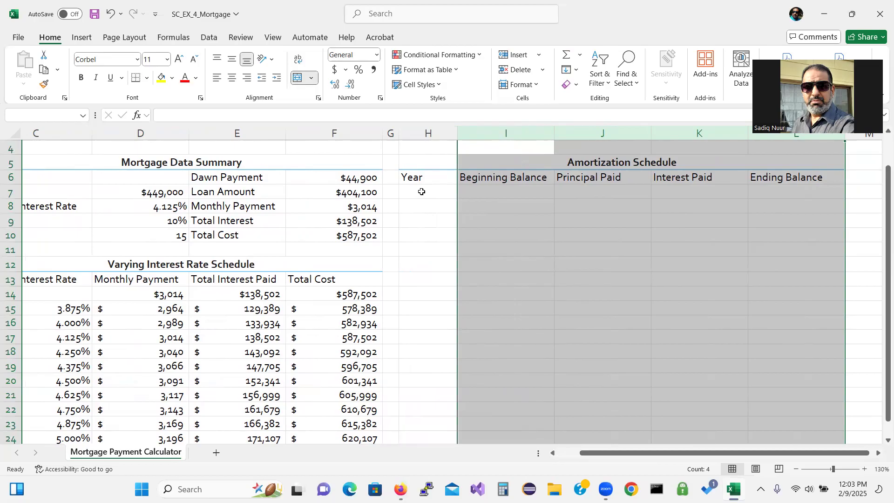
right_click(422, 192)
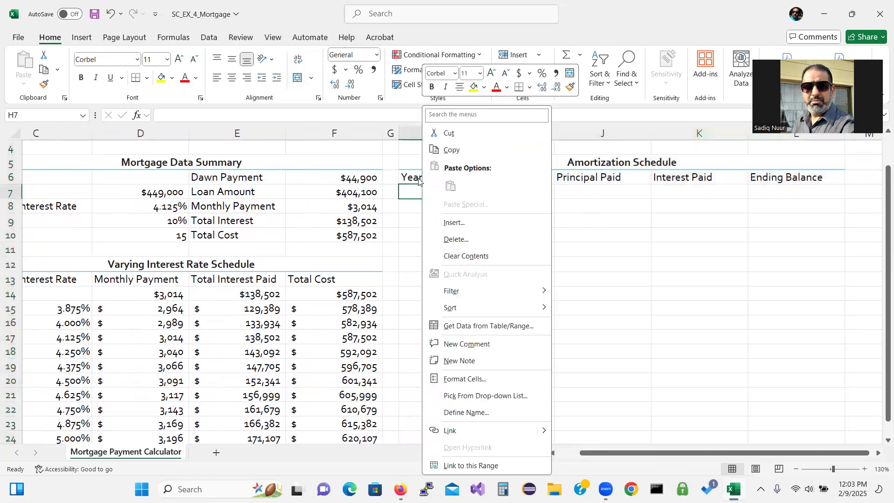
key("Escape")
left_click(417, 177)
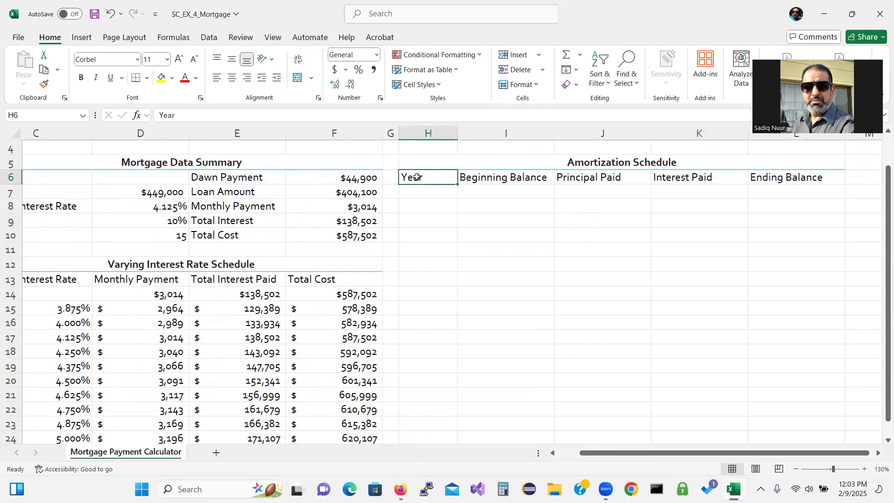
left_click_drag(417, 177, 766, 176)
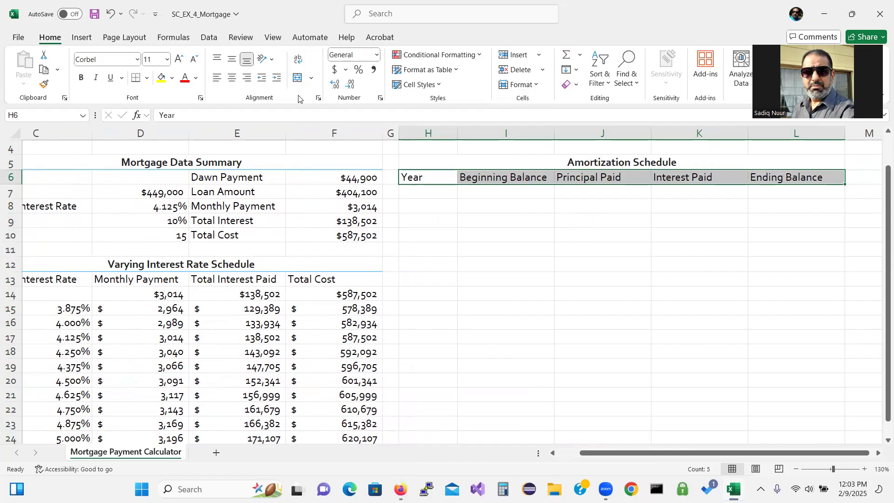
left_click(232, 79)
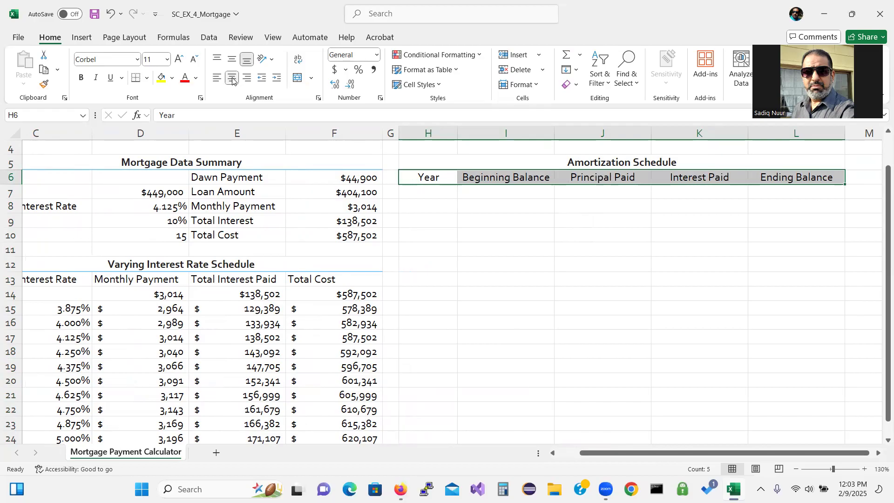
Enter the first two year numbers, 1 in H7 and 2 in H8
left_click(420, 193)
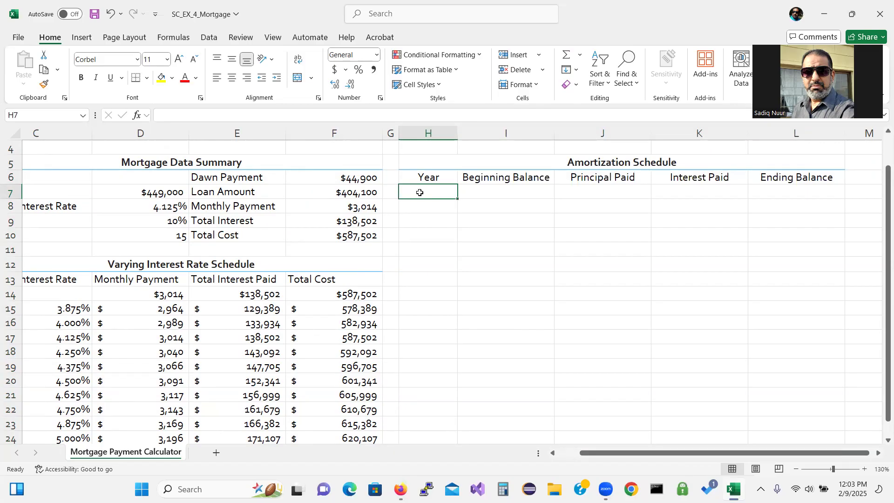
type("1")
key("Return")
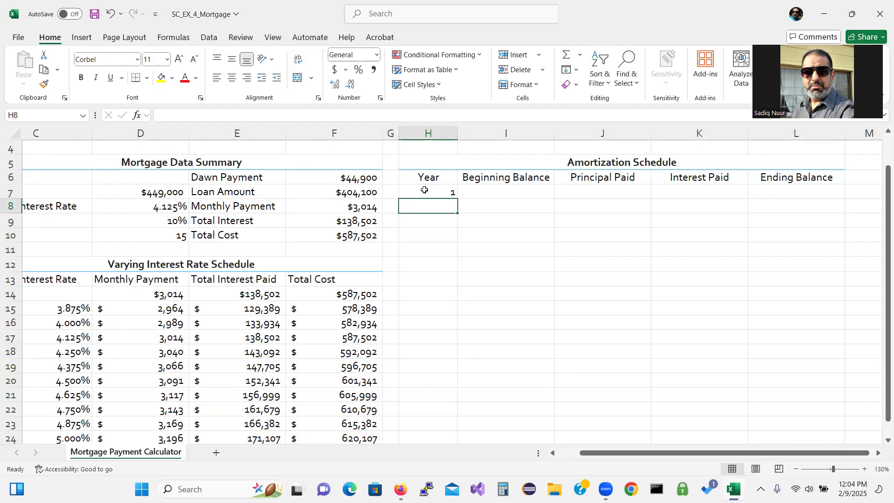
type("2")
key("Return")
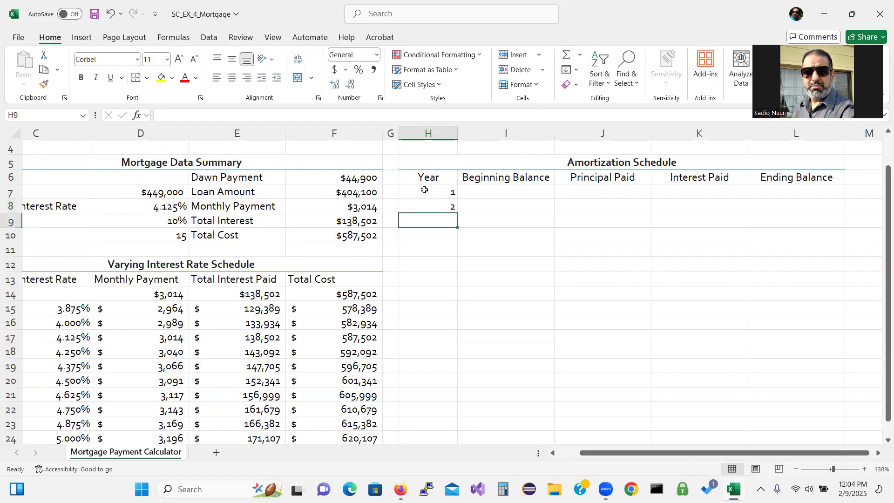
Extend the year series from H7:H8 down through H21 so it runs to year 15
left_click_drag(431, 193, 429, 205)
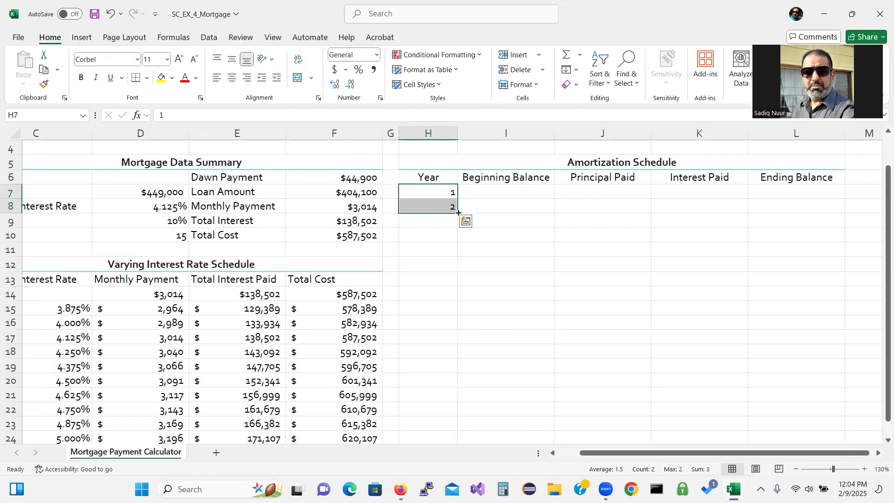
left_click_drag(459, 213, 463, 395)
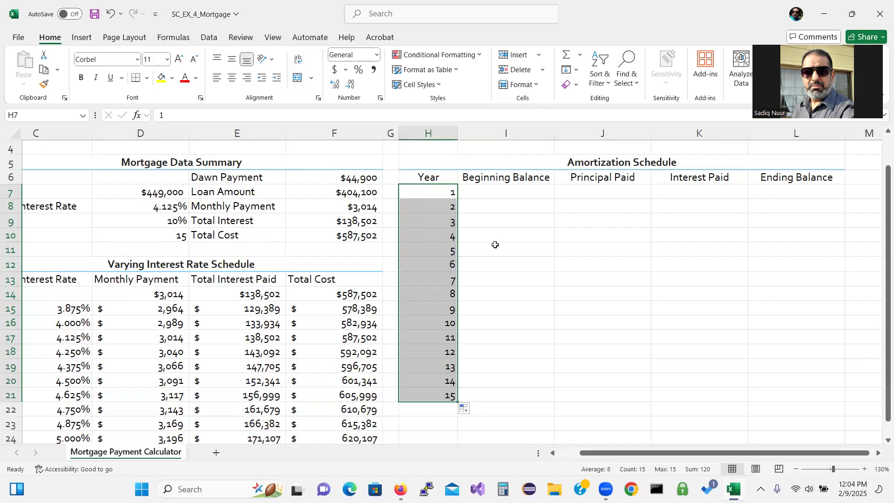
Enter the formula =F7 in I7 to link the first year's Beginning Balance to the loan amount
left_click(509, 191)
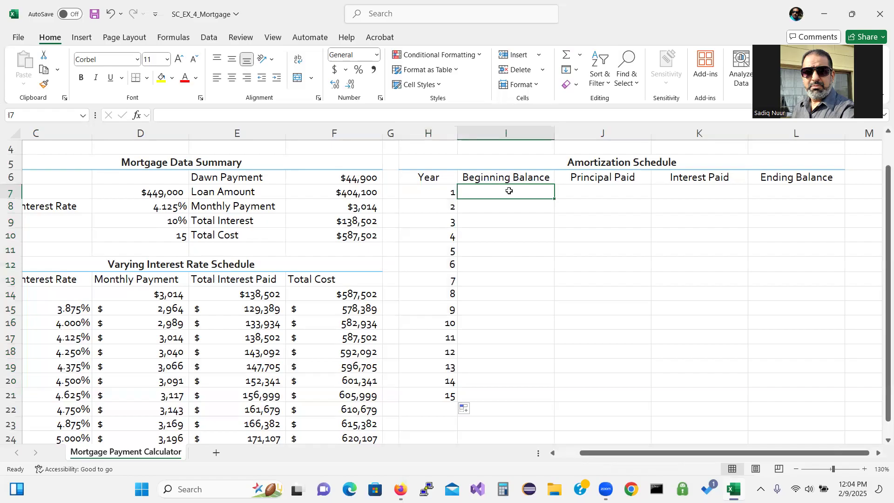
type("=f7")
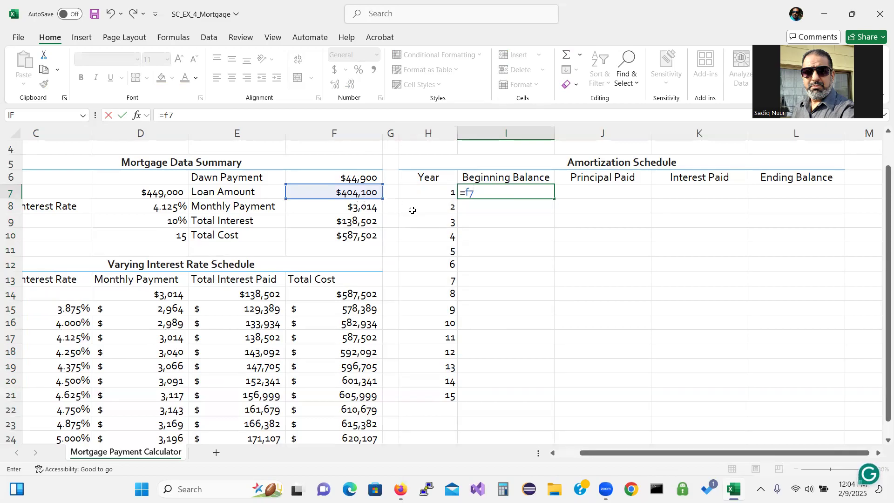
key("Return")
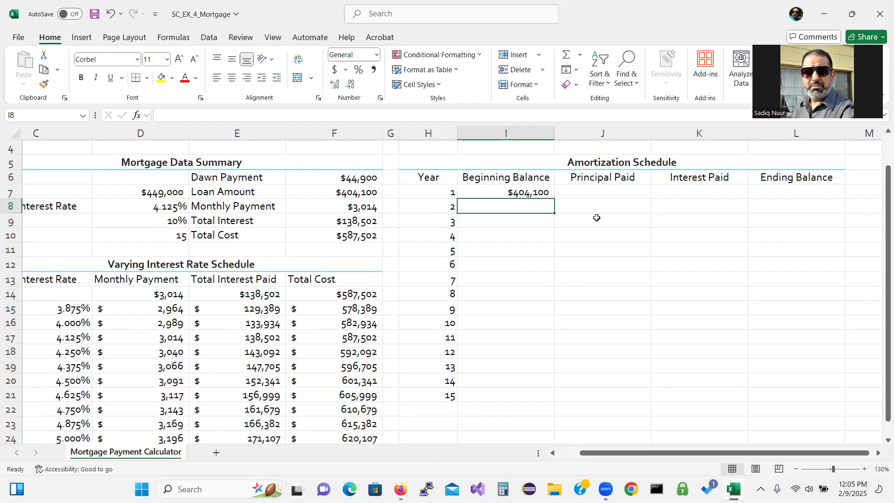
Enter the formula =I7-L7 in J7 to calculate the first year's Principal Paid
left_click(603, 192)
right_click(604, 193)
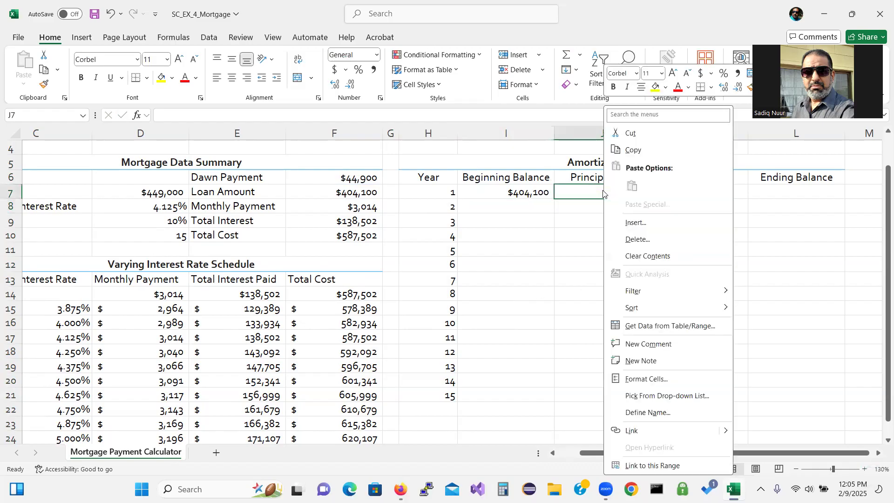
left_click(604, 191)
type("=")
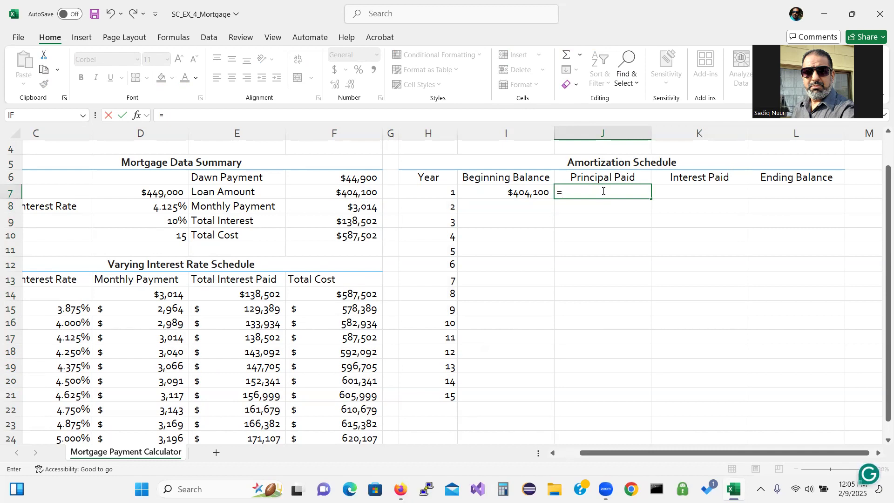
type("i7")
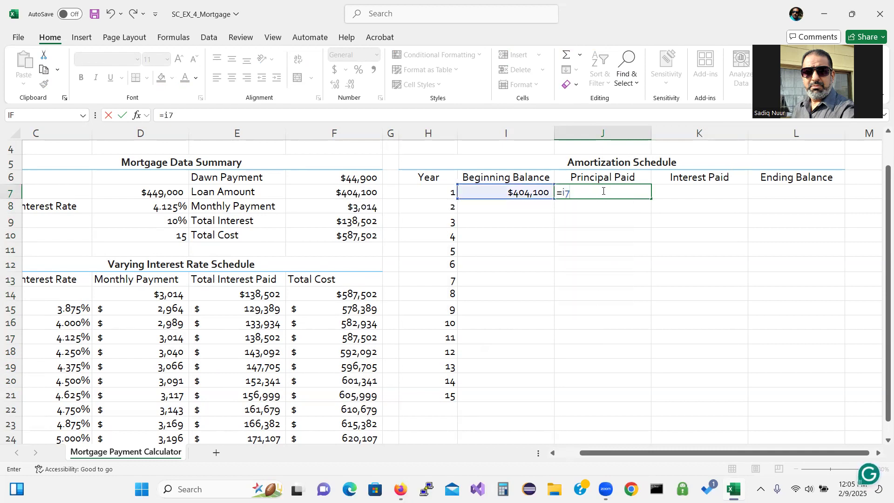
type("-")
type("l7")
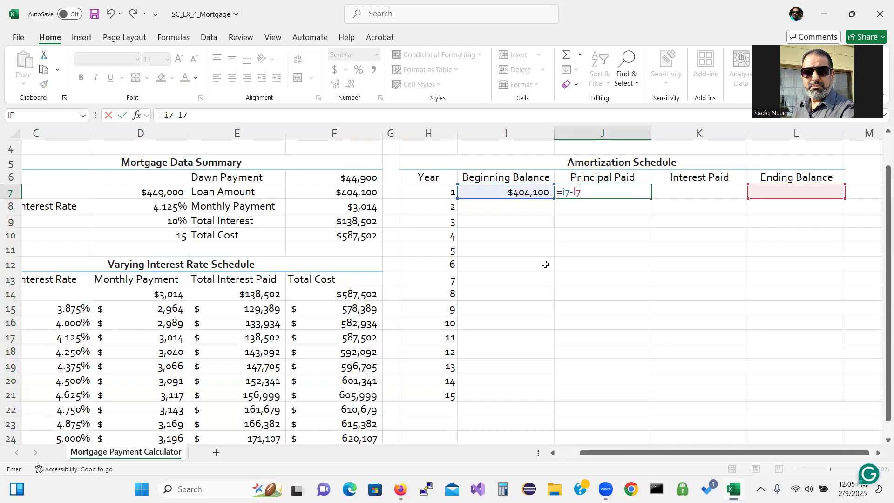
key("Return")
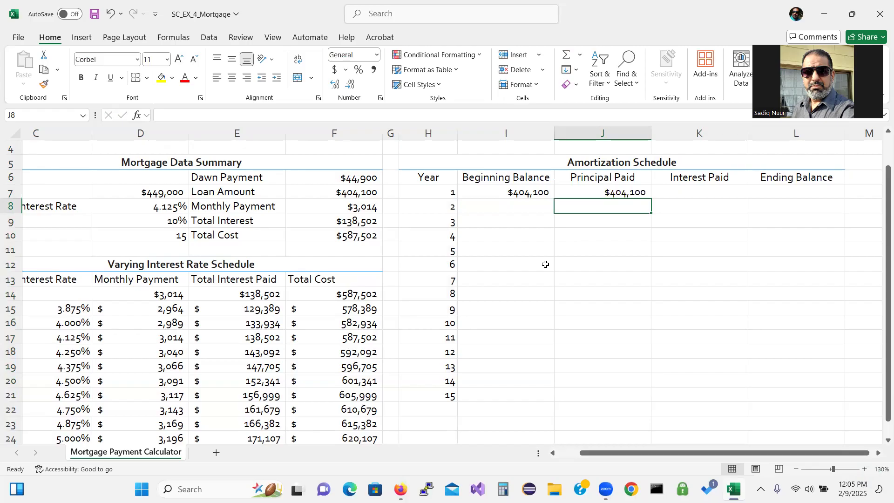
Begin an IF formula in K7 for the first year's Interest Paid
left_click(677, 193)
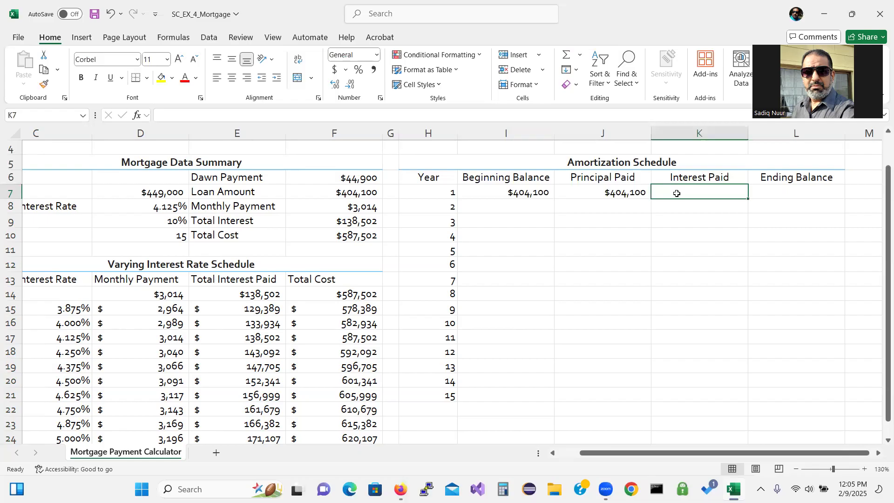
type("=if")
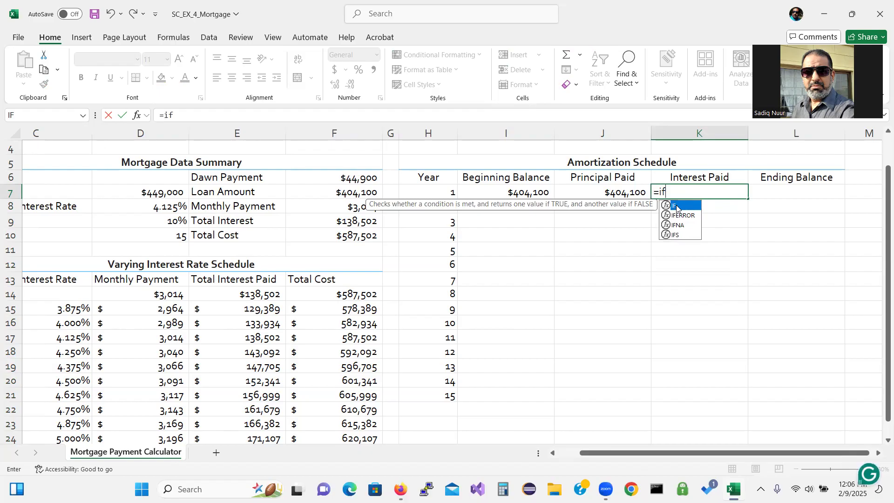
Begin the Interest Paid formula in K7 with an IF testing I7>0 and 12*$F$8 as the start of the true value
double_click(677, 205)
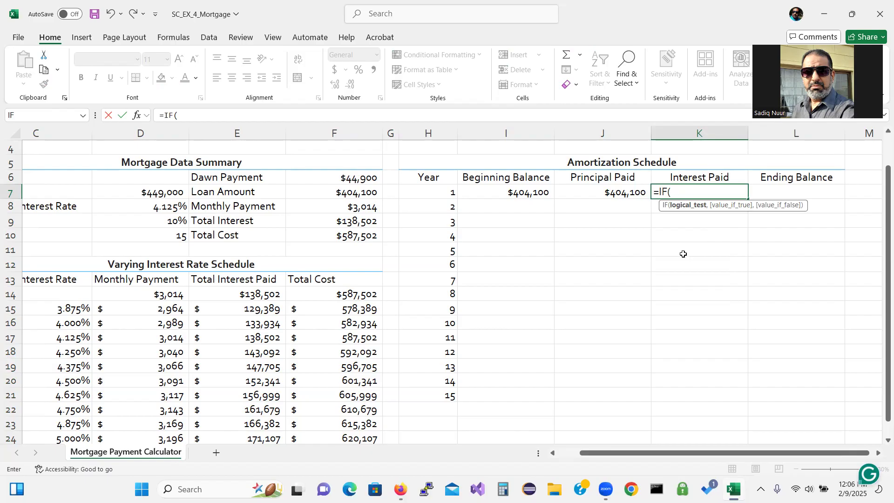
type("i7")
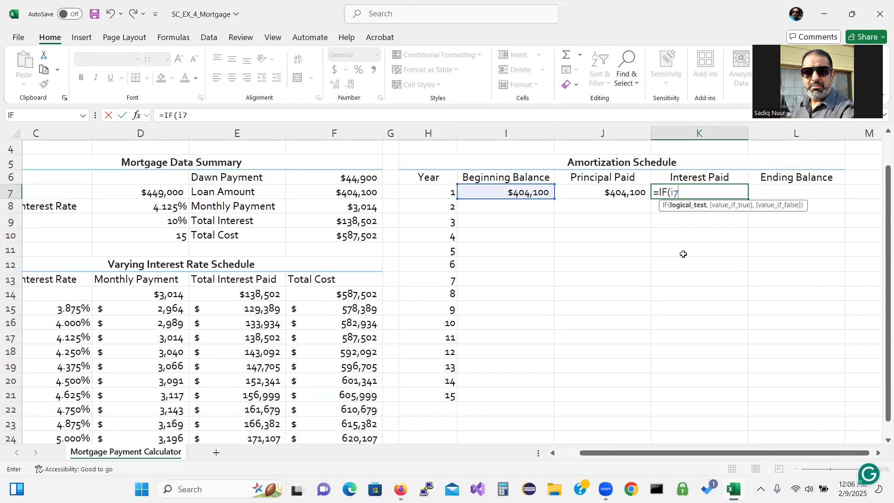
type(">0,")
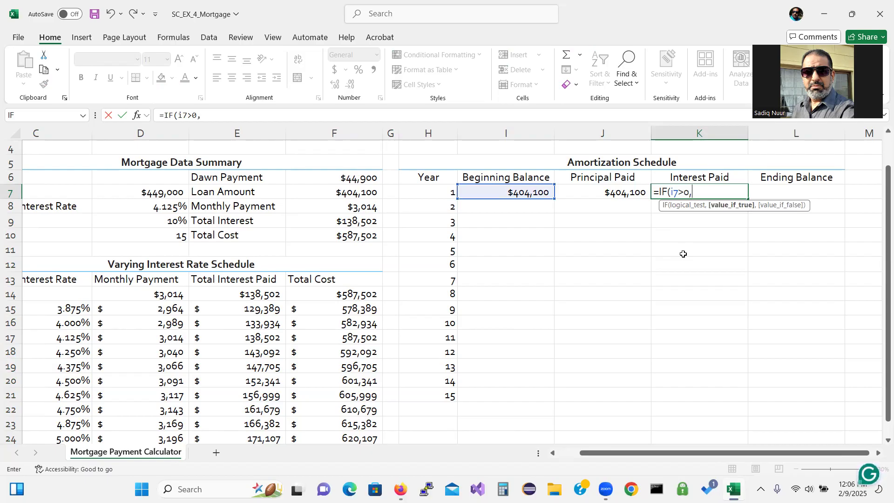
type("12*")
type("f8")
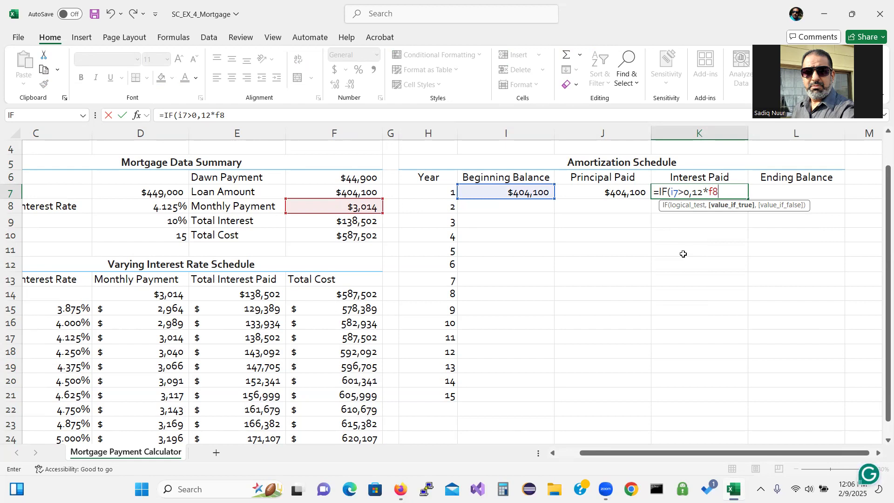
key("F4")
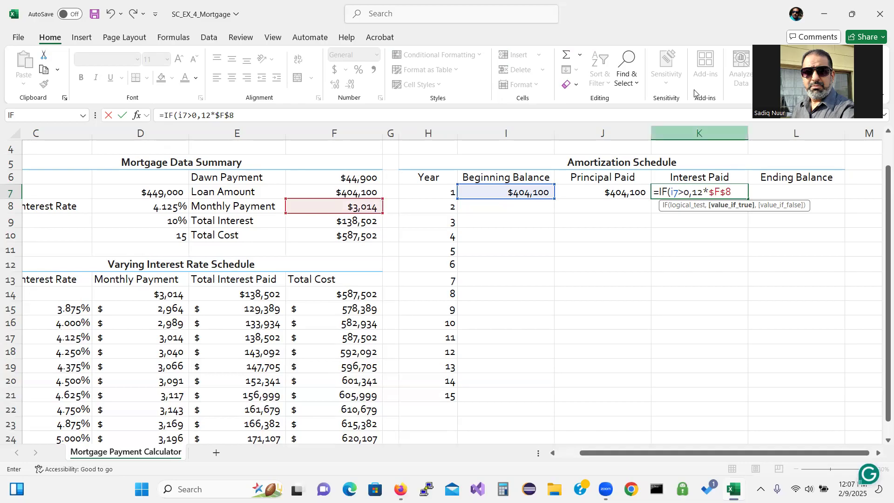
mouse_move(556, 295)
left_mouse_down()
mouse_move(593, 275)
mouse_move(557, 293)
mouse_move(586, 352)
mouse_move(590, 327)
mouse_move(623, 315)
mouse_move(629, 333)
mouse_move(676, 288)
mouse_move(670, 306)
left_mouse_up()
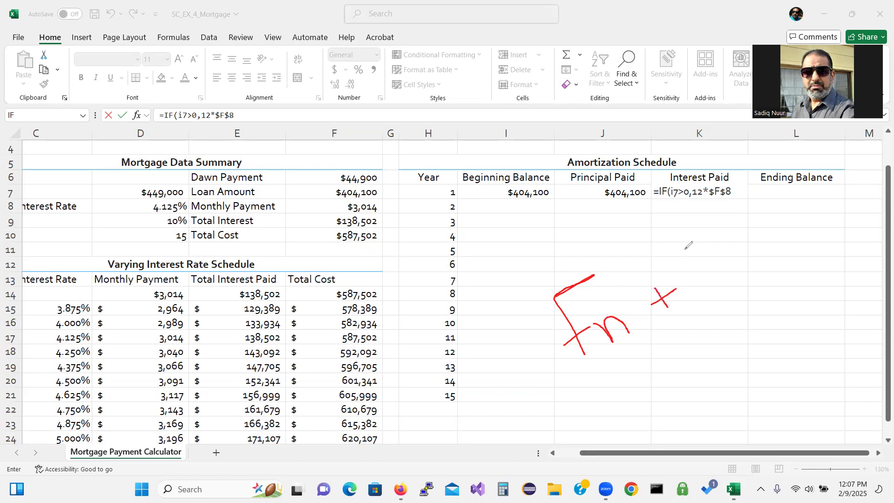
mouse_move(682, 243)
left_mouse_down()
mouse_move(700, 230)
mouse_move(695, 267)
mouse_move(703, 285)
mouse_move(698, 264)
mouse_move(718, 259)
mouse_move(738, 258)
mouse_move(741, 280)
left_mouse_up()
mouse_move(674, 397)
left_mouse_down()
mouse_move(666, 373)
mouse_move(712, 390)
mouse_move(692, 369)
mouse_move(733, 377)
mouse_move(738, 344)
mouse_move(727, 359)
mouse_move(740, 372)
mouse_move(764, 344)
mouse_move(749, 336)
mouse_move(790, 361)
mouse_move(823, 341)
mouse_move(836, 306)
mouse_move(841, 317)
mouse_move(821, 286)
left_mouse_up()
left_click(752, 321)
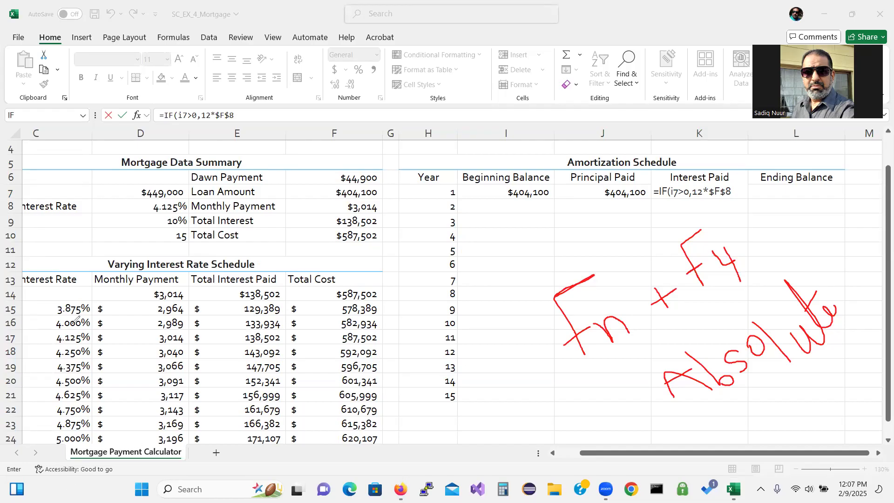
left_click(16, 427)
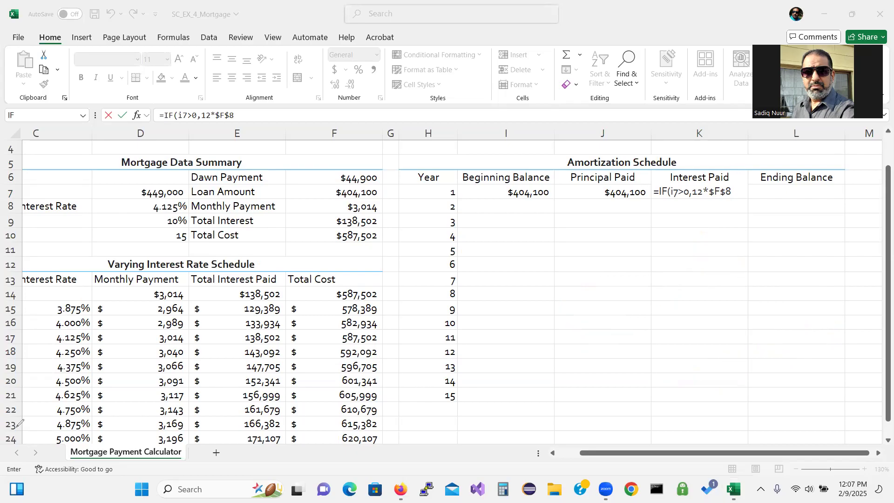
Complete the K7 formula by subtracting J7 from the true value and returning 0 when the test is false
left_click(736, 191)
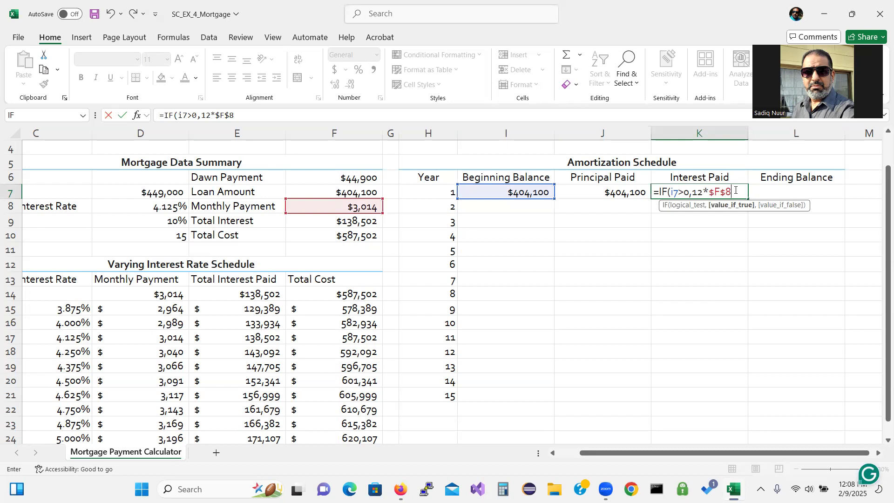
type("-j7")
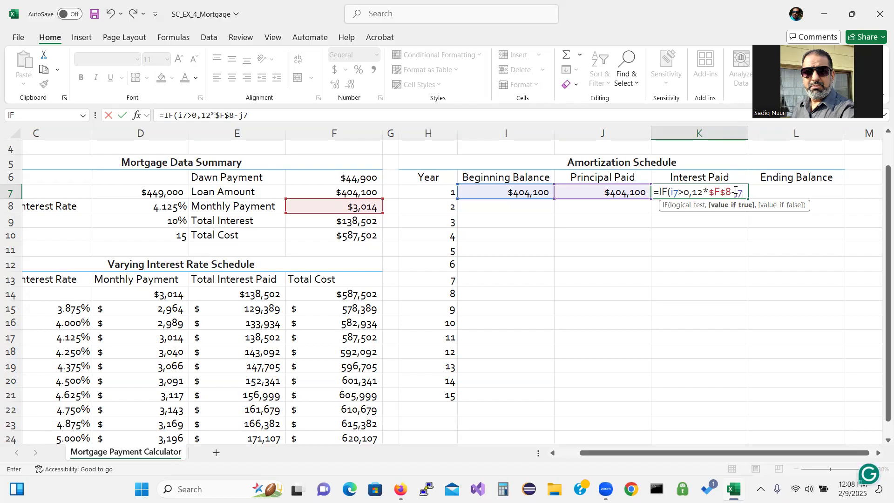
type(",")
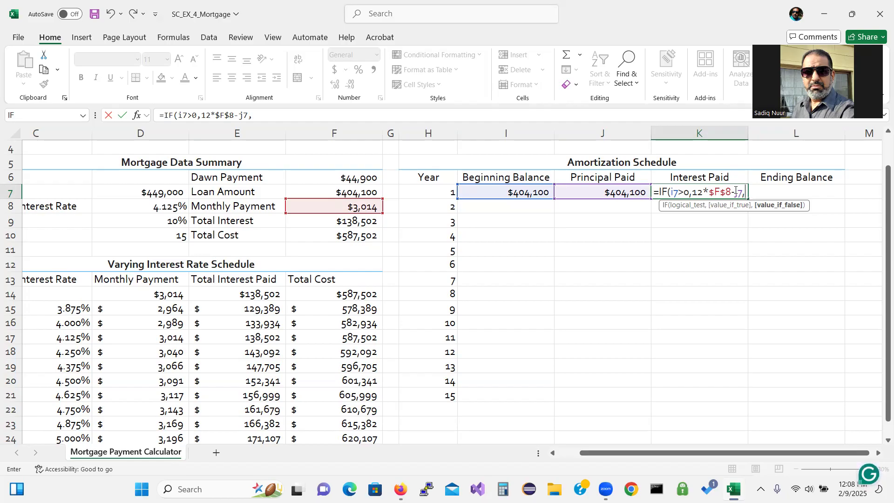
type("0)")
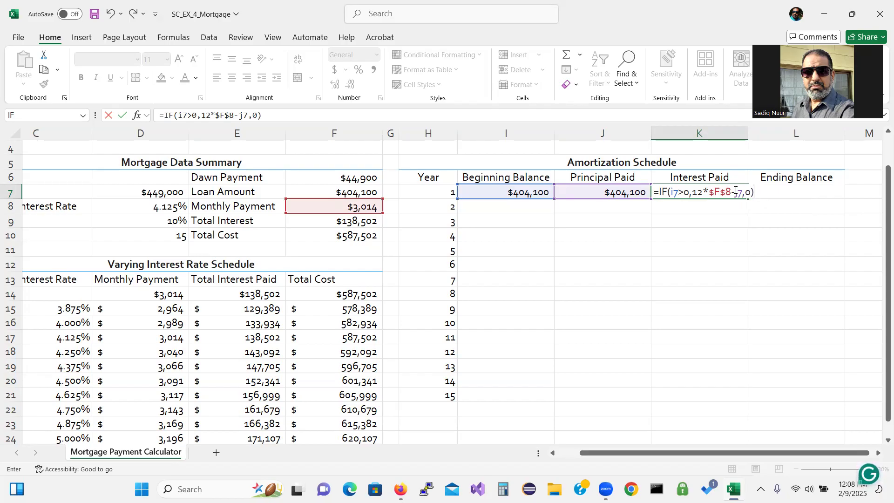
key("Return")
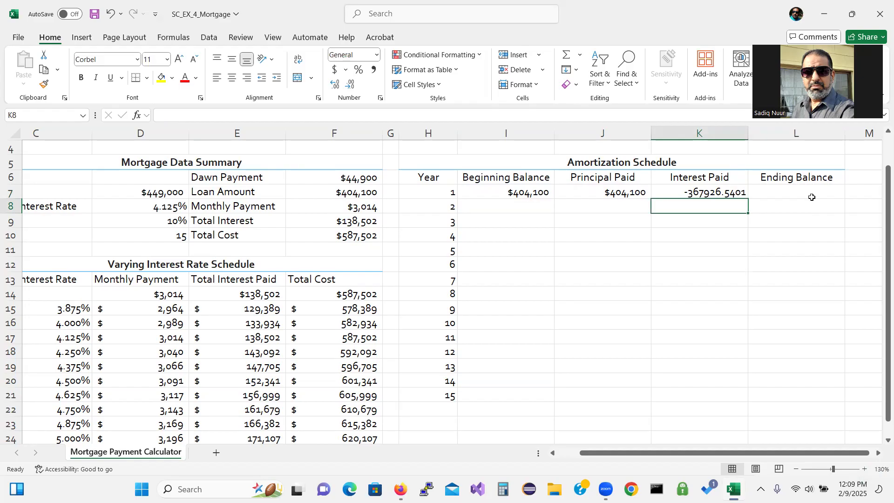
Re-enter 0 as the value-if-false argument of the Interest Paid formula in K7
left_click(723, 195)
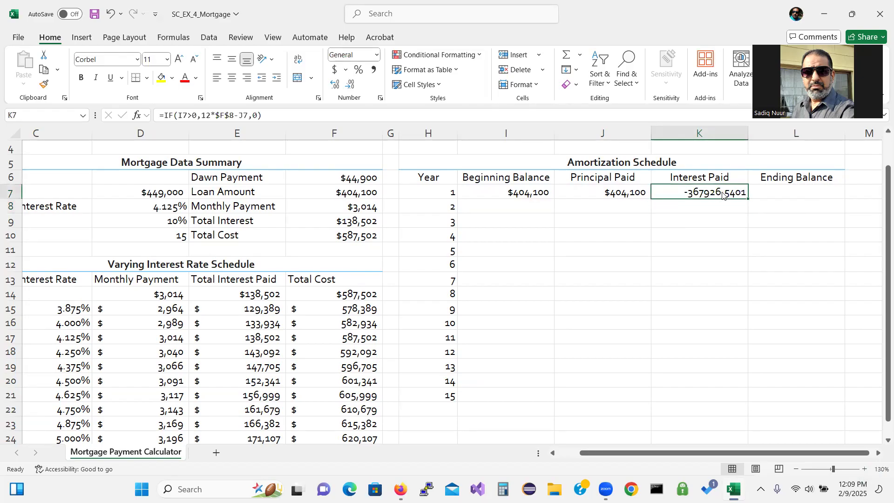
double_click(715, 193)
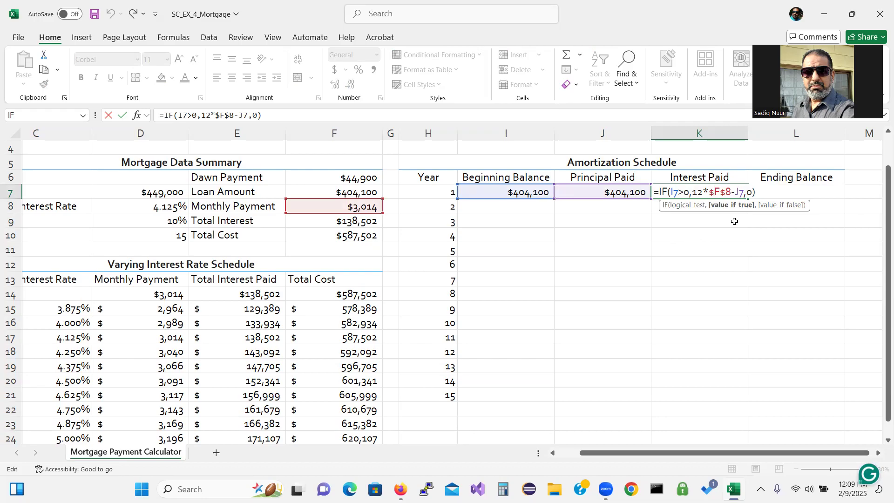
right_click(749, 193)
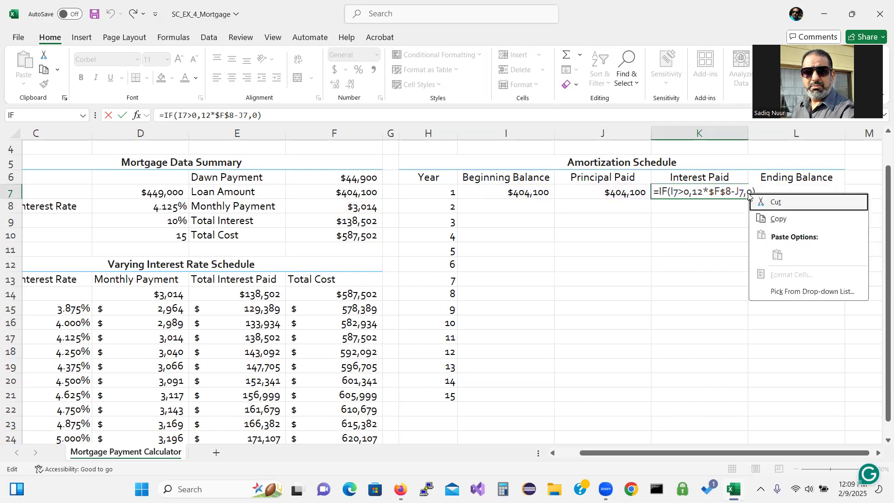
key("Escape")
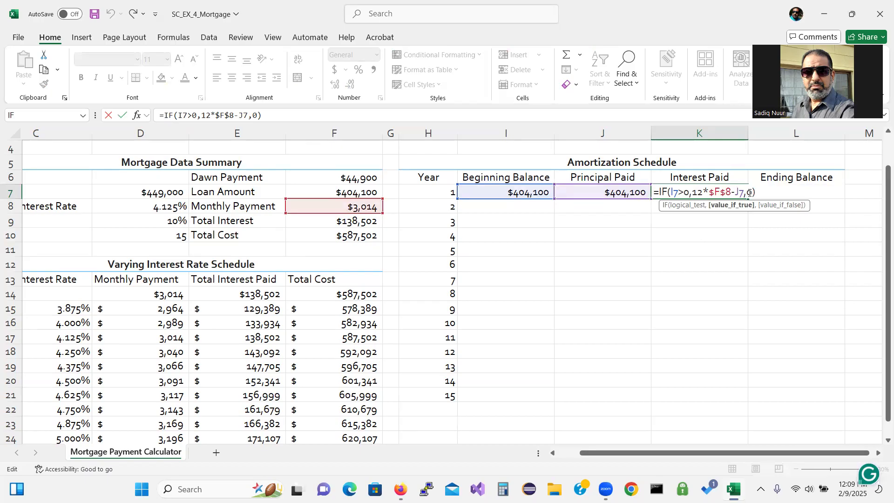
double_click(750, 193)
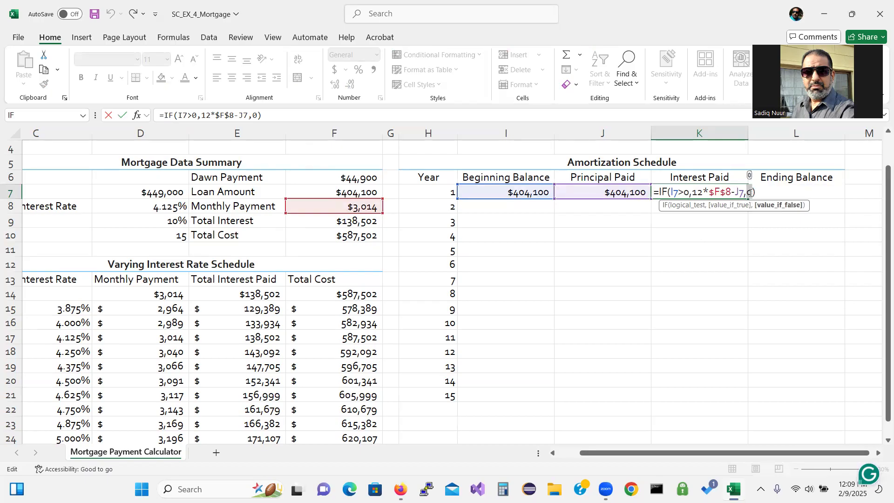
type("0")
key("Return")
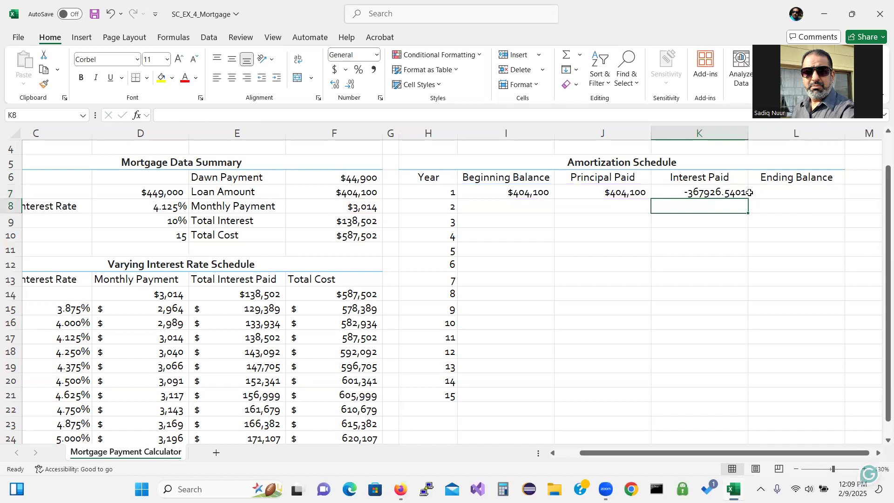
Begin the Ending Balance formula in L7 with an IF function testing H7<=$D$10
left_click(778, 191)
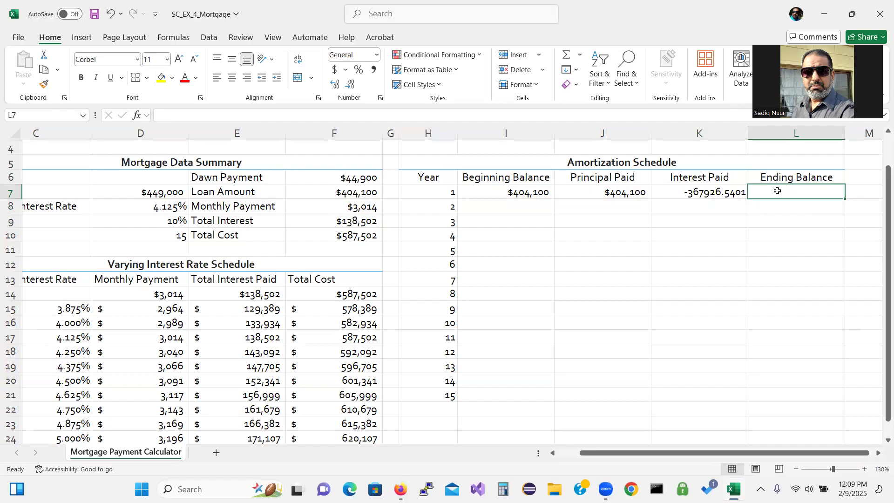
type("=")
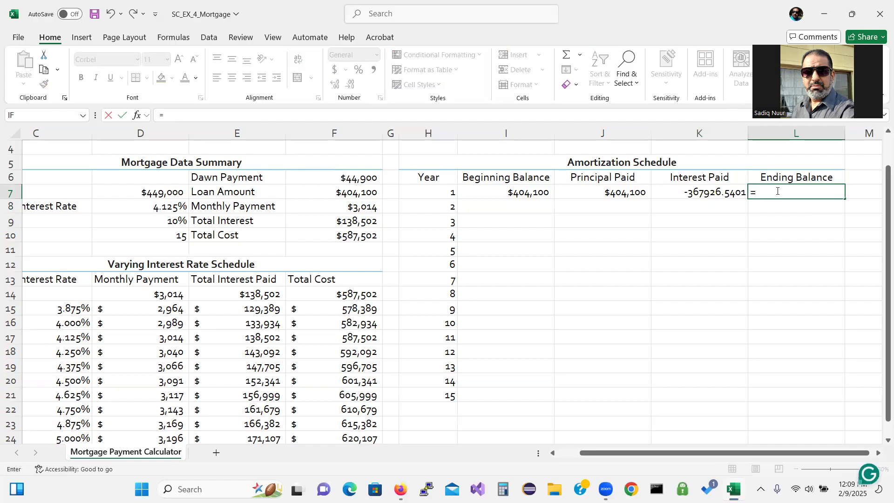
type("if")
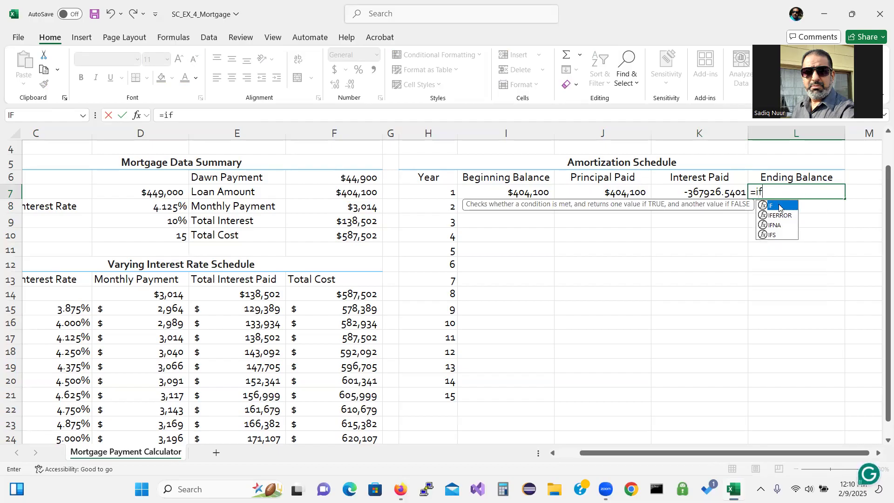
double_click(781, 208)
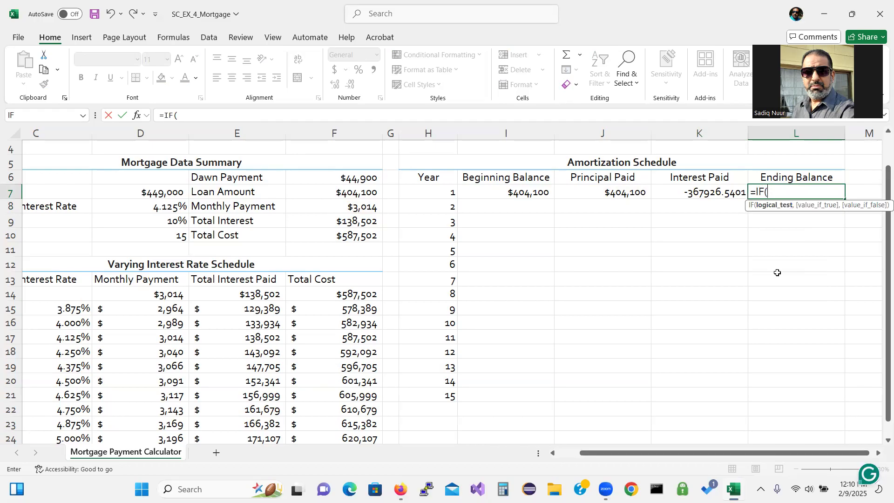
type("h7")
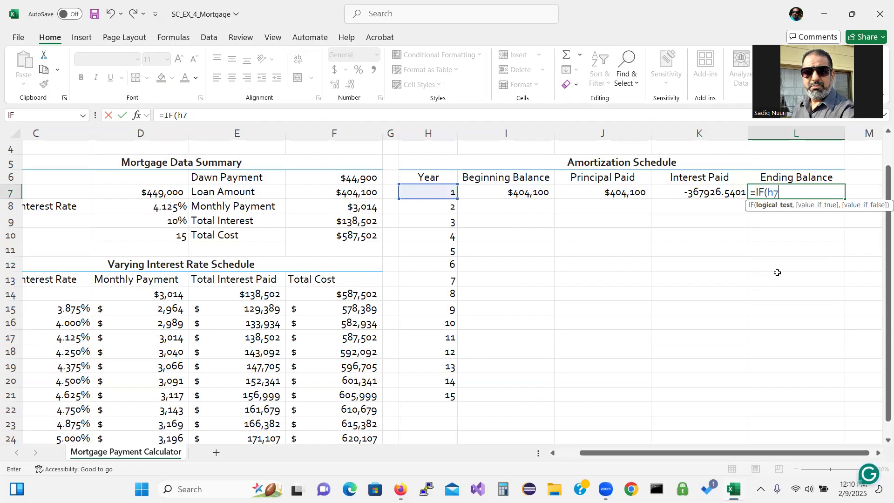
type("<=d10")
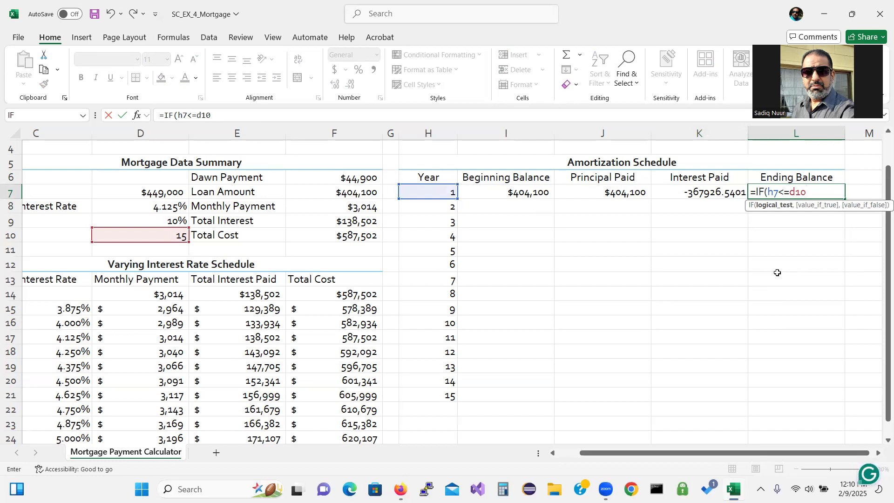
key("F4")
type(",")
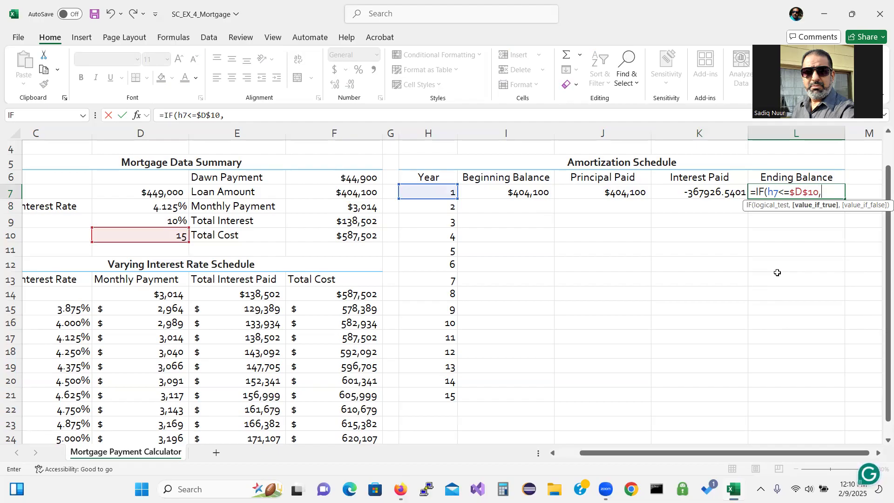
Nest a PV function as the true value of the L7 formula, with $D$8/12 as its rate
type("pv")
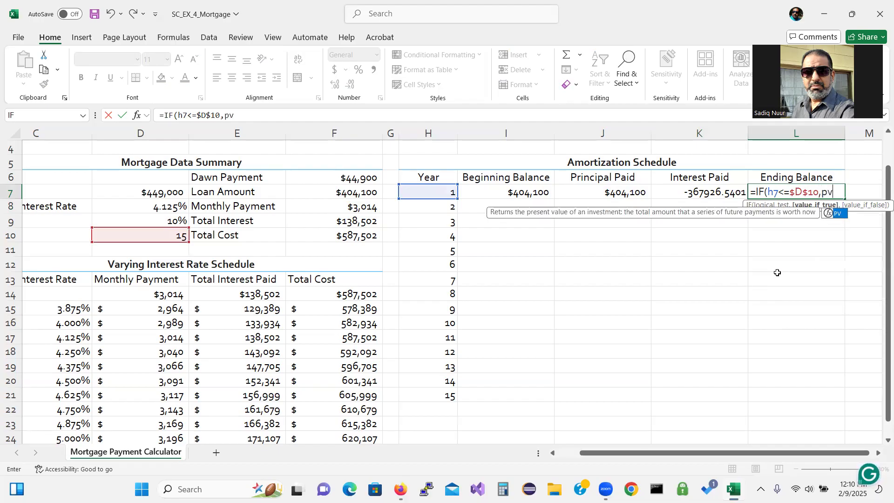
double_click(838, 214)
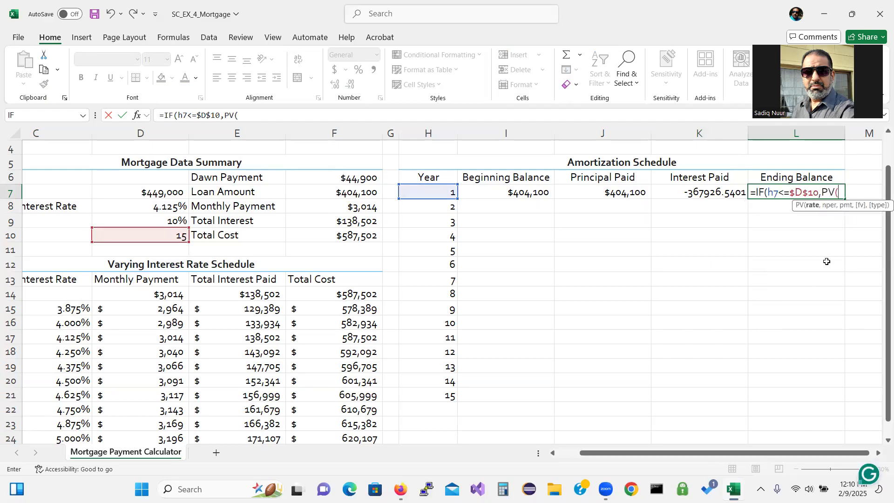
type("d")
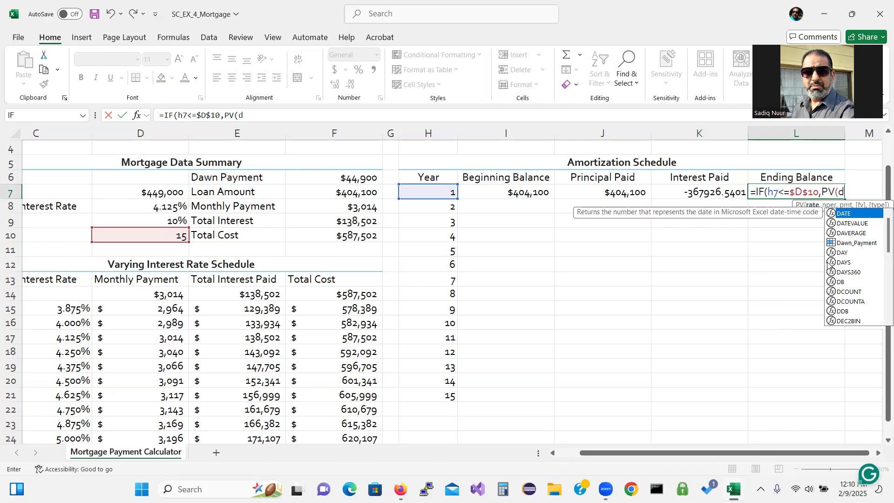
type("8")
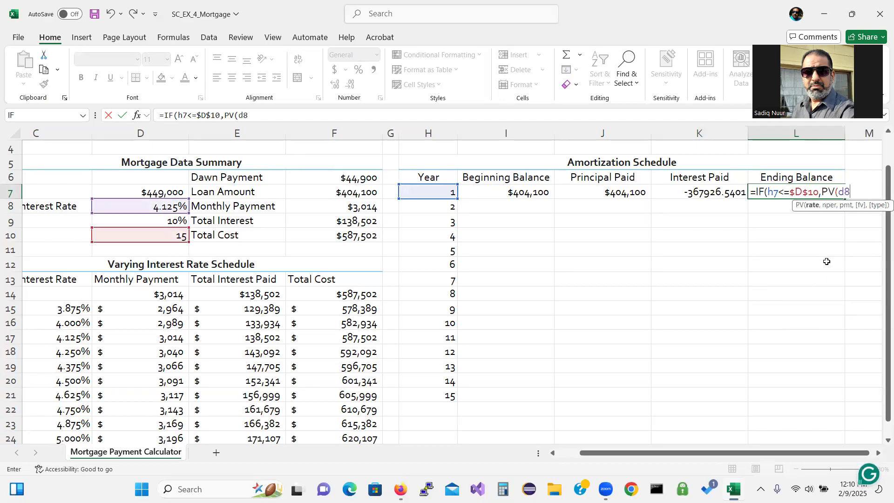
key("F4")
type("12")
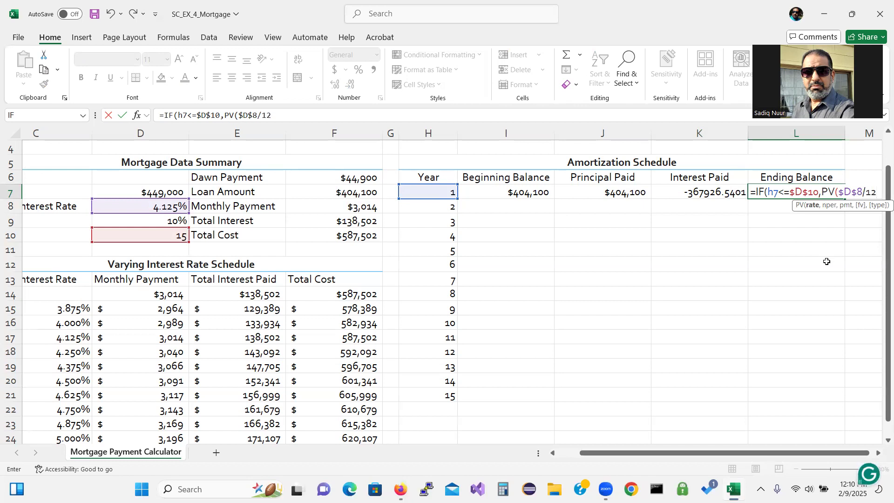
Set the nper argument of the PV function in L7 to 12*($D$10-H7), with D10 as an absolute reference
type(",")
type("12")
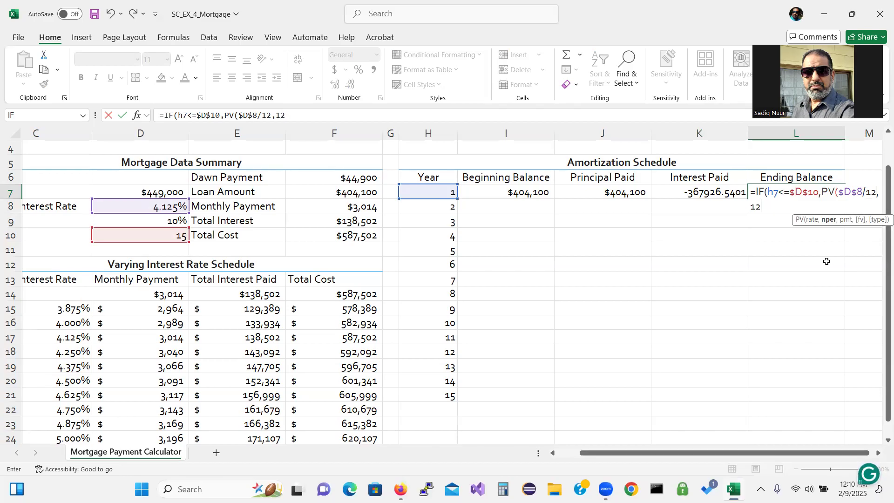
type("*(")
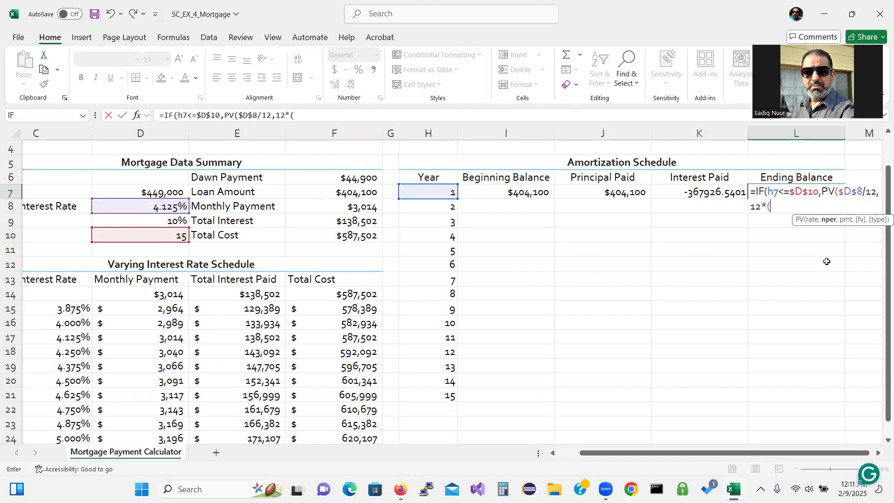
type("d10")
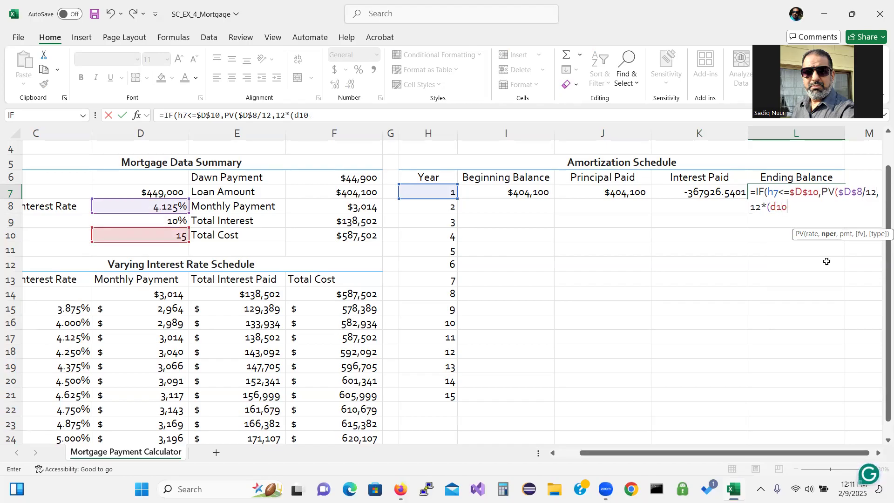
key("F4")
type("-h7")
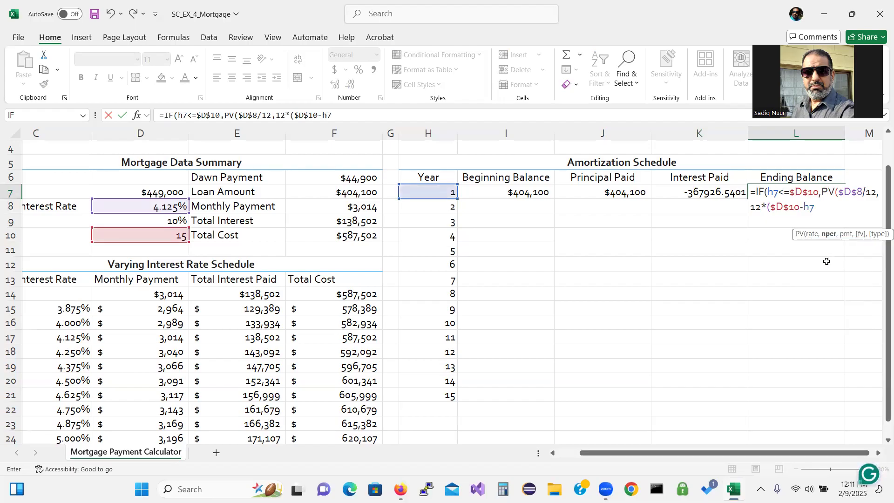
Complete the L7 formula with -$F$8 as the PV payment and 0 as the IF function's value-if-false, and enter it
type("),-")
type("f8")
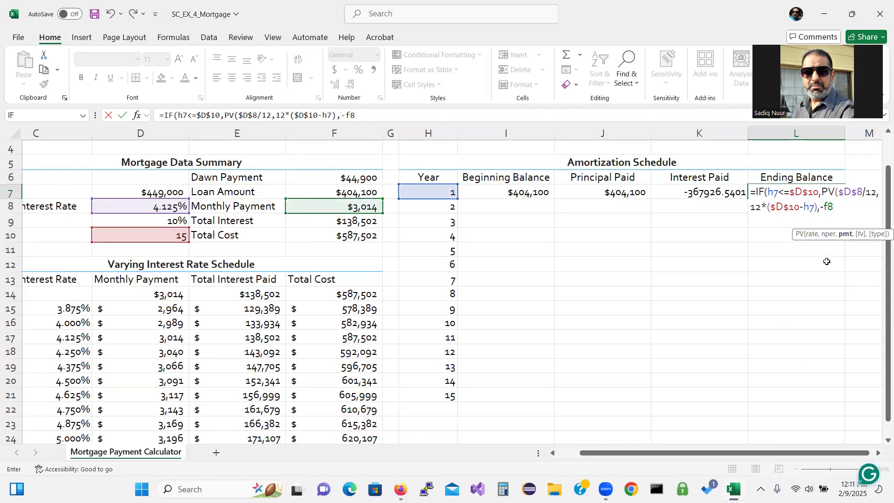
key("F4")
type(")")
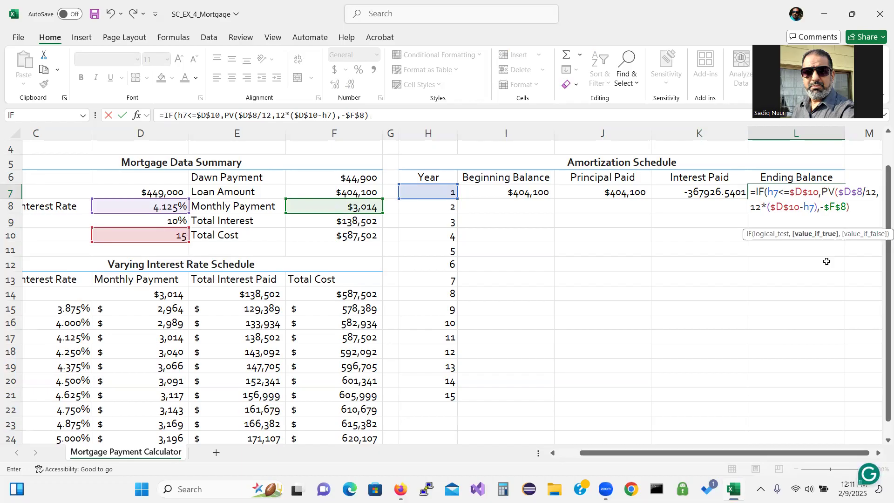
type(",")
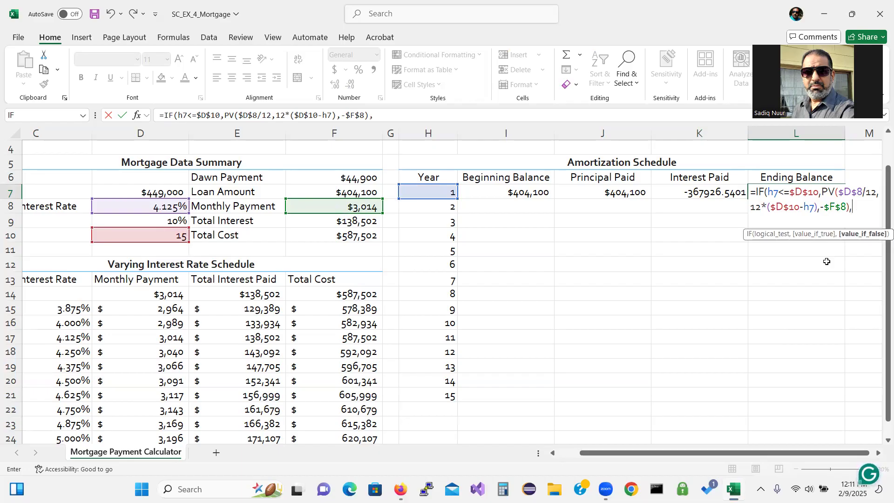
type("0)")
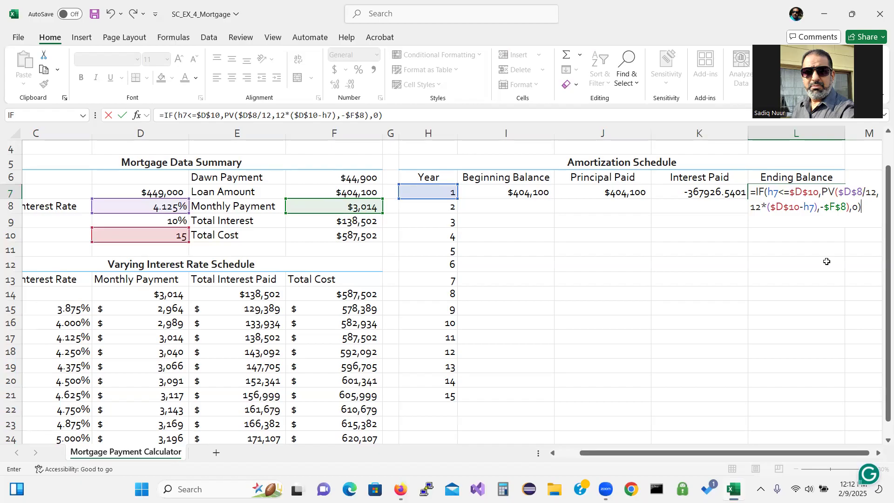
key("Return")
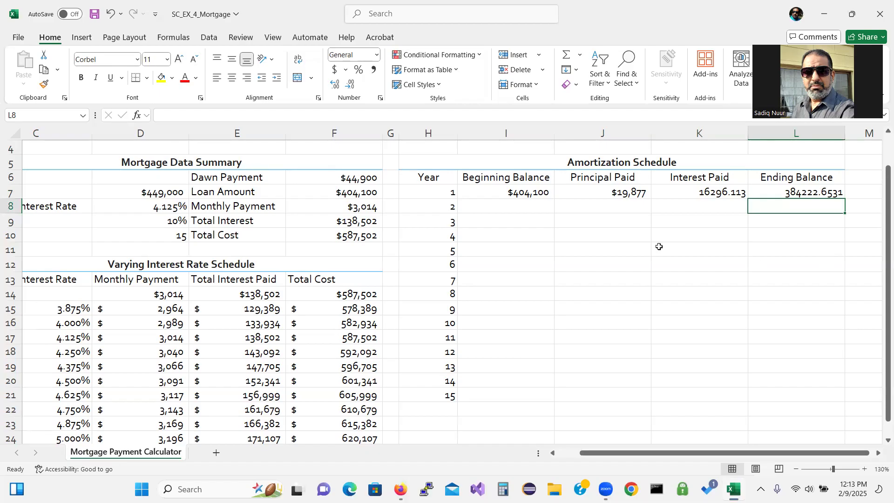
Fill the Principal Paid, Interest Paid and Ending Balance formulas in J7:L7 down through row 21
left_click(602, 193)
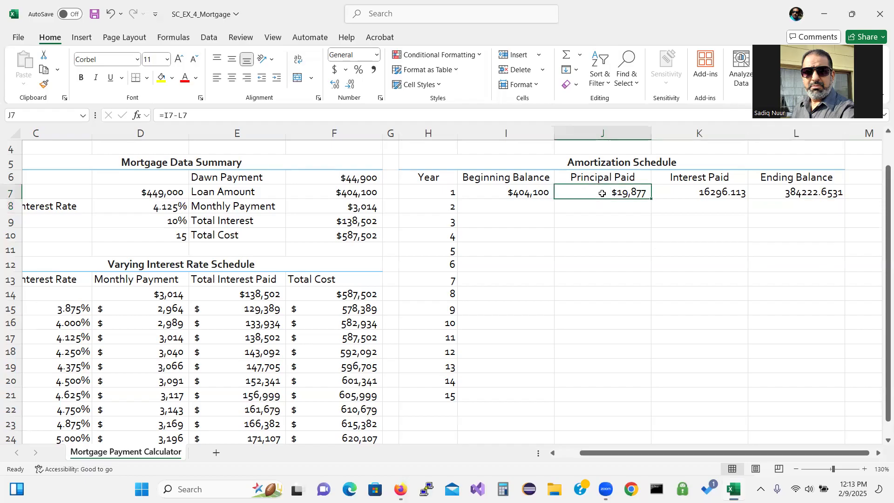
left_click_drag(602, 193, 775, 195)
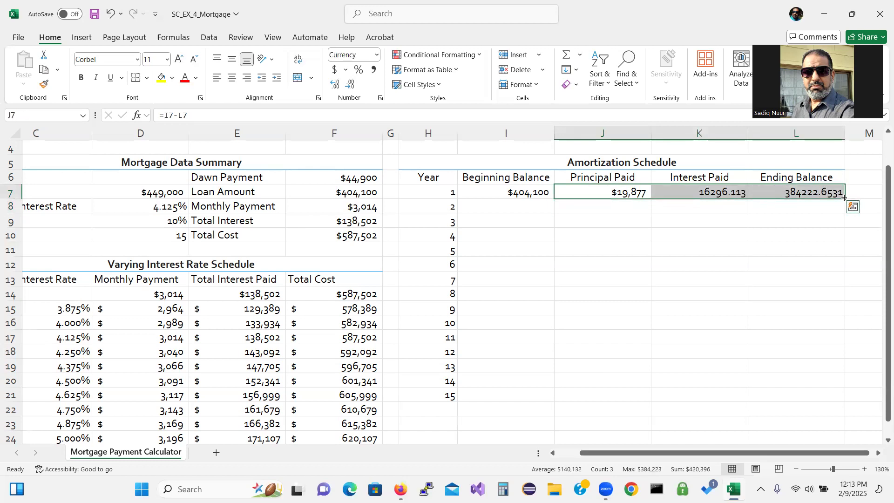
left_click_drag(845, 198, 844, 401)
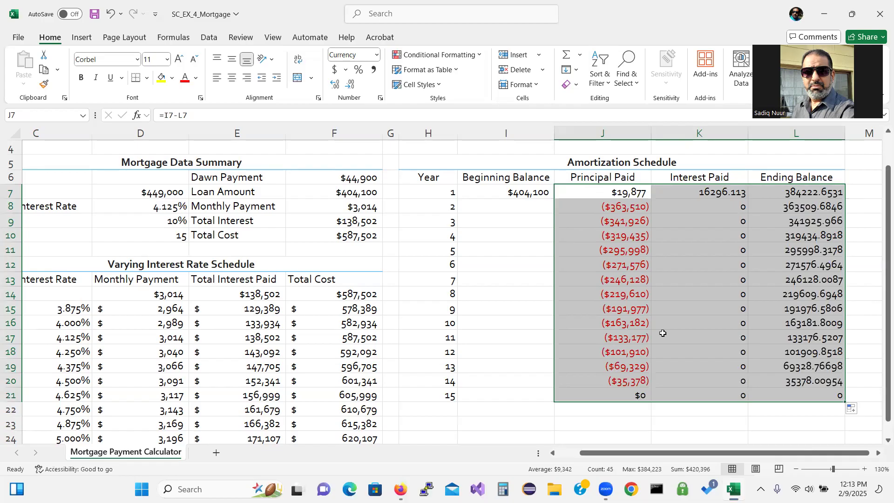
Enter =L7 in I8 so year 2's Beginning Balance uses year 1's Ending Balance
left_click(509, 206)
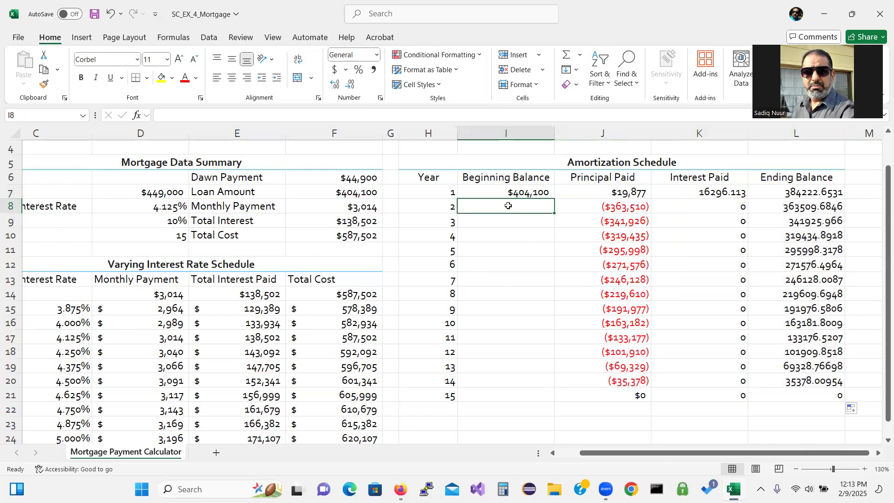
type("=")
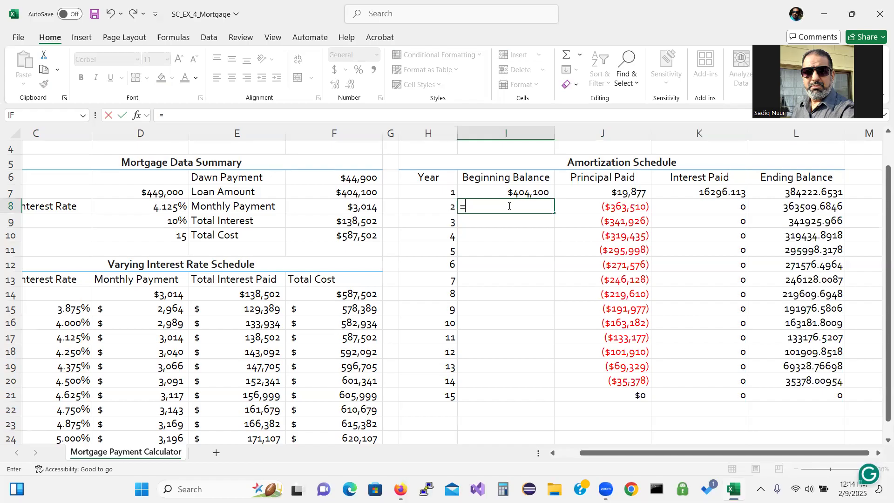
type("l7")
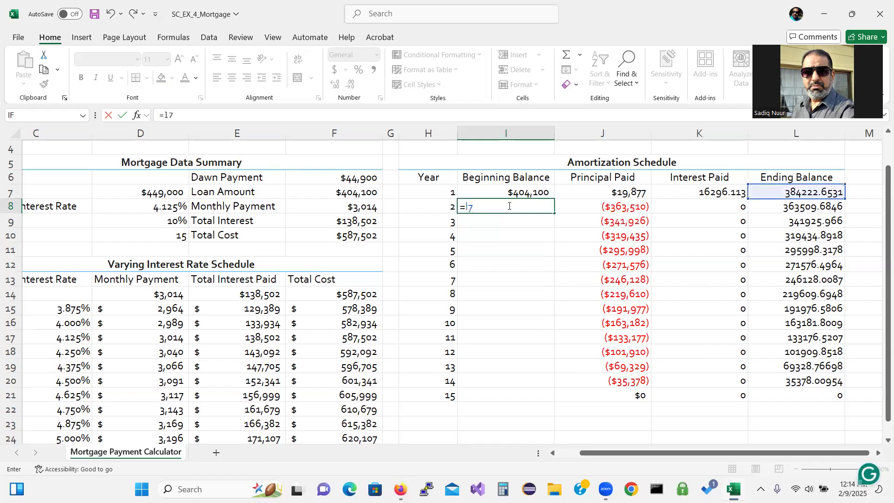
key("Return")
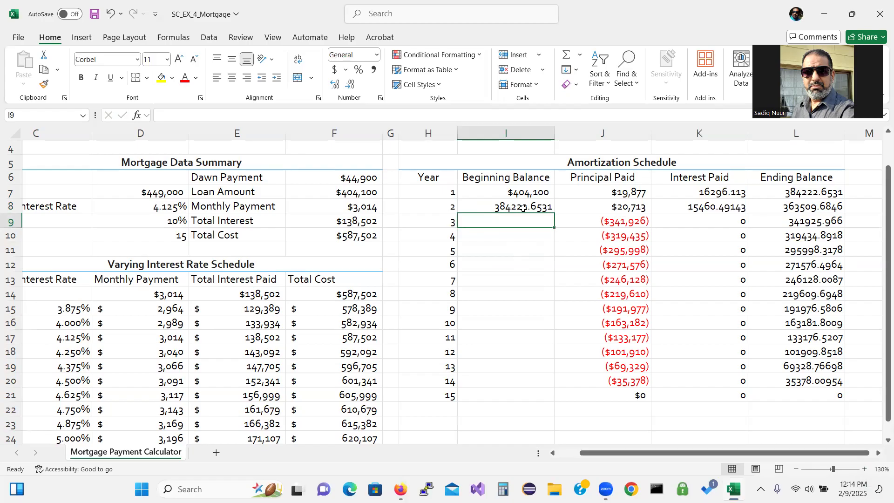
Fill the Beginning Balance formula in I8 down through I21
right_click(523, 210)
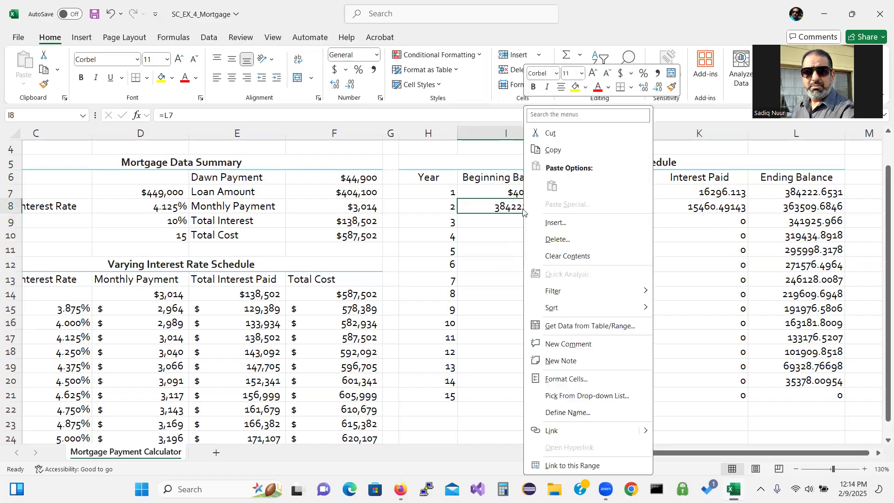
left_click(498, 206)
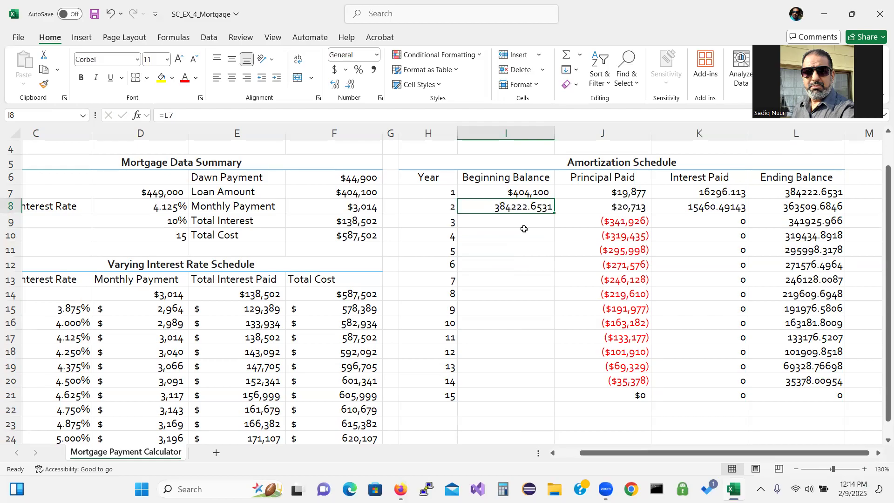
left_click_drag(554, 213, 562, 409)
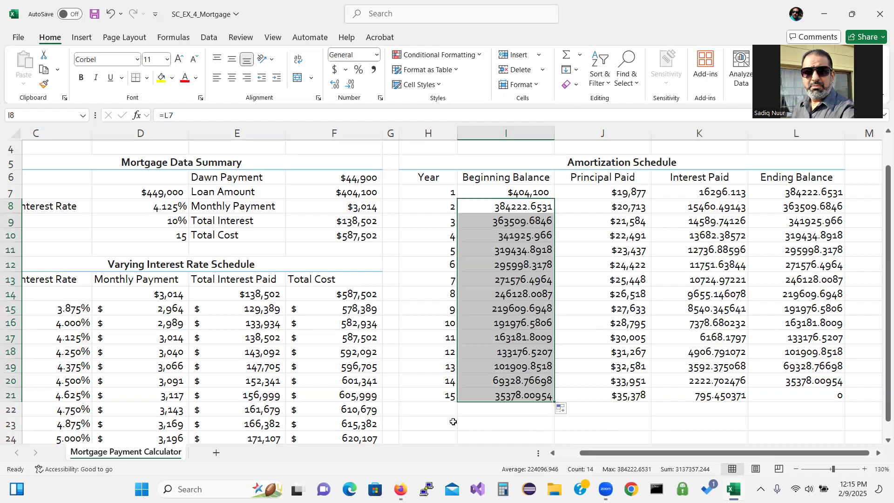
Enter the label Subtotal in I22, below the year 15 Beginning Balance
left_click(487, 411)
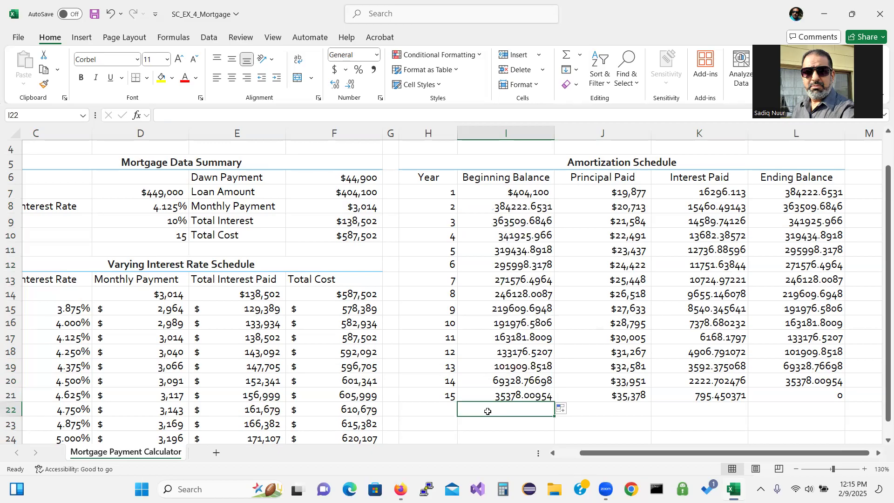
type("Su")
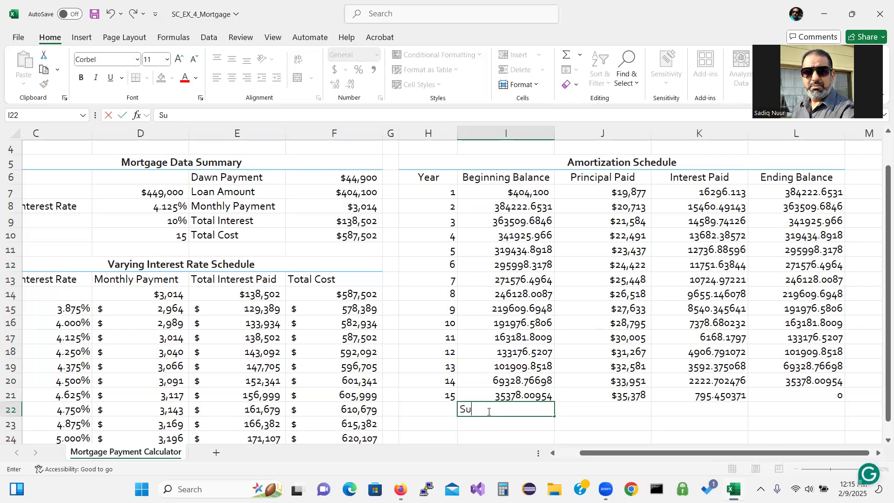
type("btotal")
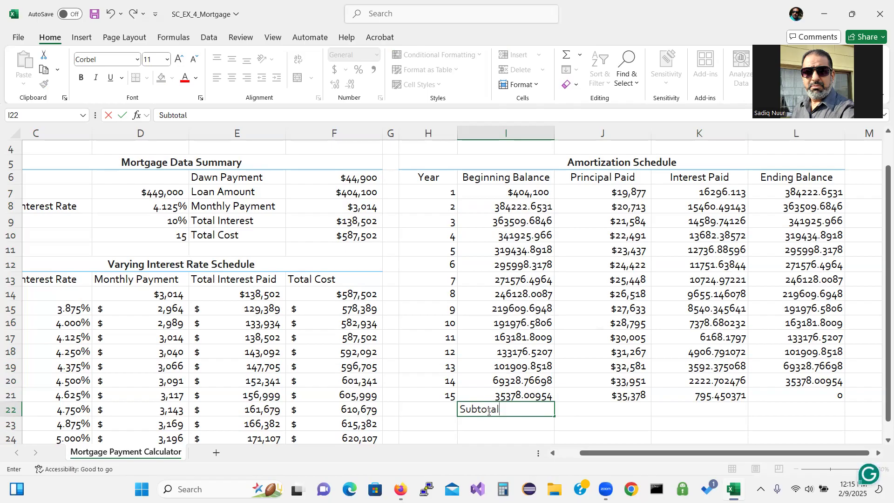
Sum the Principal Paid and Interest Paid columns in J22:K22
left_click(597, 407)
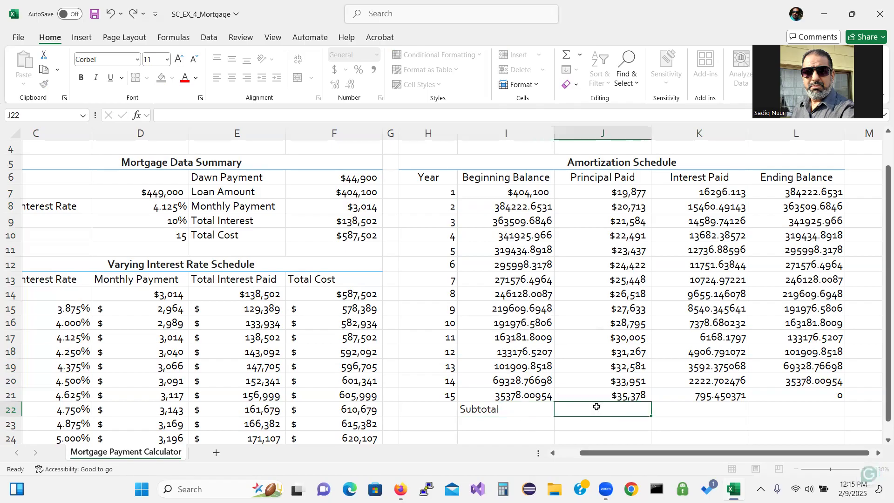
left_click_drag(597, 407, 802, 410)
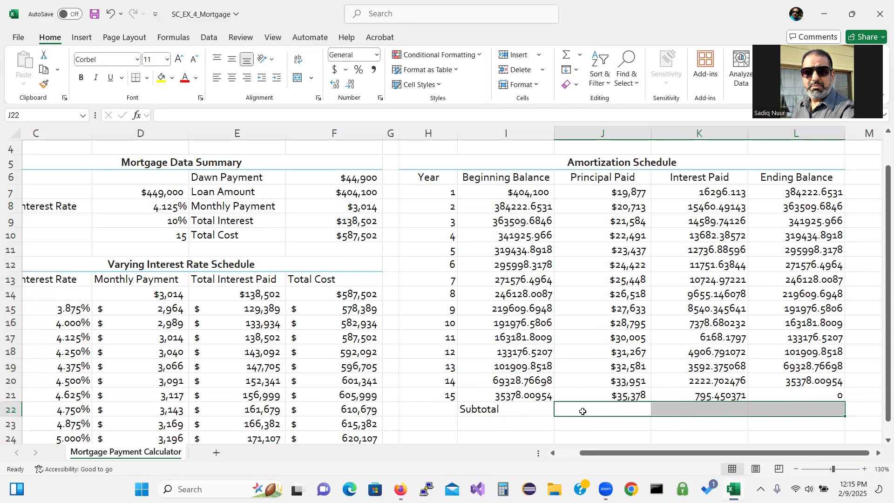
left_click_drag(583, 411, 681, 408)
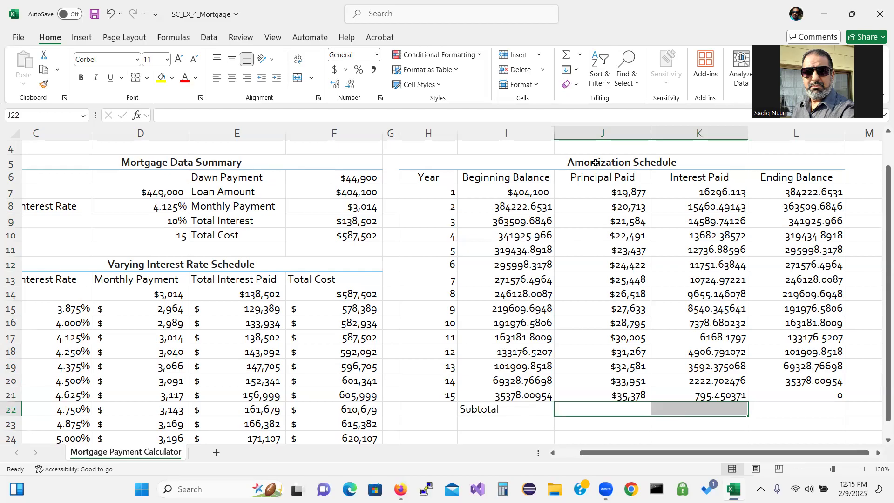
left_click(581, 56)
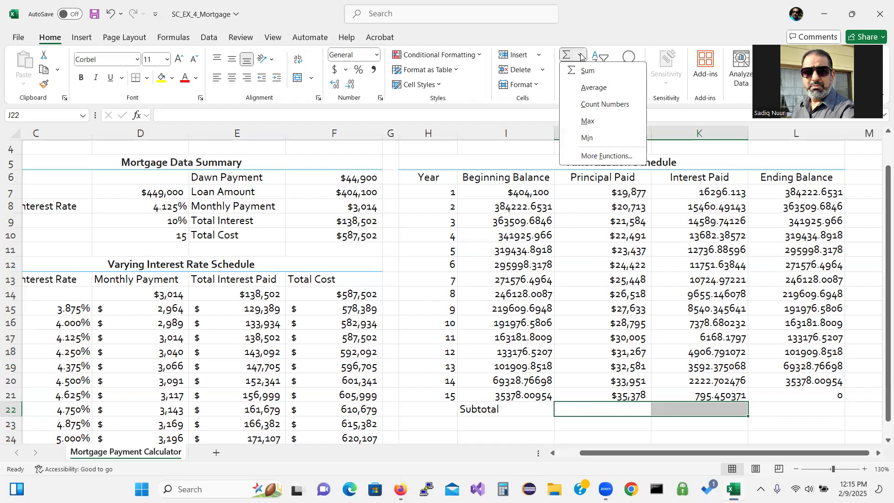
left_click(587, 72)
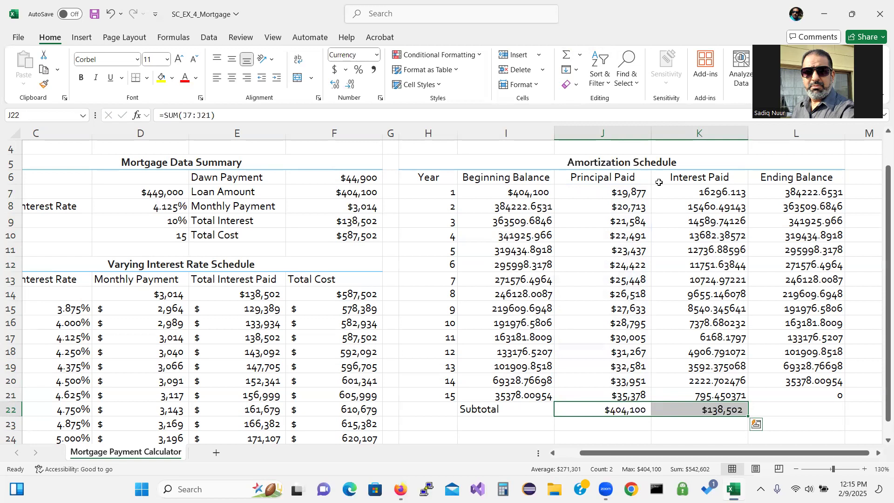
Enter the label Down Payment in I23 and the formula =F6 in K23
left_click(477, 421)
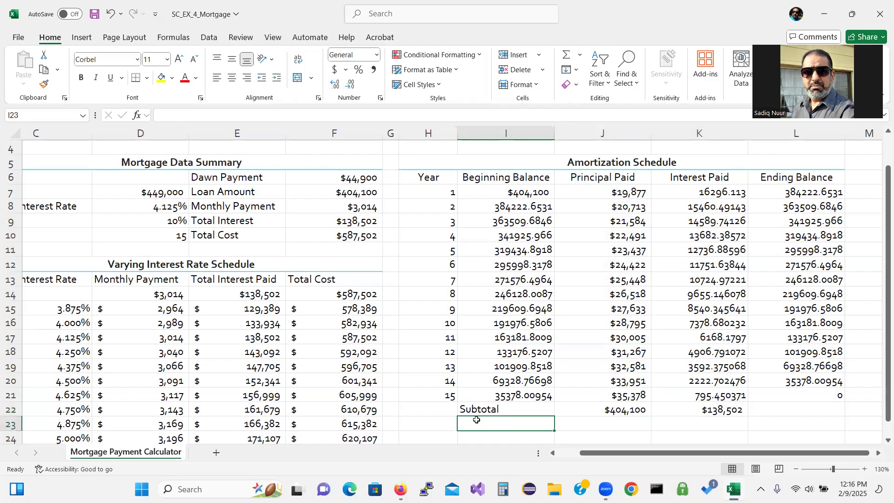
type("Do")
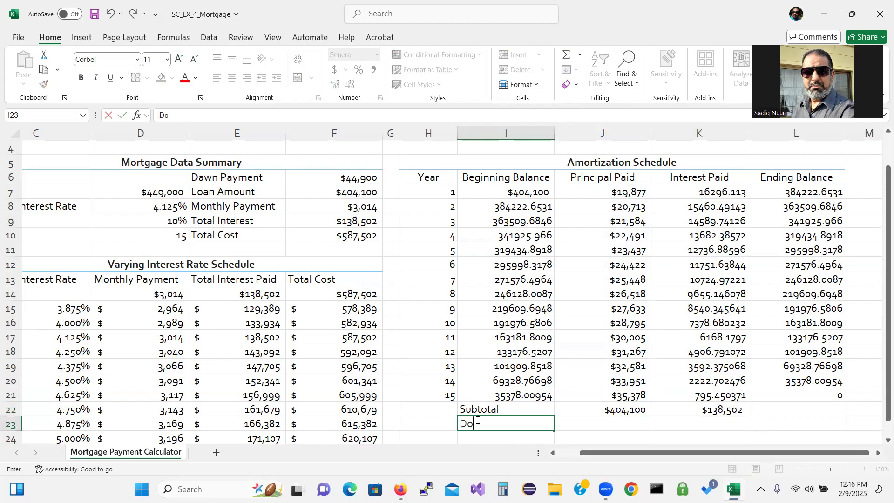
type("wn P")
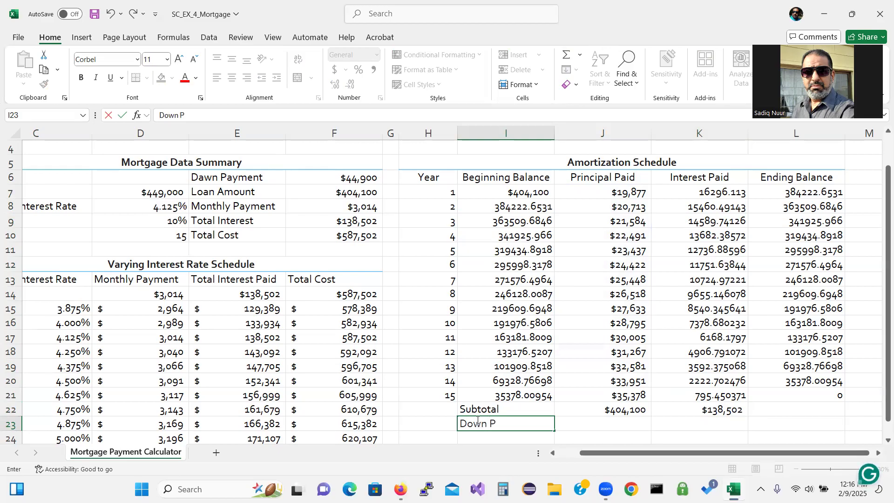
type("ayment")
key("Tab")
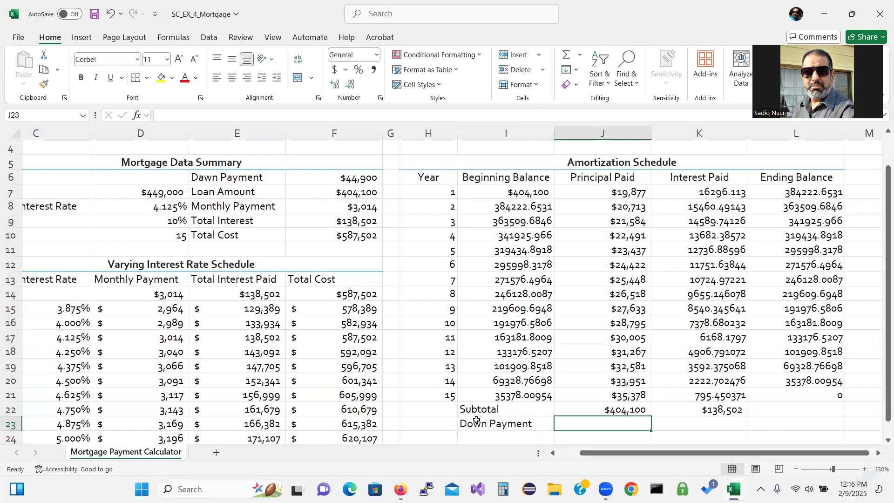
key("Tab")
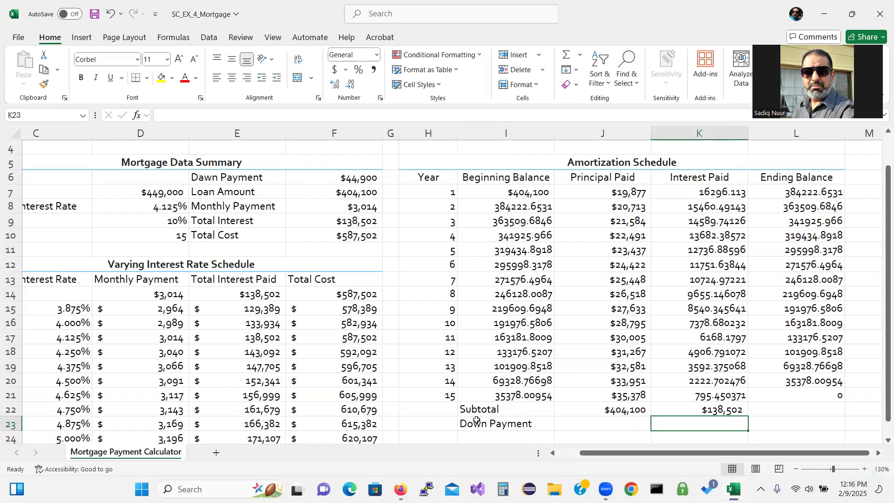
type("=f6")
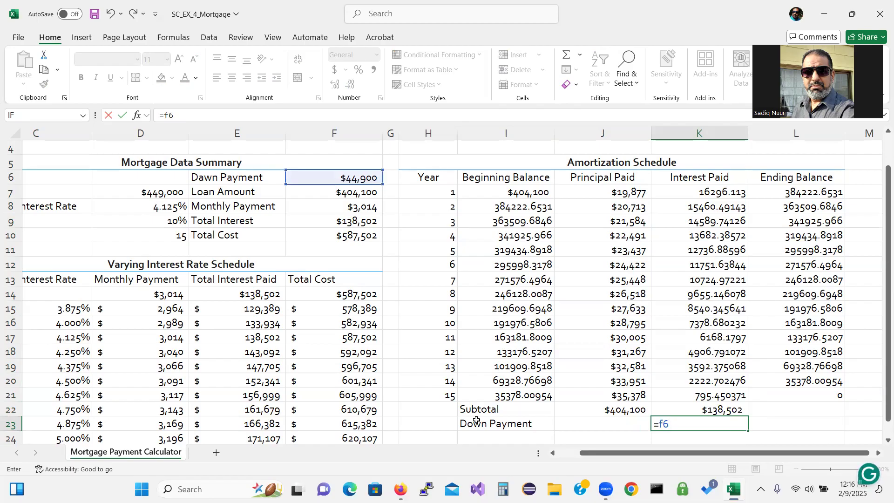
key("Return")
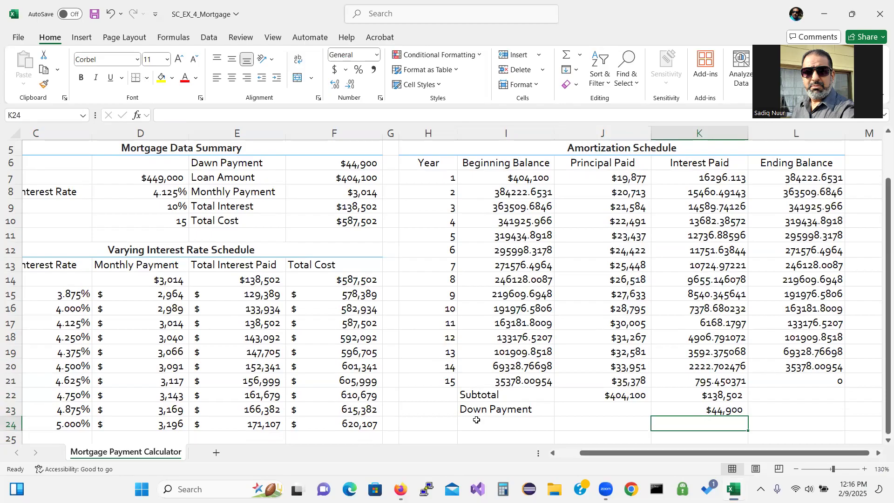
Enter the label Total Cost in I24, below Down Payment in the amortization schedule
key("Left")
key("Left")
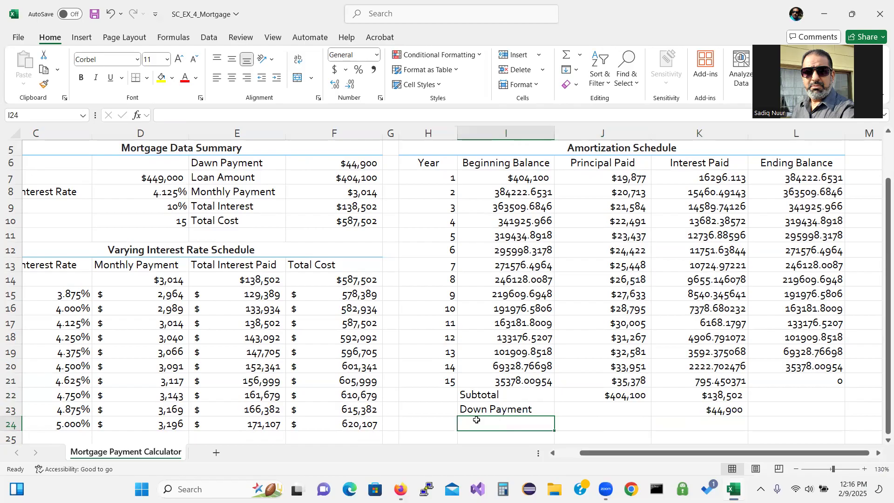
type("Tot")
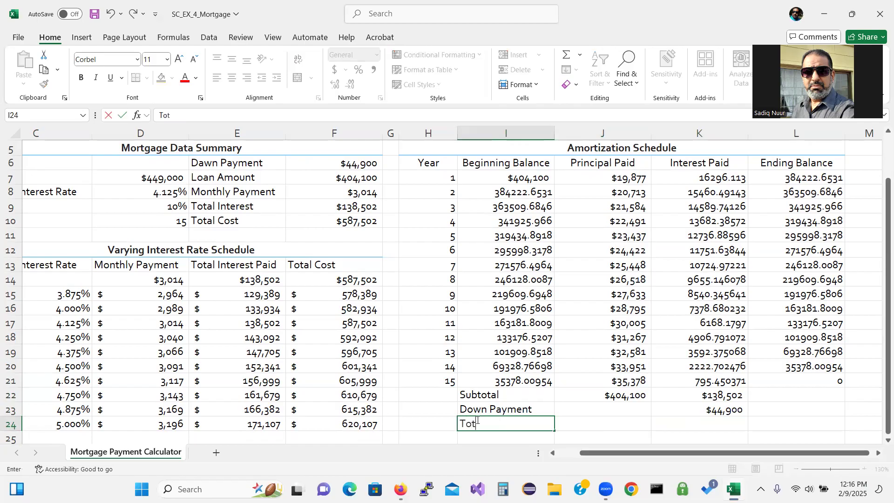
type("al Cost")
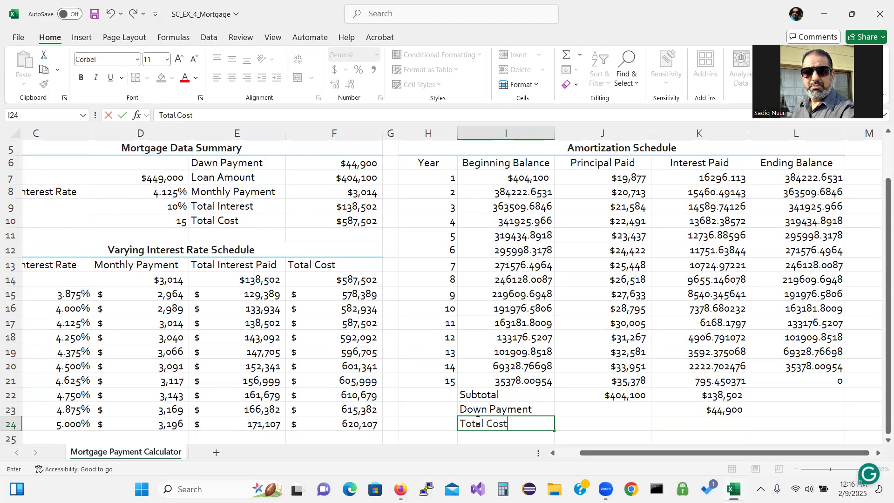
key("Tab")
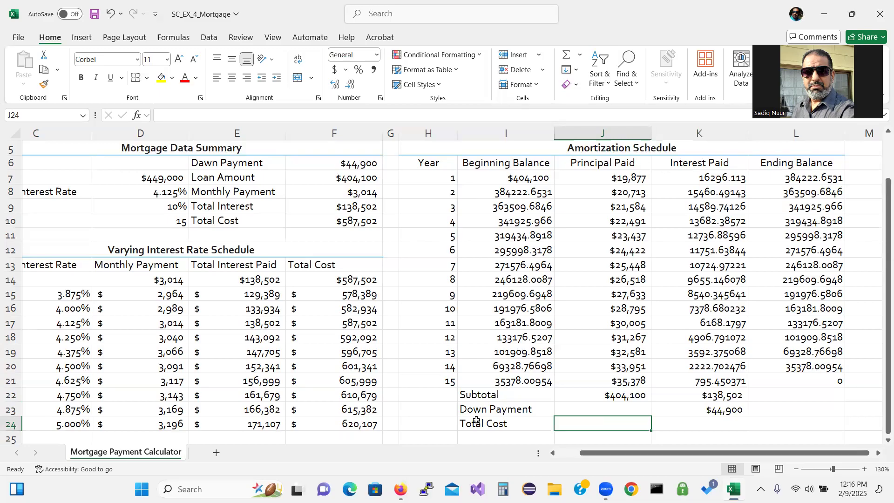
Enter the formula =J22+K22+K23 in K24 to calculate the total cost
key("Tab")
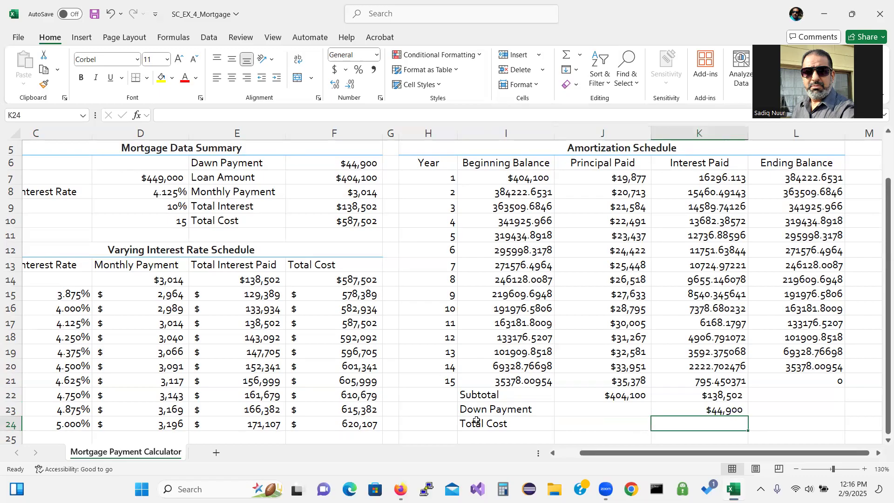
type("=j22")
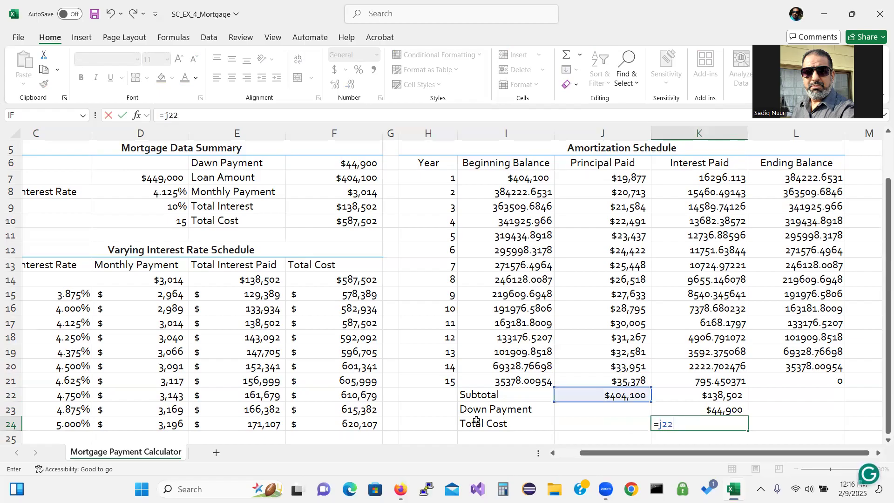
type("+k22+")
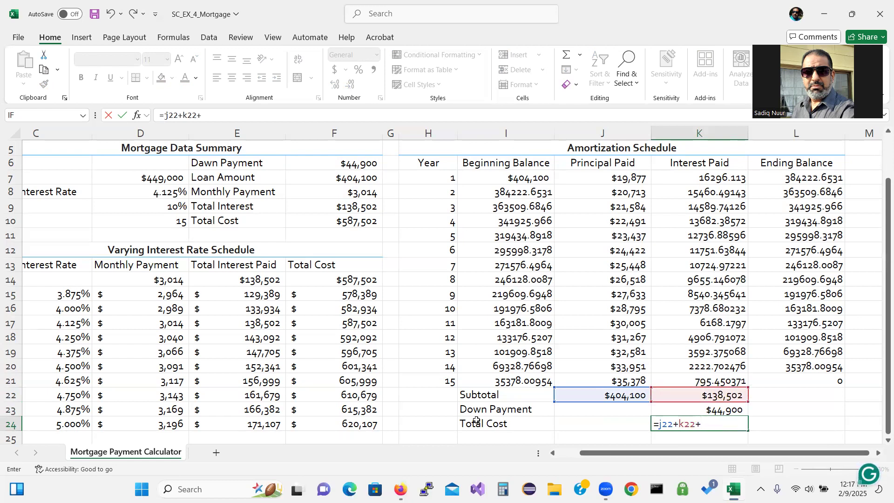
type("k23")
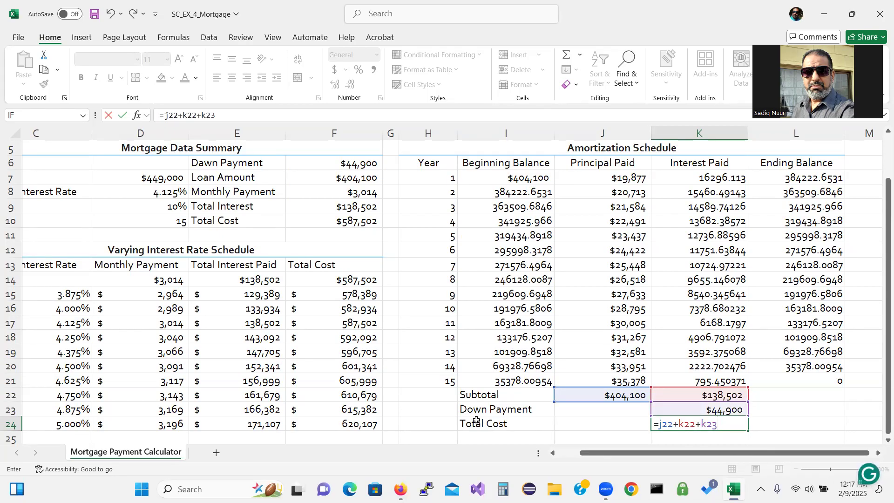
key("Return")
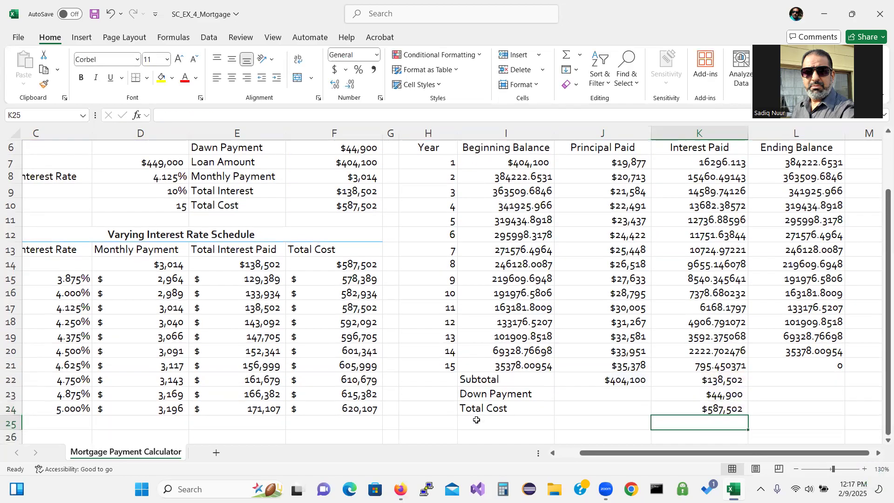
Compare the Total Cost in F10 of the Mortgage Data Summary with the one in K24
left_click(340, 210)
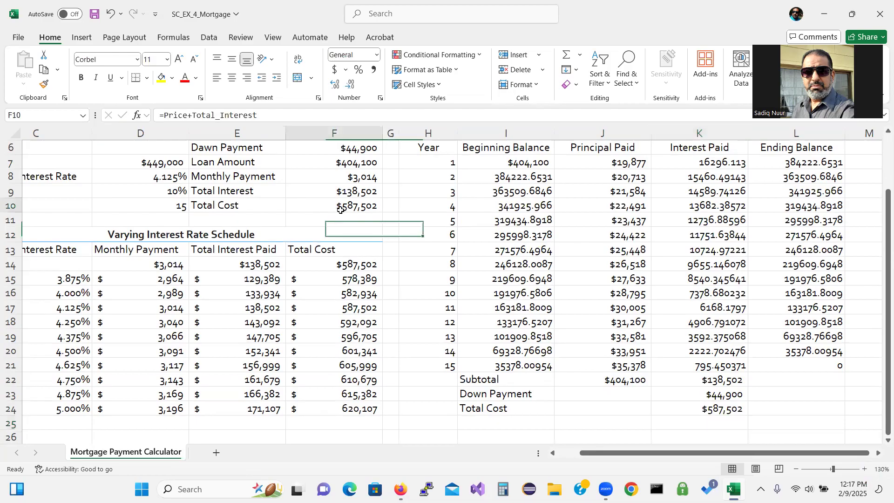
left_click(712, 417)
right_click(714, 416)
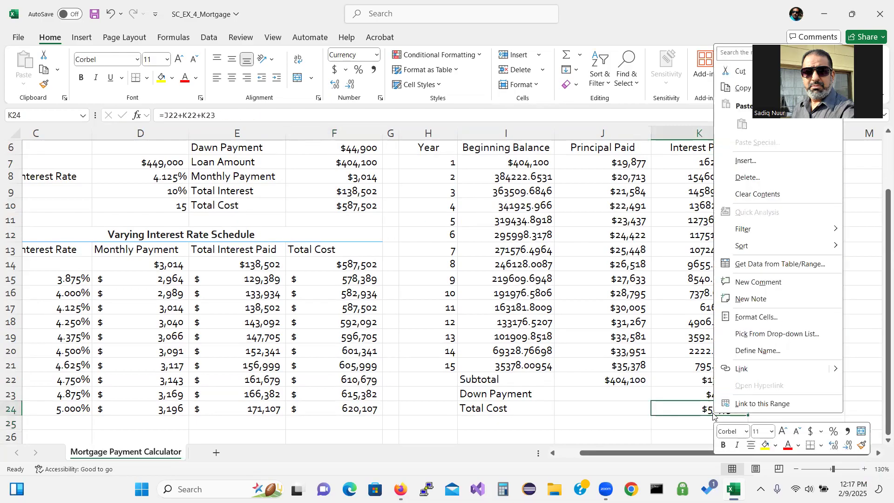
left_click(713, 411)
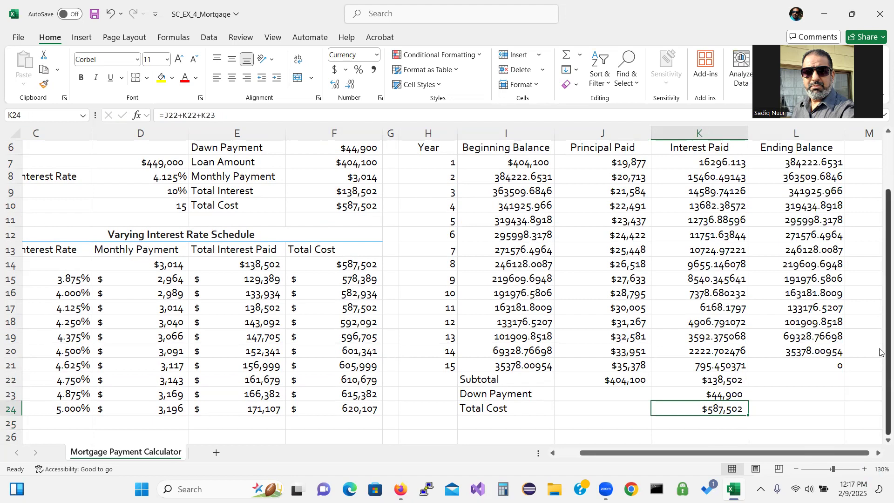
Copy the cell formatting of I7 to the year 1 Interest Paid and Ending Balance cells K7:L7
left_click_drag(881, 353, 882, 297)
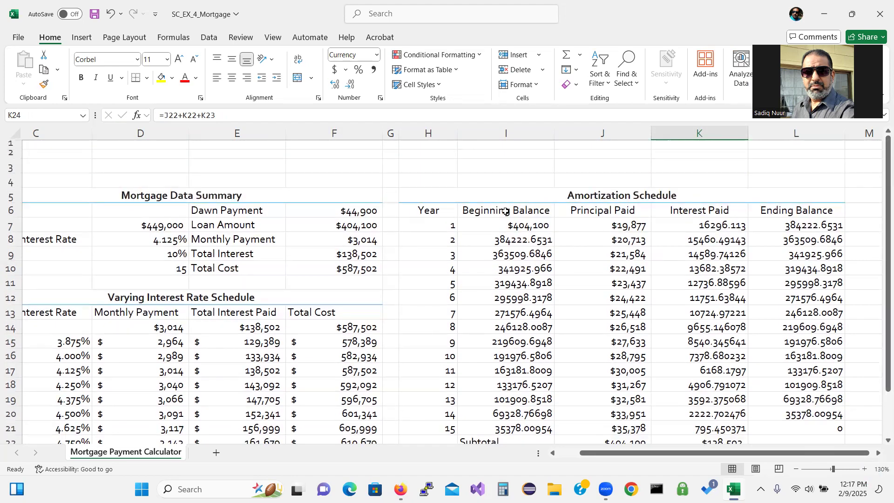
left_click(502, 228)
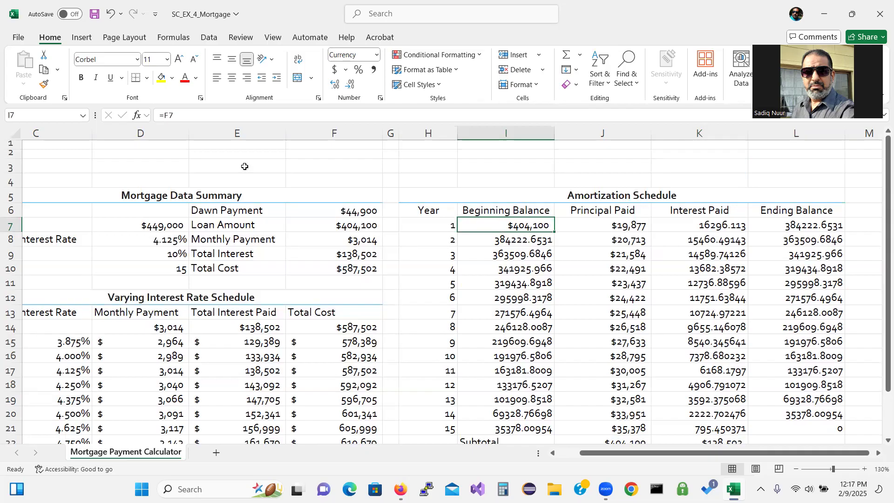
left_click(43, 85)
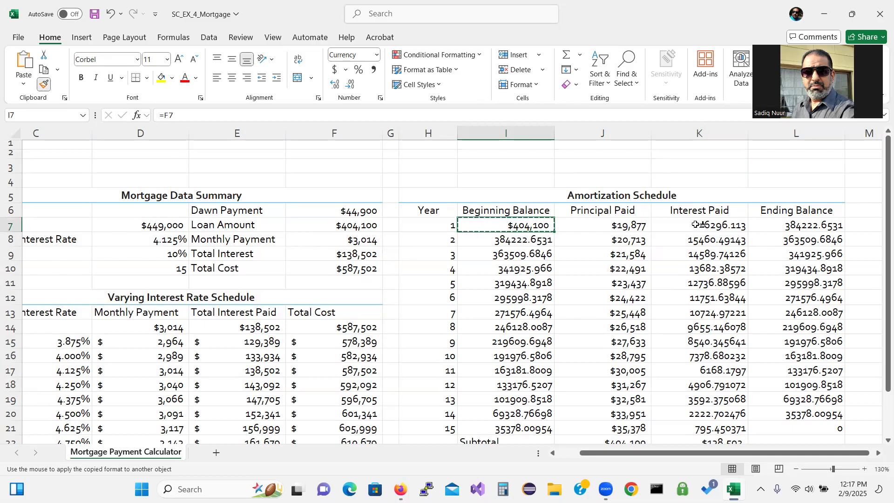
left_click_drag(697, 224, 763, 225)
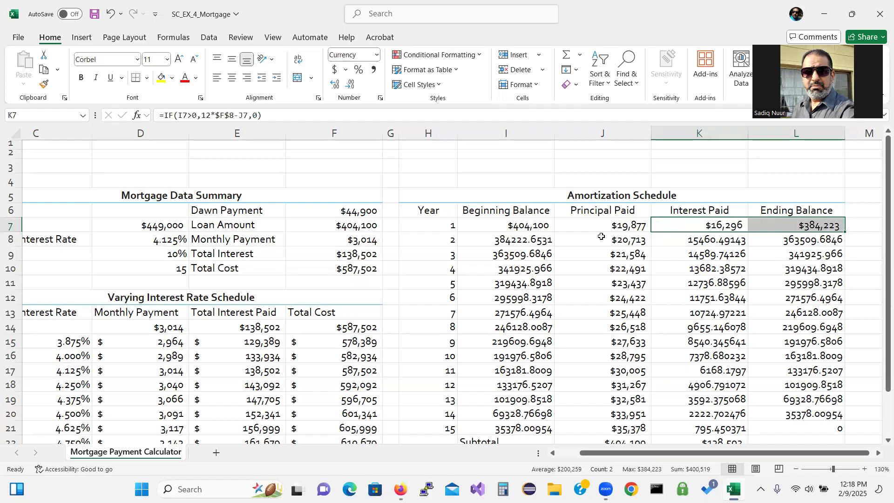
Format I8:L21 as Currency with no symbol, 0 decimal places and negative numbers in red parentheses
left_click(521, 240)
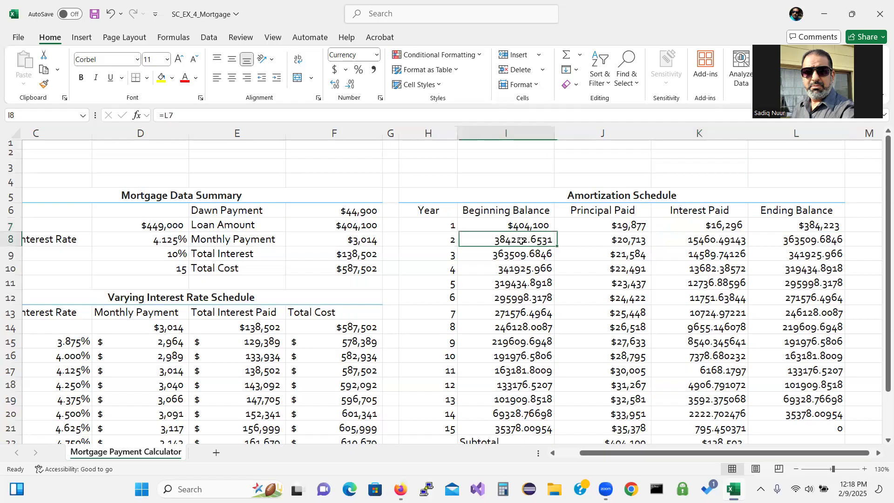
left_click_drag(521, 240, 773, 430)
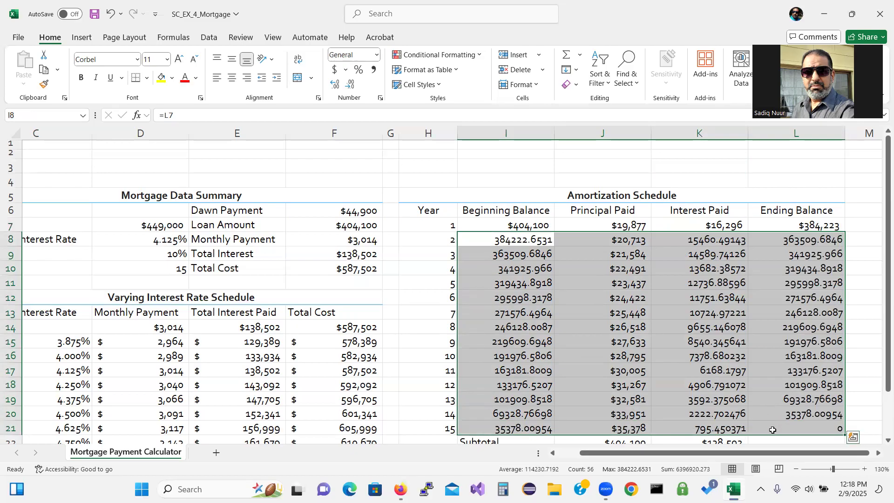
right_click(585, 298)
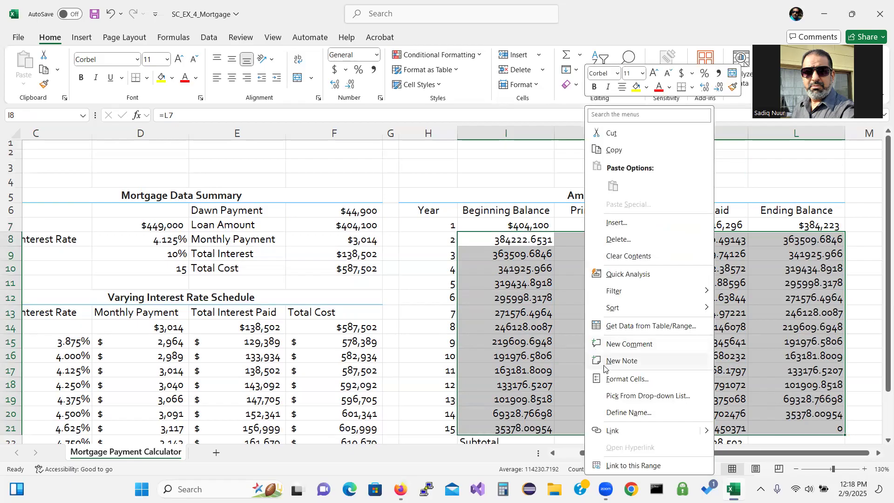
left_click(620, 383)
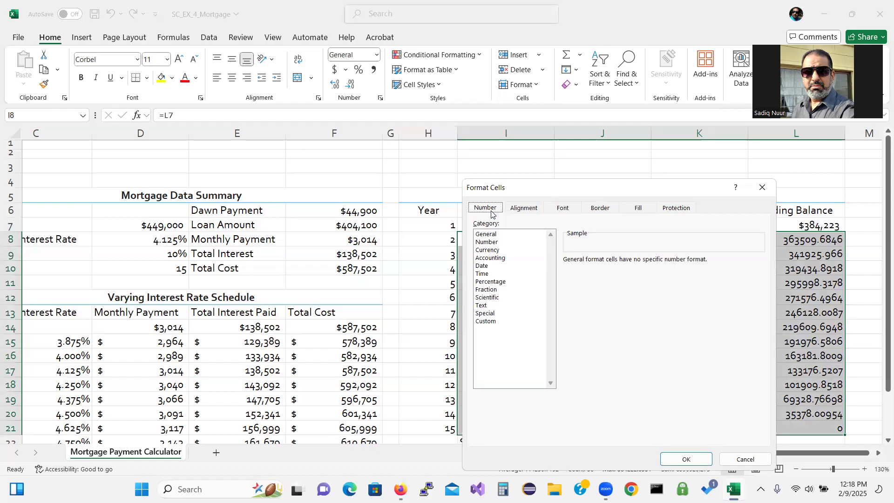
left_click(494, 252)
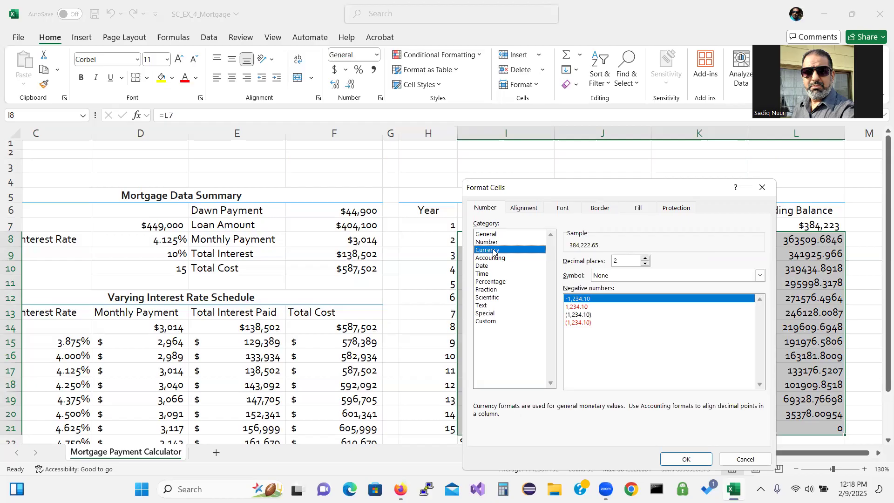
left_click(587, 323)
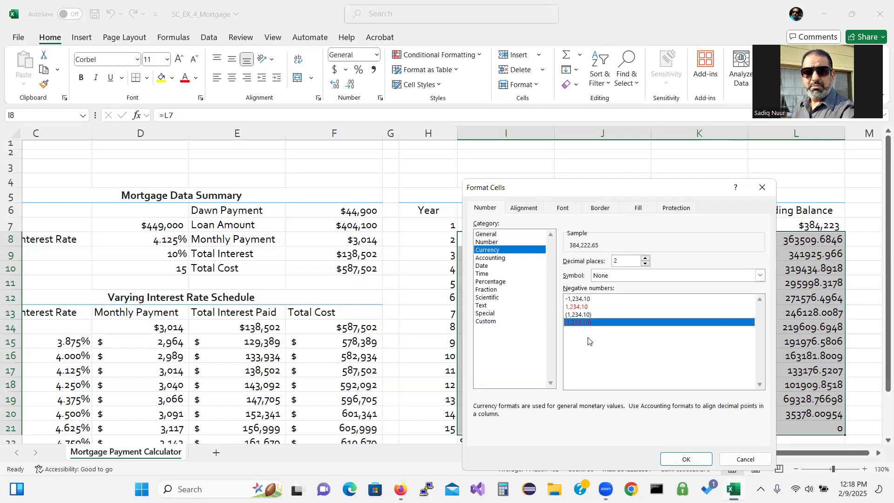
left_click(646, 264)
left_click(646, 264)
left_click(681, 460)
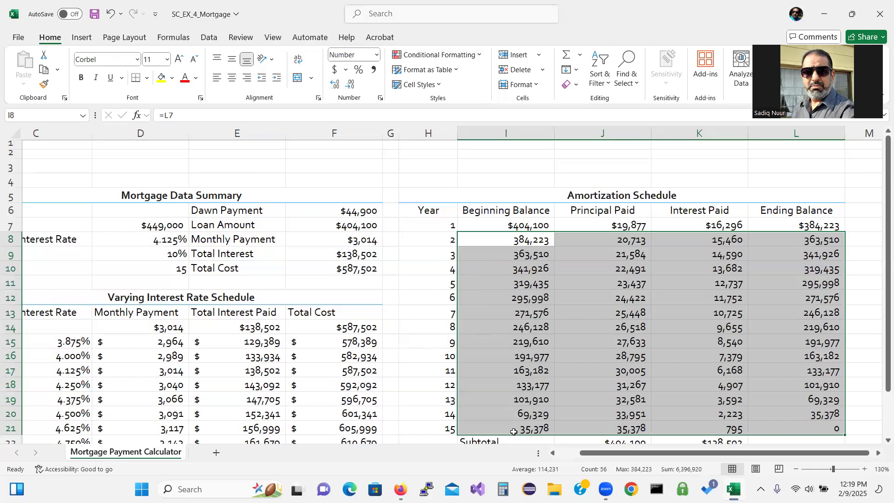
left_click(419, 238)
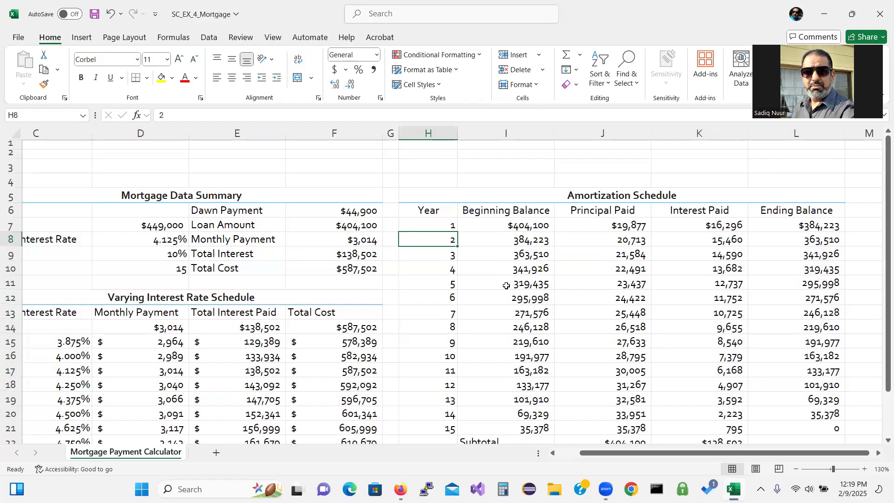
Change the number format of I8:L21 to Currency with the $ symbol and 0 decimal places
left_click_drag(881, 277, 880, 312)
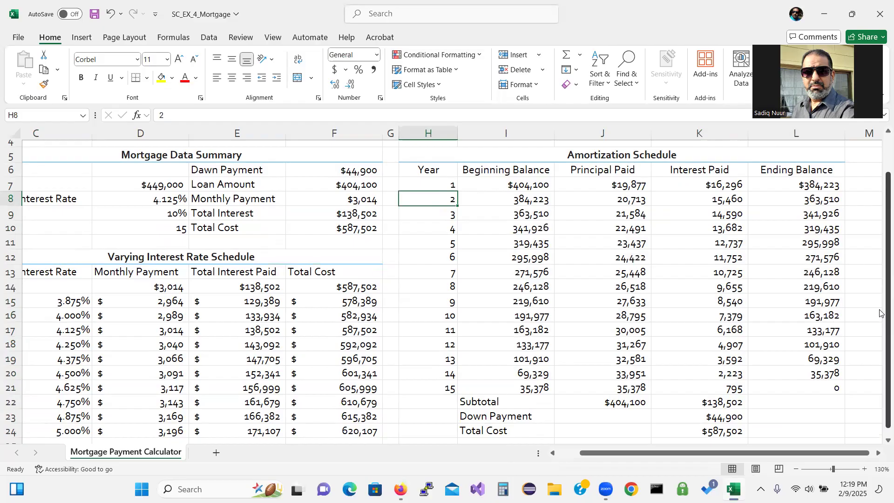
left_click_drag(500, 198, 584, 368)
left_click_drag(693, 380, 795, 386)
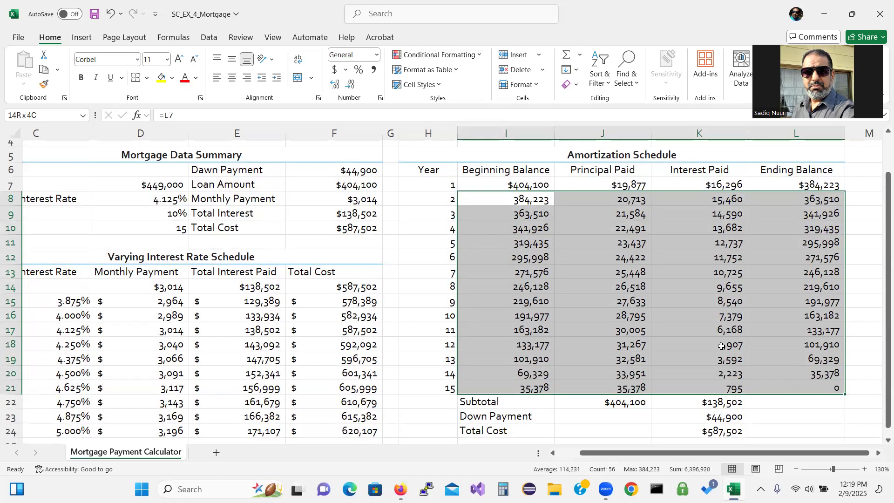
right_click(621, 289)
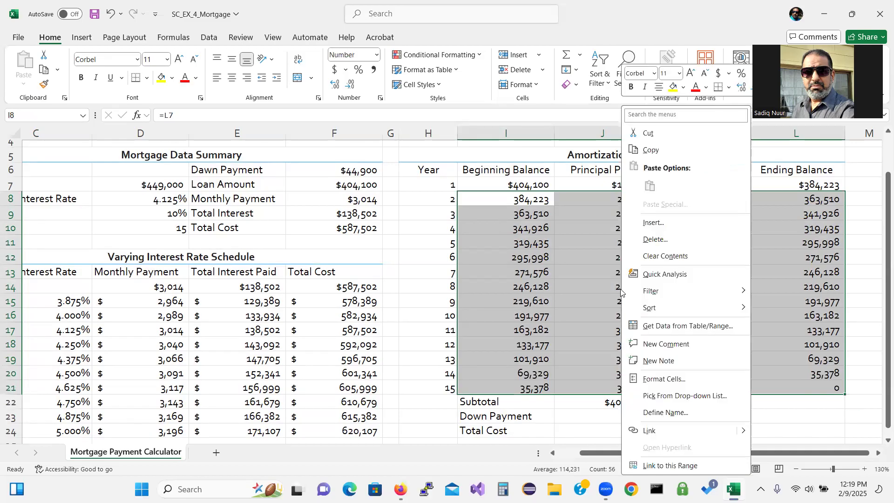
left_click(655, 384)
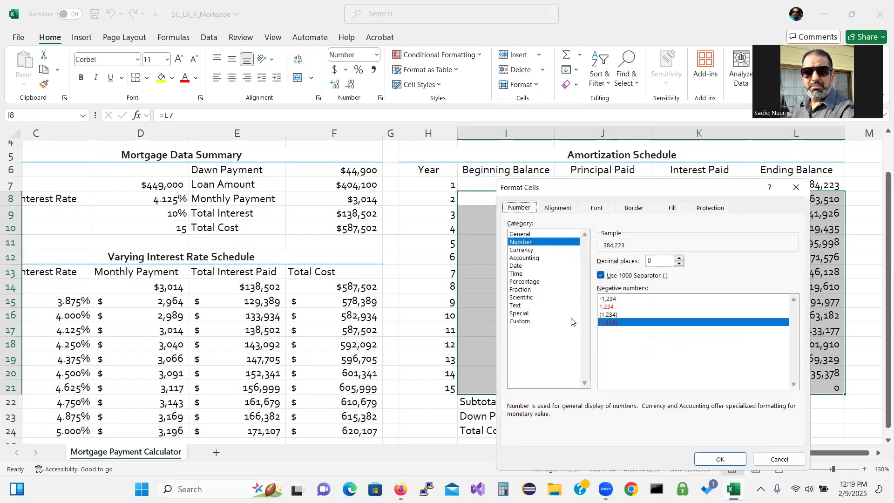
left_click(526, 250)
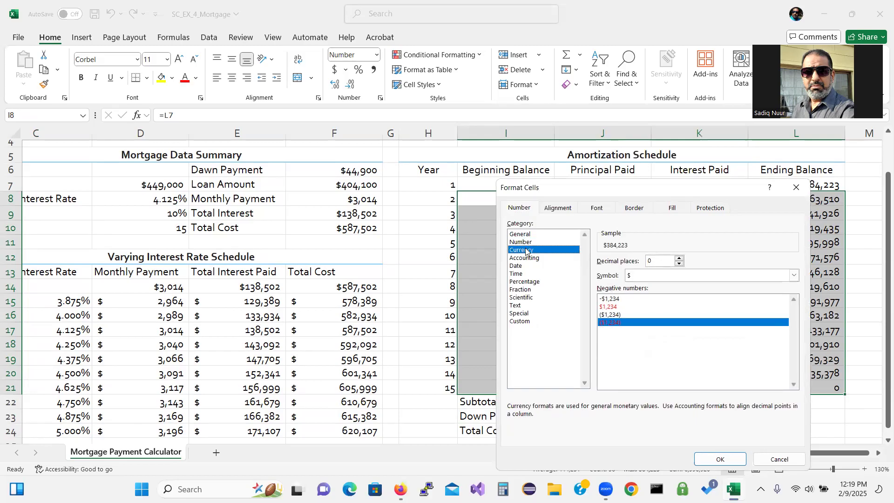
left_click(716, 459)
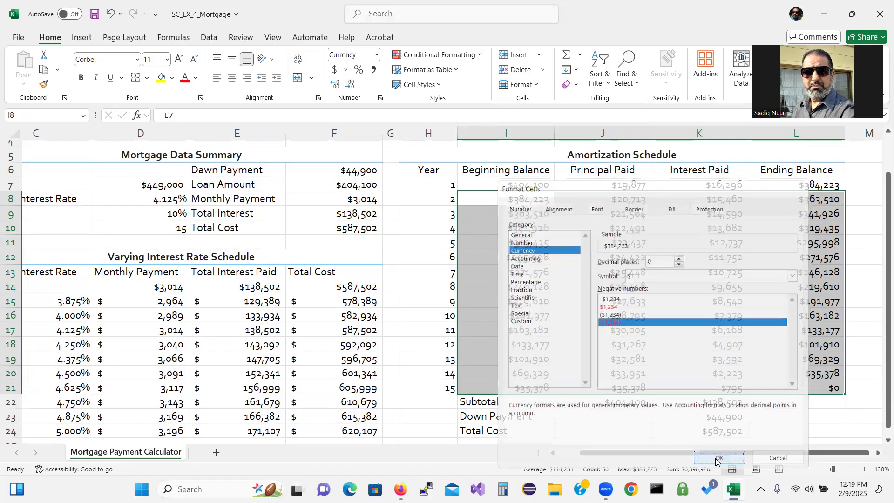
left_click(792, 422)
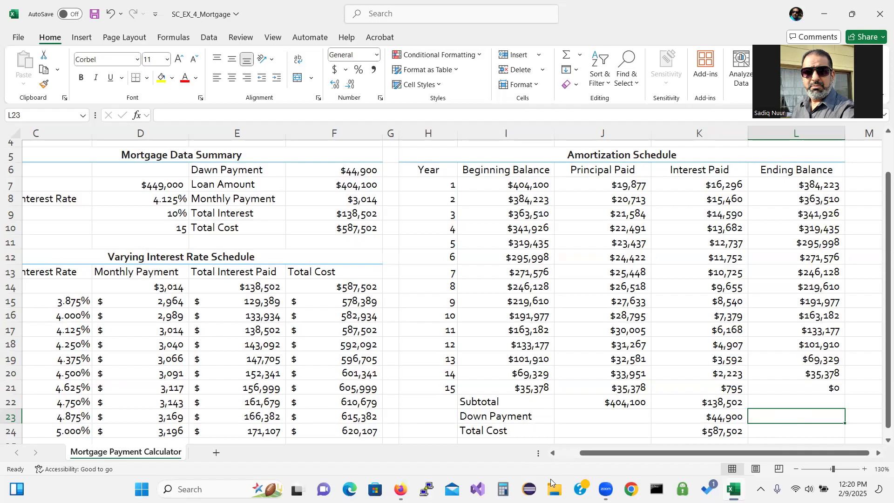
Add a medium solid outline border in the green theme color around the Mortgage Data Summary, C5:F10
left_click(796, 469)
left_click(797, 469)
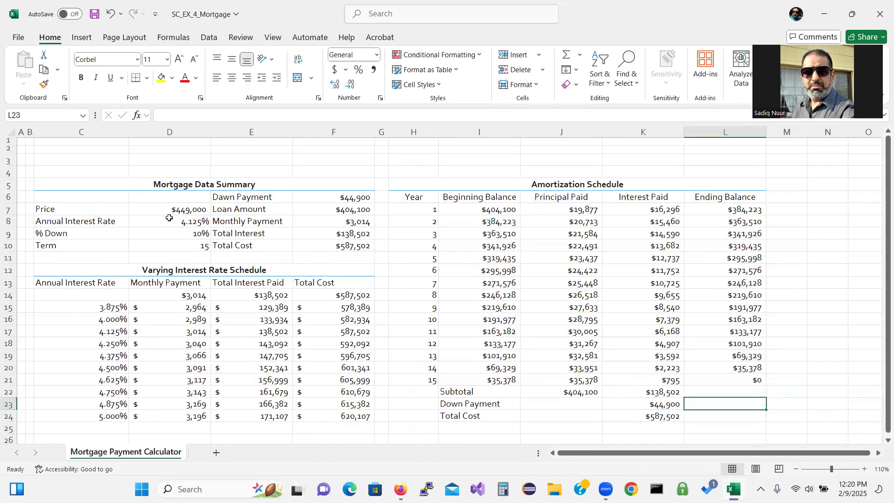
right_click(60, 186)
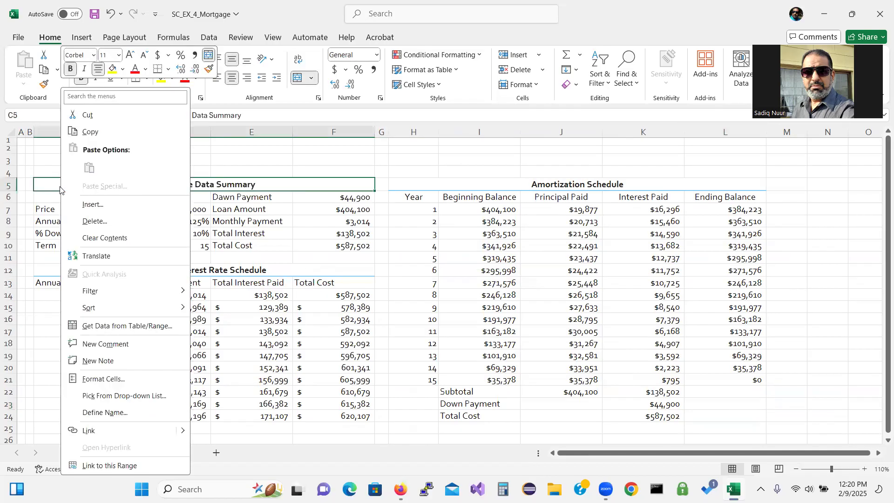
left_click(60, 185)
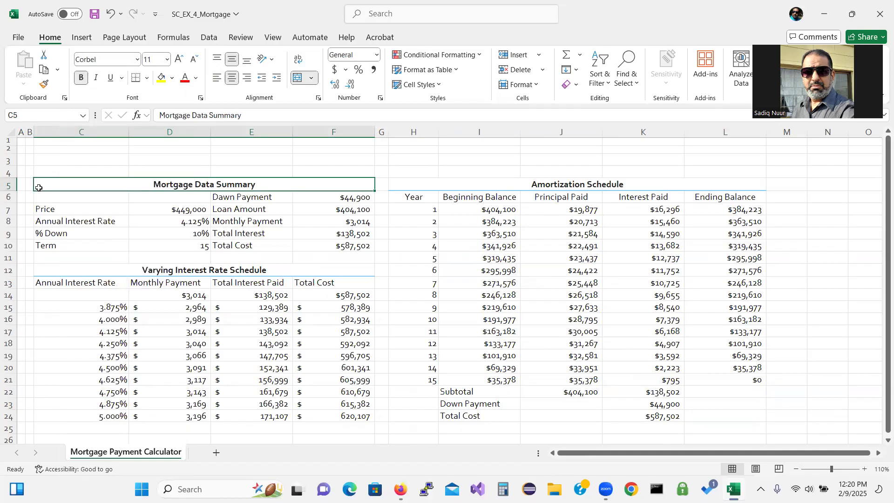
left_click_drag(60, 186, 66, 248)
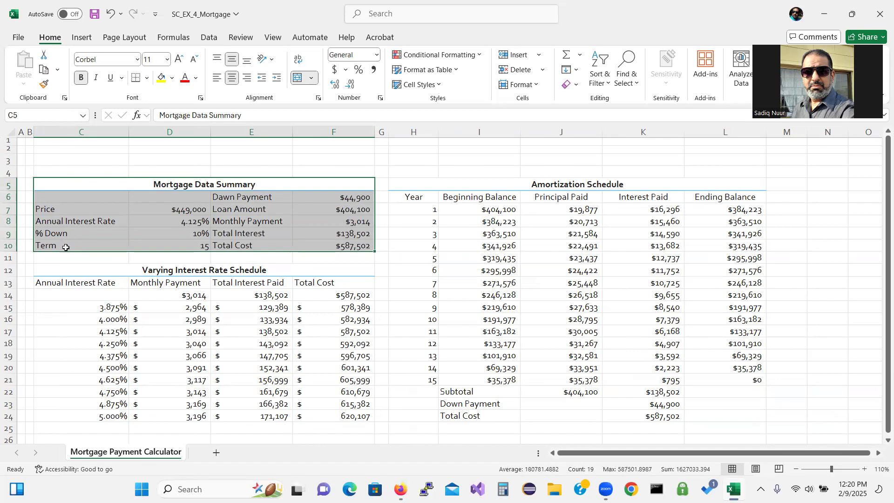
right_click(104, 220)
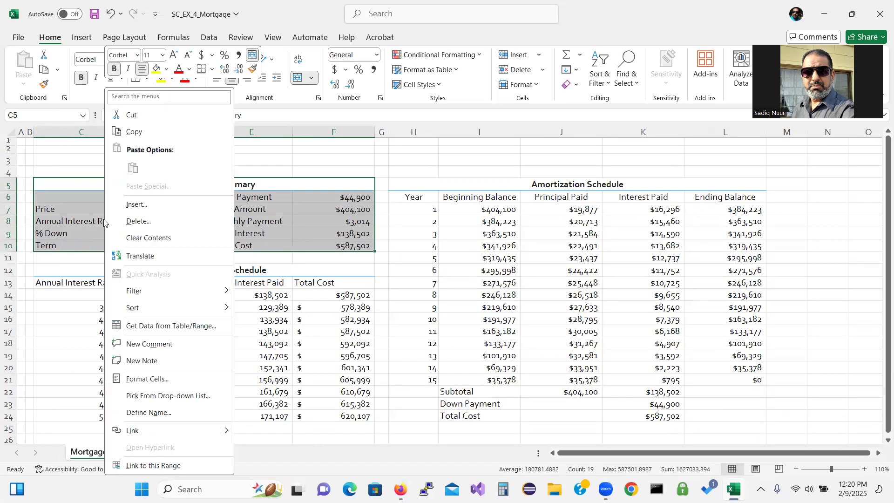
left_click(158, 380)
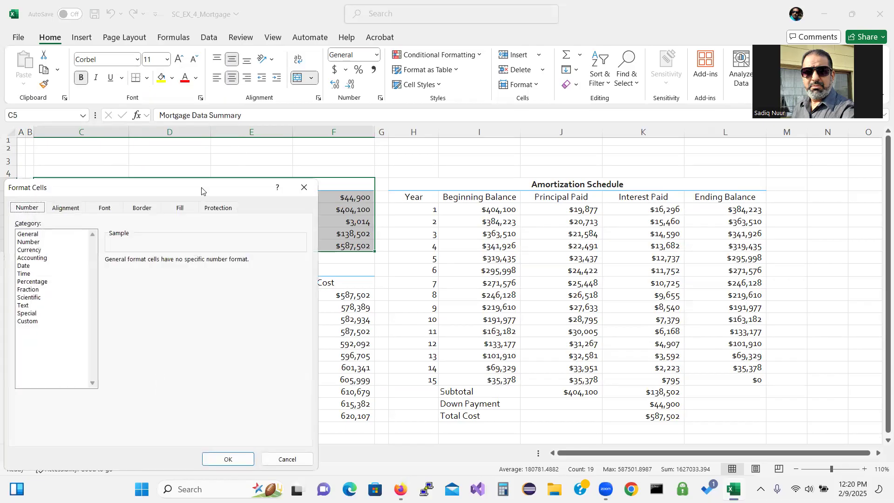
left_click_drag(201, 191, 617, 127)
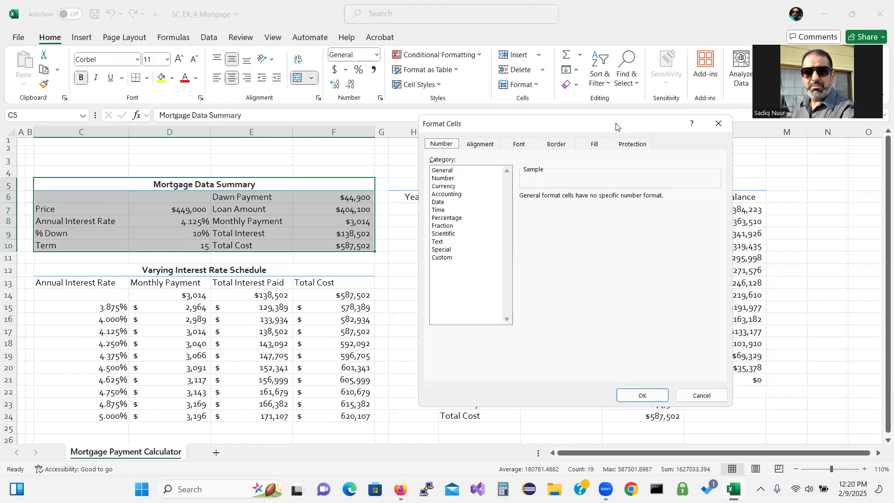
left_click(558, 146)
left_click(559, 145)
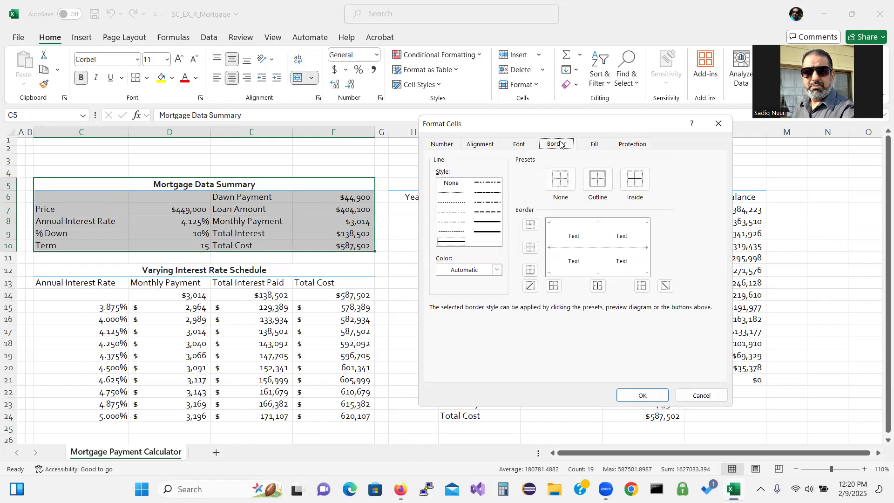
left_click(497, 270)
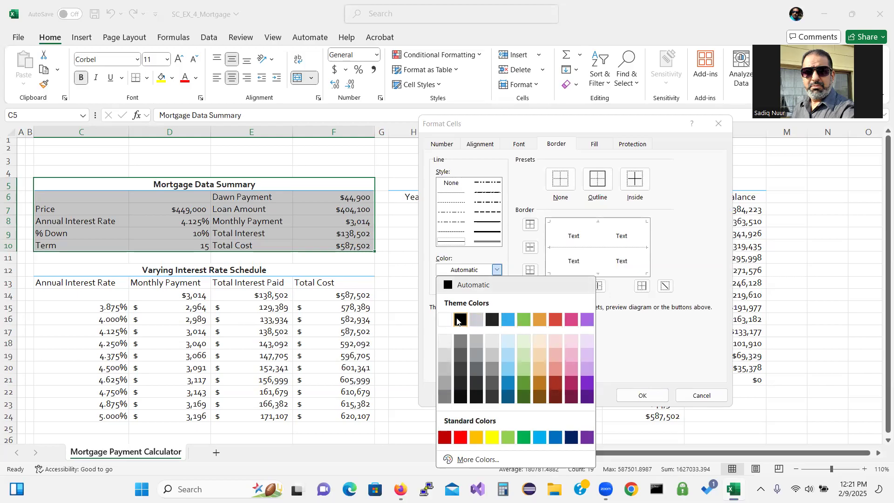
left_click(524, 320)
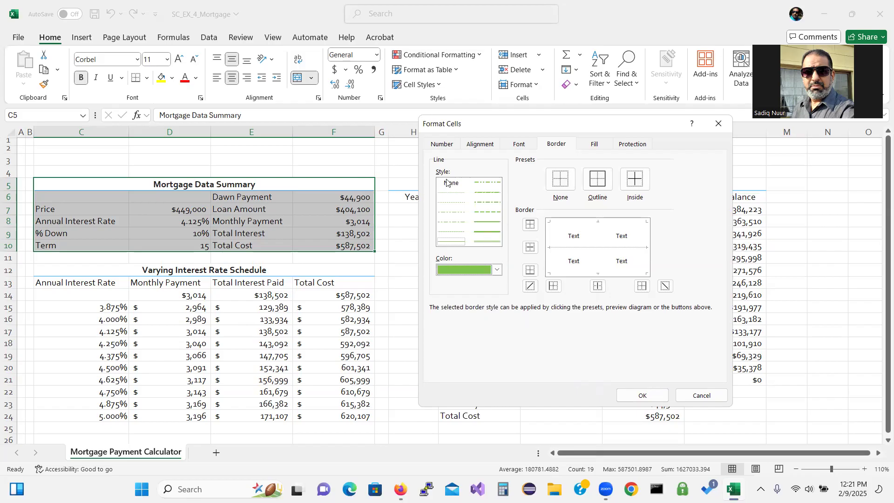
left_click(484, 224)
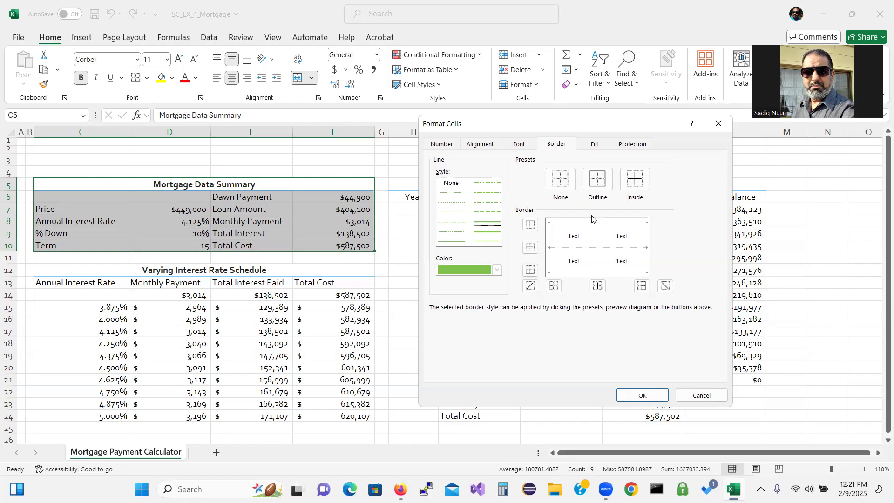
left_click(598, 182)
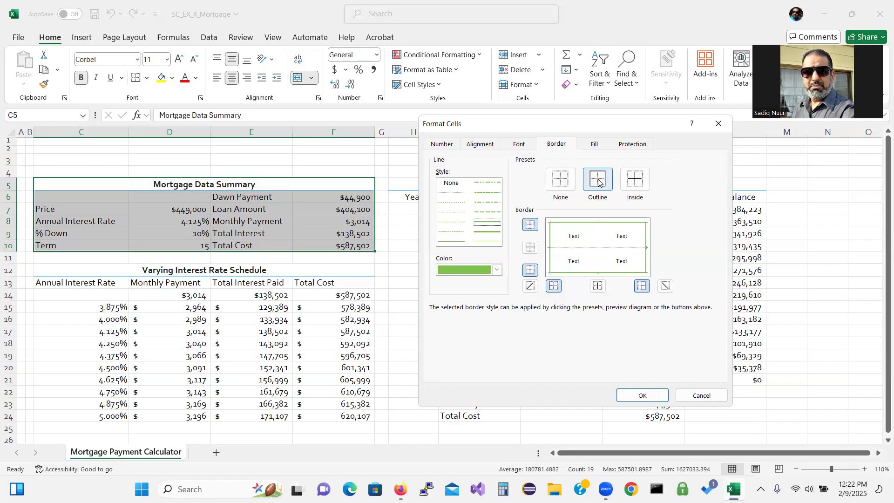
Add thin solid green vertical borders between the columns inside the Mortgage Data Summary and apply the border settings
left_click(451, 243)
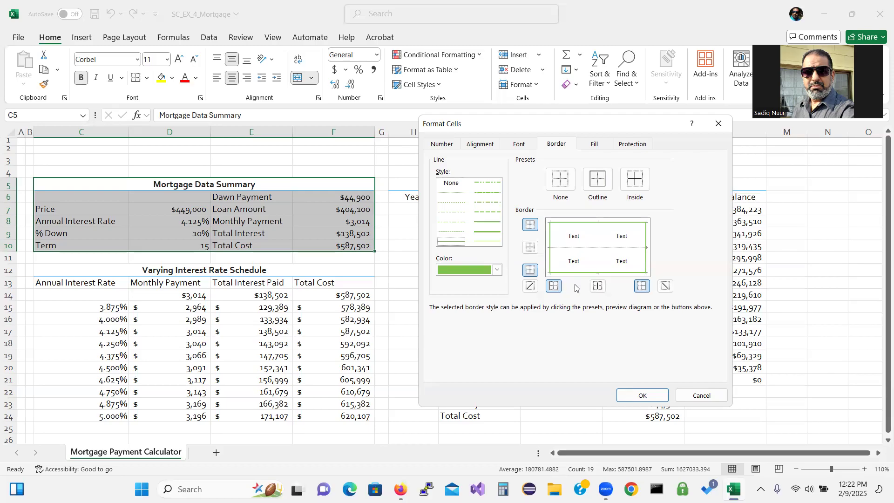
left_click(599, 286)
left_click(641, 396)
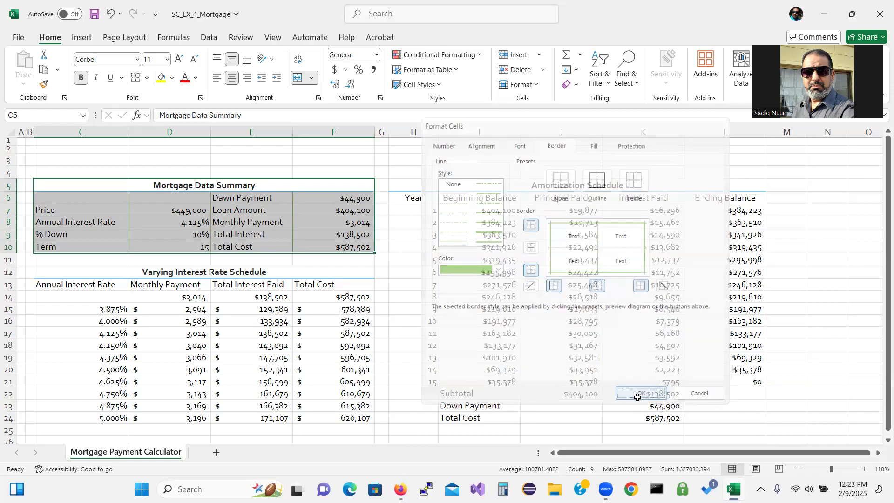
left_click(398, 287)
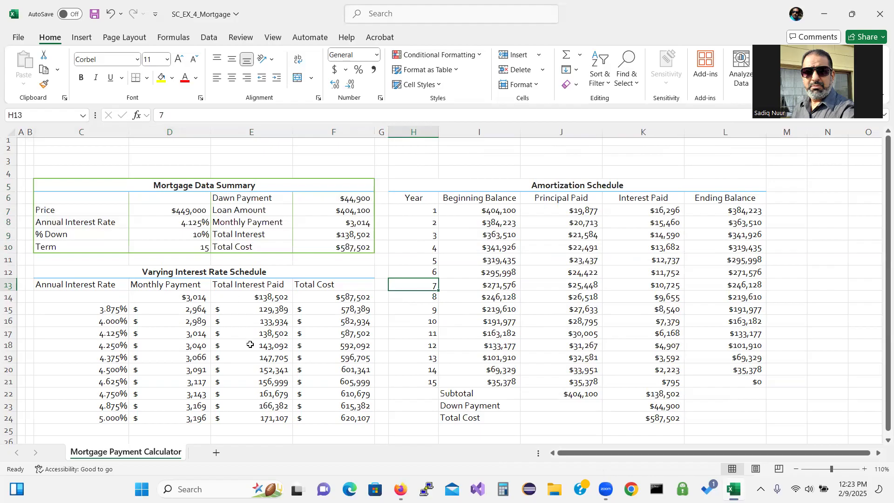
Add a thin solid green bottom border to the blank cells C6:D6 under the Mortgage Data Summary title
left_click(73, 198)
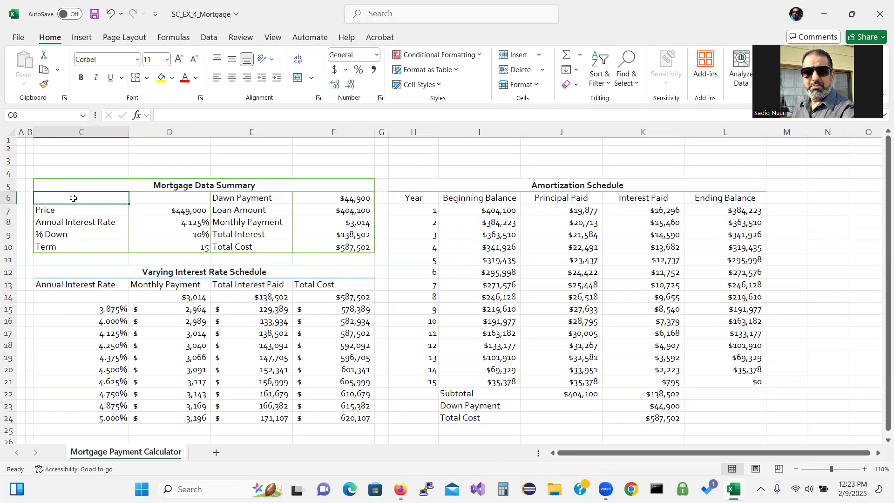
left_click_drag(73, 198, 155, 195)
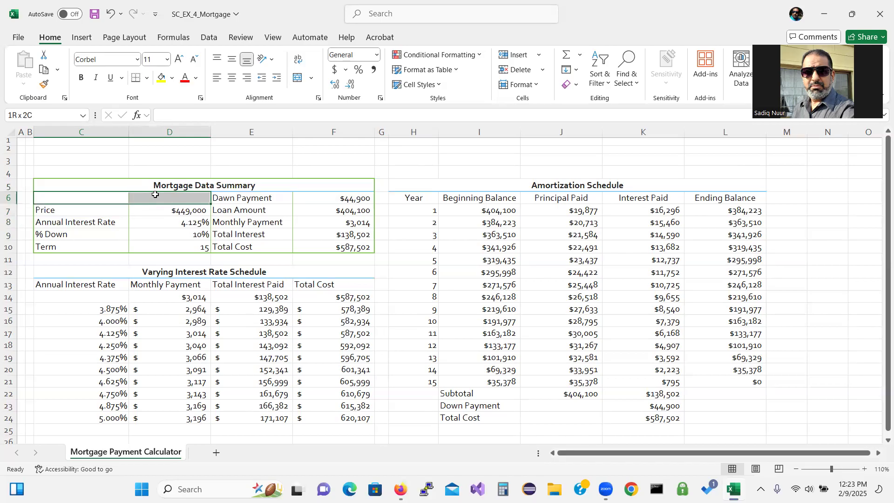
left_click_drag(155, 195, 155, 194)
right_click(155, 197)
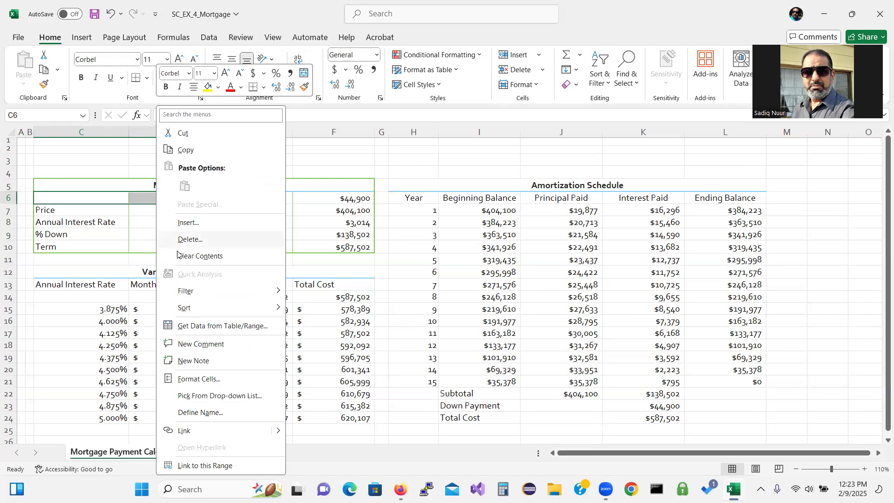
left_click(209, 379)
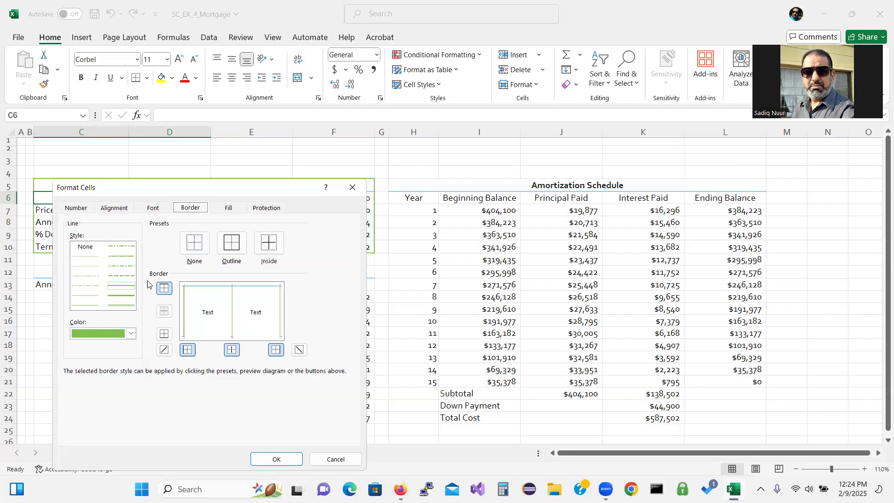
left_click(125, 290)
left_click(86, 306)
left_click(165, 335)
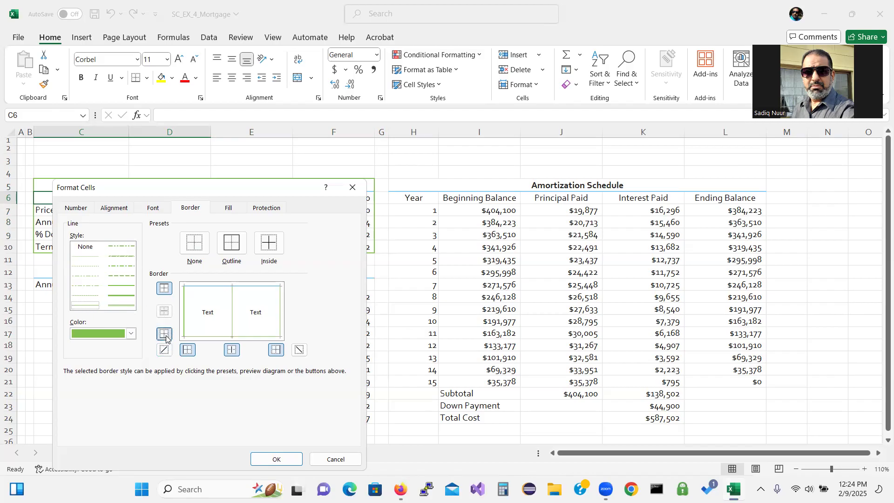
left_click(270, 456)
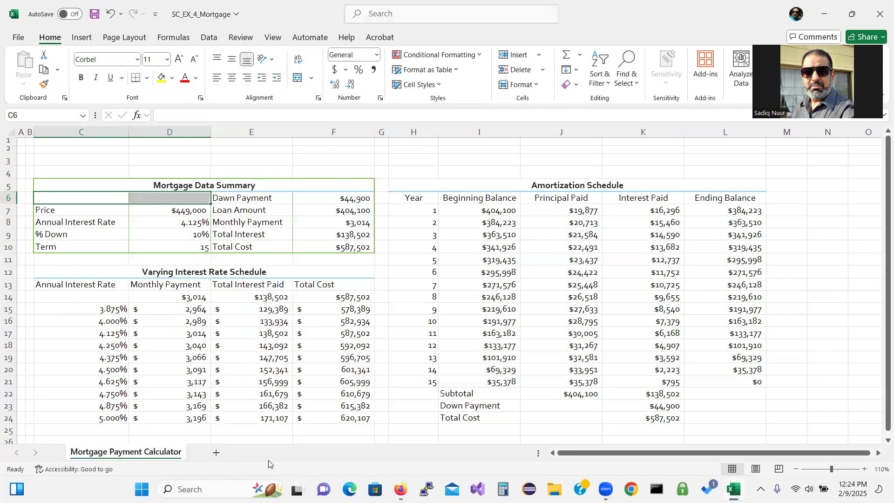
left_click(271, 338)
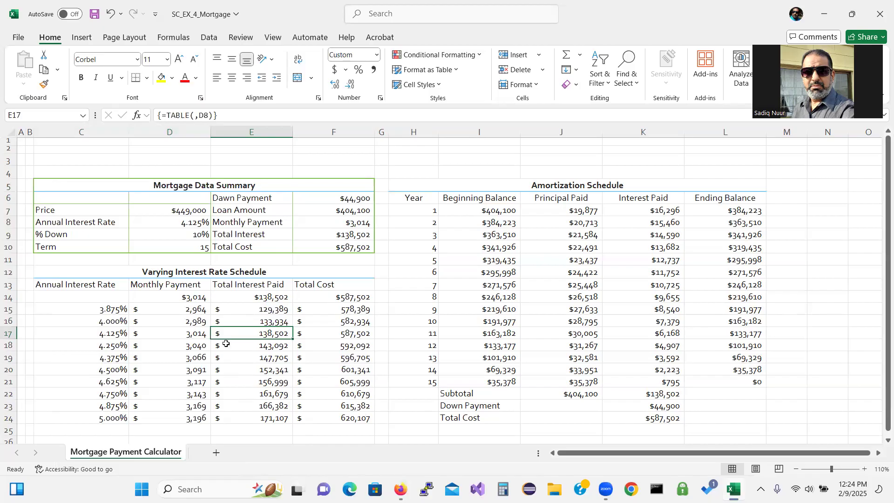
Add a thin solid green bottom border across C6:F6, the first row below the Mortgage Data Summary title
left_click(89, 198)
left_click_drag(89, 198, 316, 199)
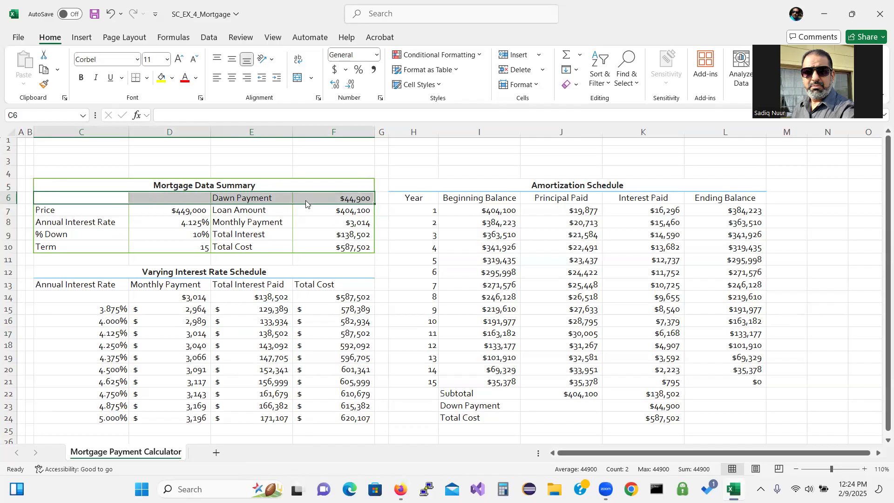
right_click(306, 200)
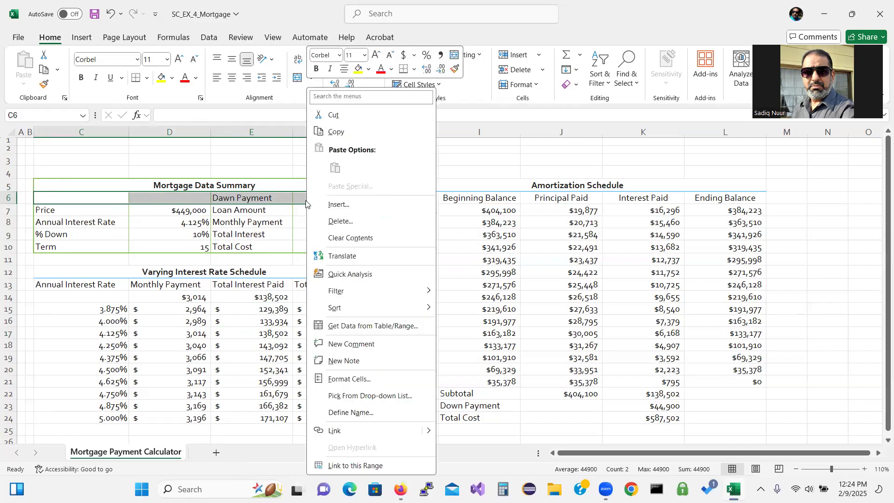
left_click(342, 379)
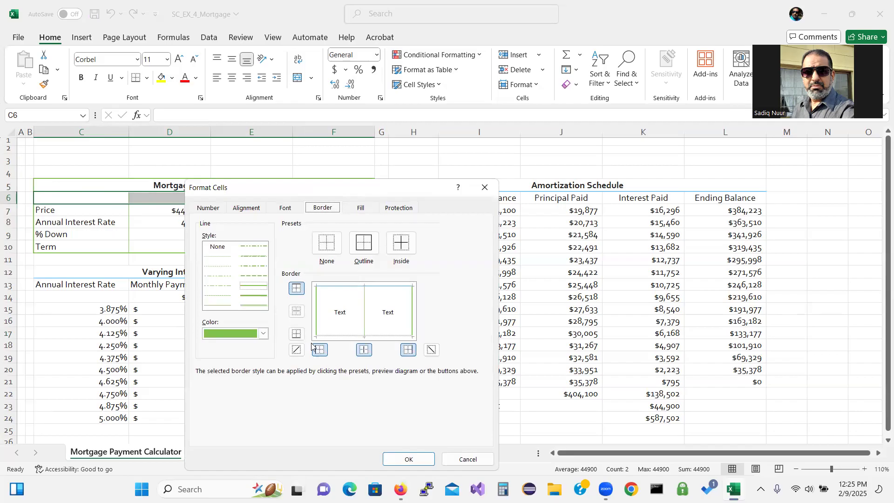
left_click(298, 335)
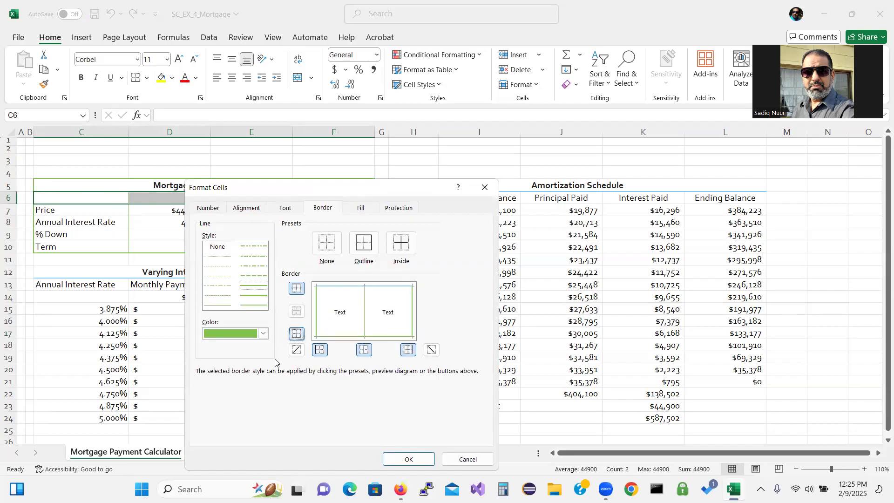
left_click(219, 306)
left_click(297, 334)
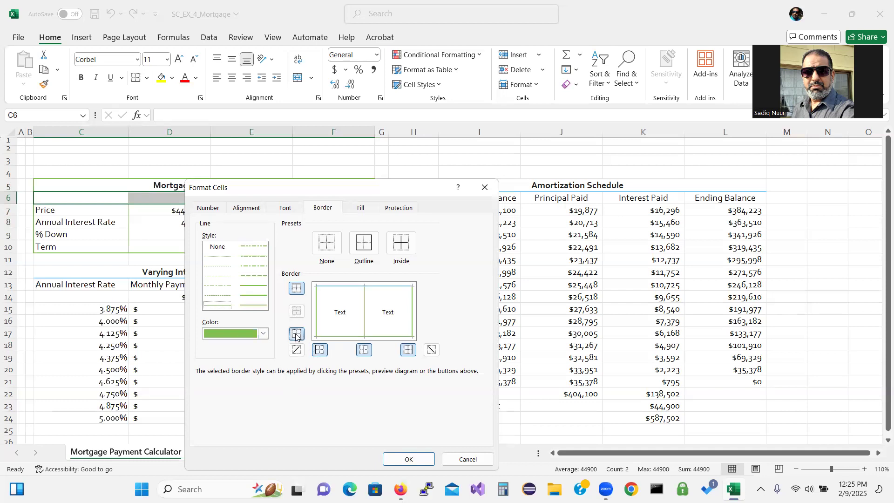
left_click(402, 459)
left_click(265, 234)
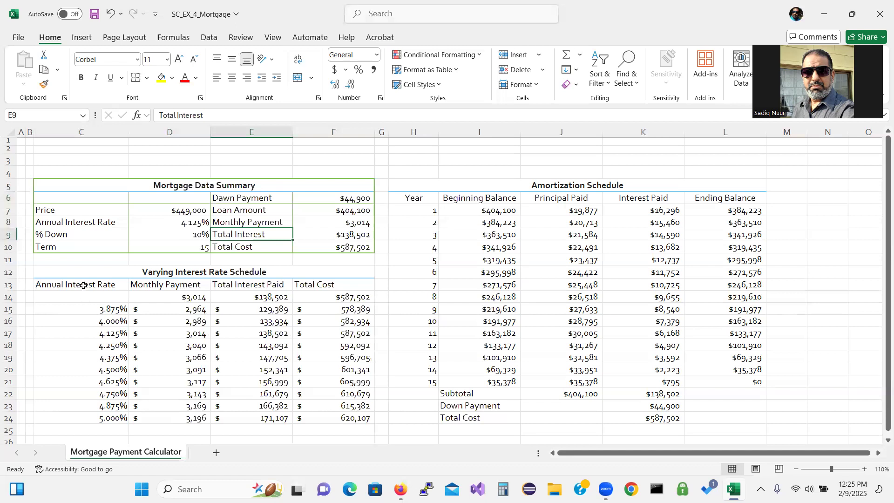
Add a medium solid outline border in the green theme color around the Varying Interest Rate Schedule, C12:F24
left_click_drag(82, 277, 123, 421)
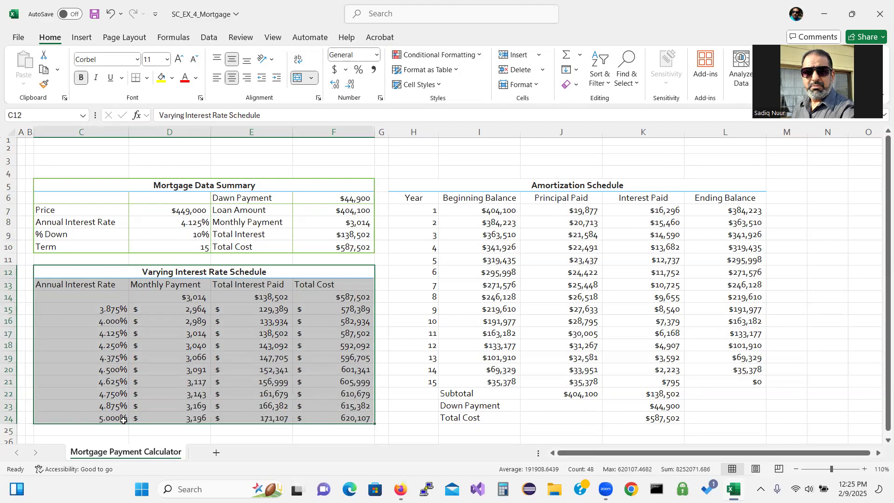
right_click(132, 315)
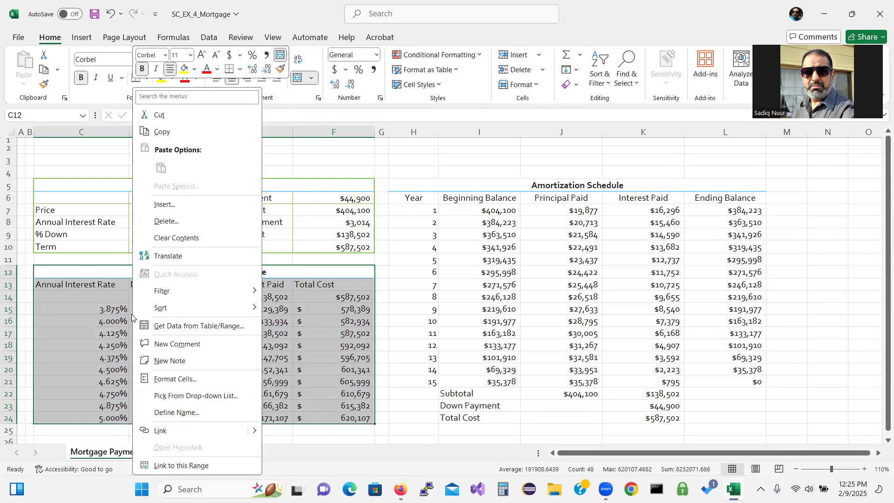
left_click(174, 381)
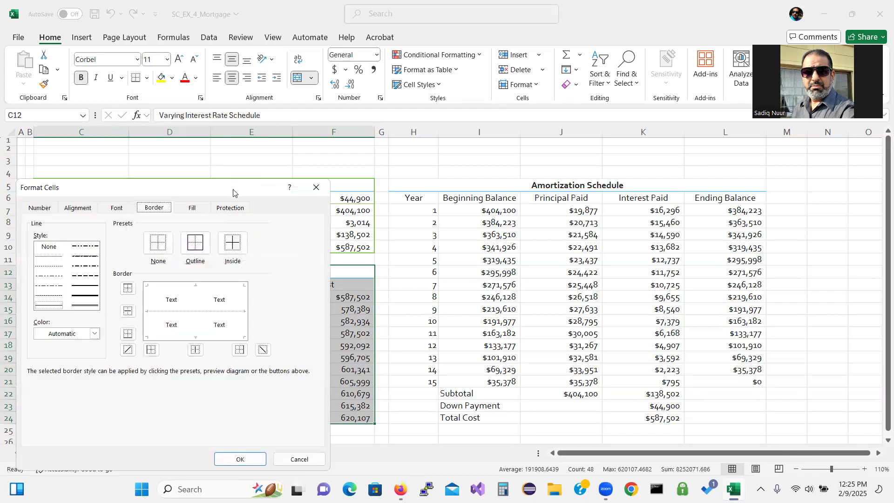
left_click_drag(233, 193, 563, 127)
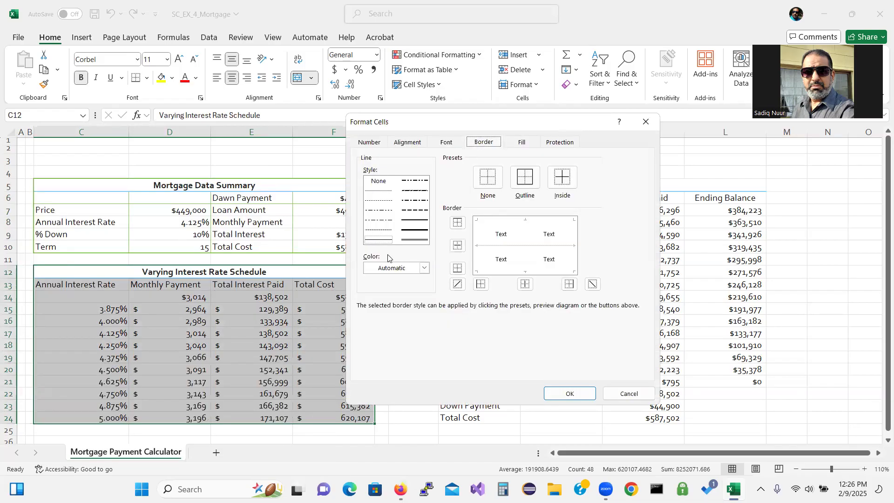
left_click(424, 269)
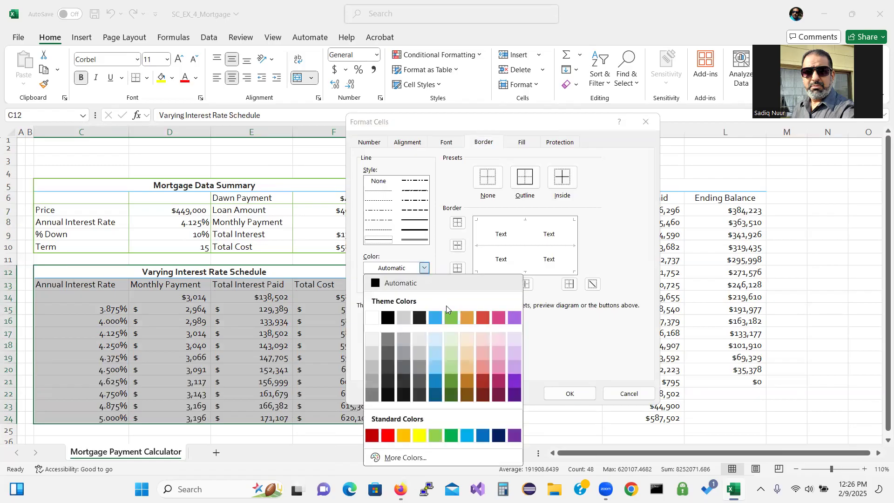
left_click(451, 318)
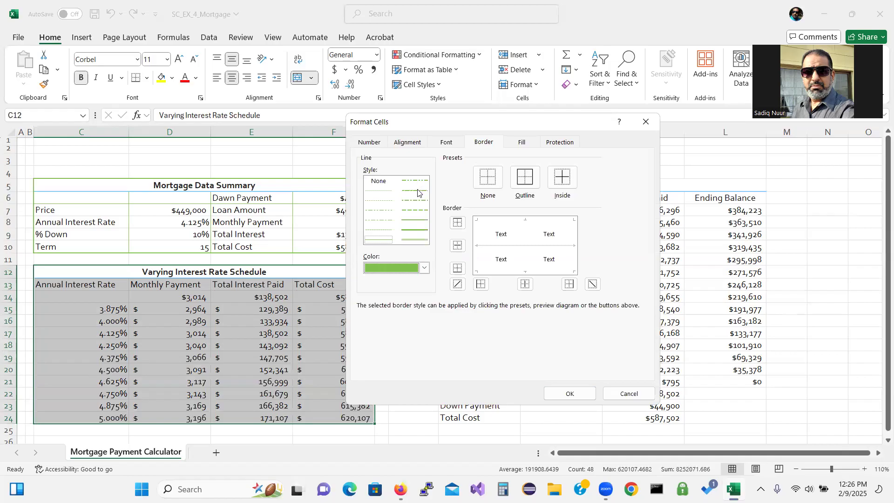
left_click(416, 221)
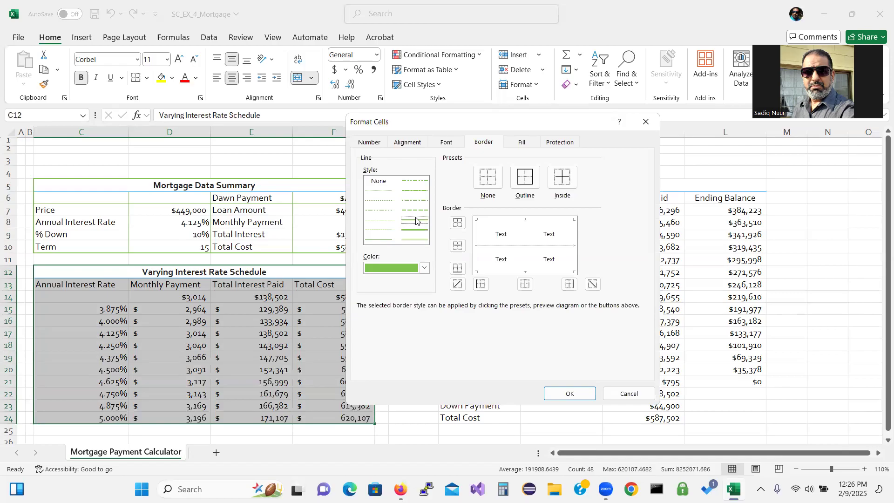
left_click(526, 184)
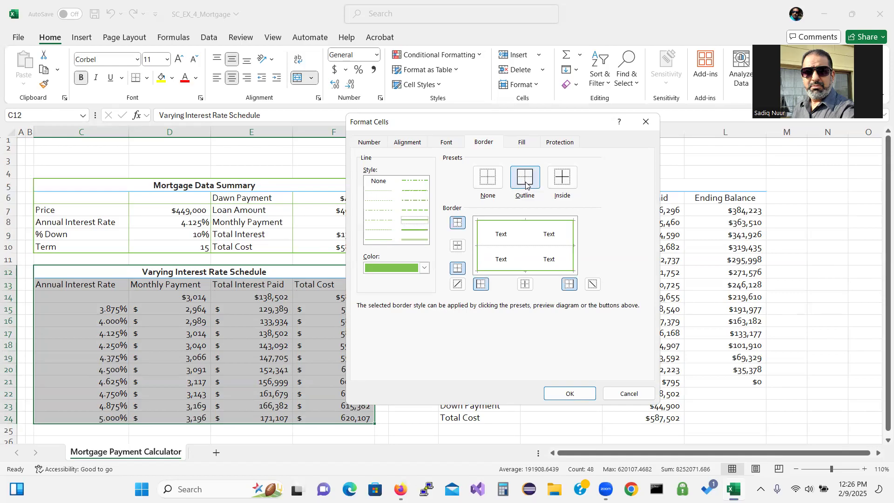
Add thin solid green vertical borders between the columns of the Varying Interest Rate Schedule and apply the border settings
left_click(377, 240)
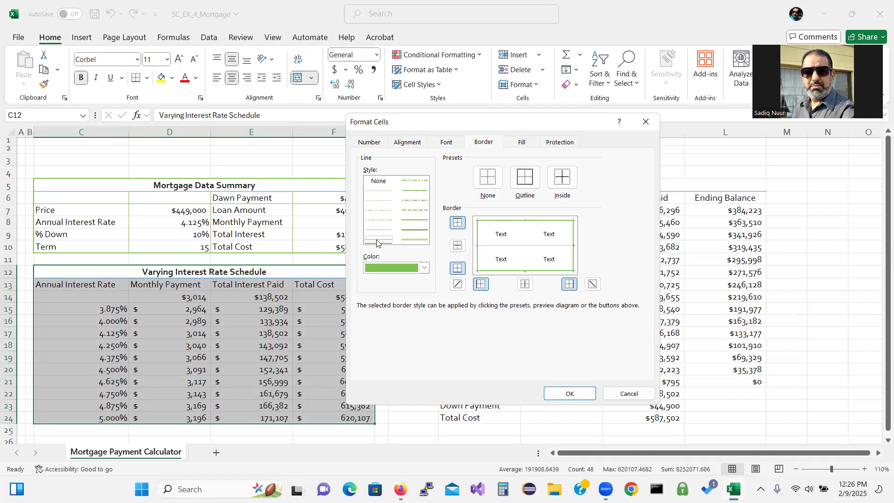
left_click(525, 285)
left_click(565, 394)
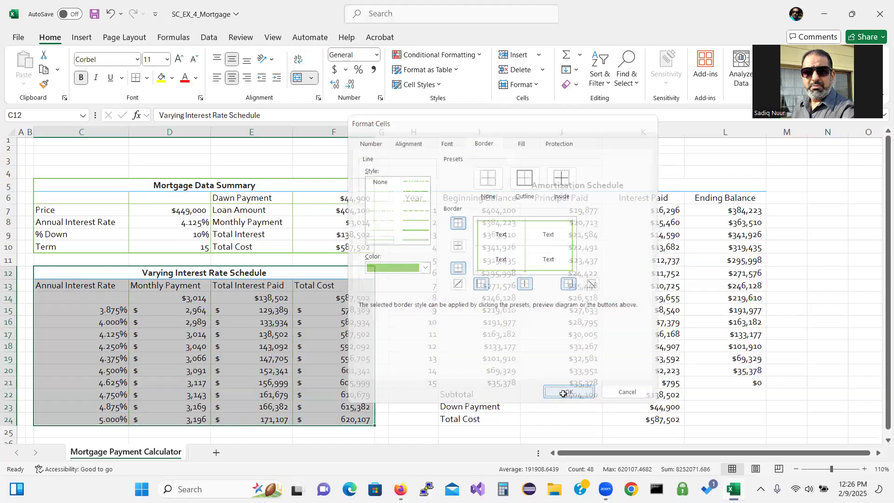
left_click(328, 381)
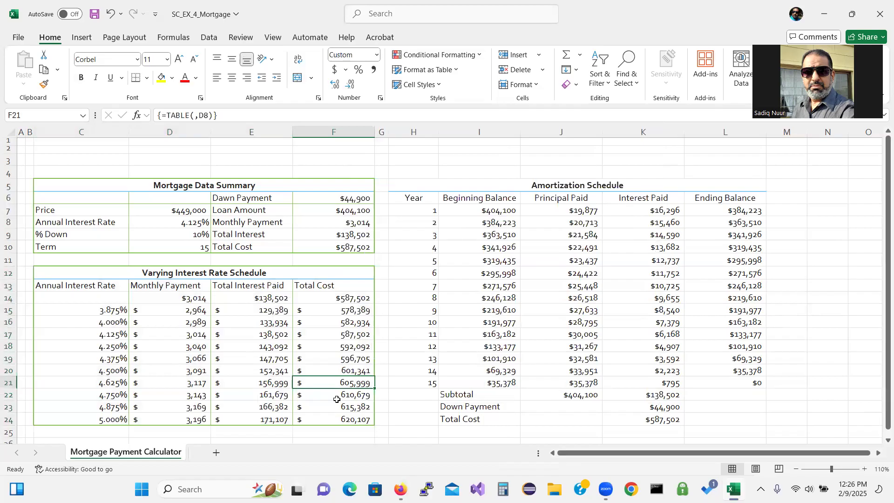
Add a thin solid green bottom border to the column headings C13:F13 of the Varying Interest Rate Schedule
left_click(64, 286)
left_click_drag(123, 292, 298, 286)
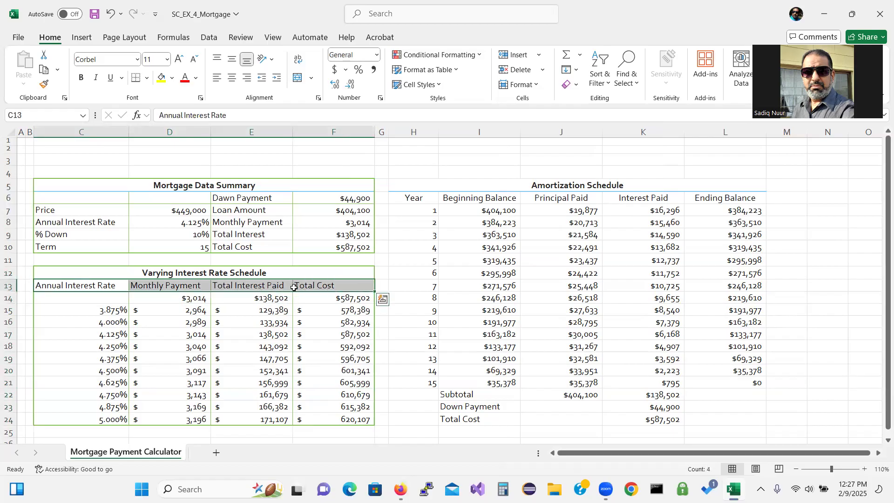
left_click(380, 99)
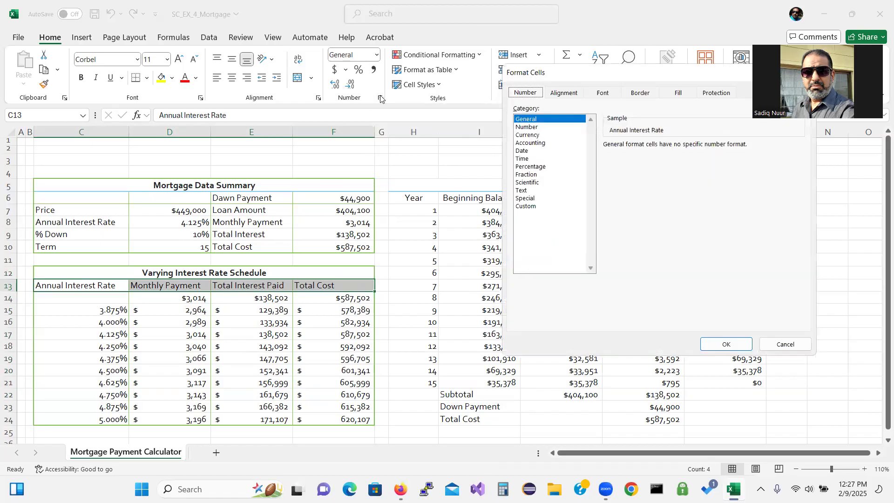
left_click_drag(586, 77, 488, 144)
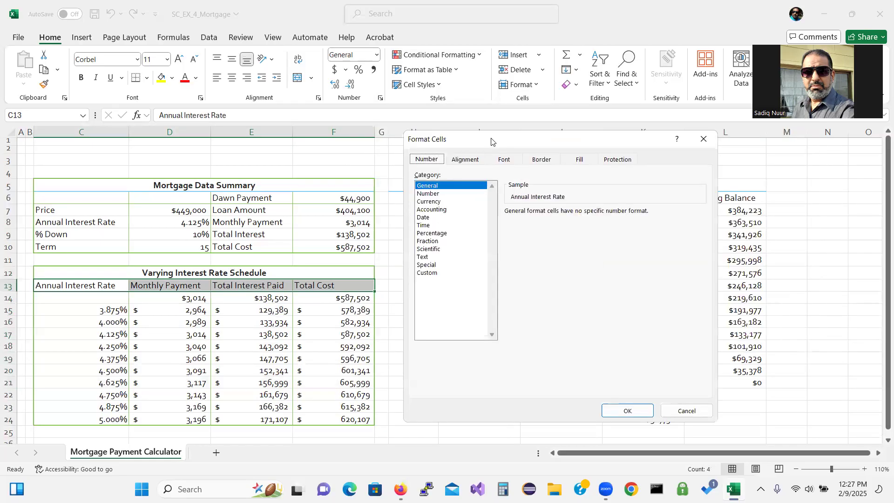
left_click(551, 161)
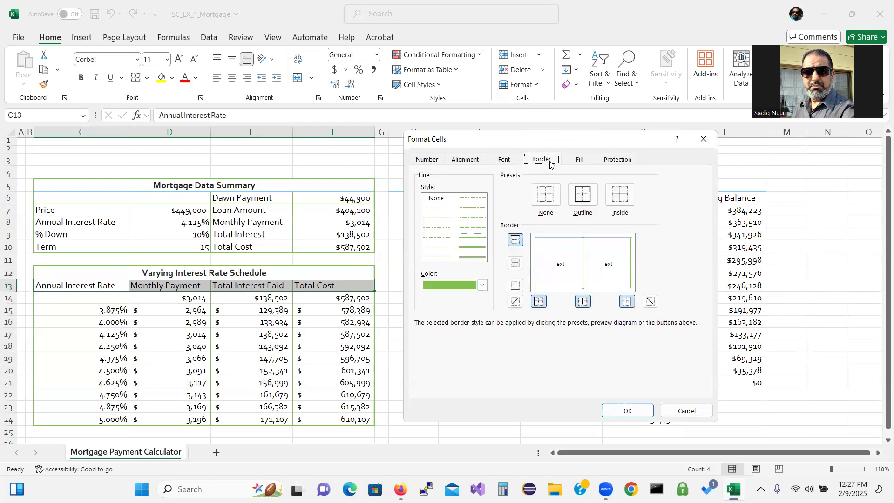
left_click(437, 257)
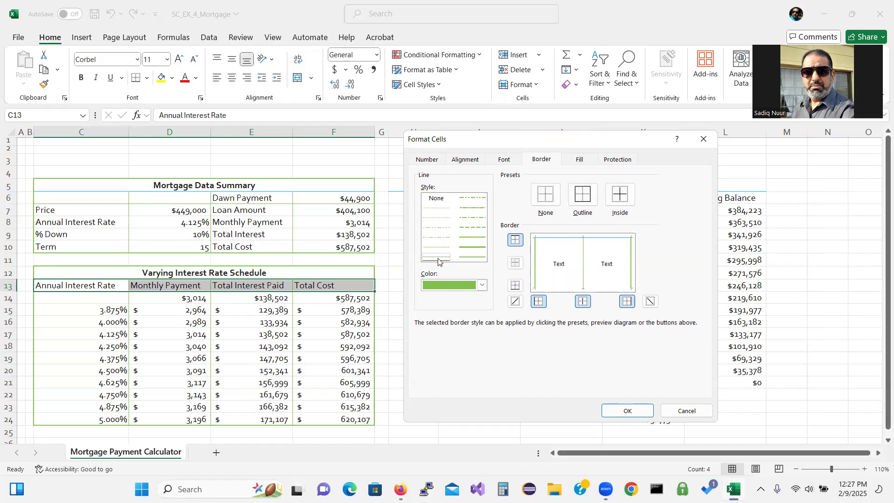
left_click(516, 290)
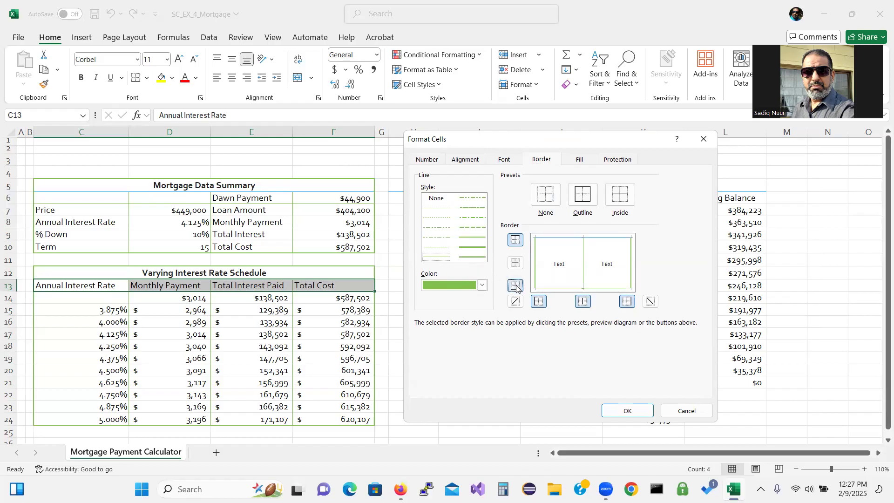
left_click(628, 412)
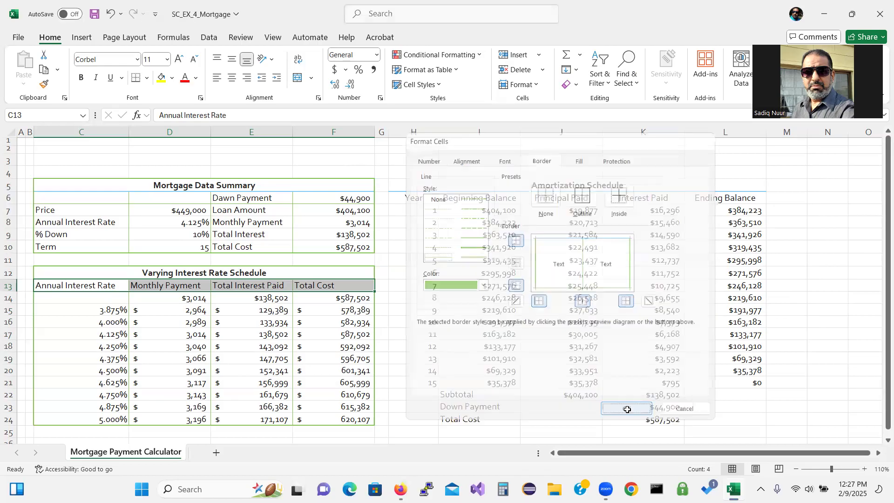
left_click(343, 356)
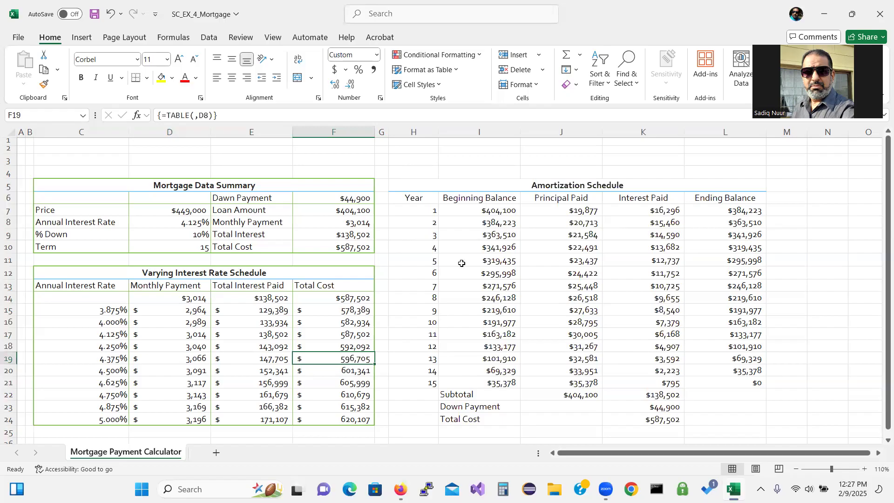
Add a medium solid outline border in the green theme color around the Amortization Schedule, H5:L24
left_click_drag(413, 186, 473, 420)
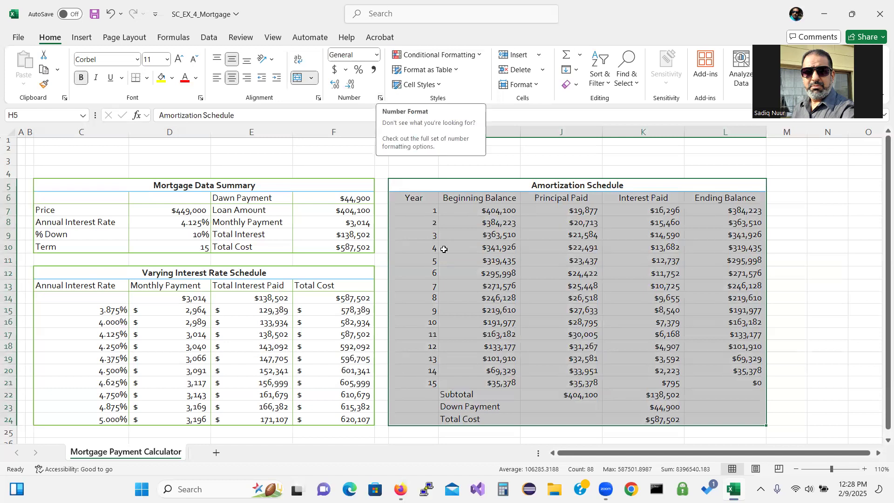
right_click(477, 252)
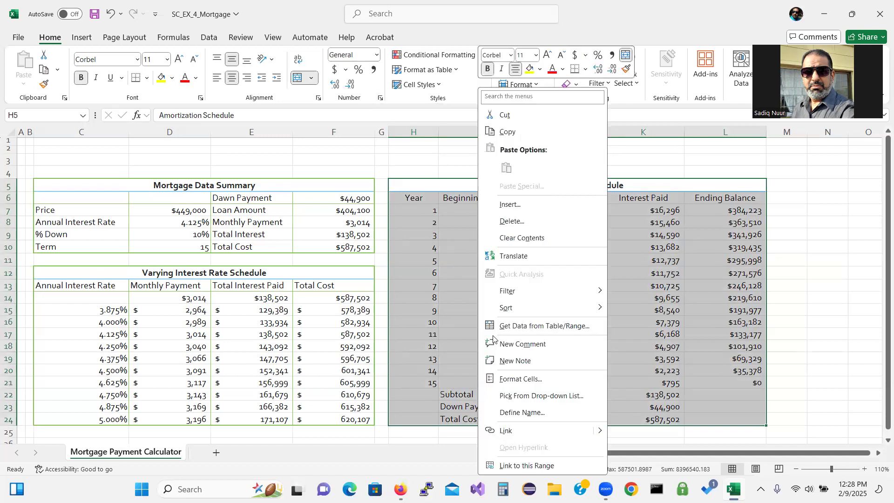
left_click(512, 381)
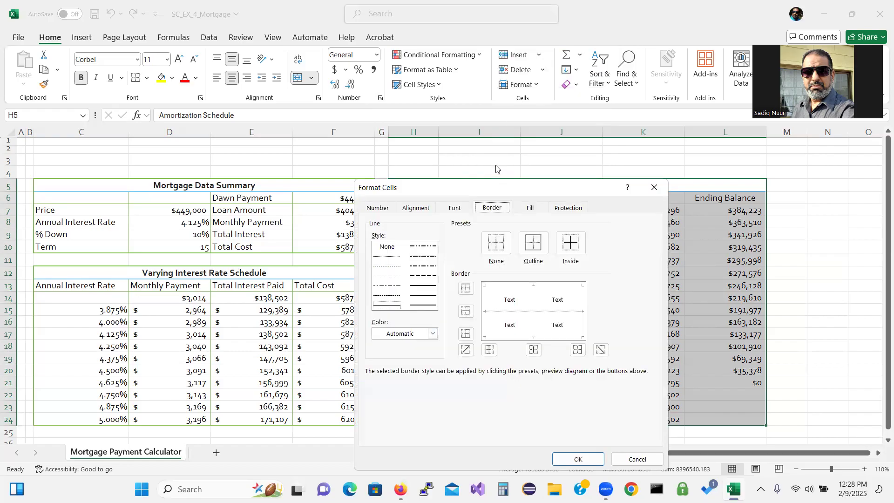
left_click_drag(496, 189, 485, 137)
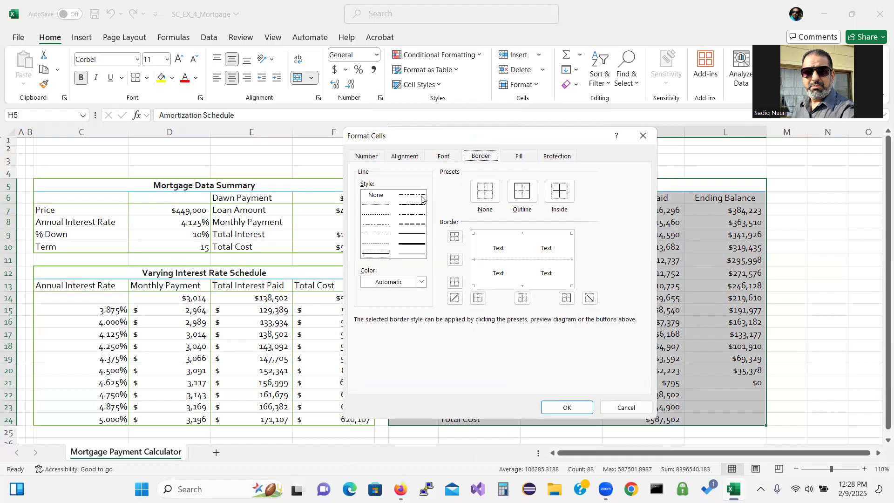
left_click(422, 281)
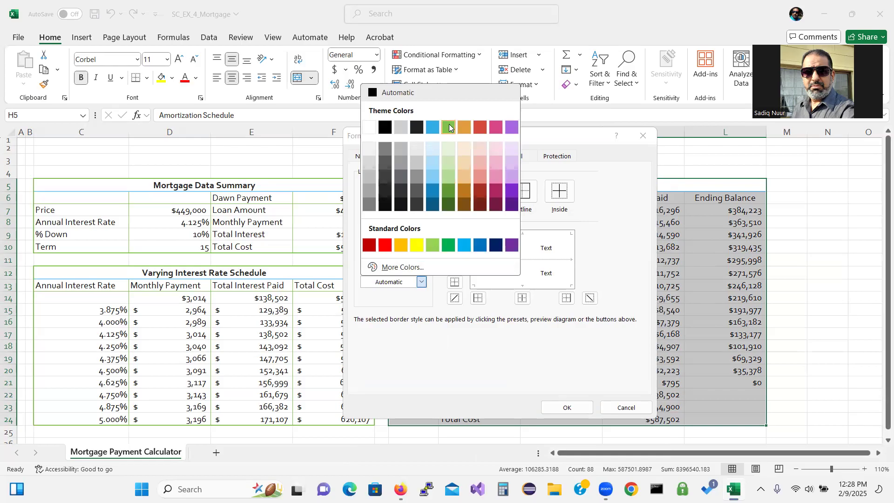
left_click(450, 126)
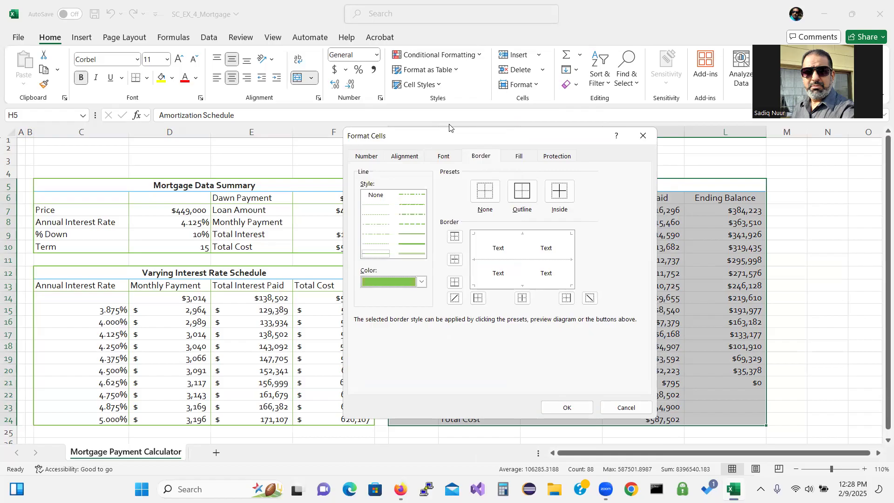
left_click(416, 236)
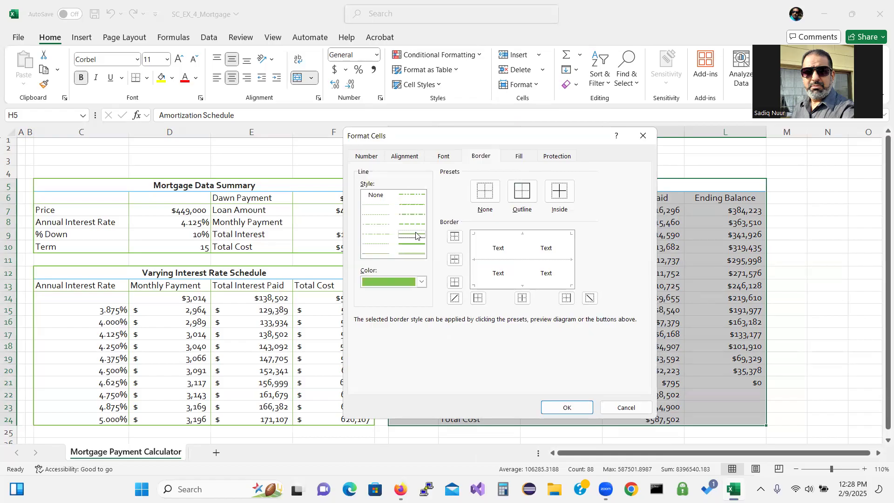
left_click(523, 192)
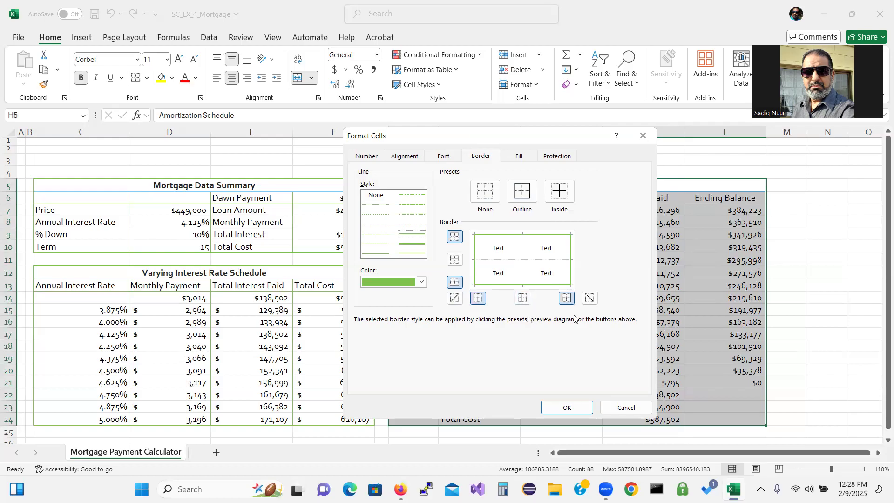
left_click(572, 407)
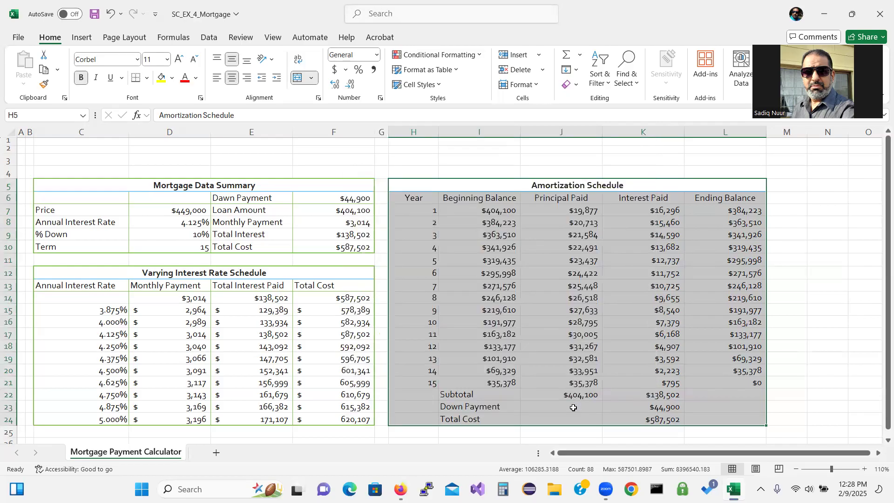
Add a thin solid green bottom border to the column headings H6:L6 of the Amortization Schedule
left_click(414, 196)
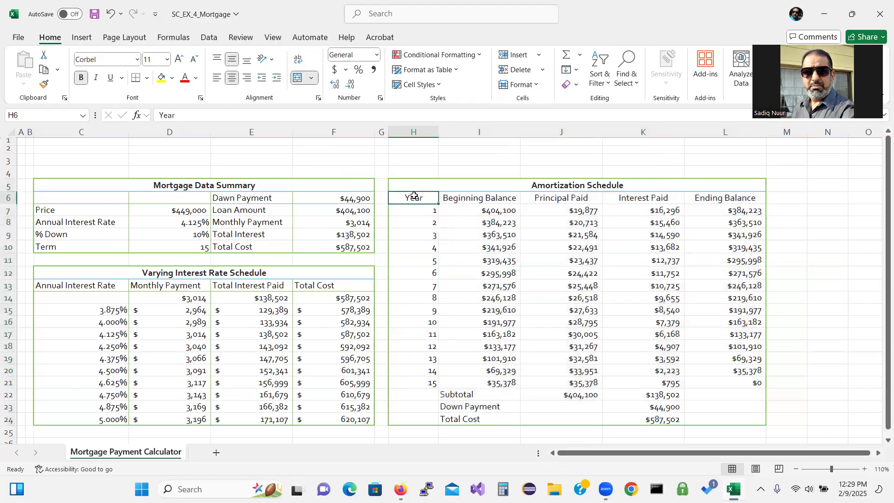
left_click_drag(415, 196, 726, 193)
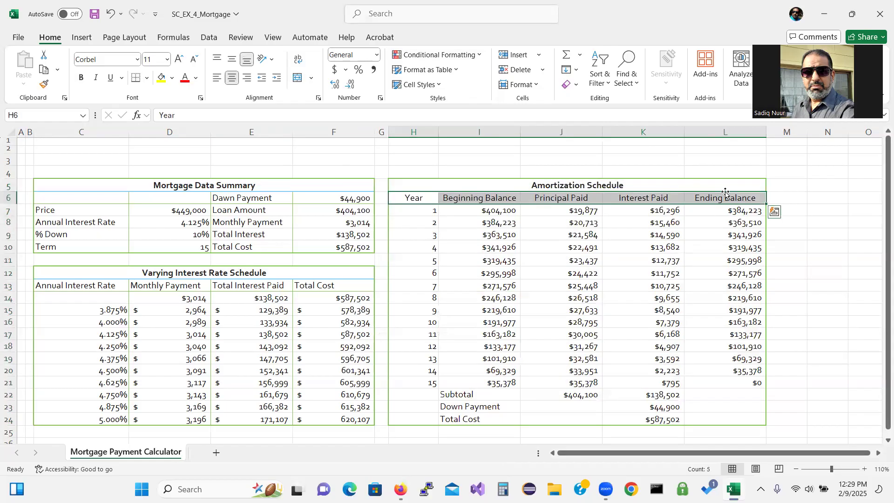
right_click(652, 200)
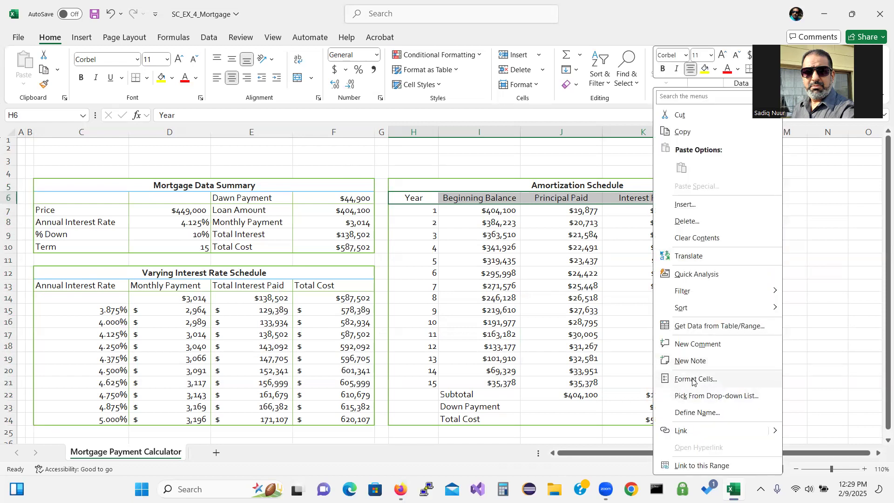
left_click(693, 380)
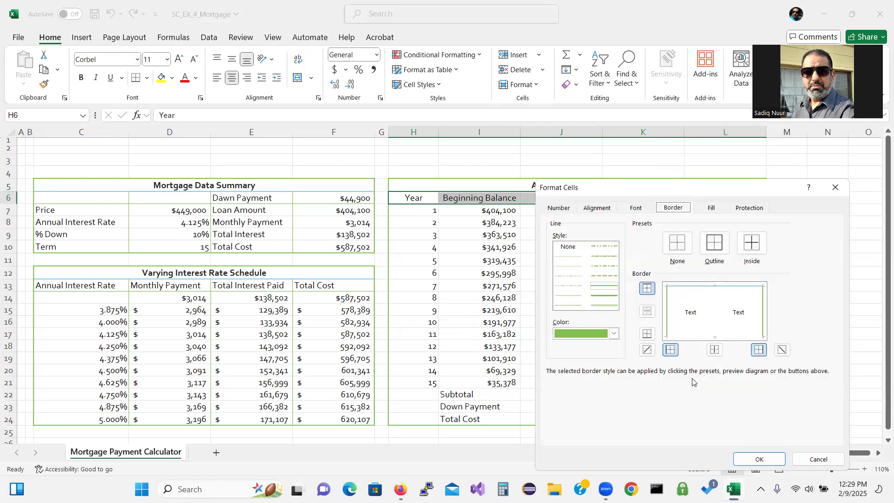
left_click(568, 305)
left_click(648, 335)
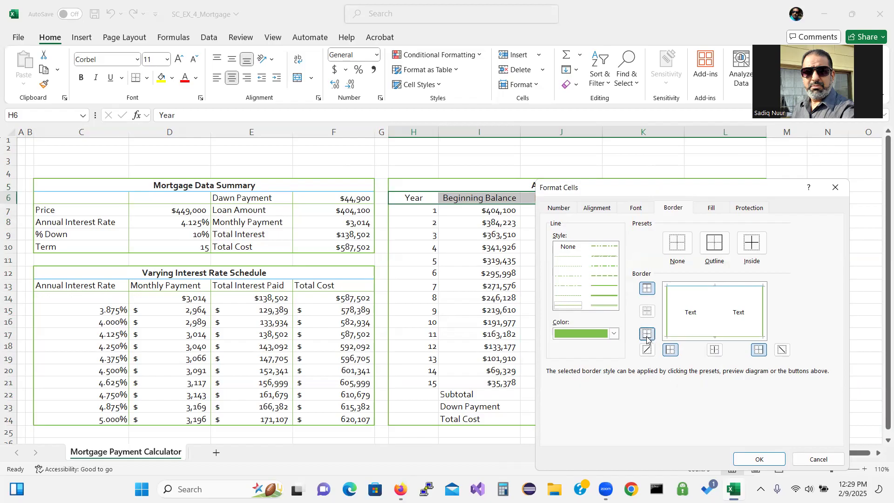
left_click(759, 459)
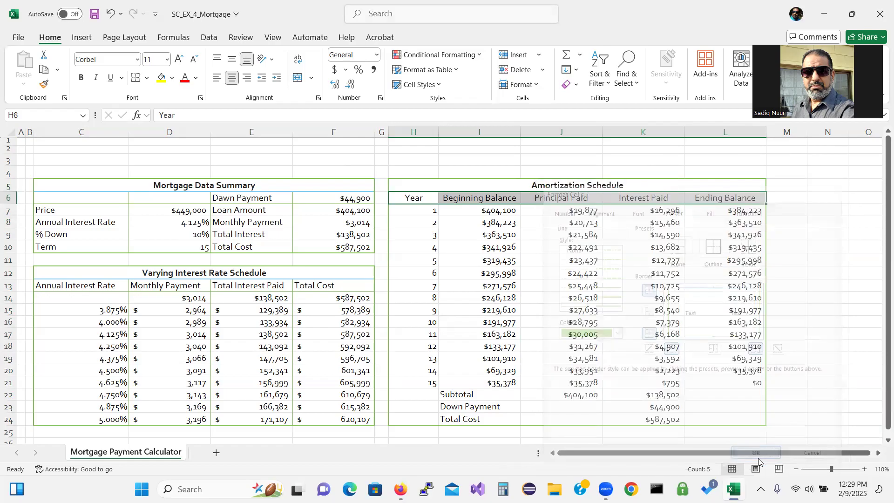
left_click(627, 321)
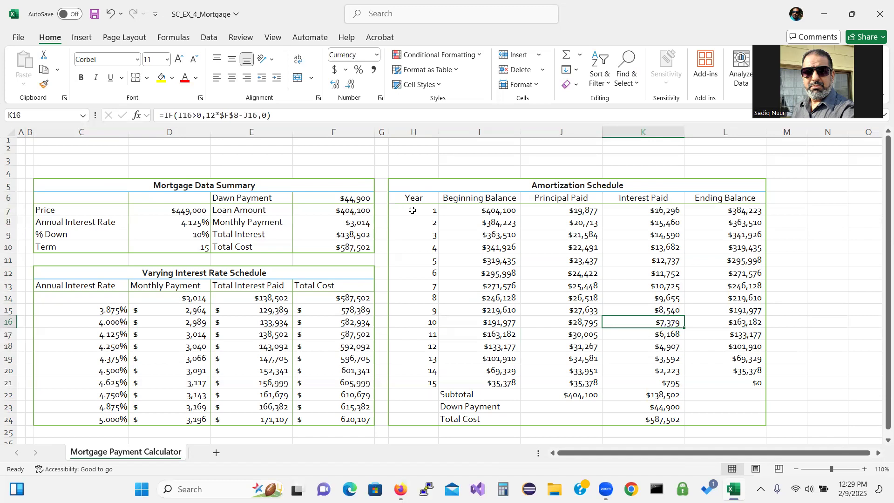
Undo the last two border changes on the Amortization Schedule
key("ctrl+z")
key("ctrl+z")
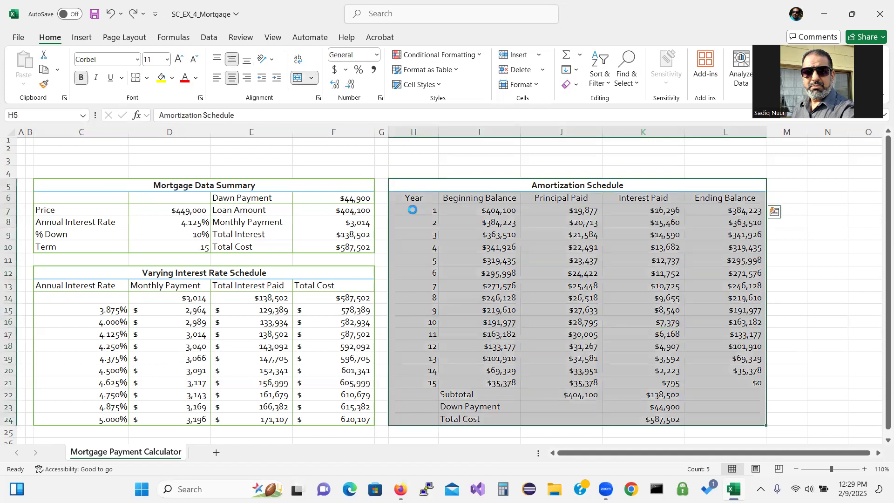
left_click(475, 248)
Add medium solid outline and inside vertical borders in the green theme color to the Amortization Schedule, H5:L24
left_click_drag(412, 192, 484, 421)
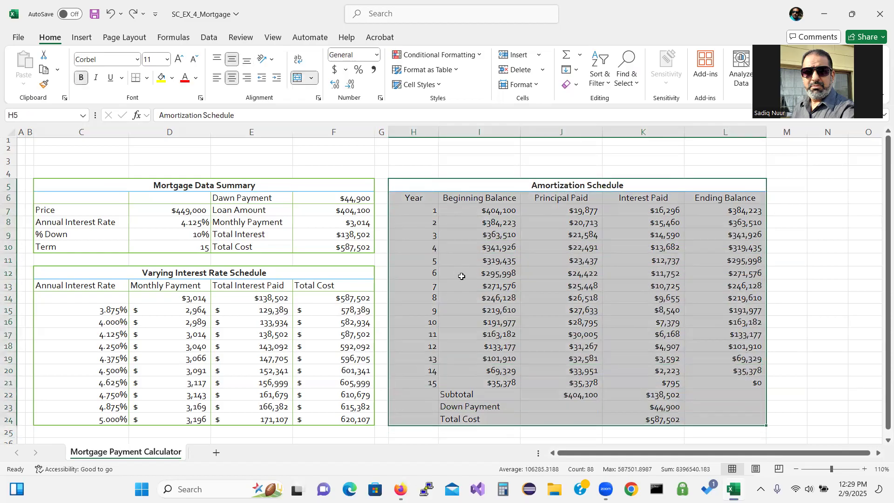
right_click(464, 246)
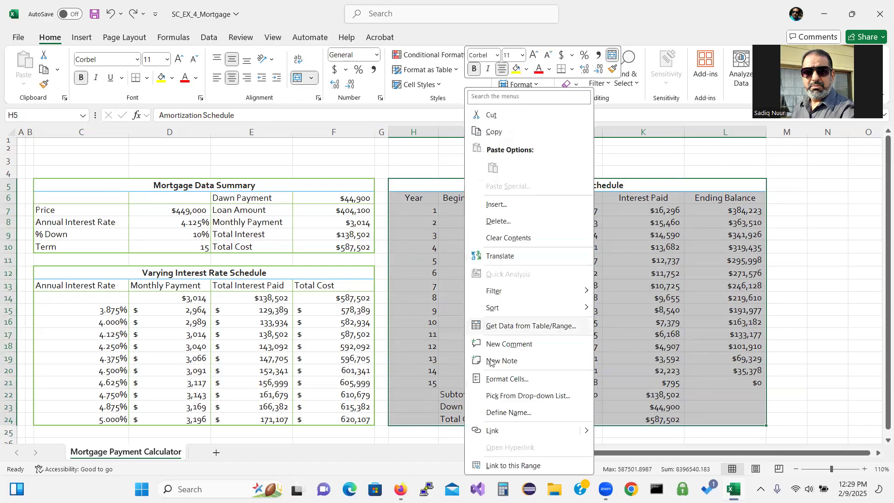
left_click(496, 382)
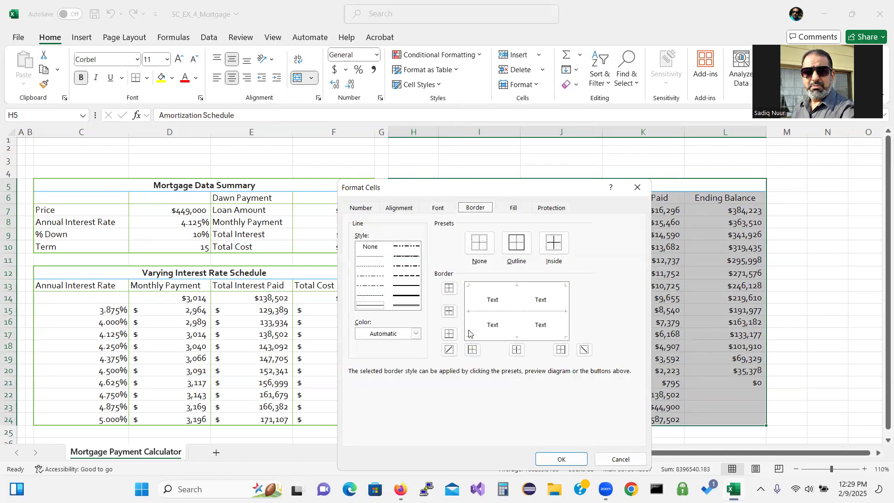
left_click(387, 334)
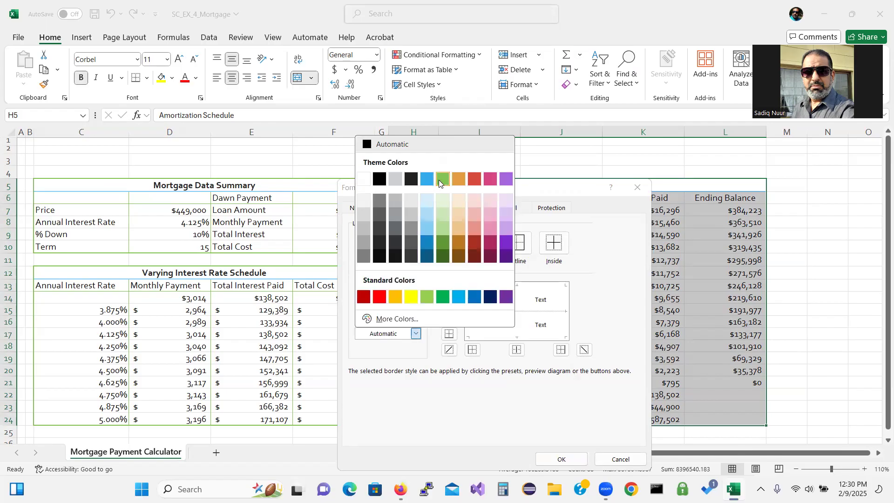
left_click(441, 180)
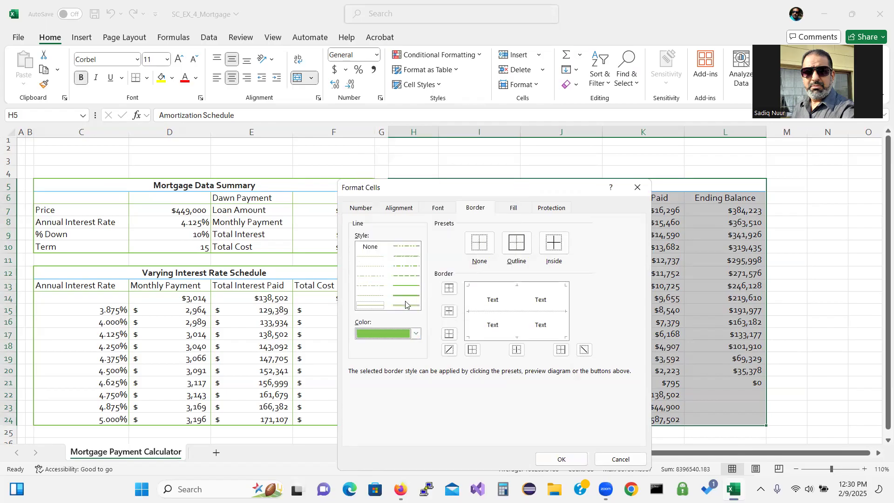
left_click(407, 286)
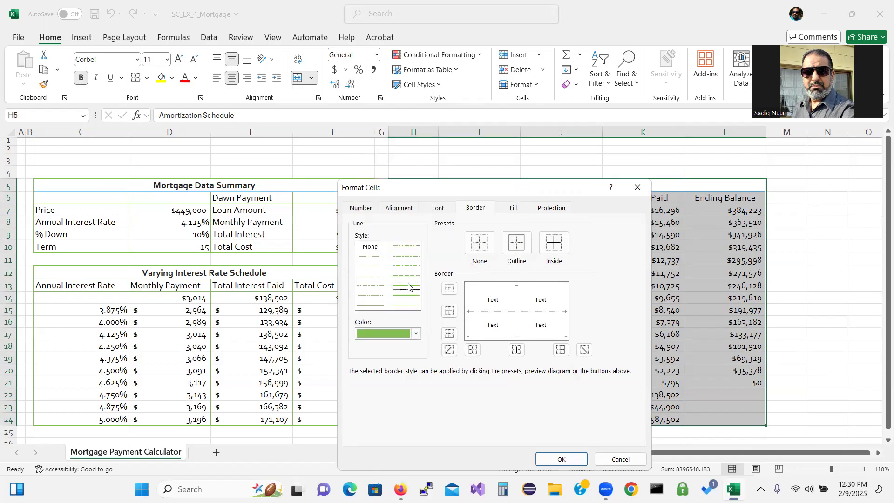
left_click(517, 243)
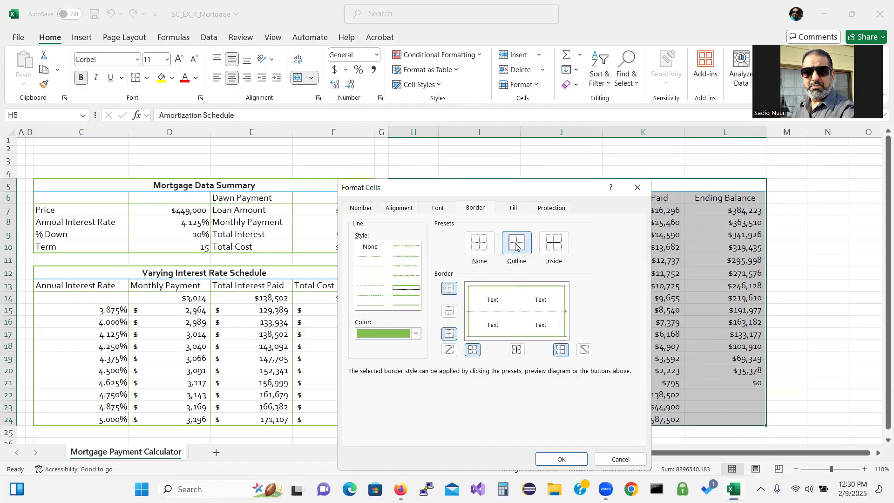
left_click(518, 350)
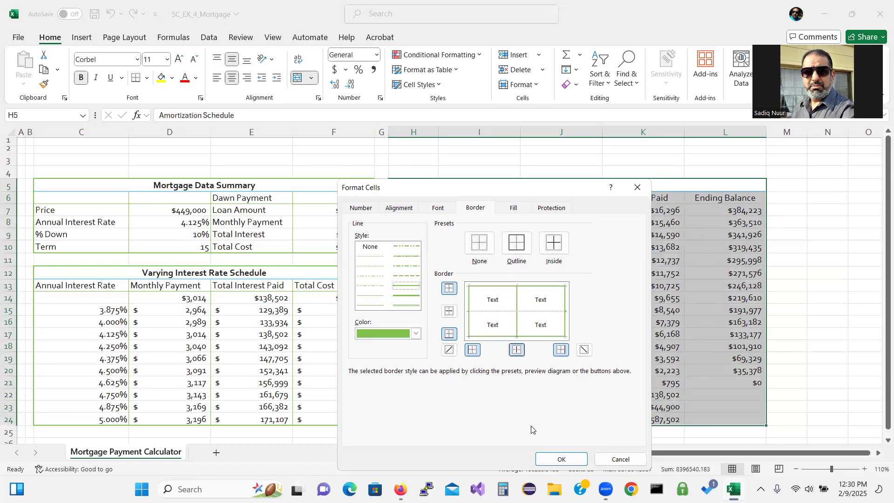
left_click(564, 459)
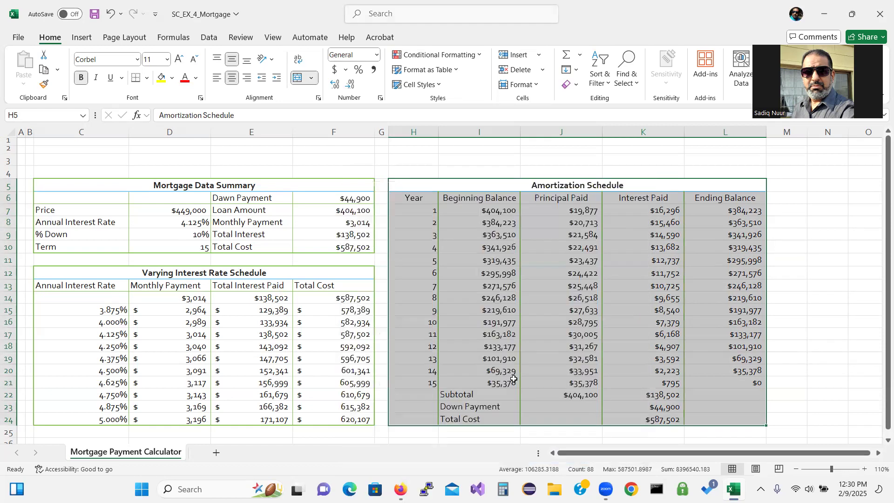
left_click(493, 353)
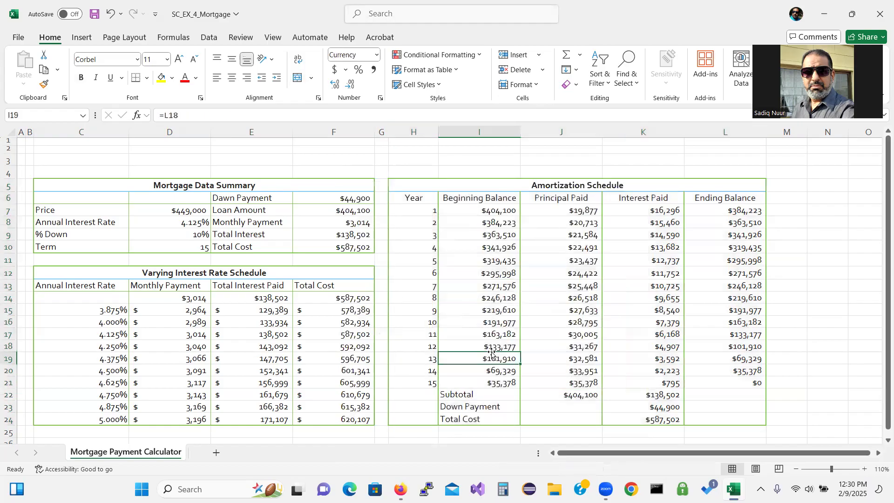
Add a solid green bottom border to the column headings H6:L6 of the Amortization Schedule
left_click(409, 200)
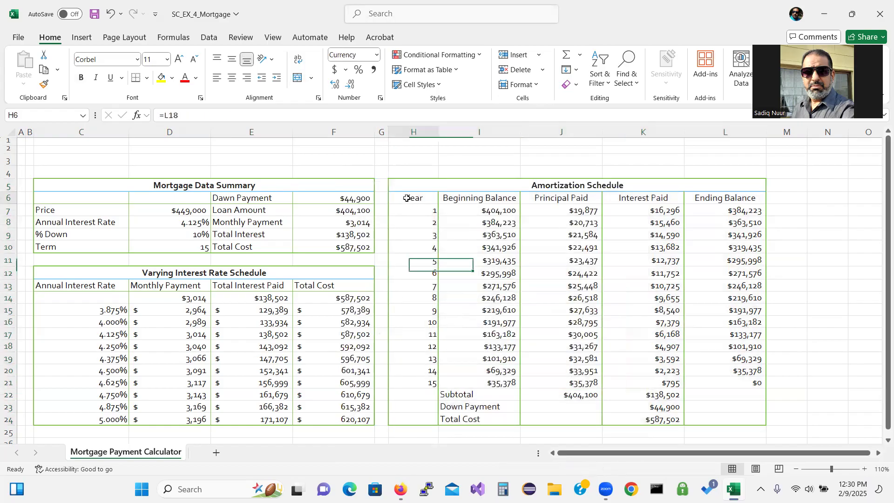
left_click_drag(507, 200, 707, 194)
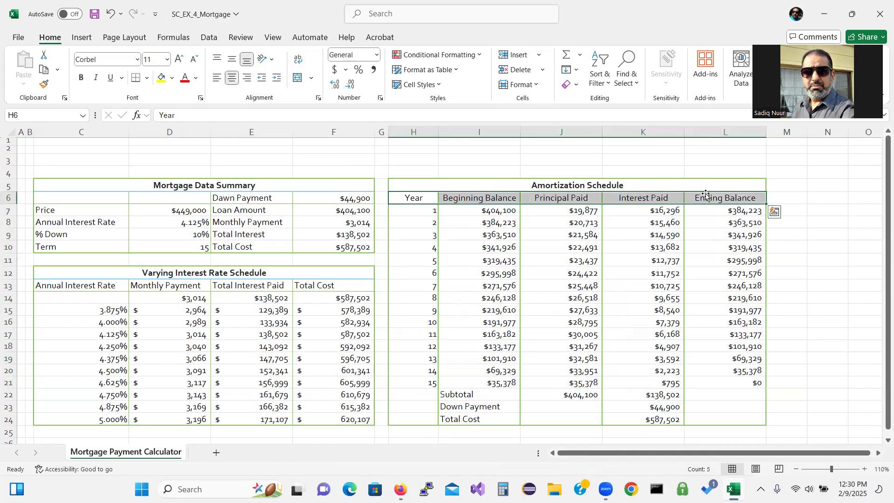
right_click(498, 198)
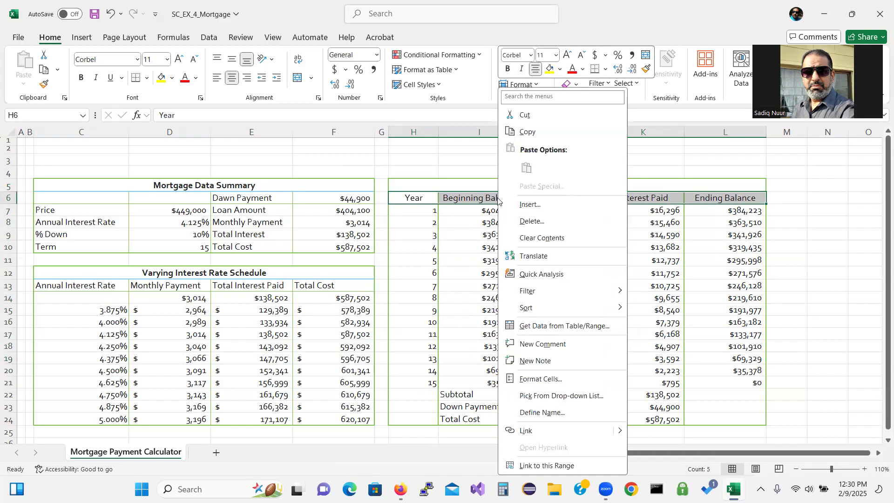
left_click(533, 379)
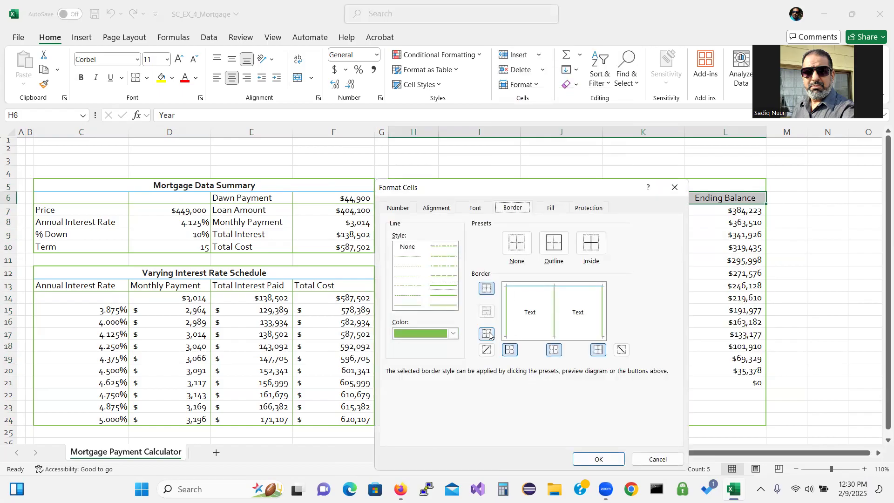
left_click(405, 306)
left_click(485, 336)
left_click(595, 457)
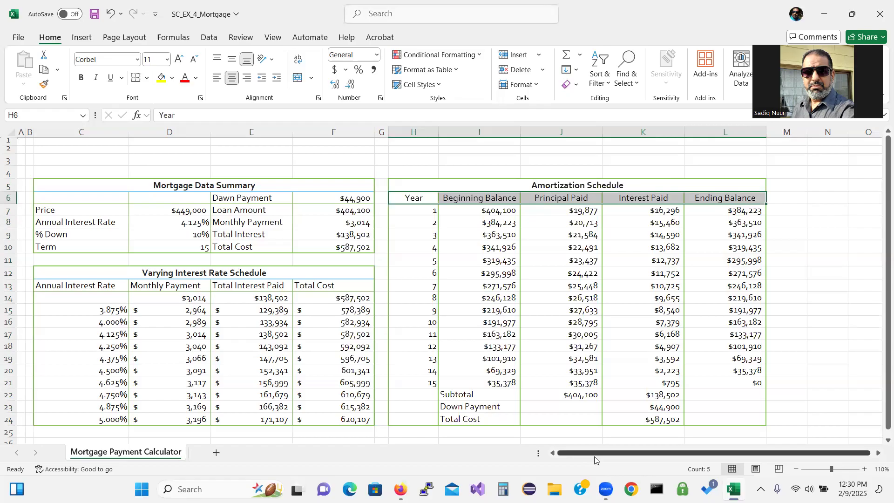
Add a medium solid green top border to the Subtotal row H22:L22 of the Amortization Schedule
left_click(424, 394)
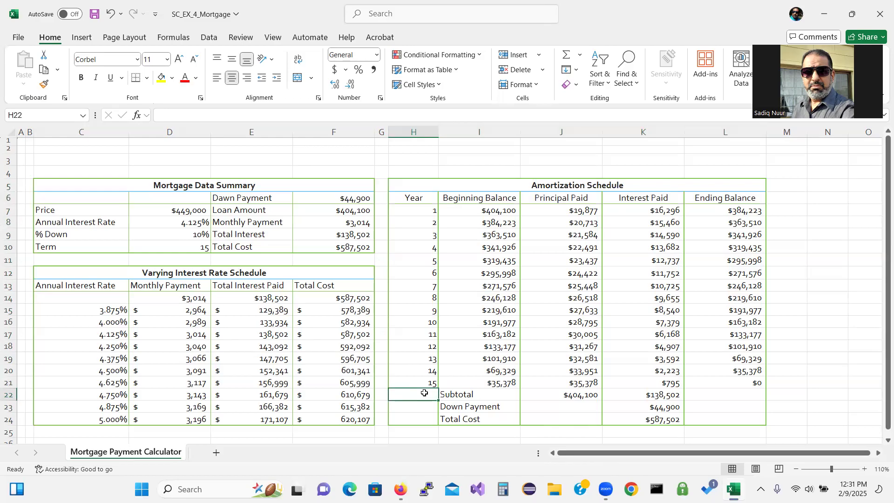
left_click_drag(425, 394, 723, 393)
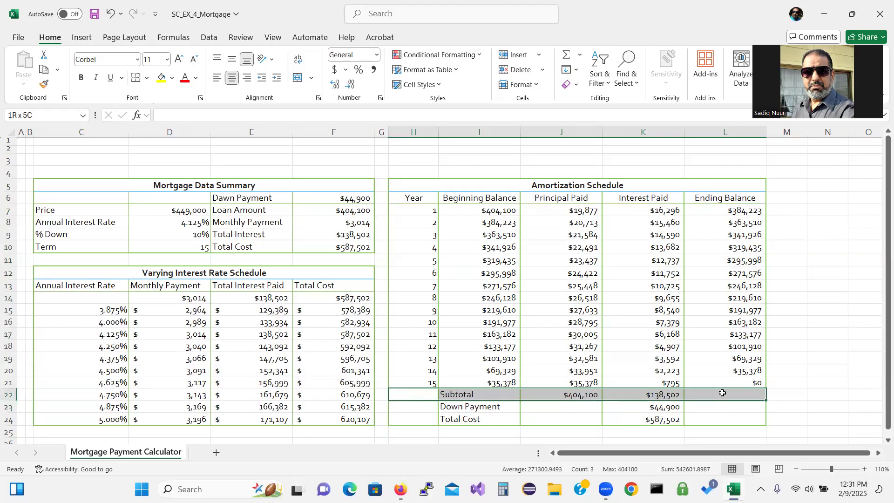
left_click_drag(723, 394, 723, 393)
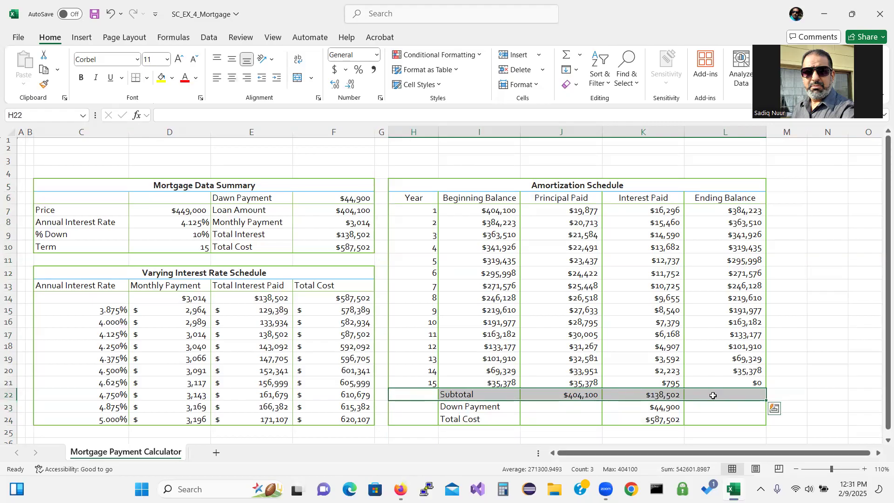
right_click(713, 396)
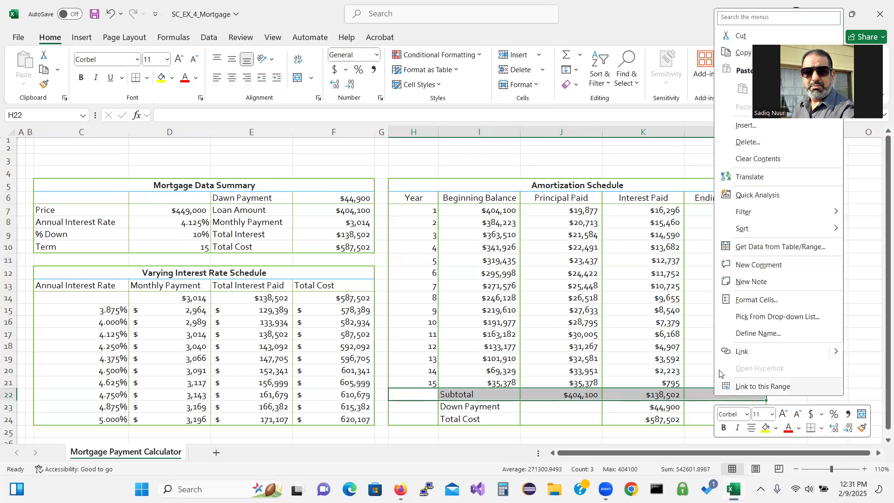
left_click(754, 300)
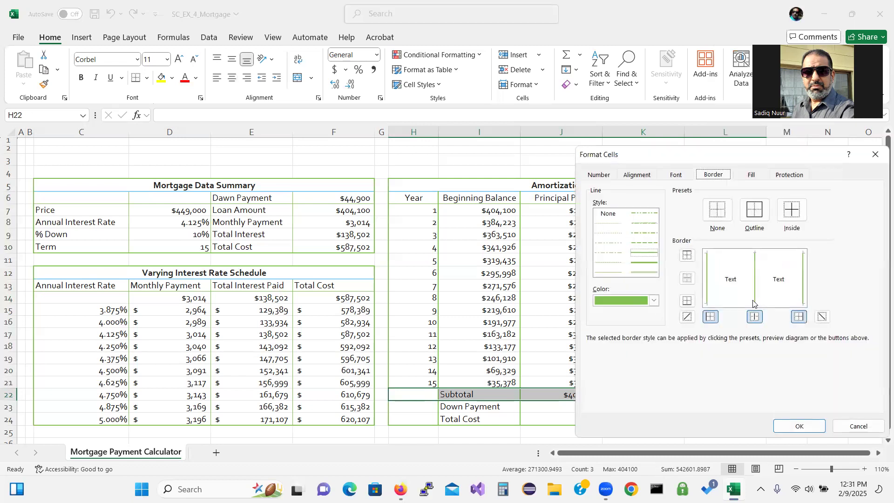
left_click_drag(654, 160, 577, 150)
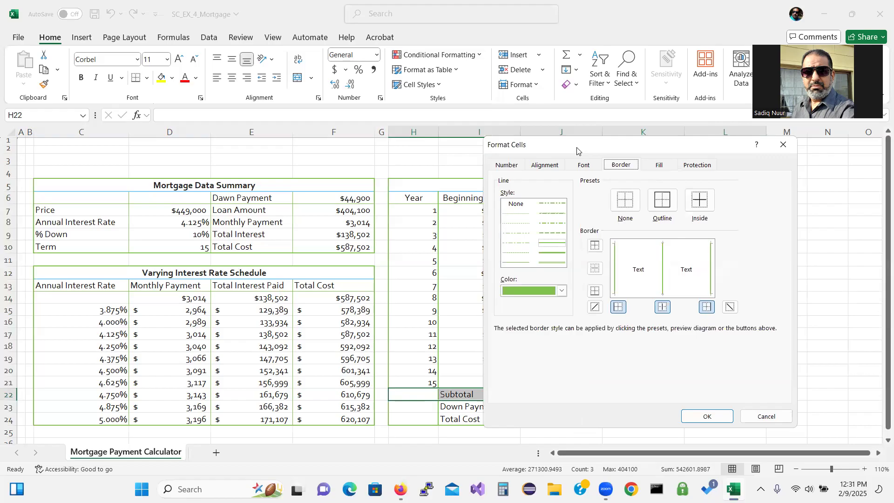
left_click(595, 246)
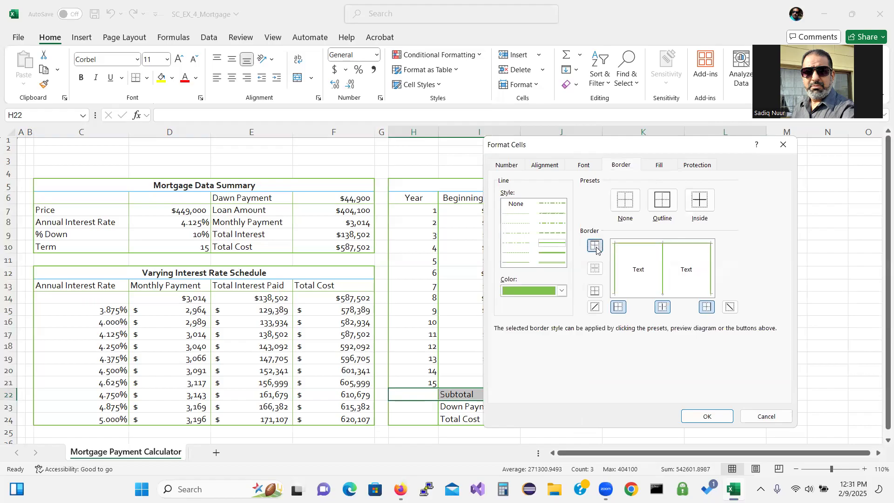
left_click(701, 418)
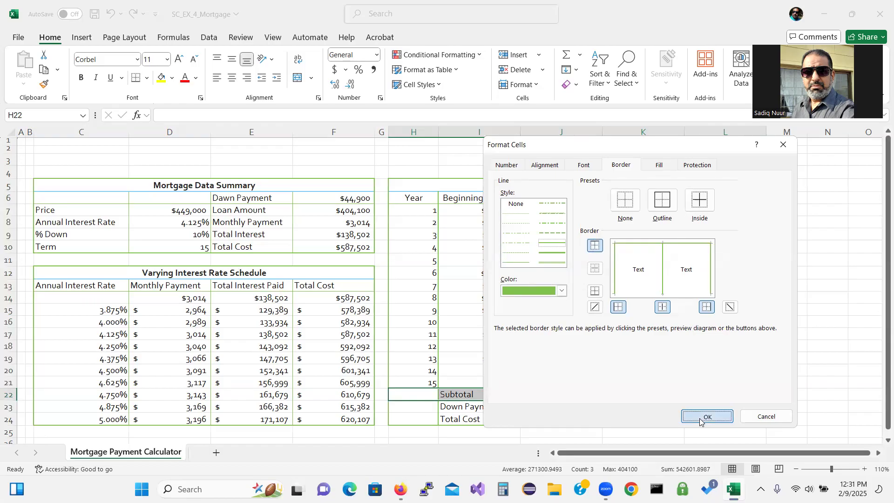
left_click(708, 416)
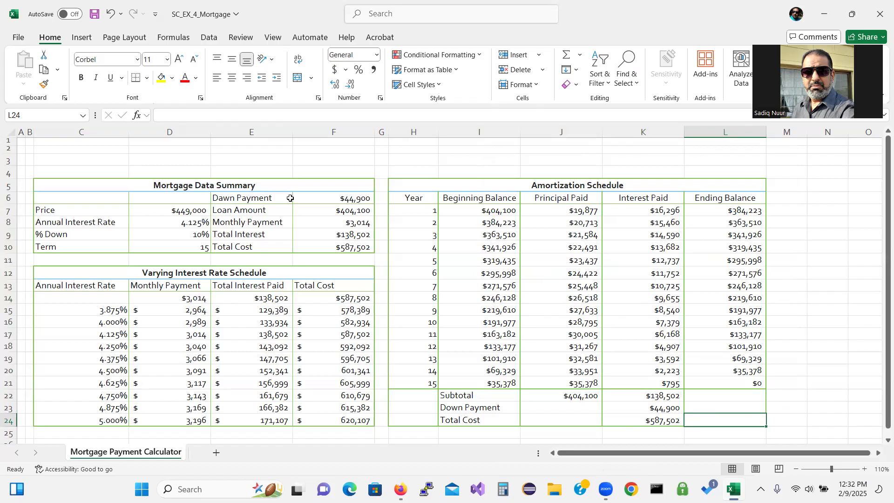
Enter the worksheet title "Windshore Bank Mortgage Calculator" in cell C3
left_click(105, 161)
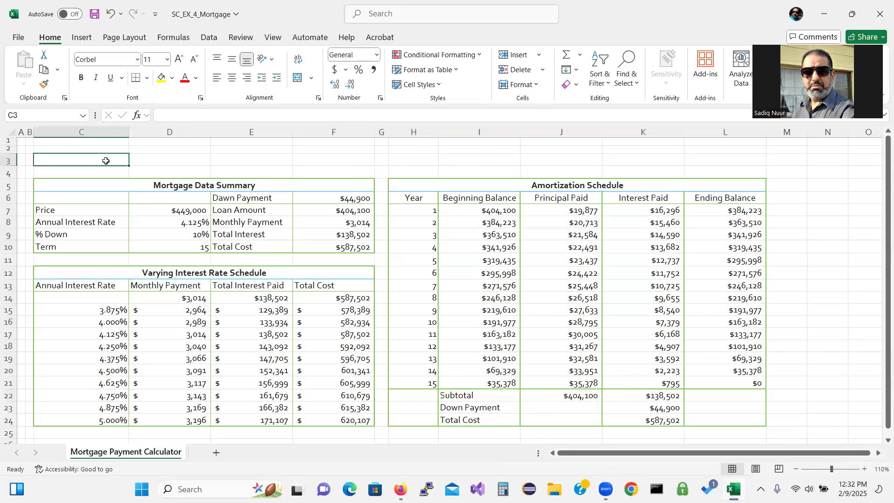
type("Win")
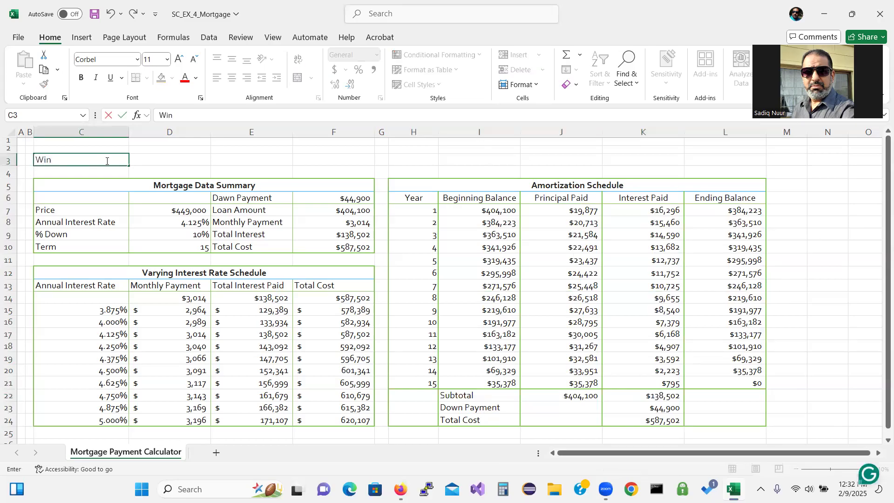
type("dshore ")
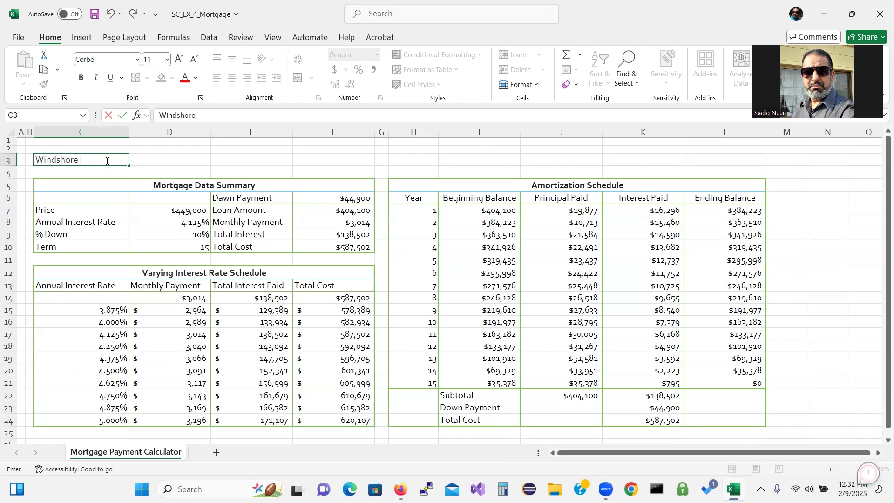
type("Bank")
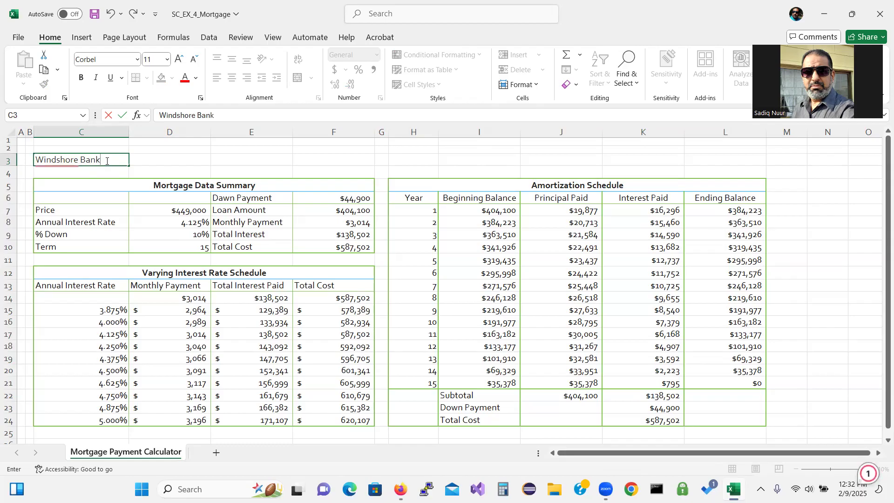
type(" Mortgage Calculator")
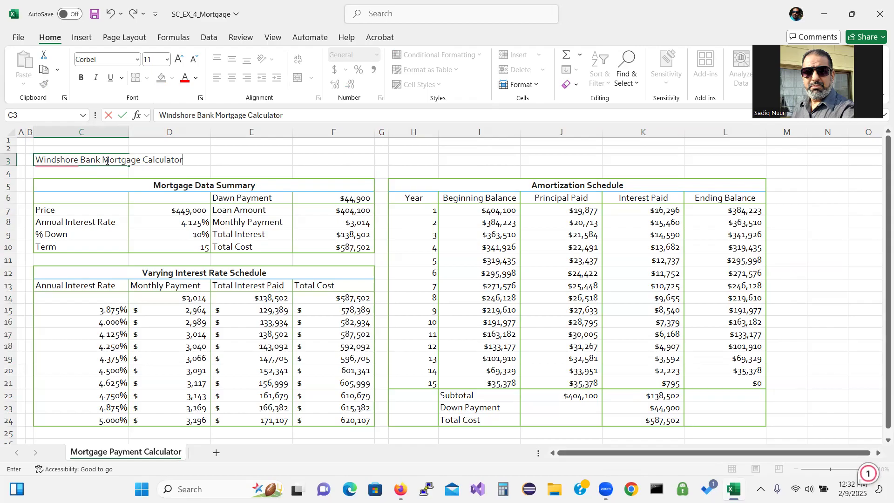
key("Return")
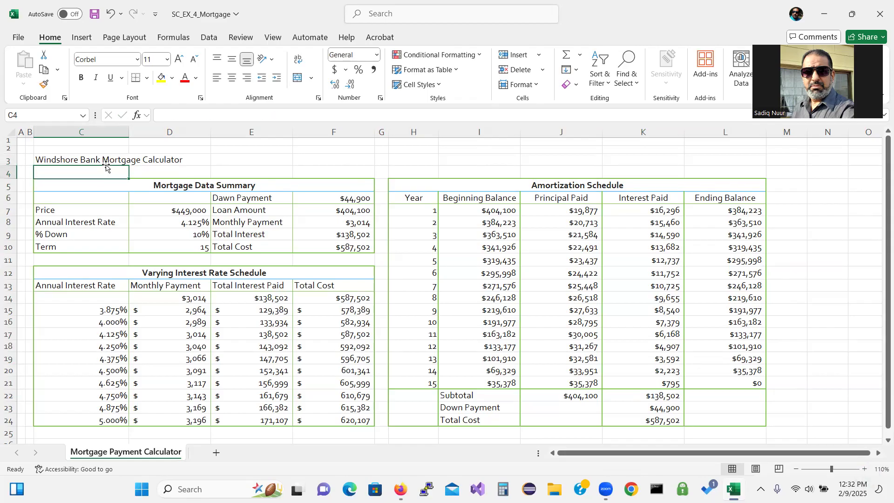
Merge and center the worksheet title across C3:L3 and apply the Title cell style
left_click_drag(77, 160, 728, 163)
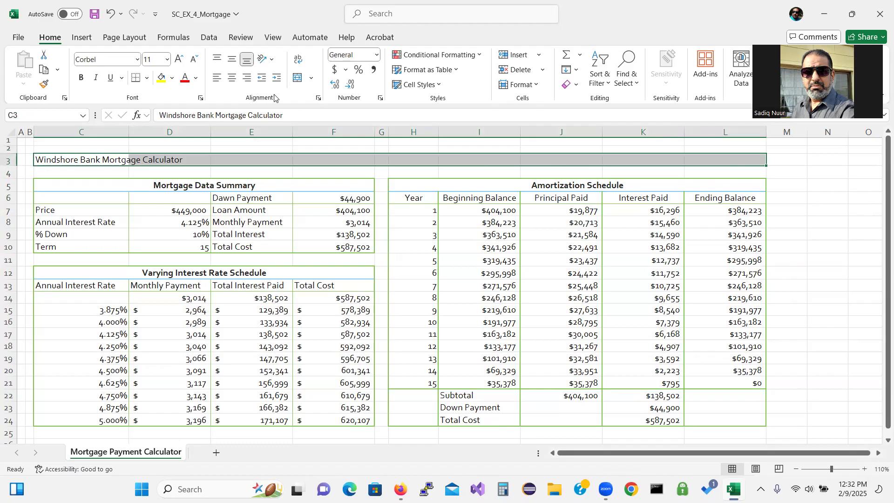
left_click(296, 78)
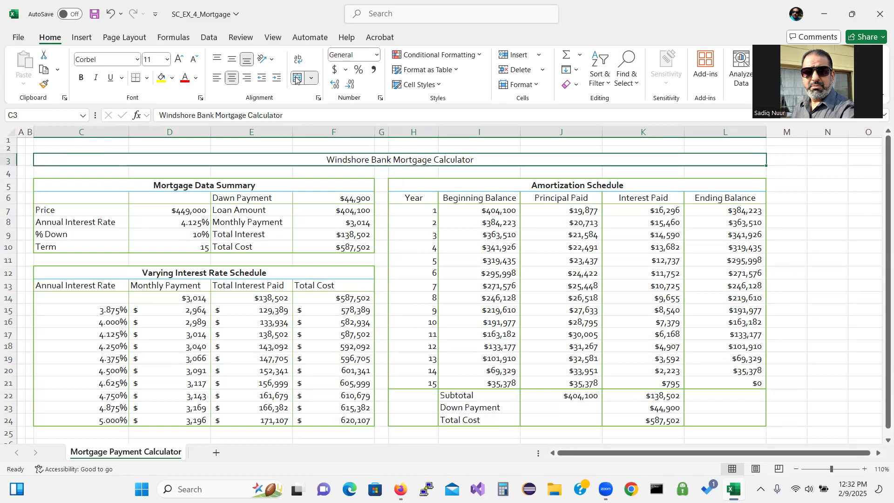
left_click(439, 85)
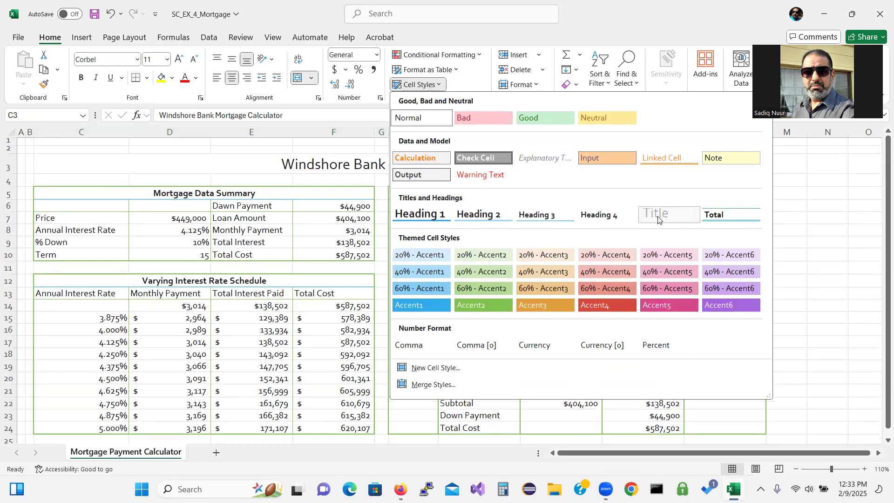
left_click(658, 215)
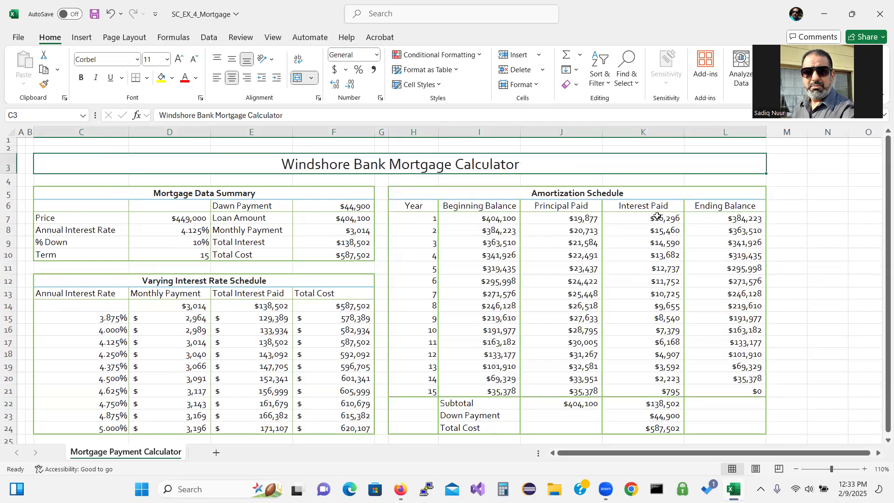
Adjust the height of row 25, the empty row just beneath the tables
left_click(422, 244)
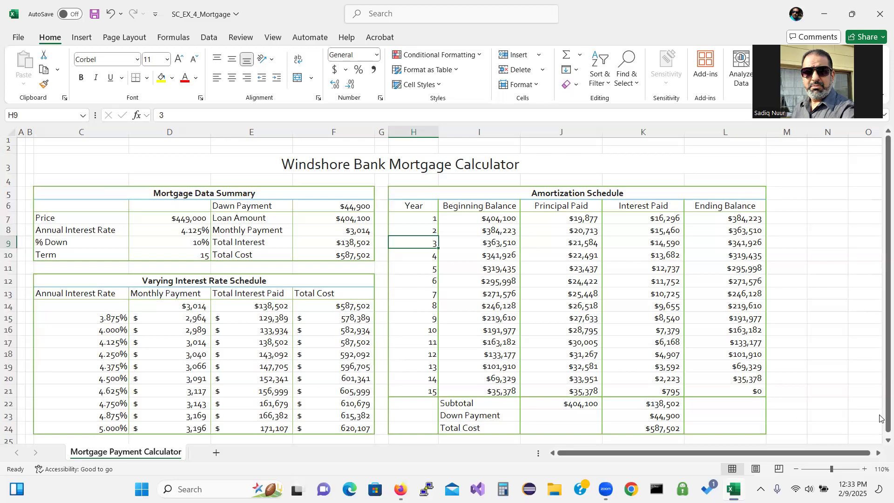
scroll(709, 436, "down", 1)
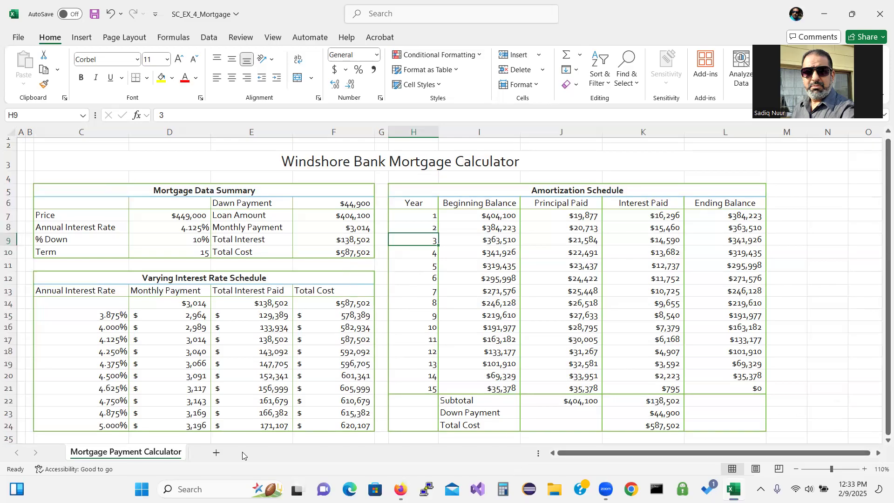
left_click(9, 438)
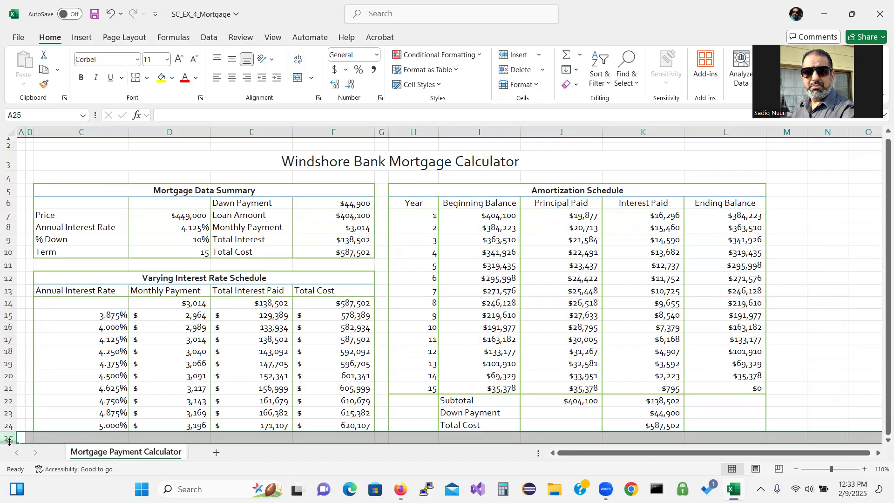
left_click_drag(9, 442, 11, 454)
left_click(796, 438)
key("Return")
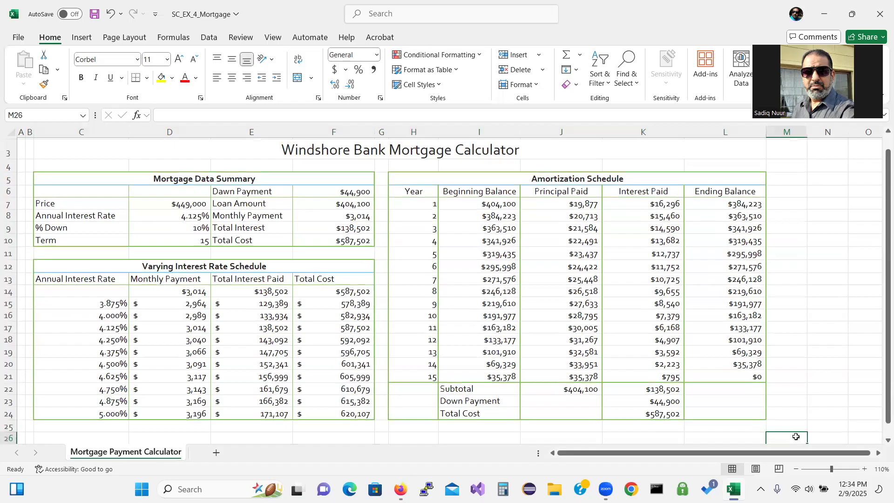
left_click(16, 428)
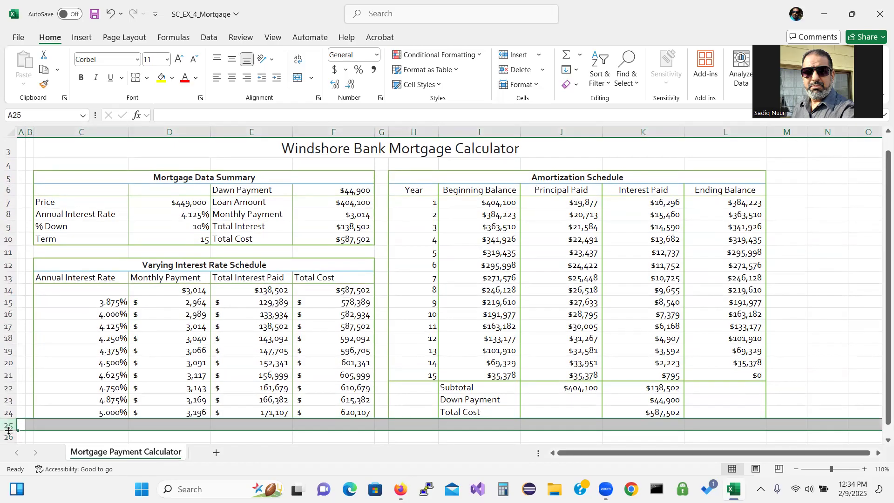
left_click_drag(9, 430, 12, 431)
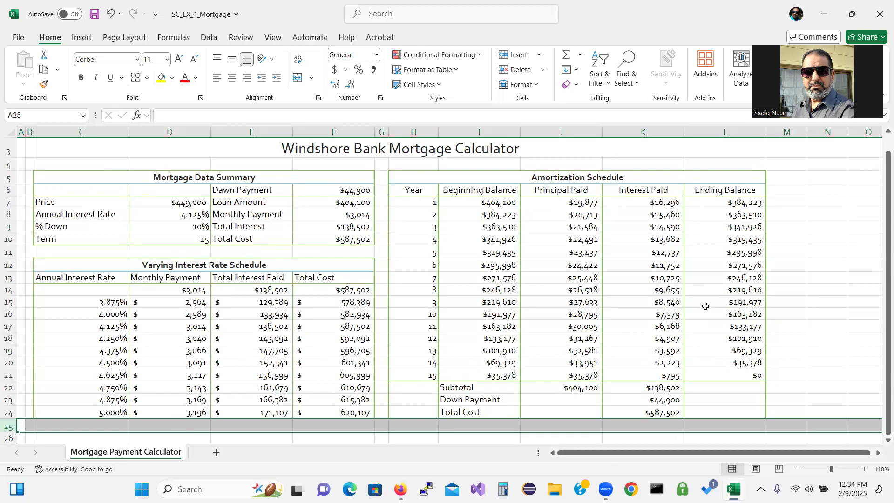
Narrow column M to a thin margin column beside the Amortization Schedule
left_click(790, 135)
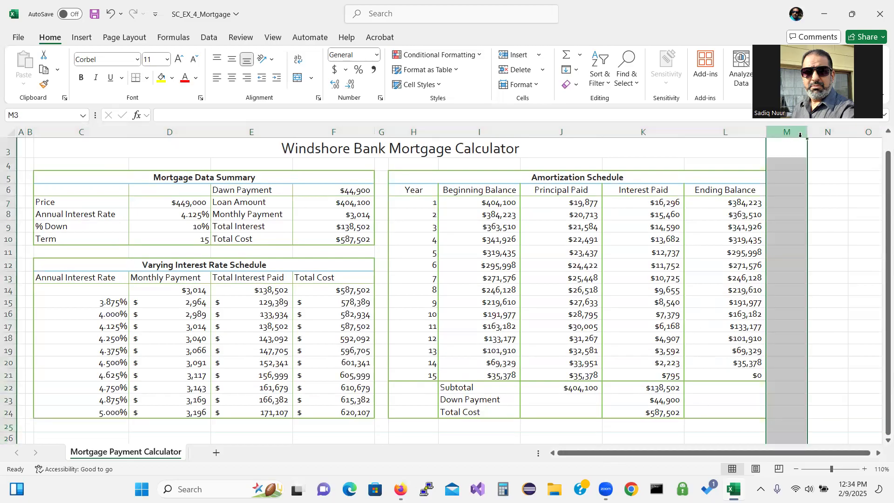
left_click_drag(807, 134, 803, 133)
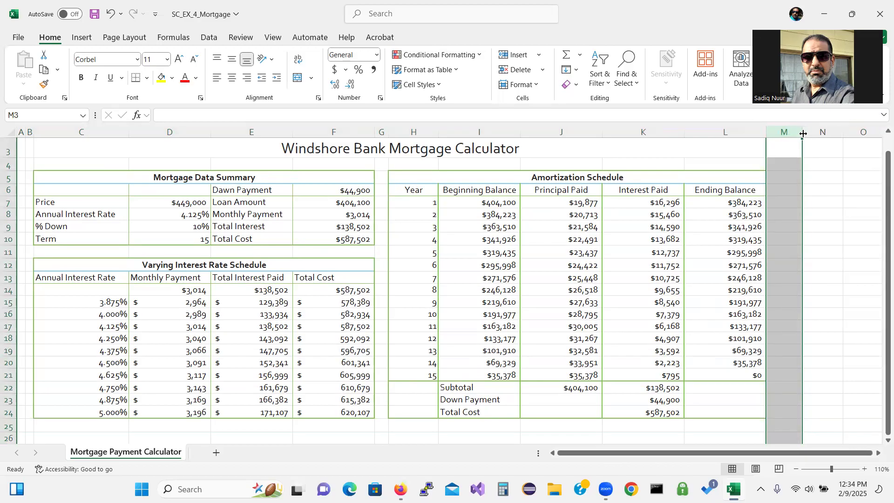
left_click_drag(802, 134, 774, 136)
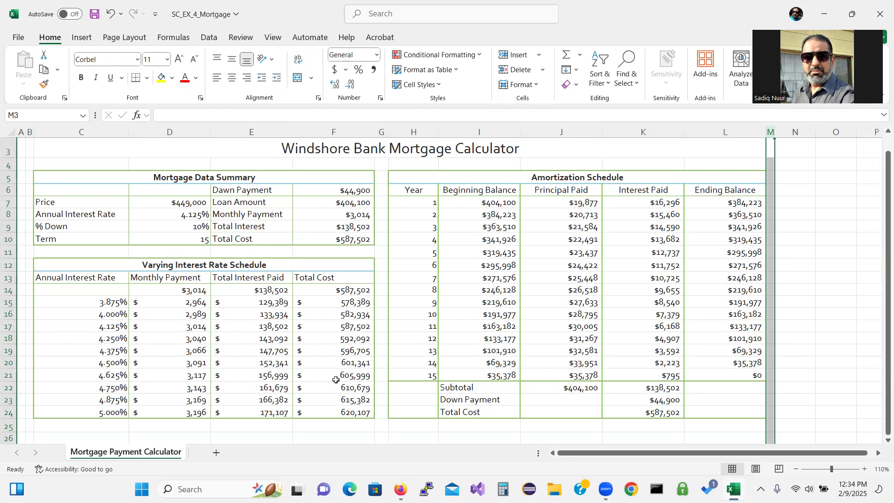
Add a thick blue outline border around the whole calculator range B2:M25
left_click_drag(565, 456, 536, 456)
left_click_drag(881, 245, 880, 229)
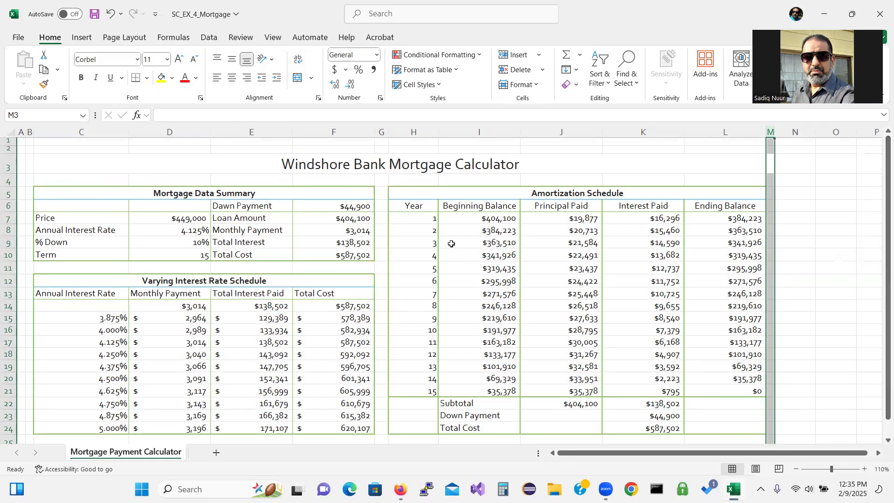
left_click(30, 149)
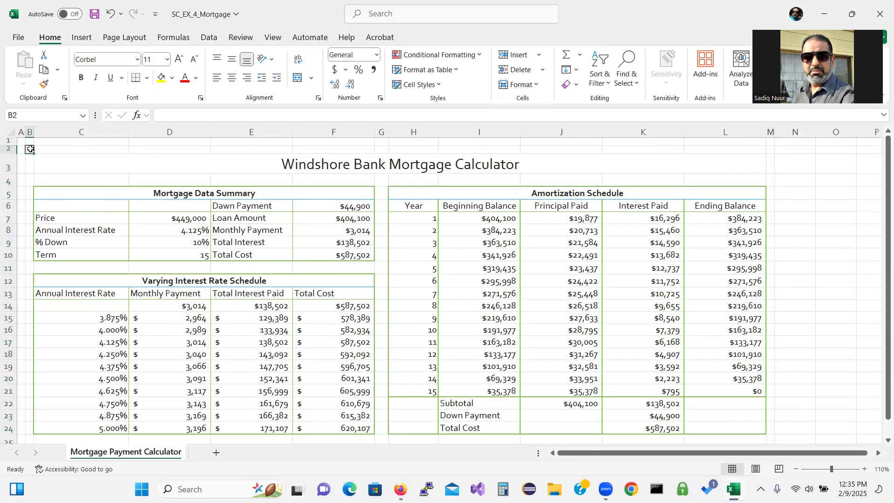
left_click_drag(30, 149, 774, 440)
left_click_drag(881, 417, 880, 426)
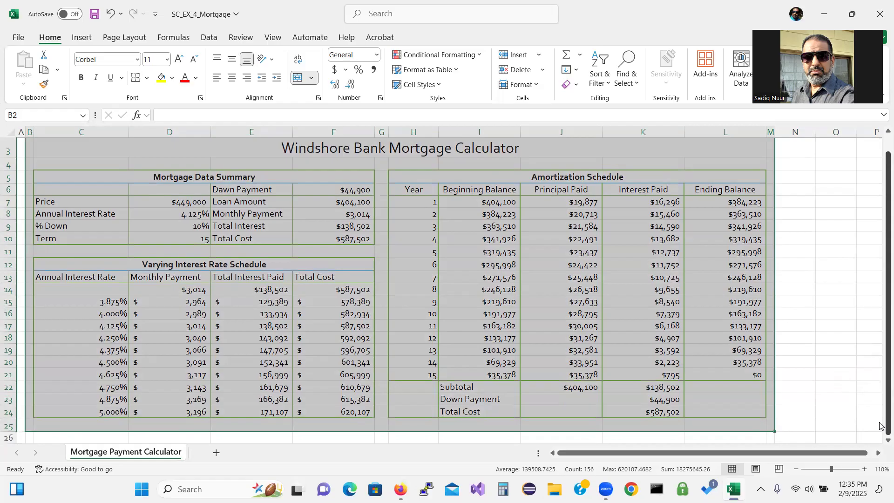
right_click(531, 155)
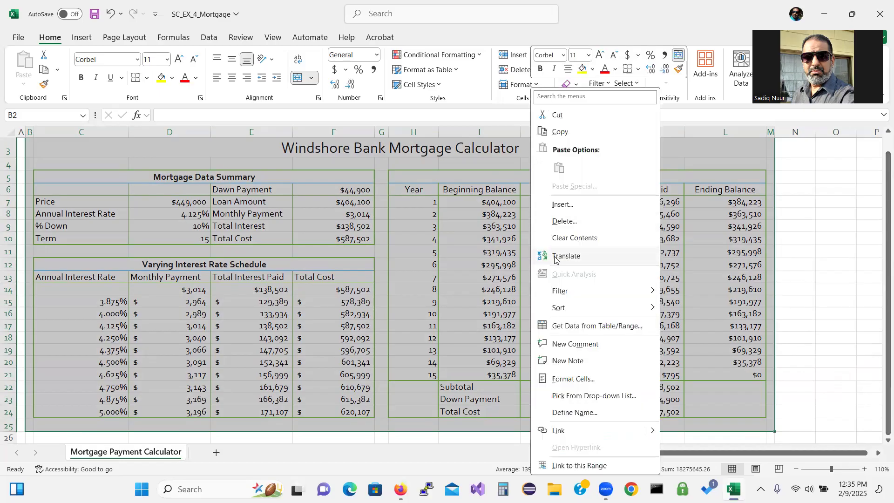
left_click(559, 380)
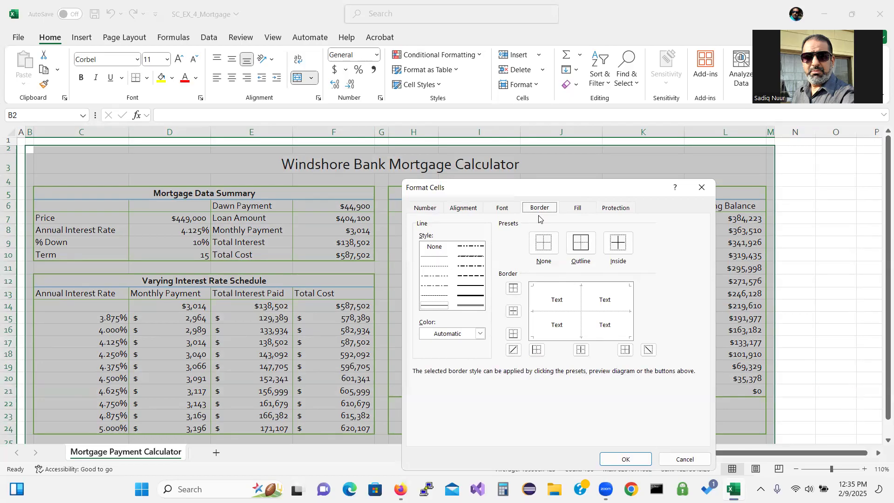
left_click(480, 333)
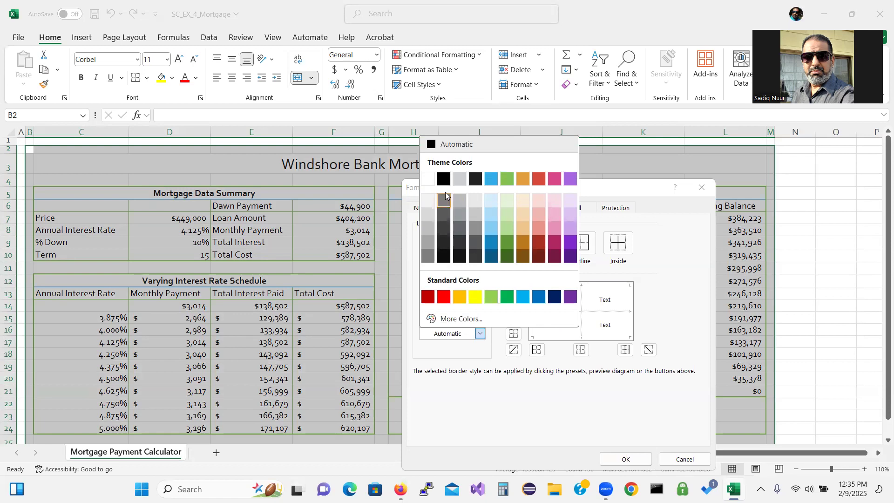
left_click(492, 180)
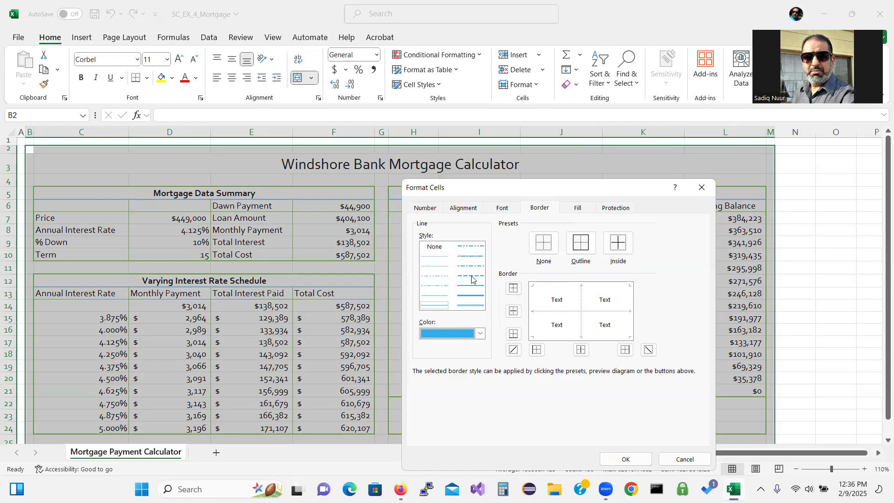
left_click(470, 299)
left_click(471, 301)
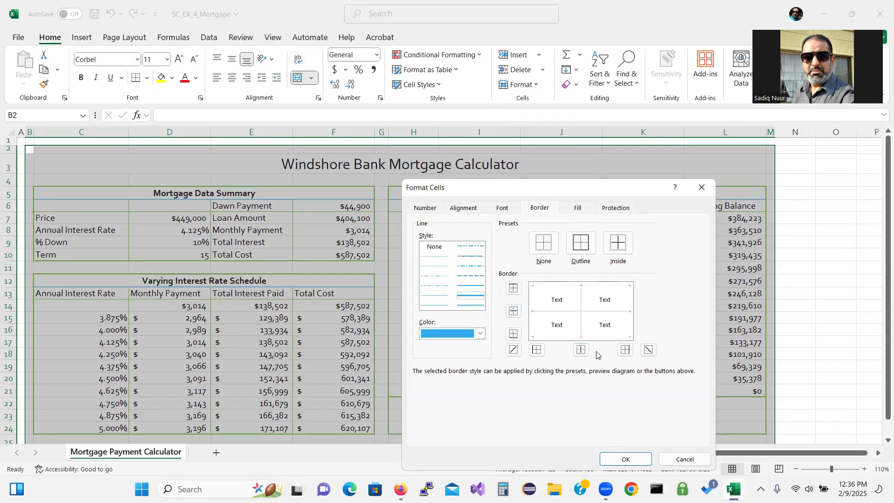
left_click(585, 249)
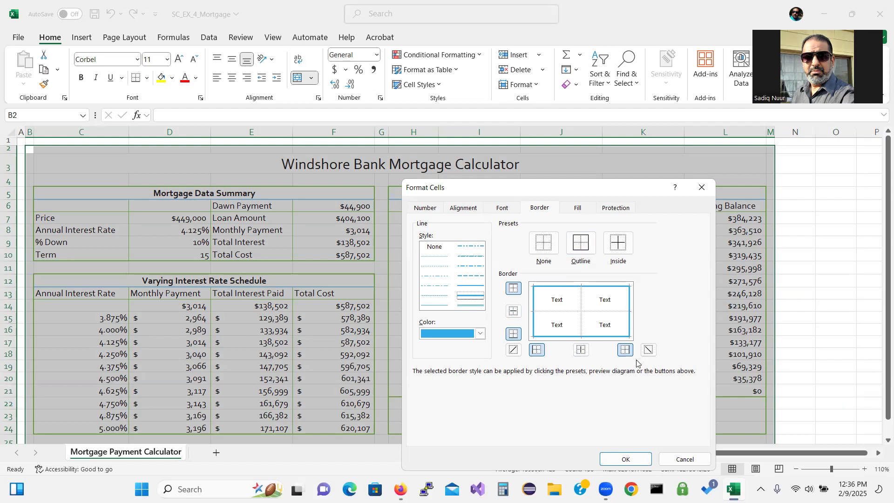
left_click(632, 461)
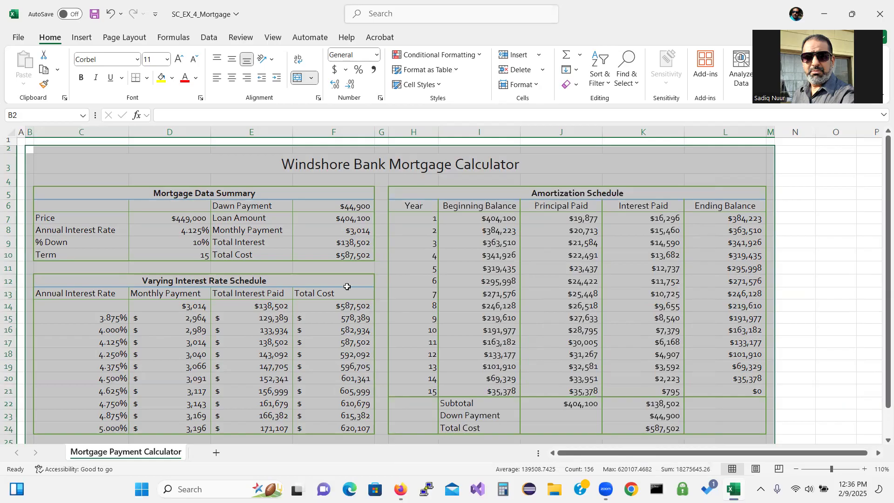
Fill the calculator range B2:M25 with the theme color White, Background 1
left_click(172, 82)
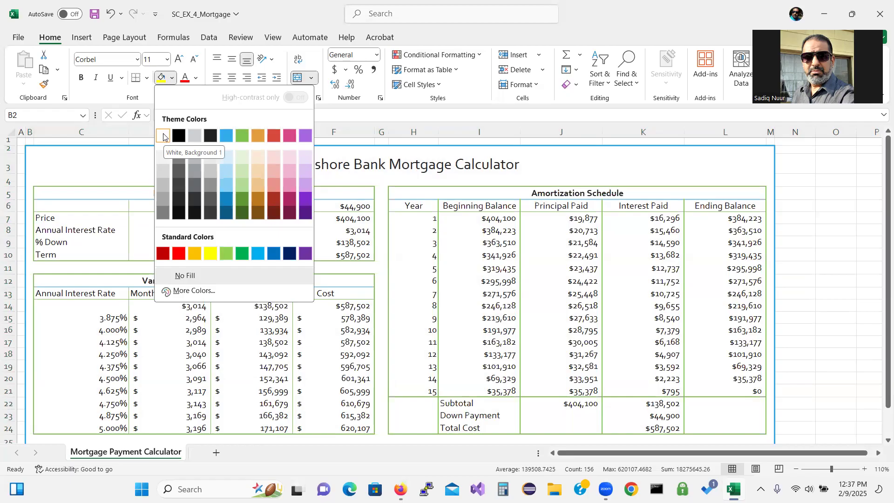
left_click(163, 137)
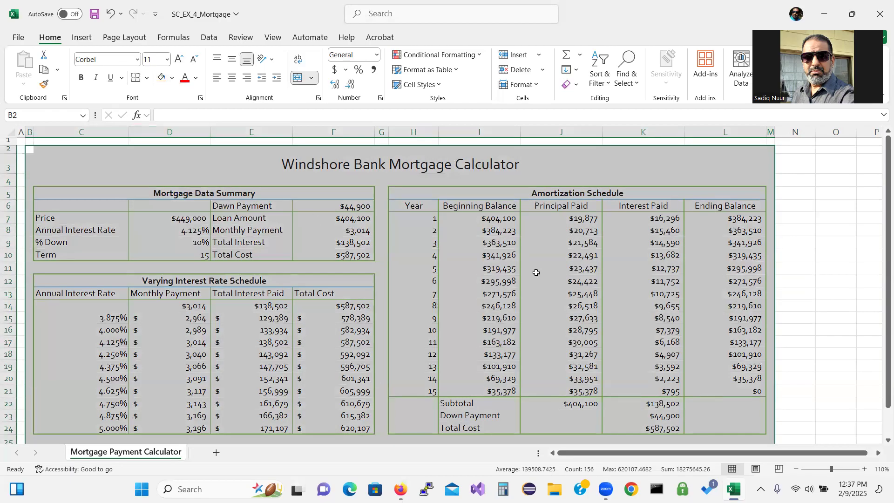
left_click(809, 227)
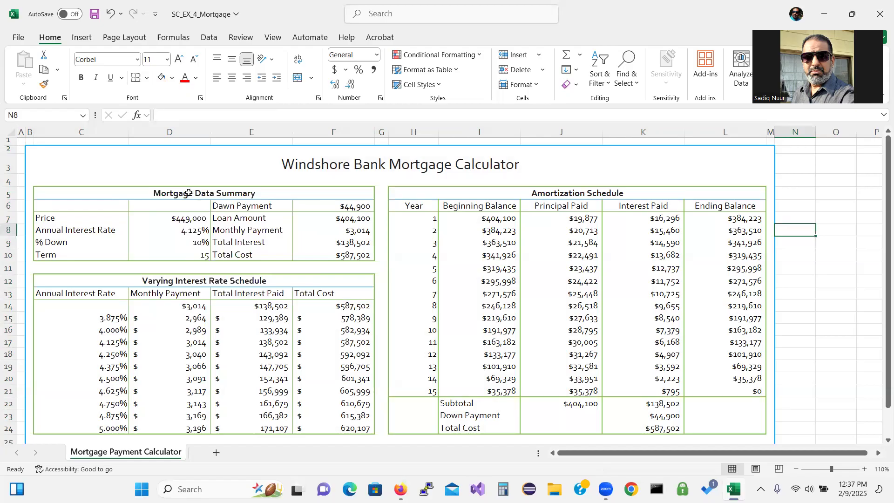
Enter the label "Input Data Below" in cell D6 of the Mortgage Data Summary
left_click(186, 208)
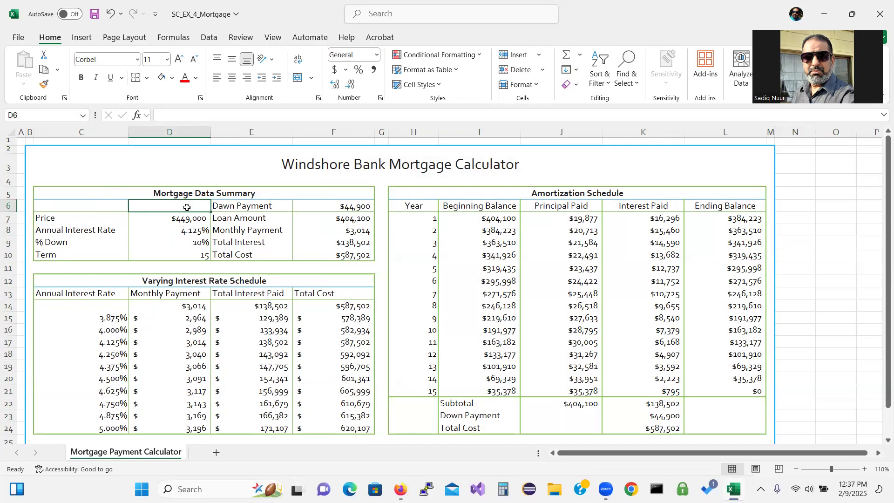
type("Input Data")
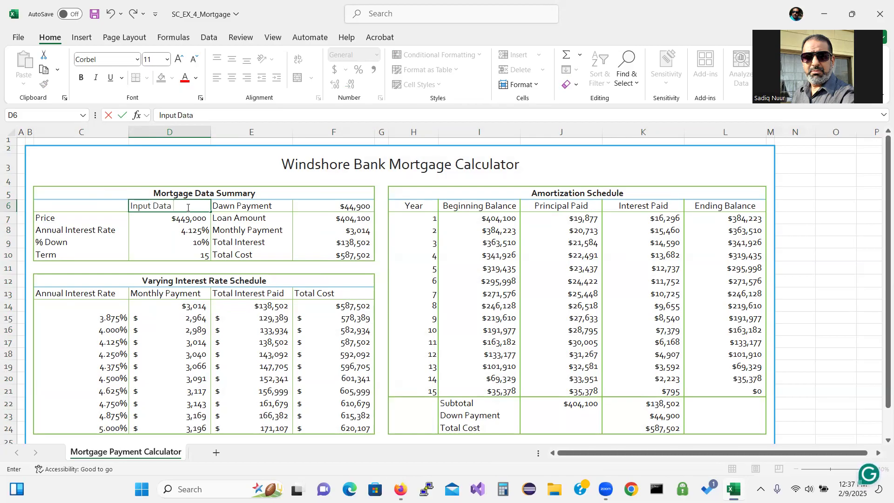
type(" Below")
left_click_drag(199, 209, 131, 208)
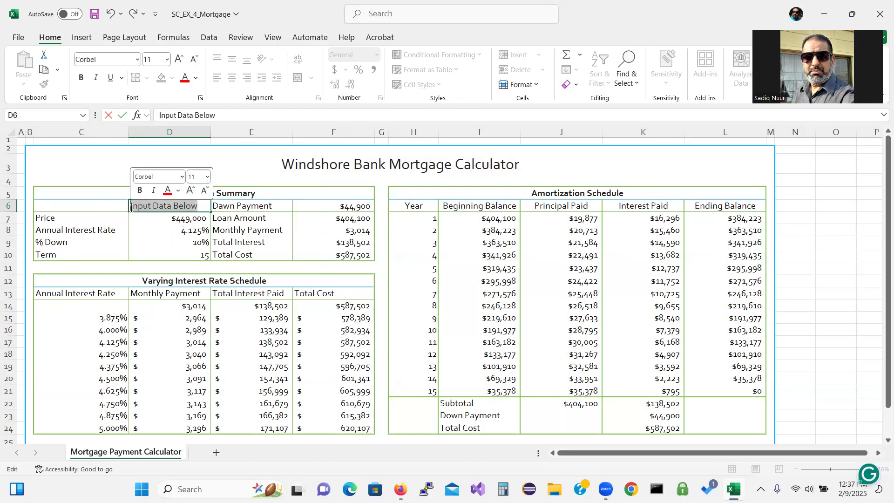
left_click(157, 224)
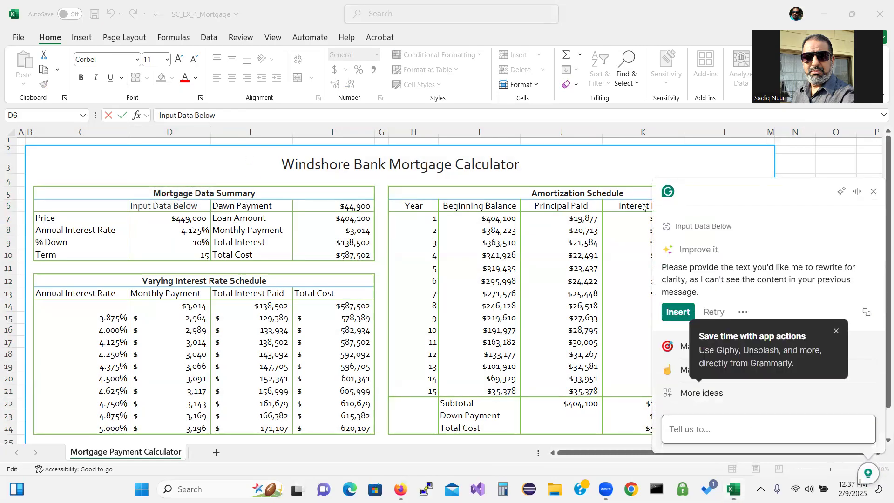
left_click(873, 192)
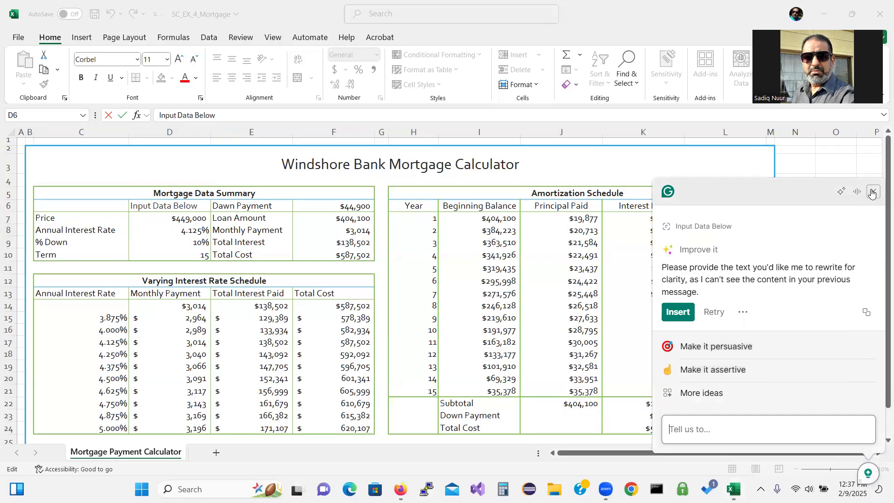
left_click(872, 192)
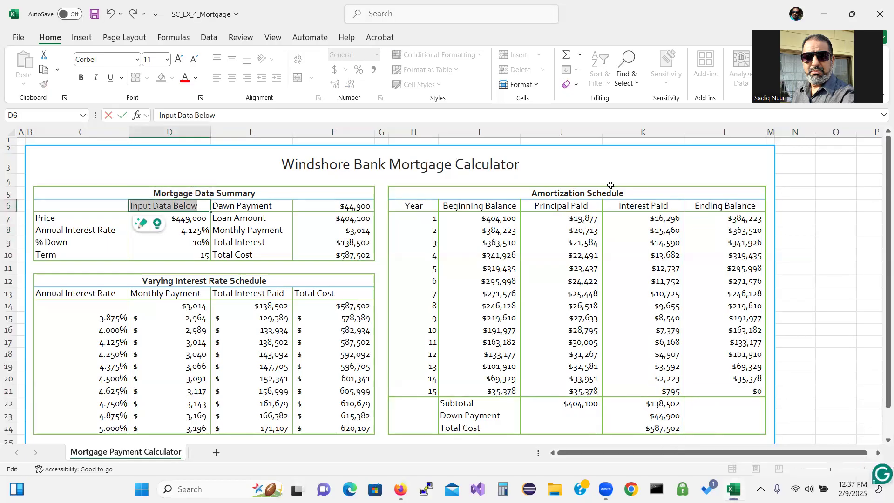
key("Return")
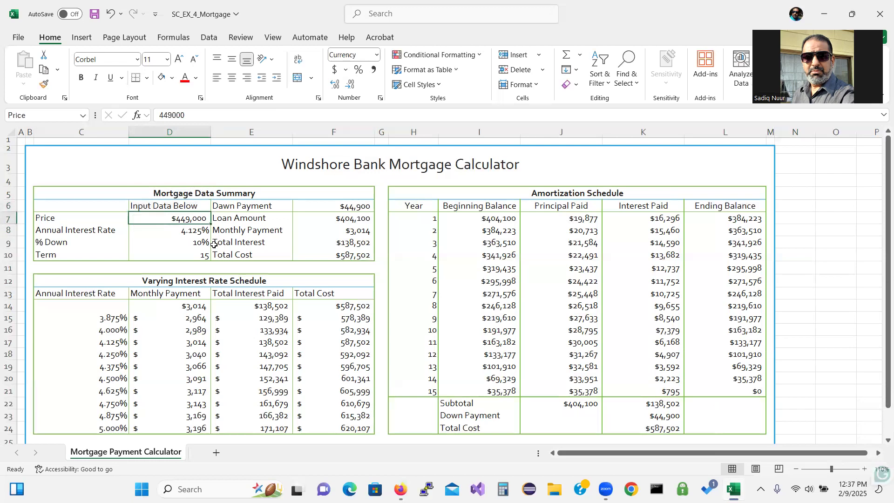
Center the "Input Data Below" label in D6 and give the cell a light green theme fill
left_click(177, 206)
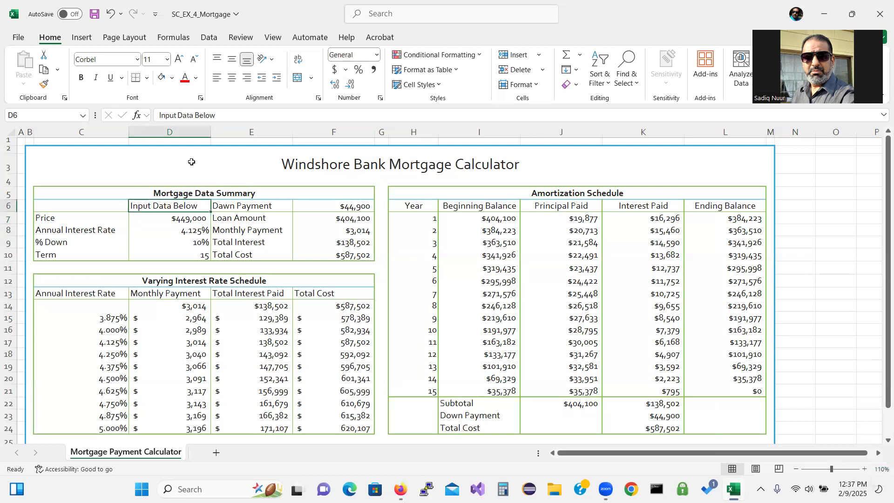
left_click(233, 77)
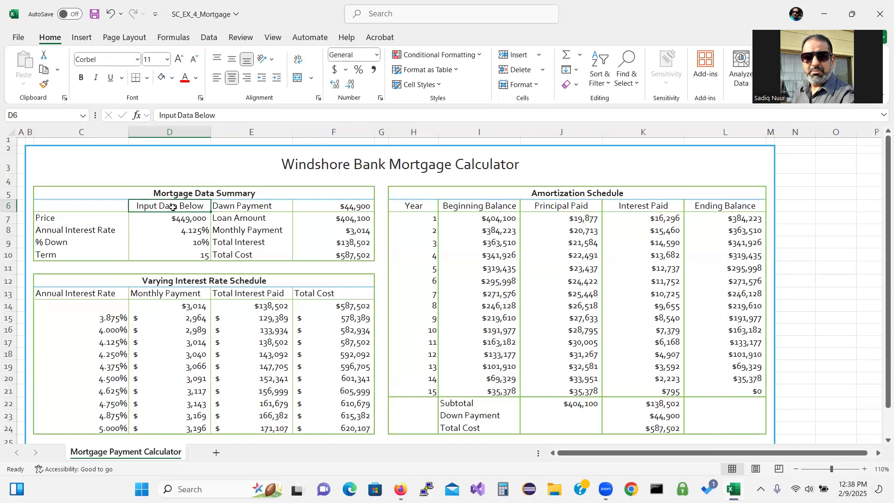
left_click(172, 78)
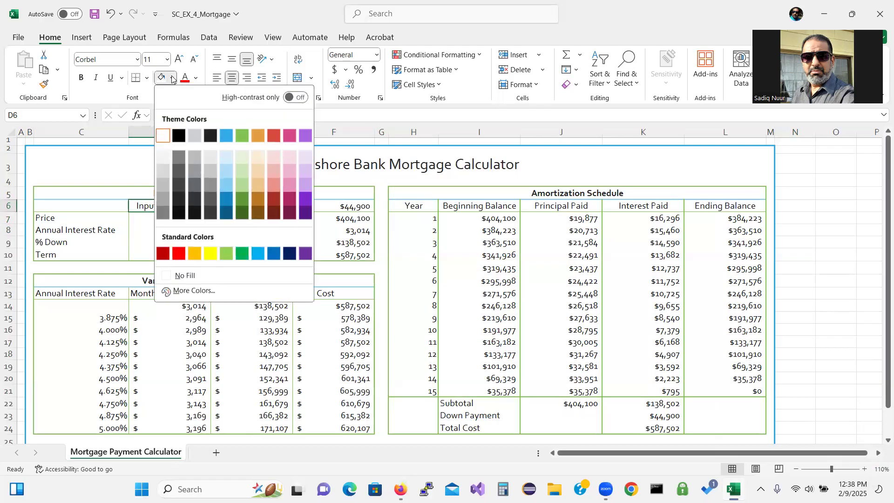
left_click(241, 173)
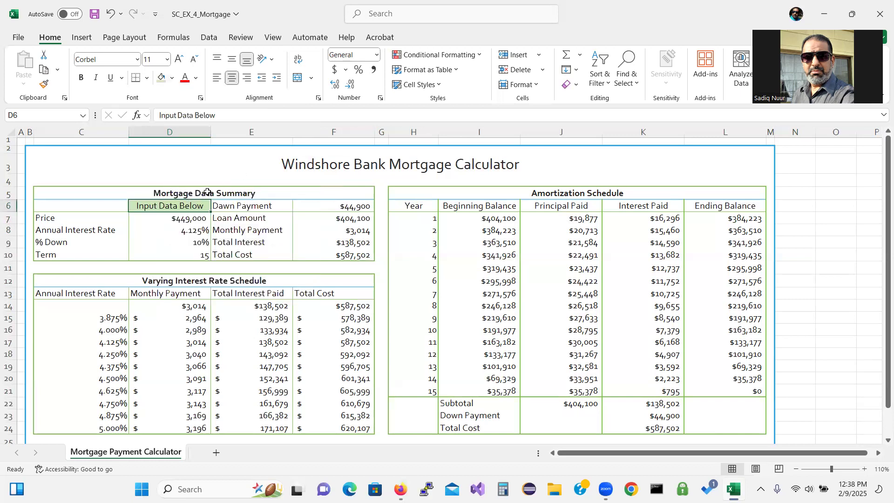
Fill the input cells D7:D9 with the lightest tint of the Lime, Accent 2 theme color and save the workbook
left_click(180, 222)
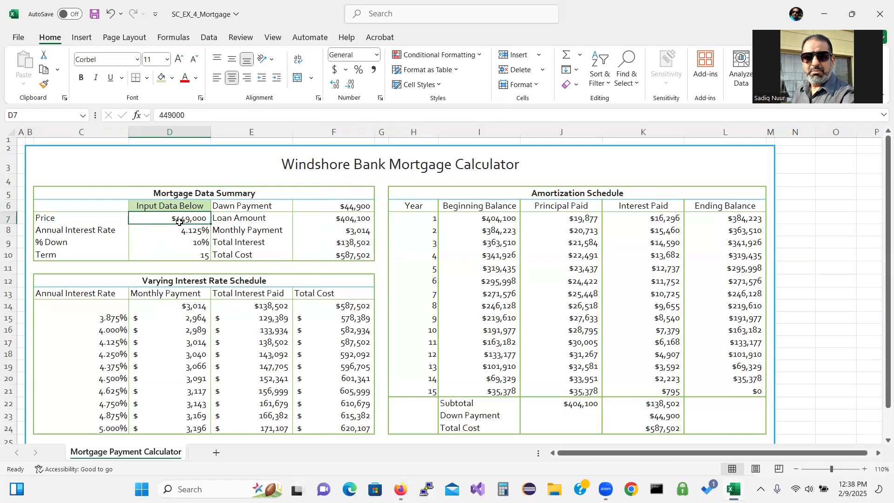
left_click_drag(180, 222, 178, 243)
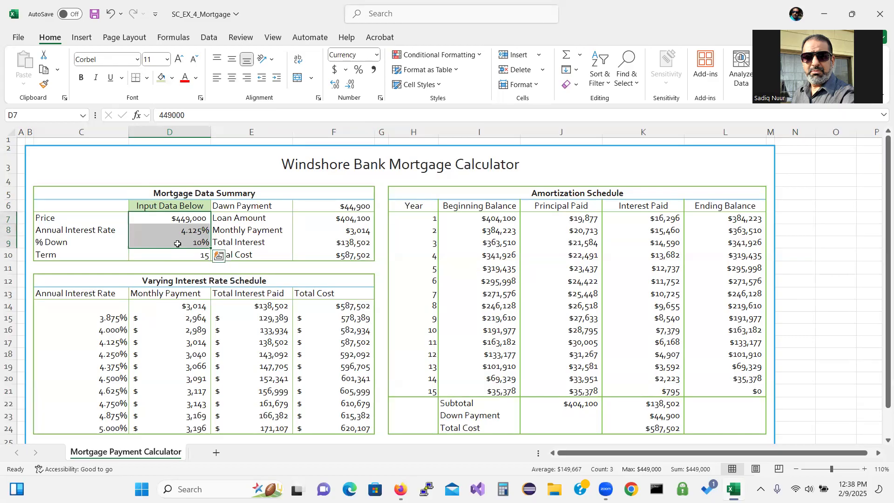
left_click(172, 78)
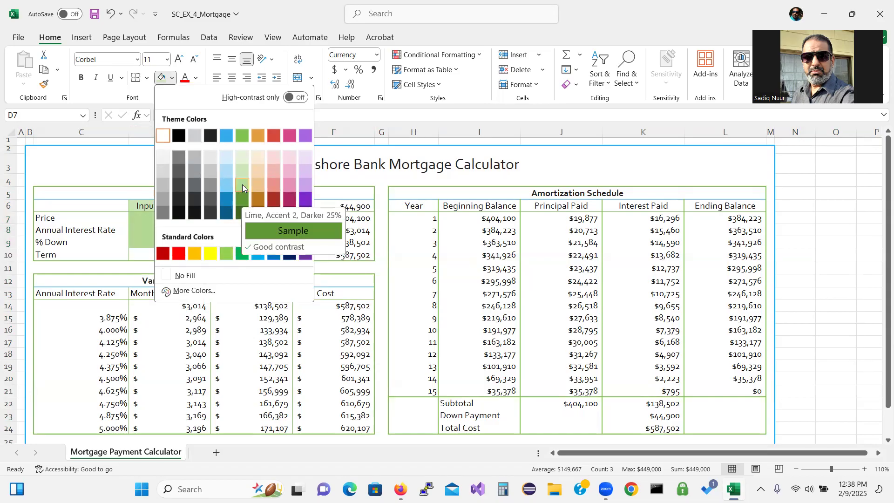
left_click(241, 157)
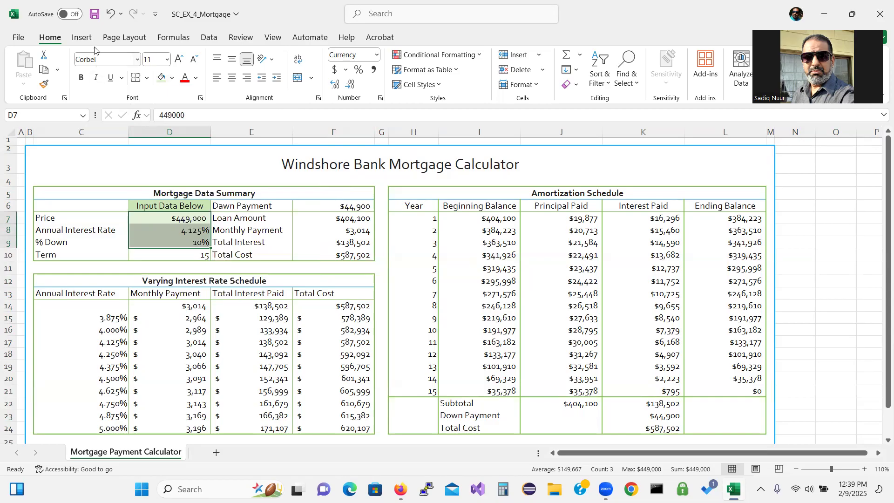
left_click(95, 15)
left_click(311, 315)
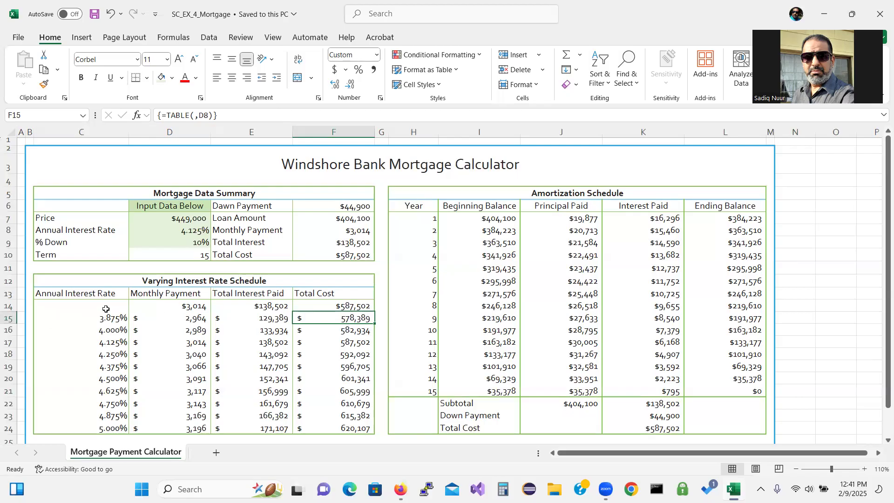
Add an Equal To highlight rule to interest rates C15:C24 that compares with =$D$8, using Light Red Fill with Dark Red Text
left_click_drag(106, 320, 113, 427)
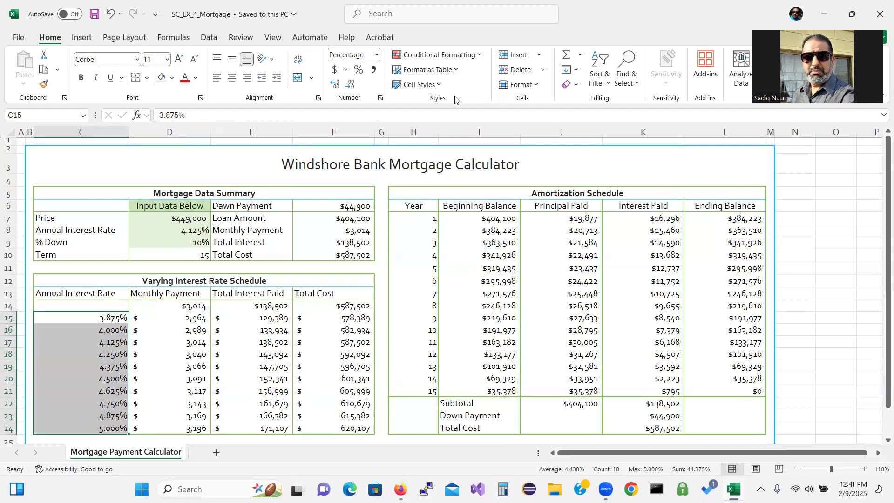
key("ctrl+q")
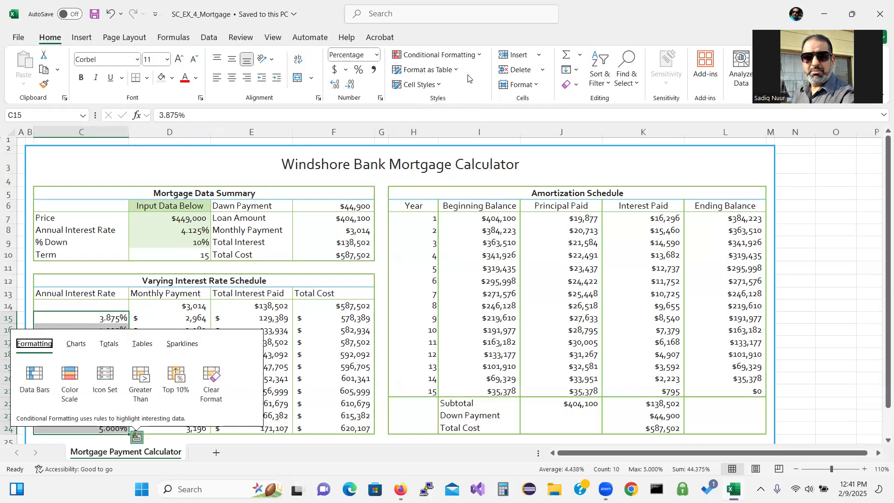
left_click(480, 55)
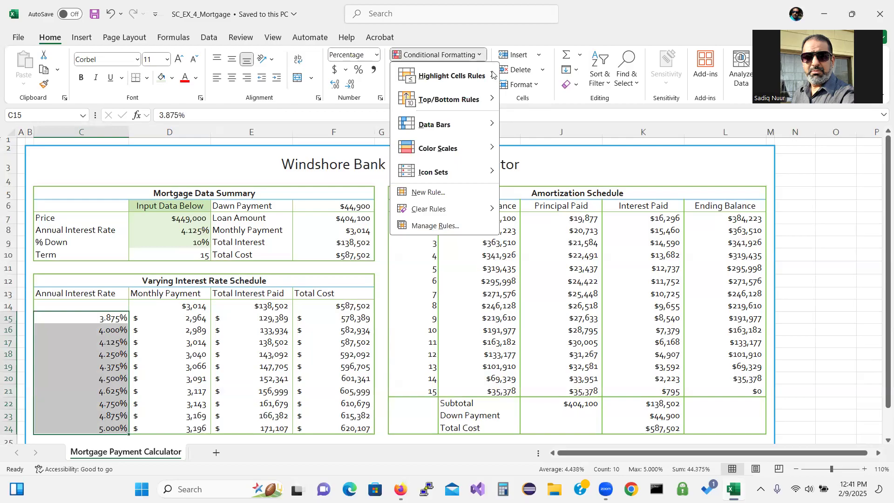
mouse_move(492, 78)
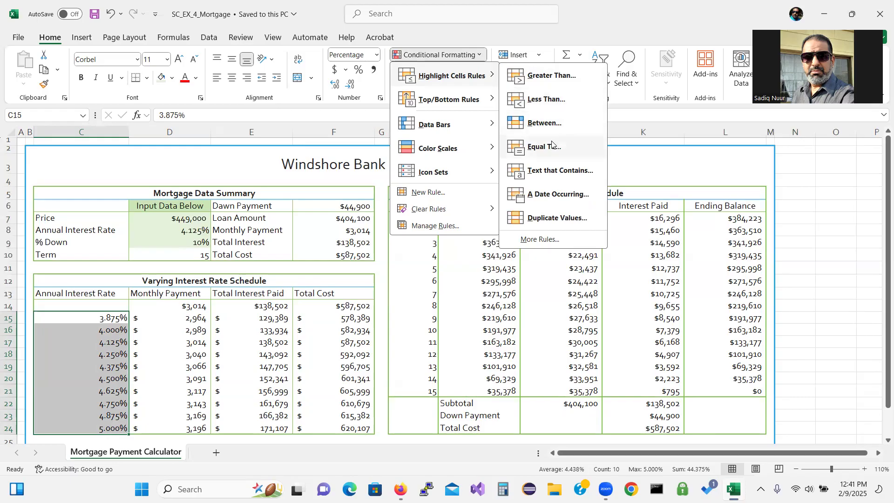
left_click(553, 148)
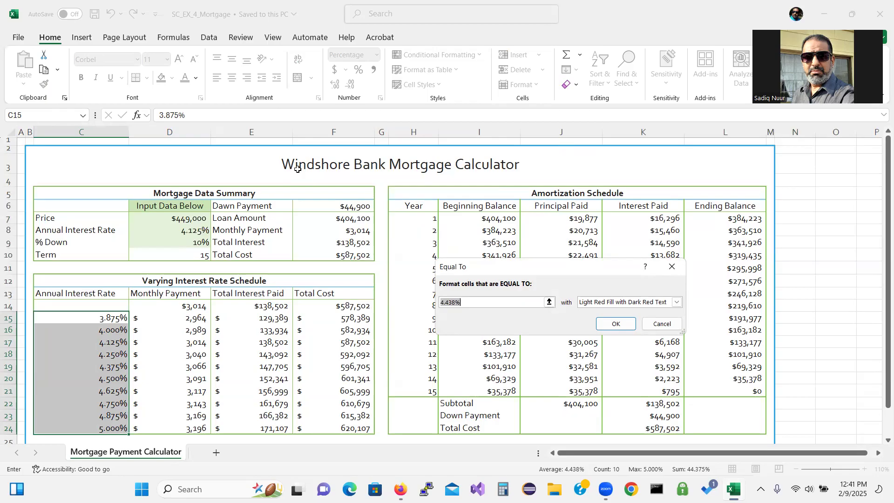
left_click(181, 234)
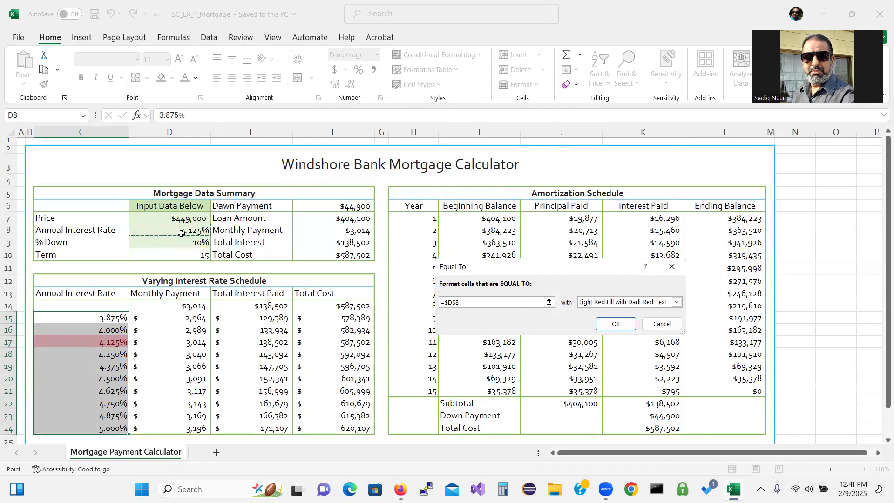
left_click(623, 324)
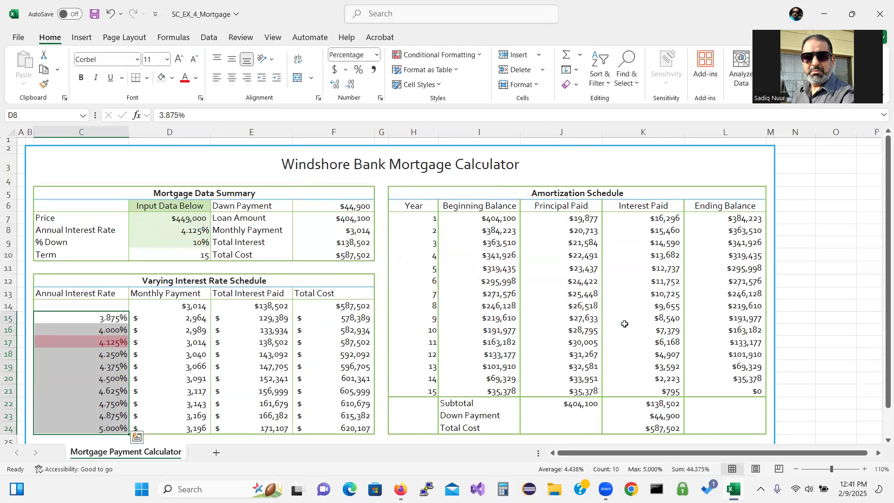
left_click(319, 356)
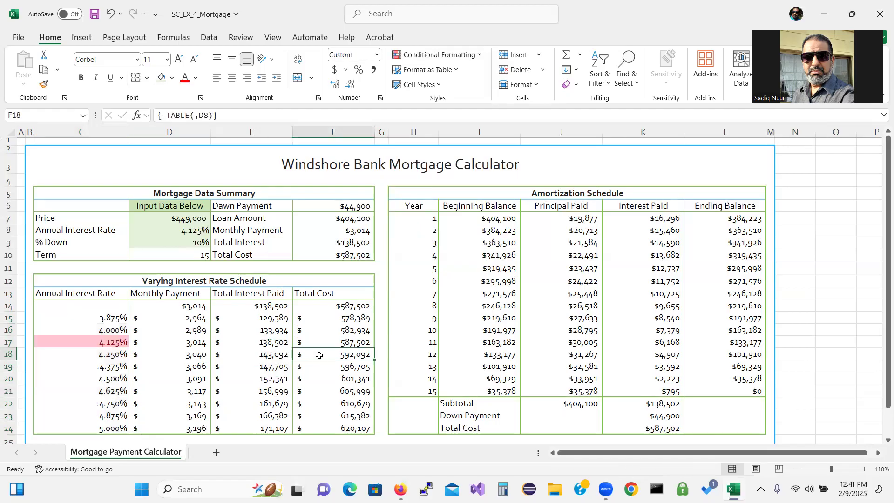
Set the annual interest rate in D8 to 4.625% to test the highlight rule
left_click(186, 231)
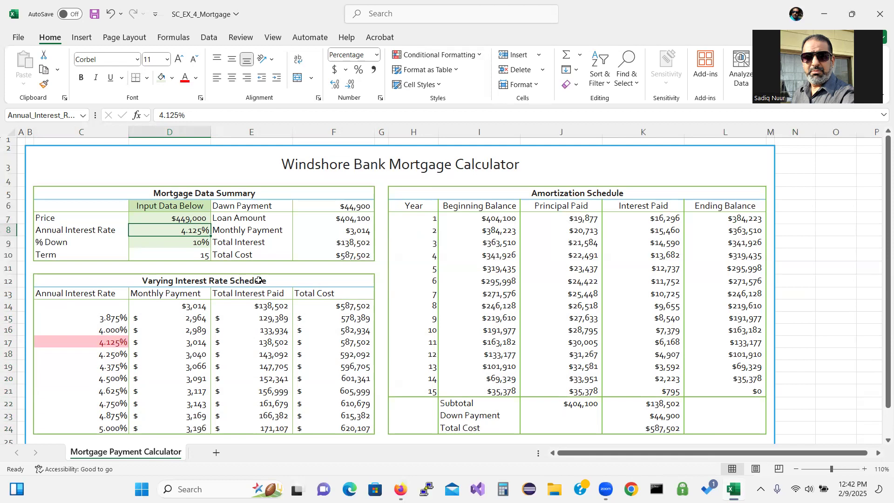
type("4.")
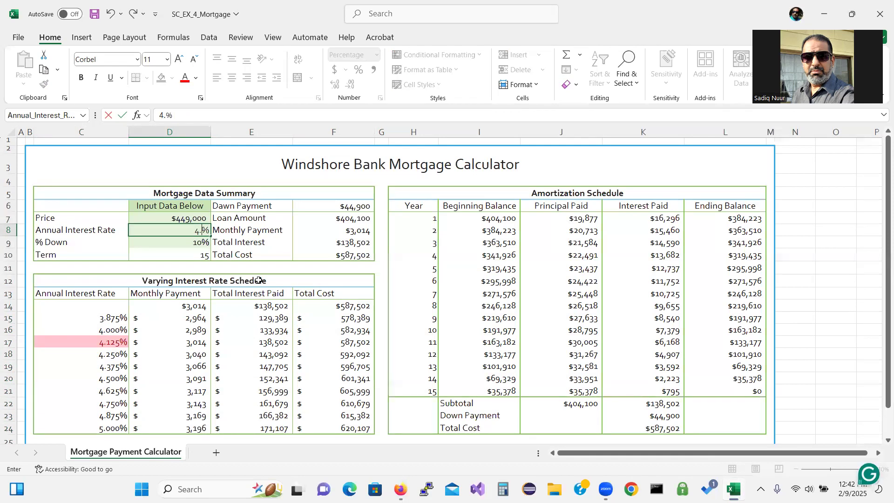
type("625")
key("Return")
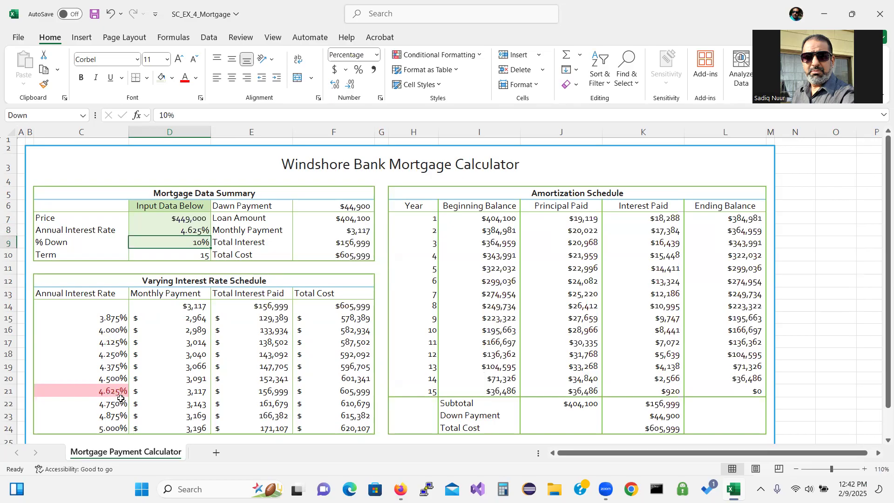
Set the annual interest rate in D8 to 5.000%, and undo both test rate changes
left_click(183, 231)
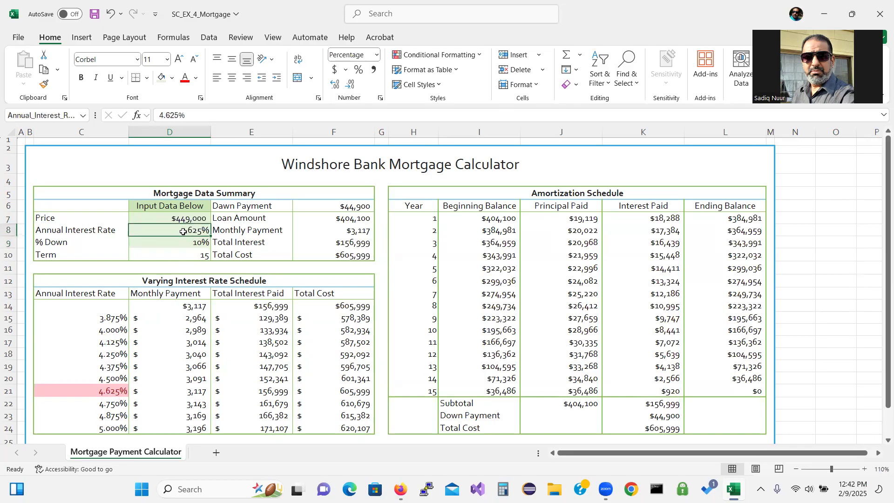
type("5.")
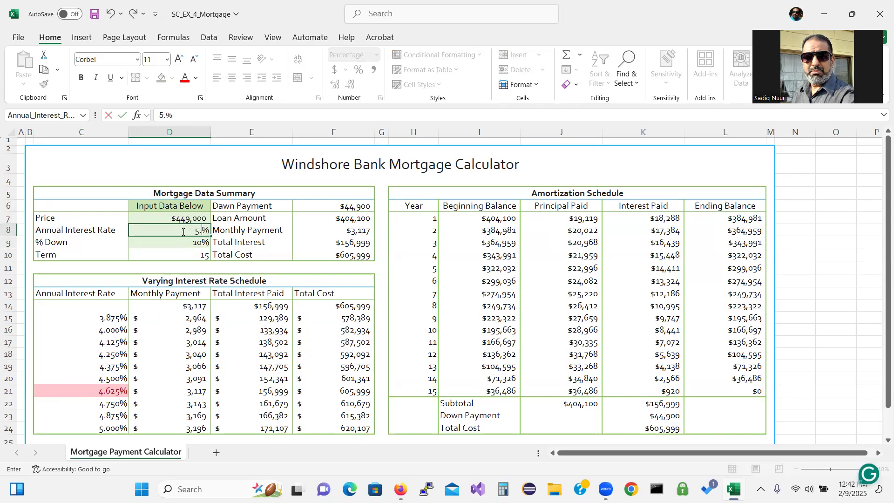
type("000")
key("Return")
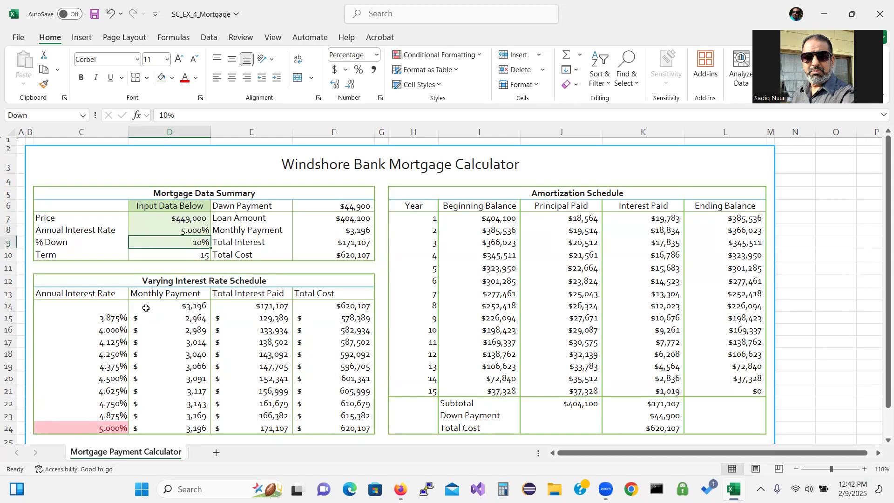
key("ctrl+z")
key("ctrl+z")
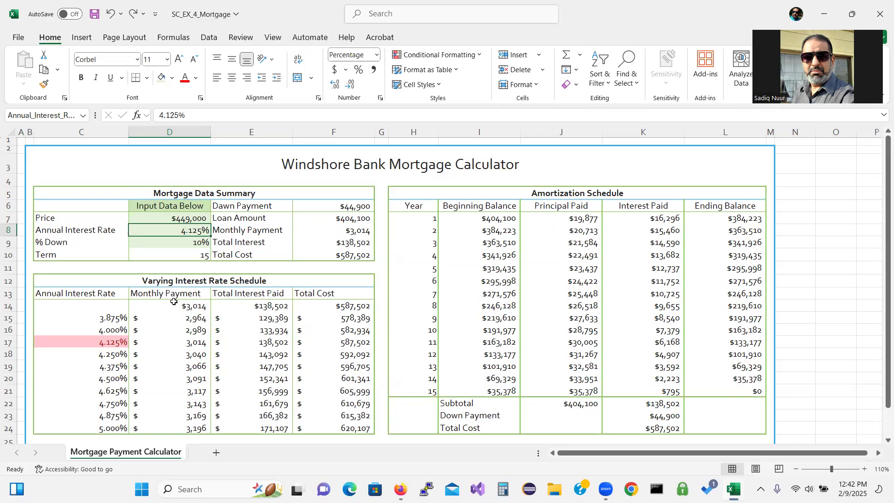
Set the price in D7 to 250000 and the annual interest rate in D8 to 4.875%
left_click(181, 219)
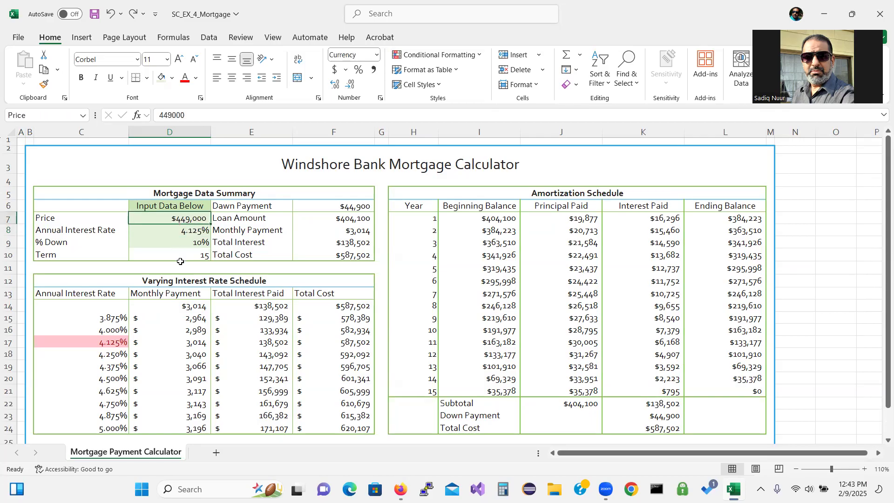
type("25")
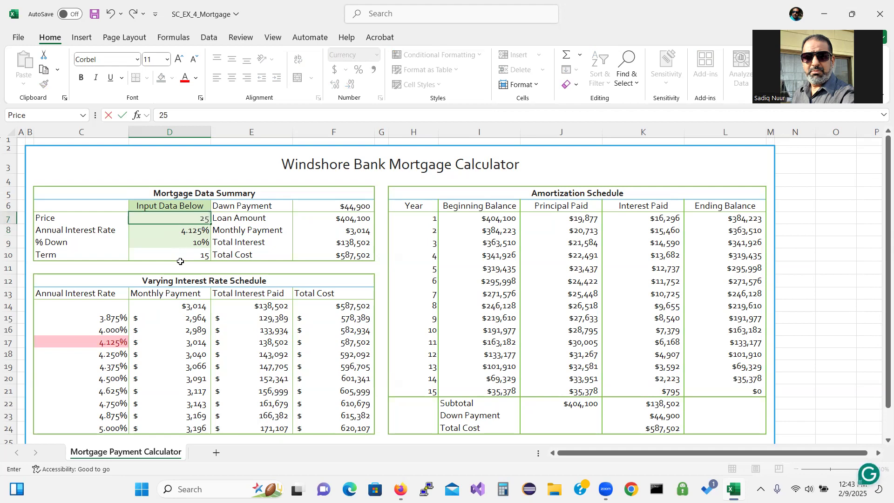
type("0000")
key("Return")
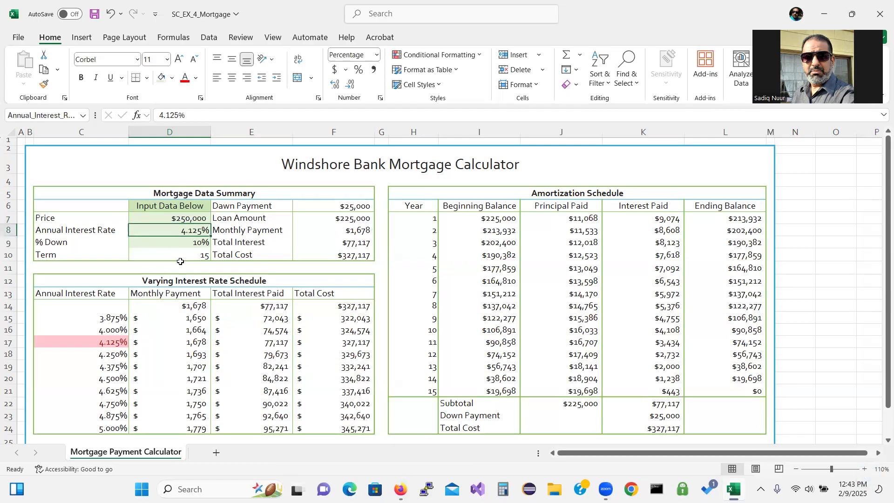
type("4.")
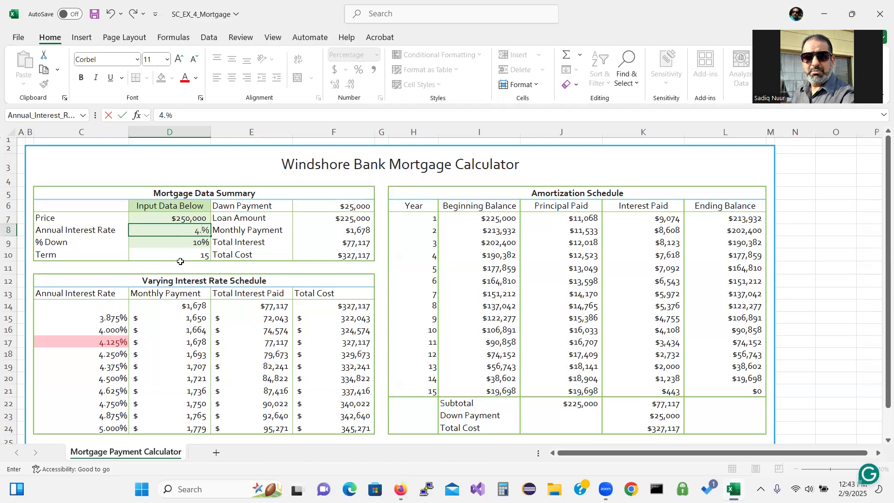
type("875")
key("Return")
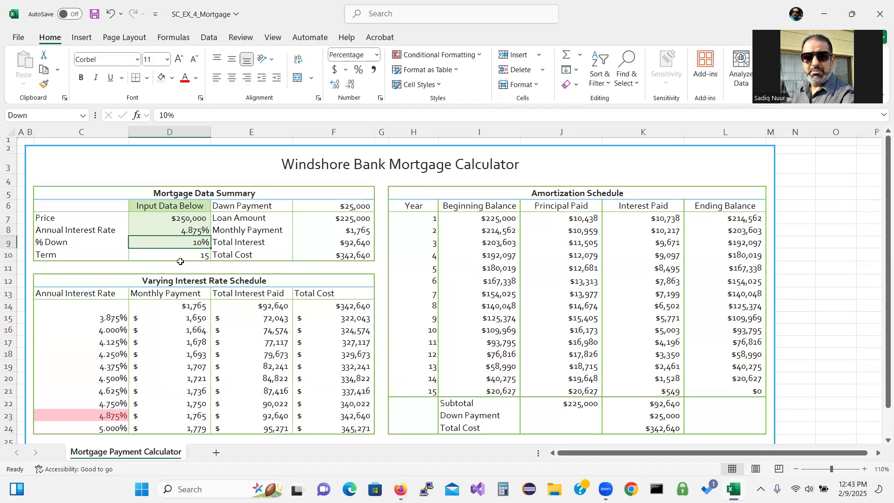
type("2")
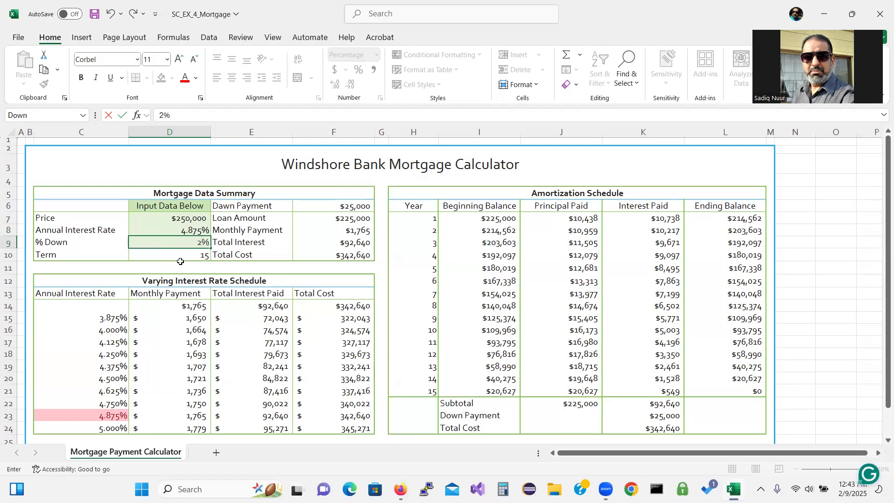
key("BackSpace")
left_click(190, 232)
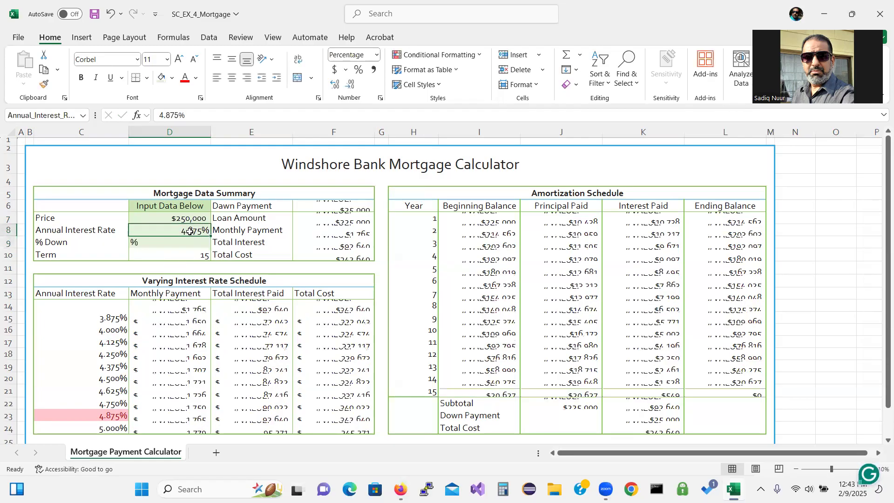
left_click(189, 246)
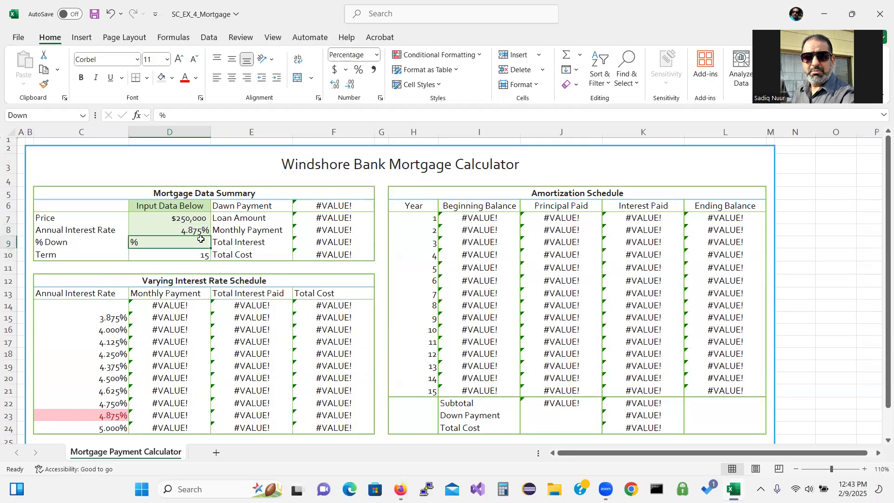
key("ctrl+z")
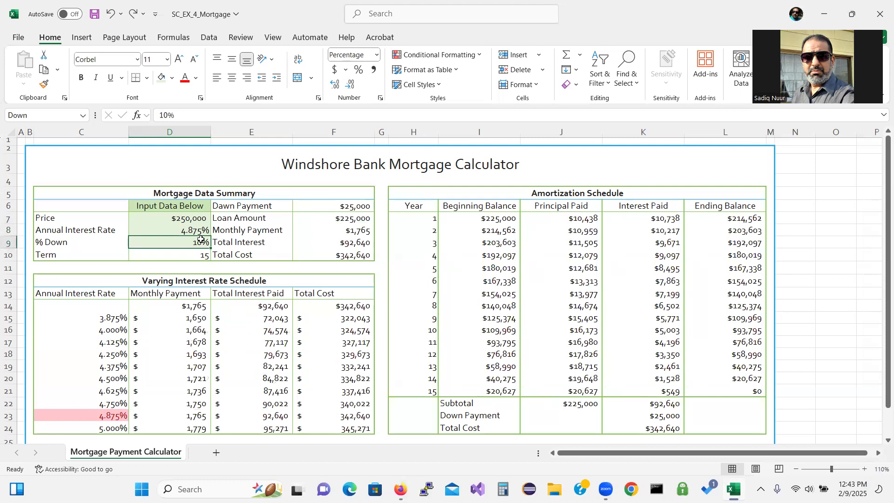
Set the loan term in D10 to 20 years
left_click(194, 254)
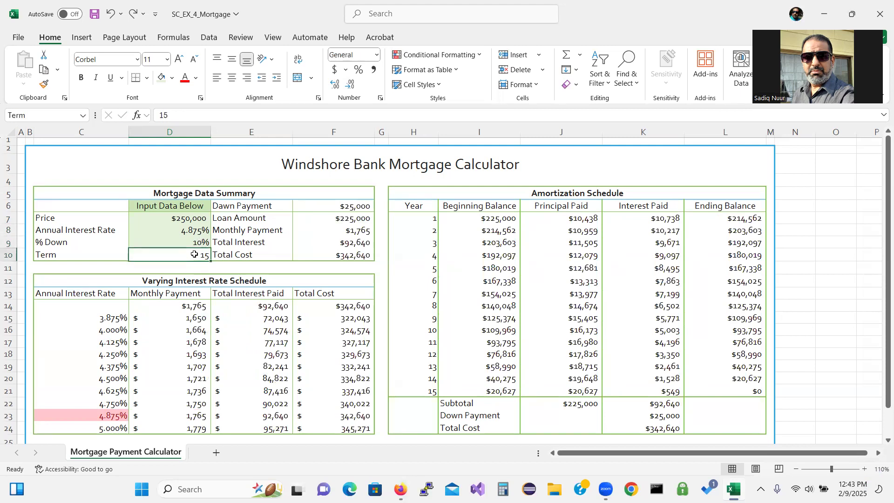
type("20")
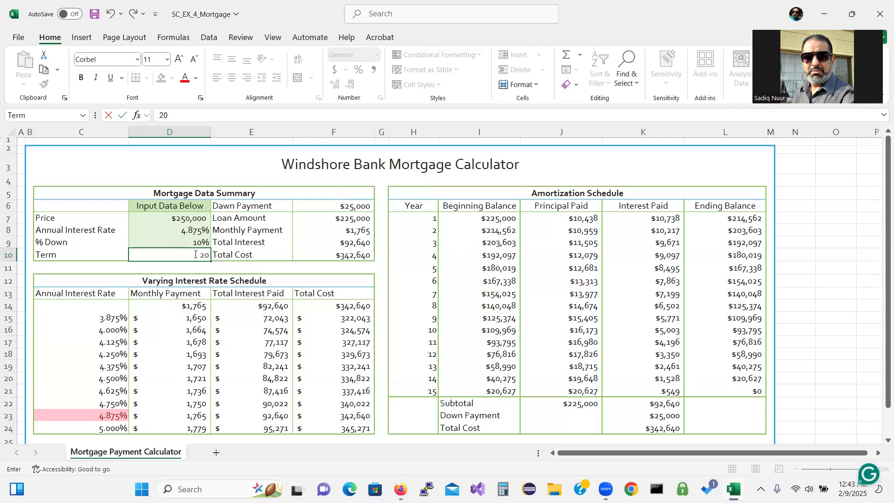
key("Return")
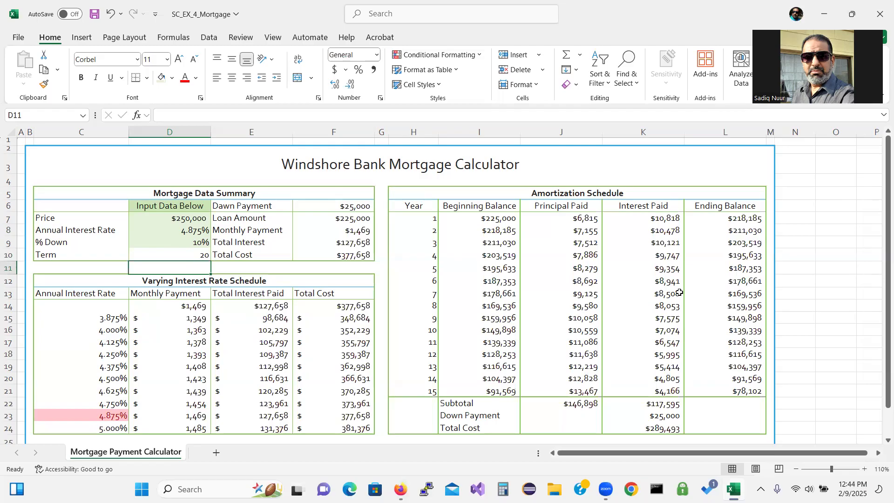
Restore the loan term in D10 to 15 years
left_click(205, 255)
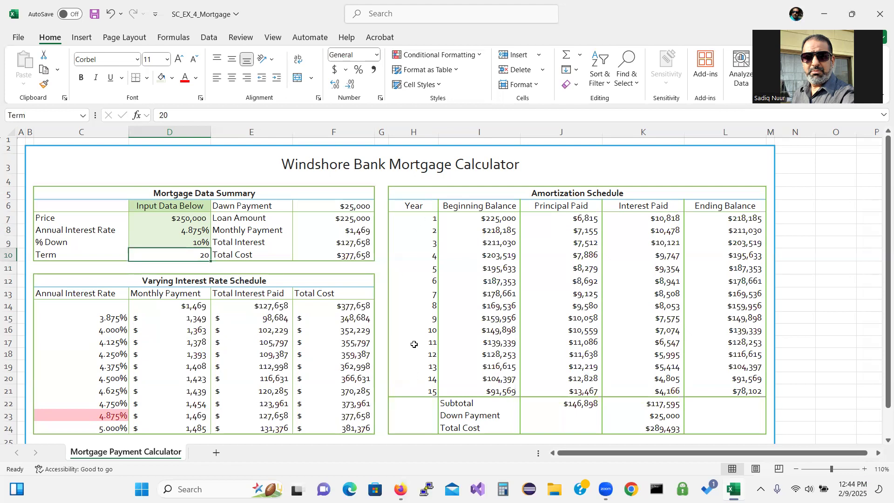
type("15")
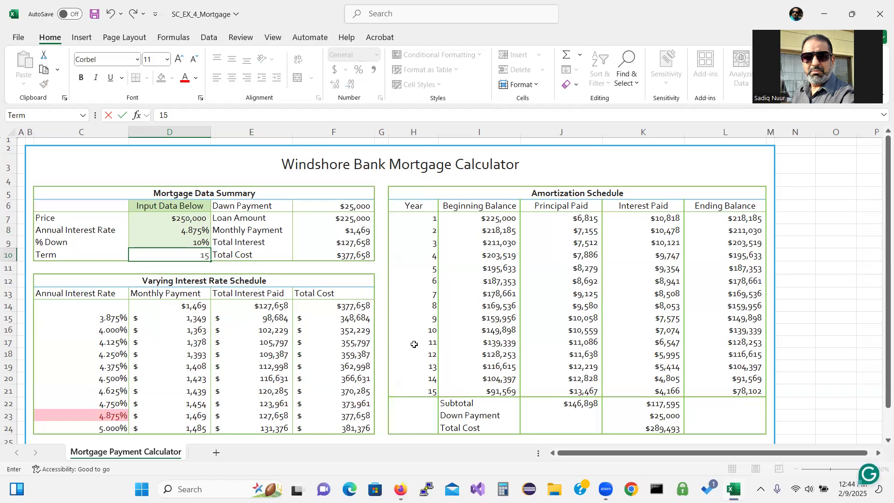
key("Return")
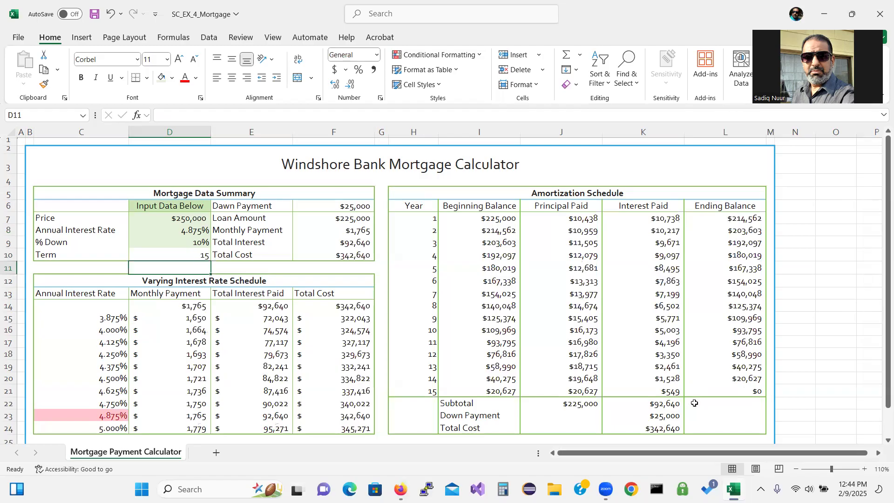
Undo the test changes to the annual interest rate in D8 and the price in D7
key("ctrl+z")
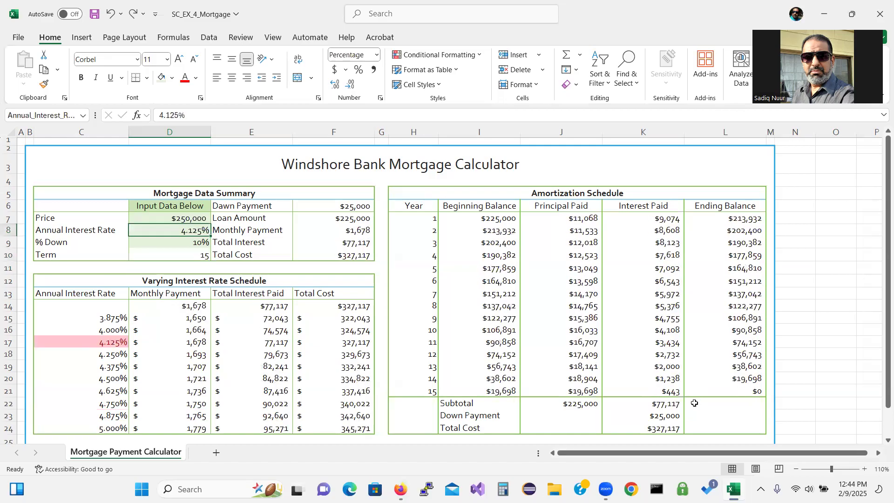
key("ctrl+z")
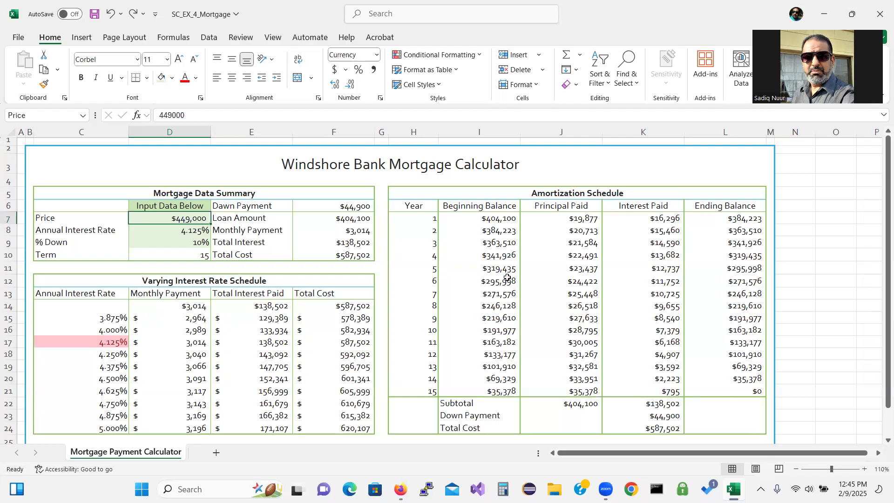
Set the page scaling so the worksheet prints fit to 1 page wide by 1 tall
left_click(133, 37)
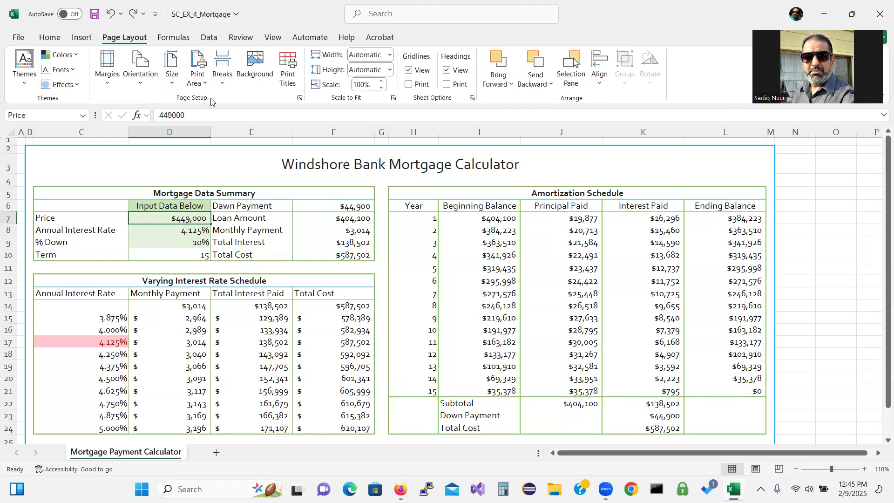
left_click(300, 99)
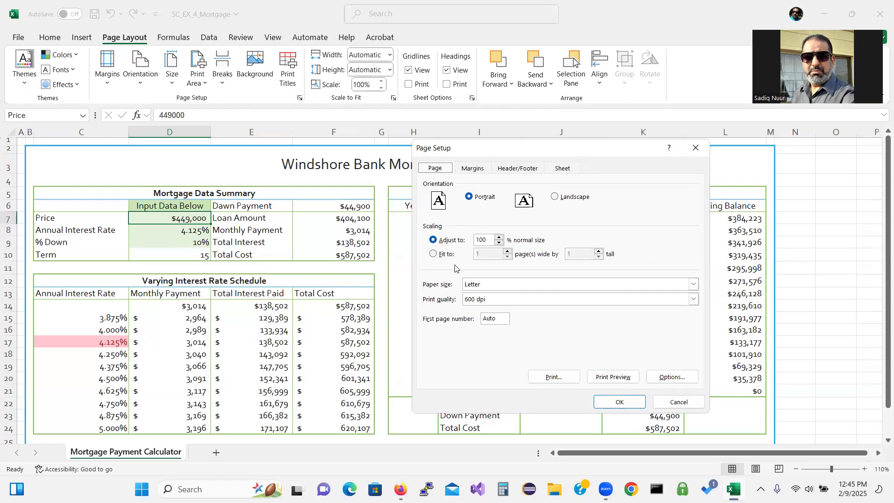
left_click(434, 254)
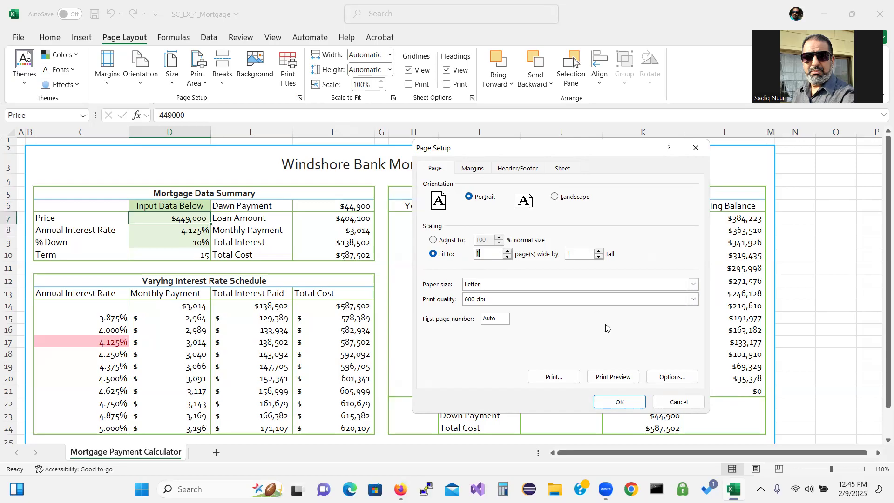
left_click(624, 402)
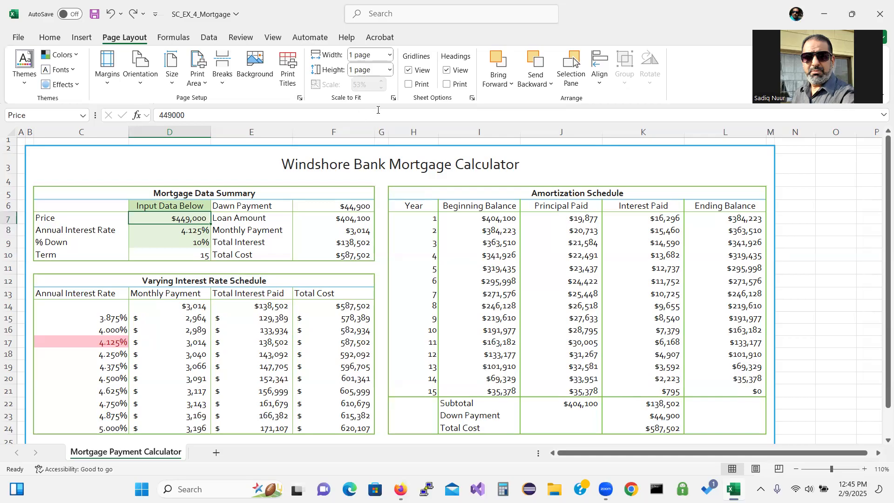
Set the worksheet to print in black and white in the page setup
left_click(299, 99)
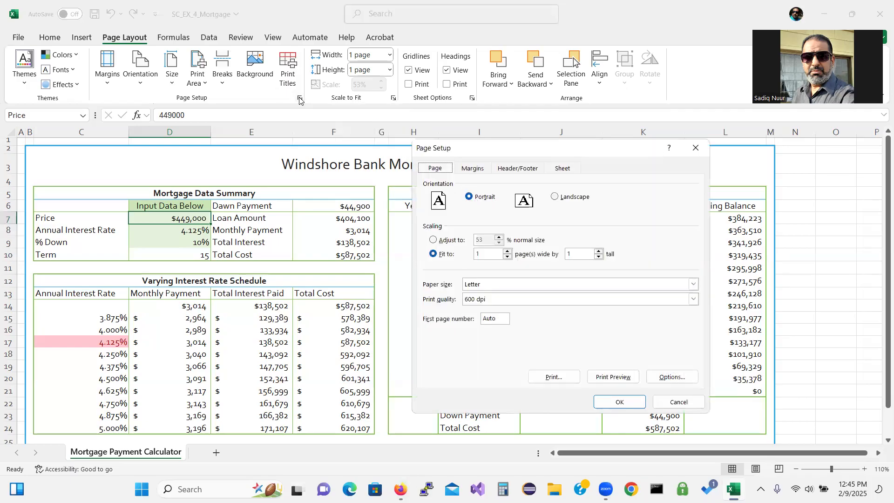
left_click(561, 167)
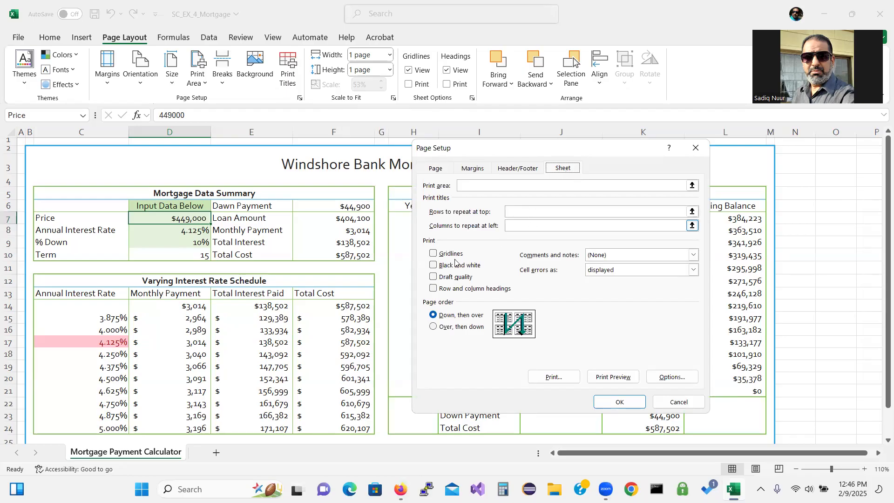
left_click(432, 267)
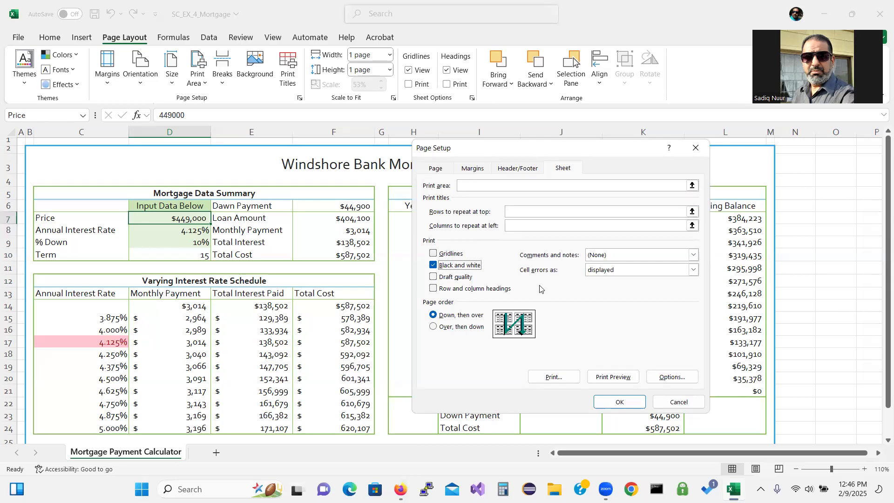
left_click(620, 402)
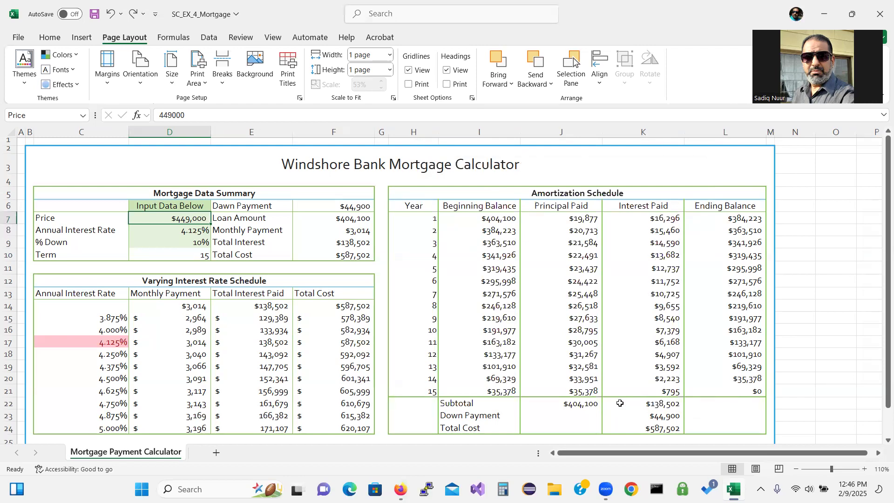
Set the Mortgage Data Summary range C5:F10 as the print area
left_click(56, 194)
left_click_drag(57, 196, 59, 253)
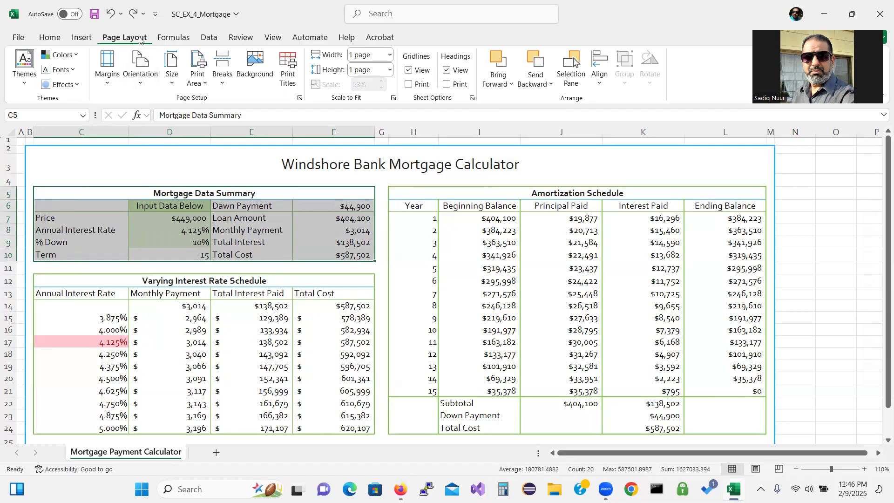
left_click(205, 85)
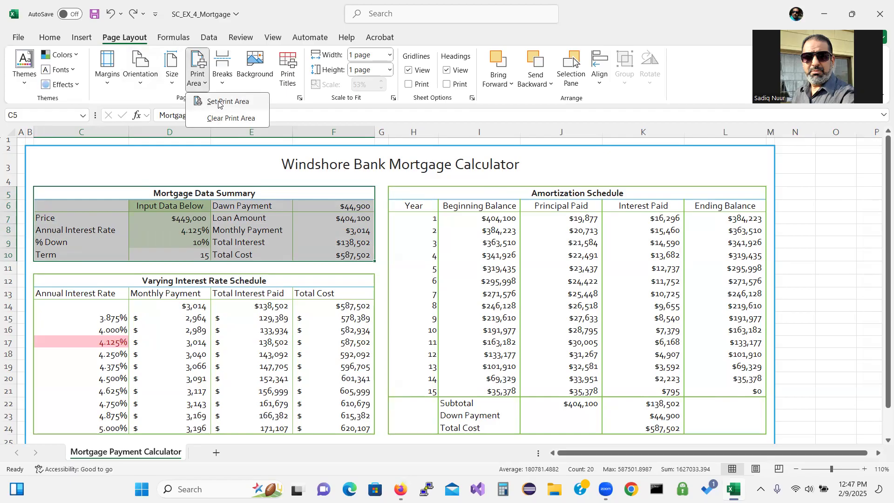
left_click(219, 102)
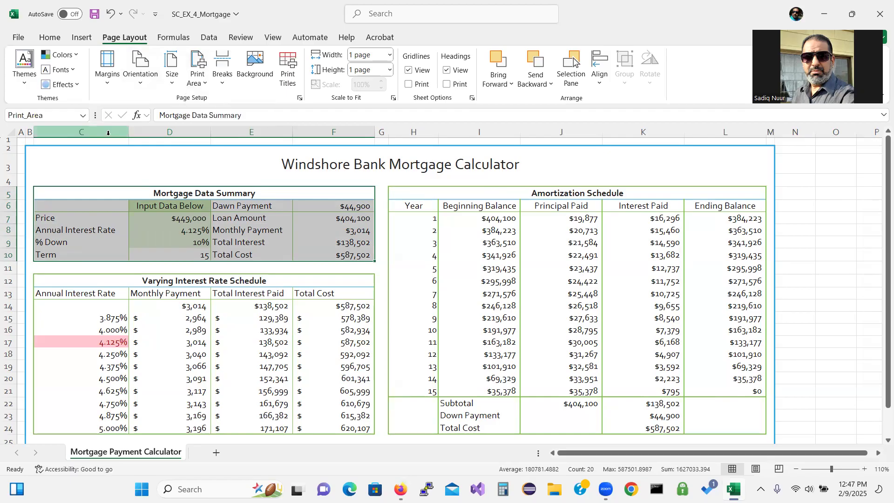
Check the print preview of the Mortgage Data Summary print area and return to the worksheet
left_click(19, 38)
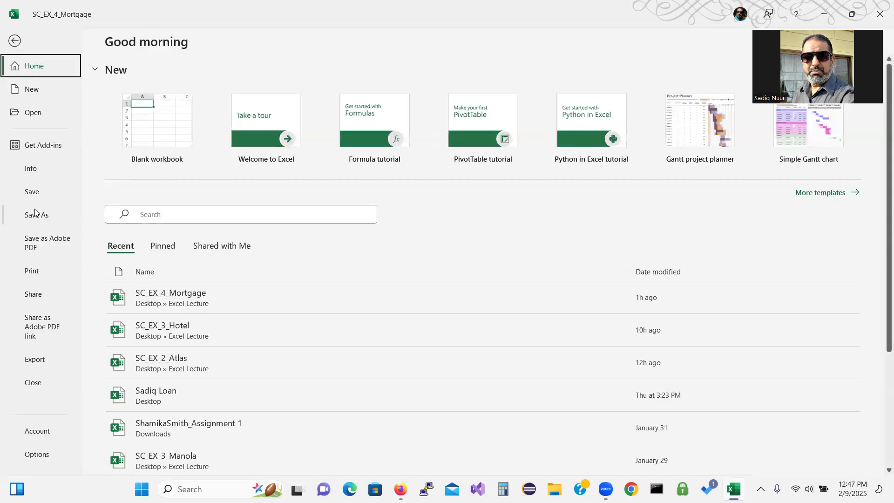
left_click(41, 271)
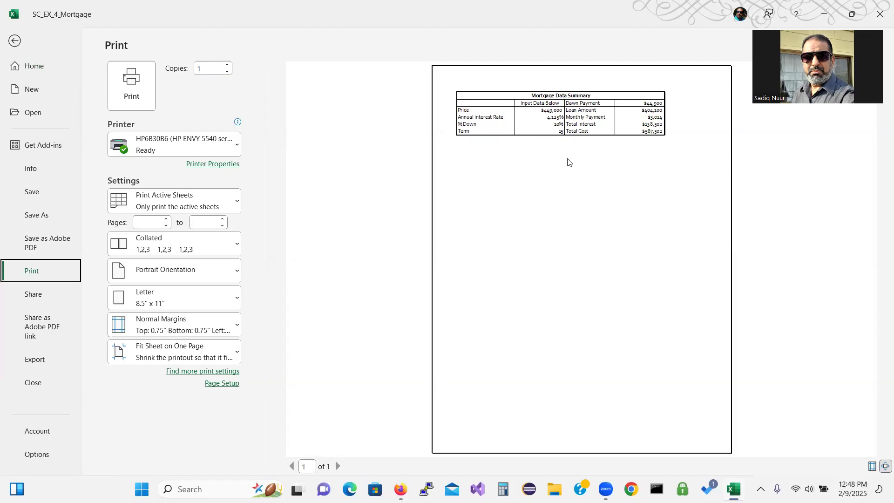
left_click(14, 40)
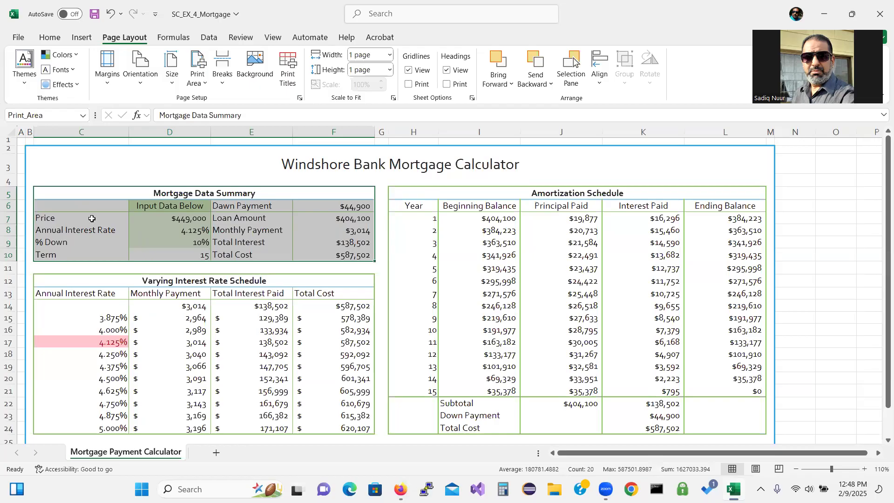
Name the Mortgage Data Summary range C5:F10 Mortgage_Summary
left_click(56, 115)
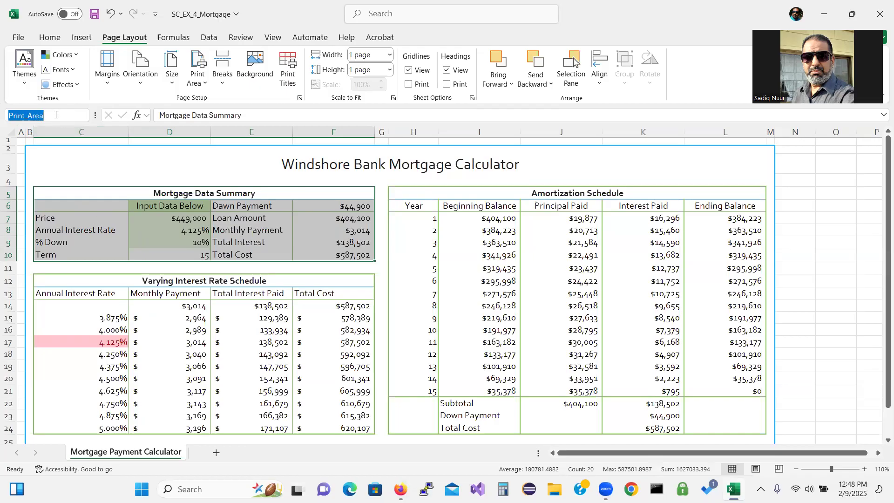
type("Mor")
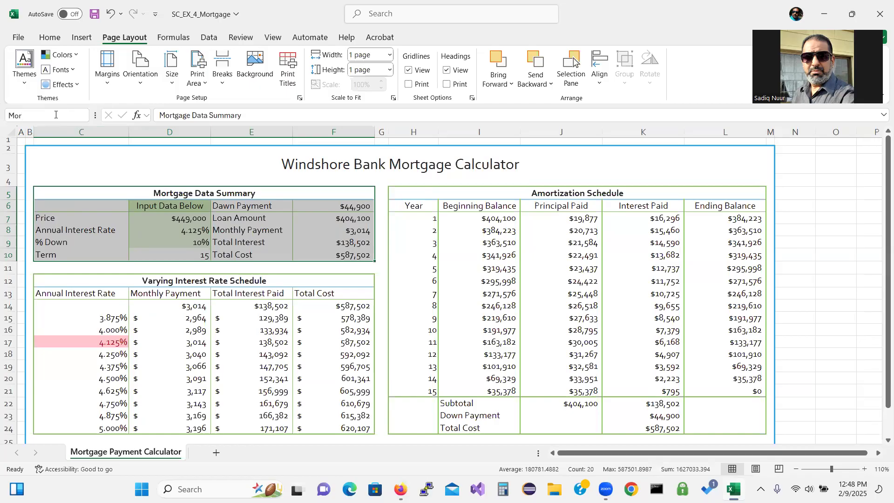
type("tgage")
type("_Summary")
key("Return")
Name the Varying Interest Rate Schedule range C12:F24 Interest_Schedule
left_click_drag(82, 279, 108, 425)
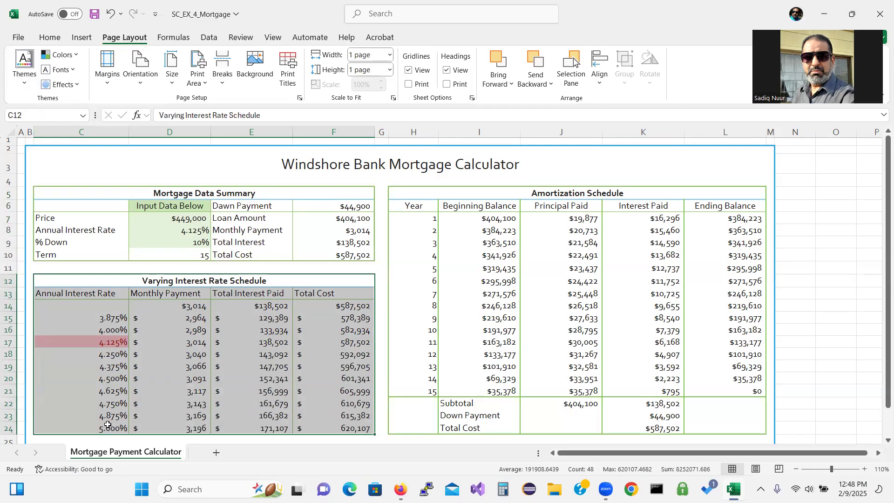
left_click(30, 115)
type("Interest_Schedule")
key("Return")
Name the amortization table range H5:L24 Amortization_Schedule
left_click_drag(403, 195, 453, 426)
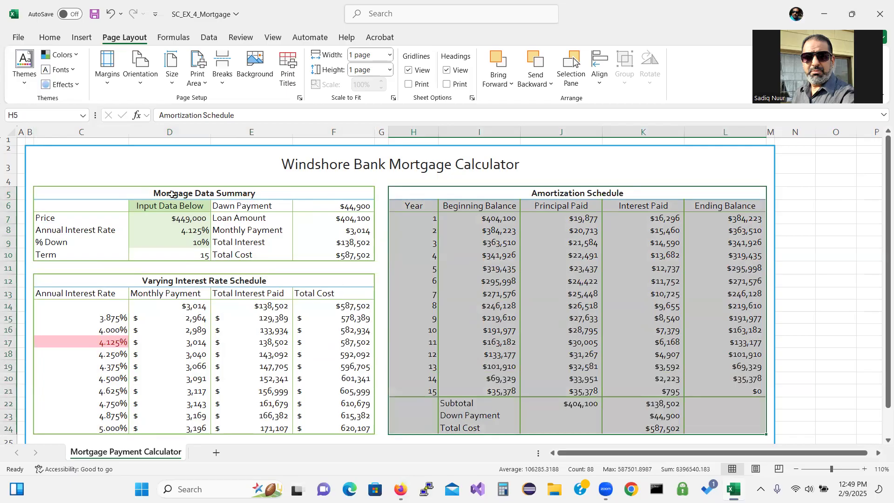
left_click(23, 112)
type("Am")
type("rtization_Schedule")
key("Return")
Name the whole mortgage calculator range B2:M25 Financial_Tools
left_click(36, 148)
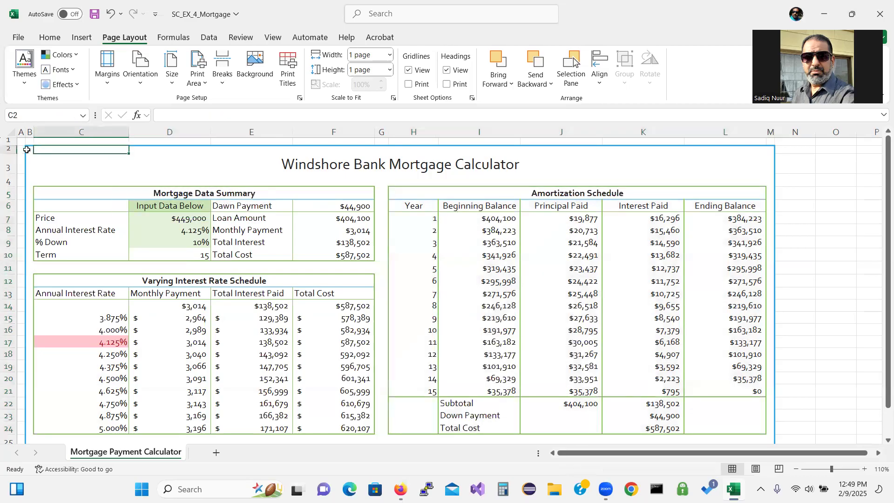
left_click(27, 149)
left_click_drag(29, 149, 768, 405)
left_click(30, 114)
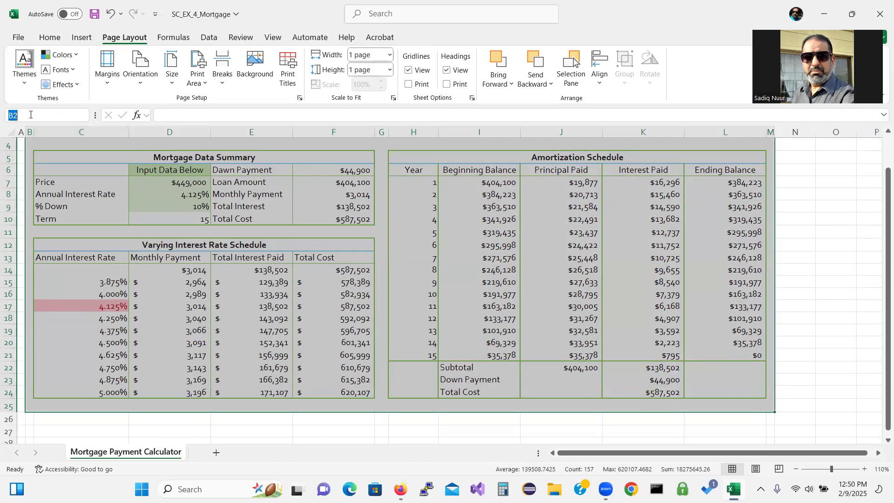
type("Financial_Tools")
key("Return")
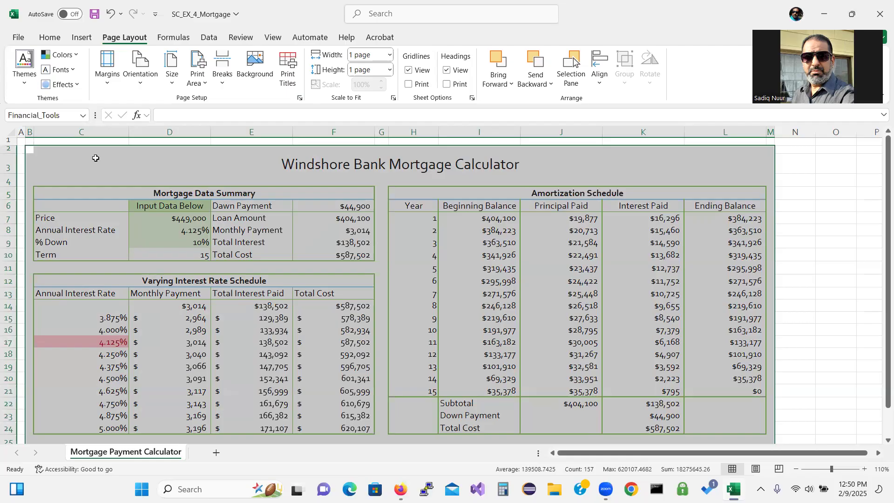
Select the Amortization_Schedule named range, preview it with the Print Selection setting, and return to the worksheet
left_click(84, 116)
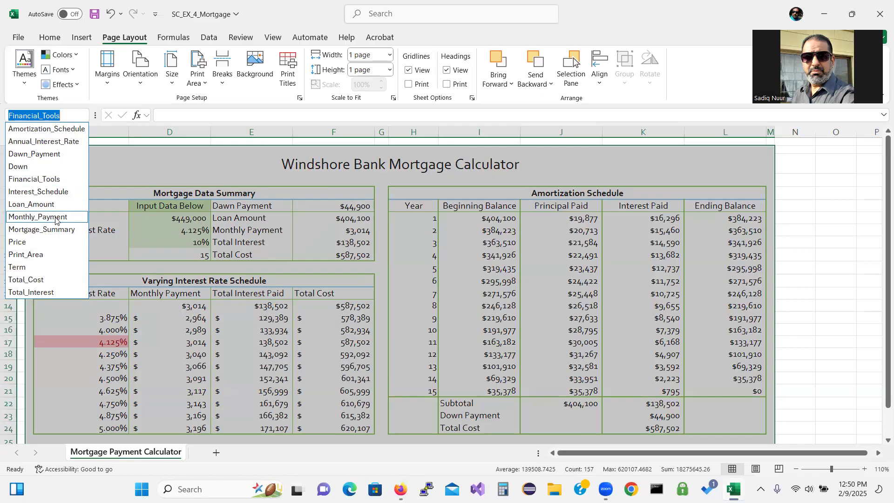
left_click(57, 129)
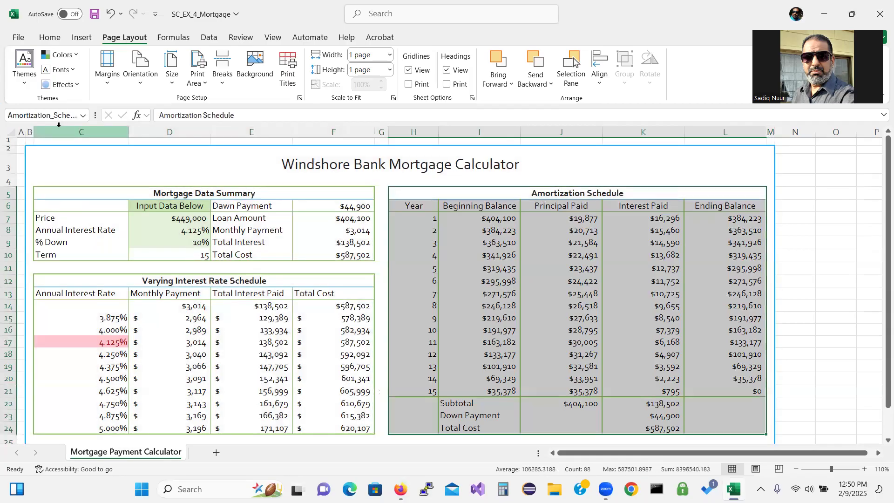
left_click(17, 38)
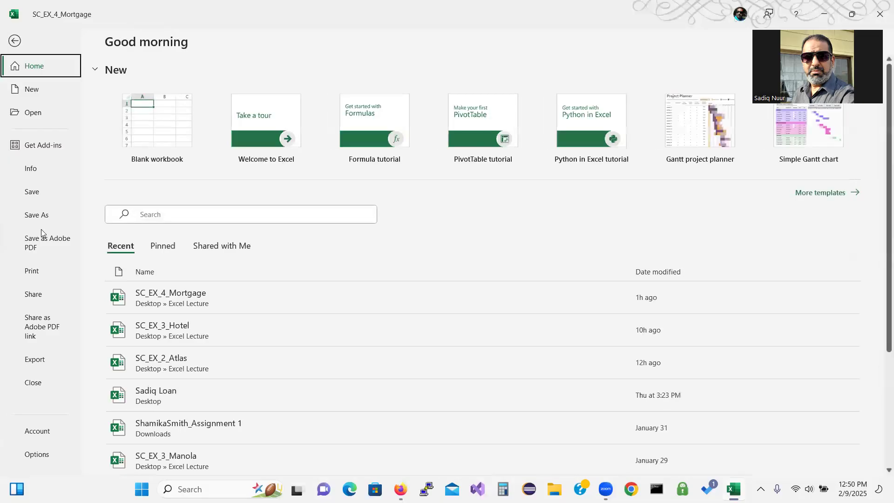
left_click(39, 275)
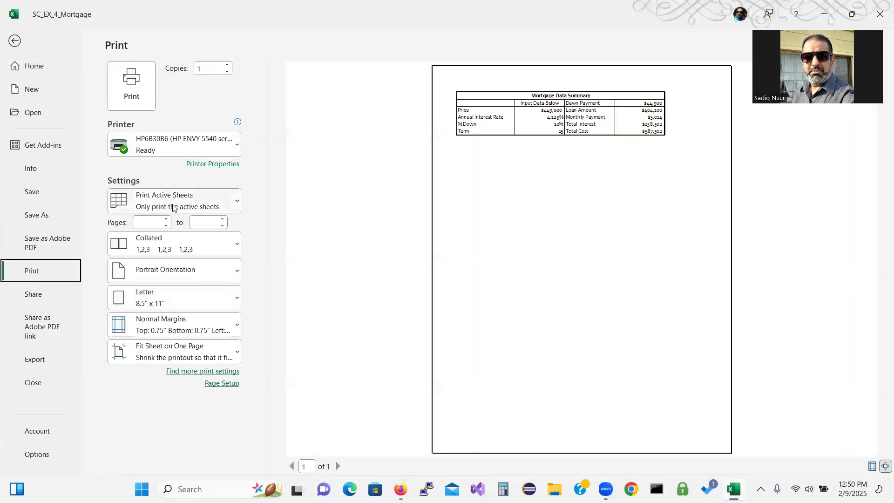
left_click(173, 207)
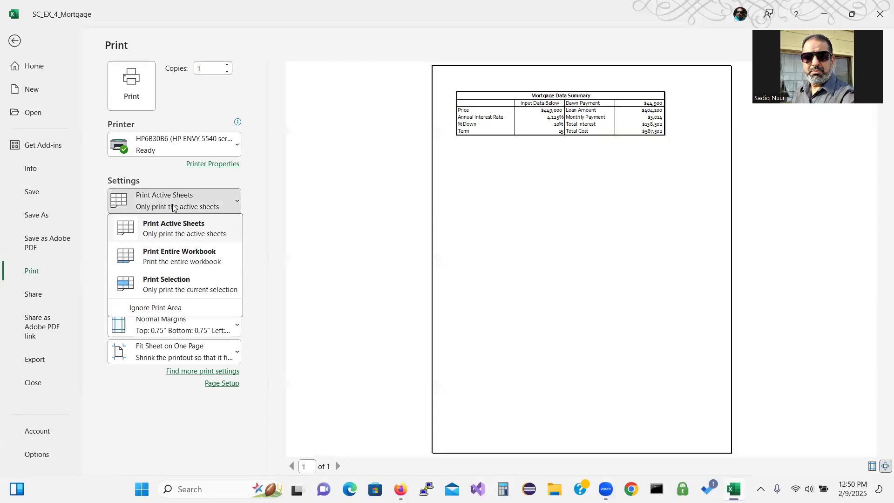
left_click(179, 284)
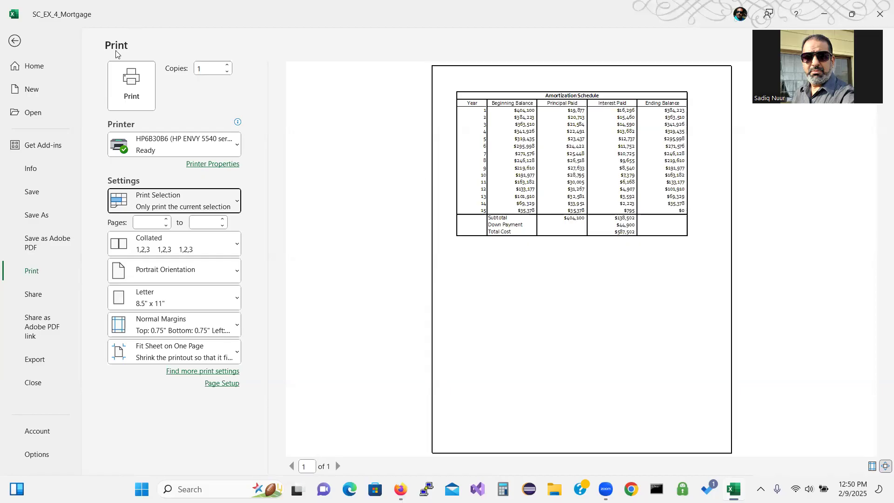
left_click(19, 44)
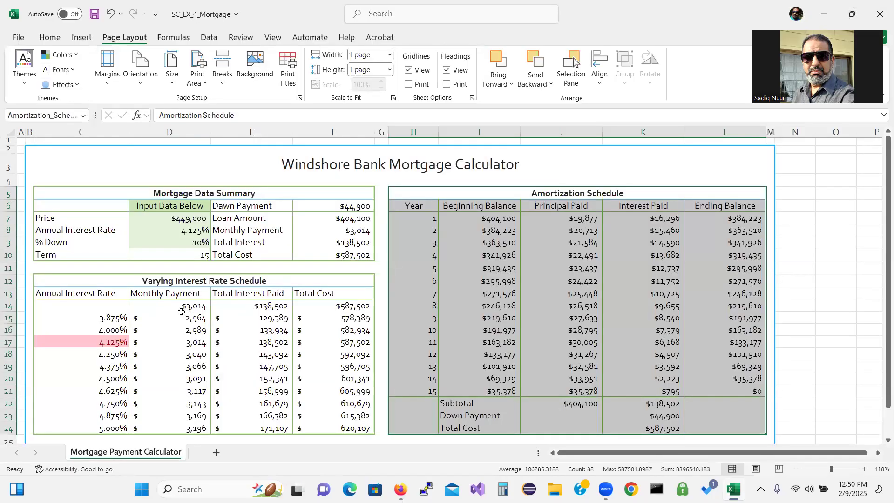
Select the Interest_Schedule named range, preview its printout with the Print Selection setting, and return to the worksheet
left_click(83, 116)
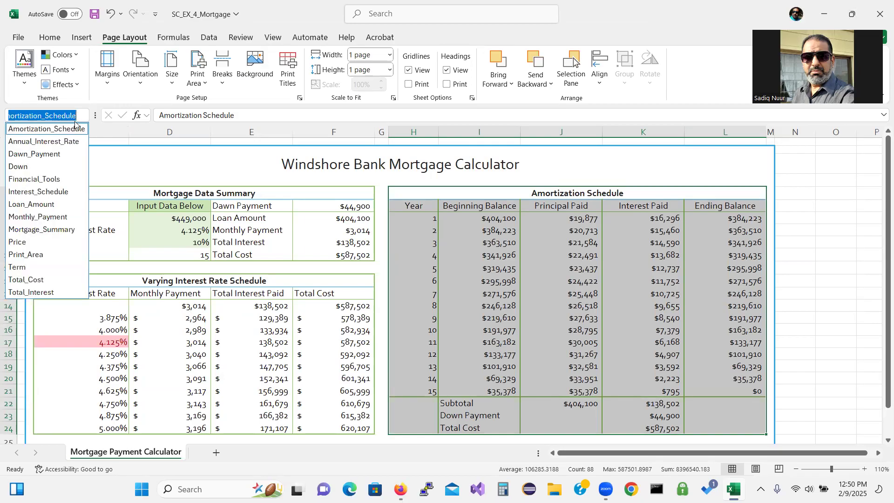
left_click(60, 142)
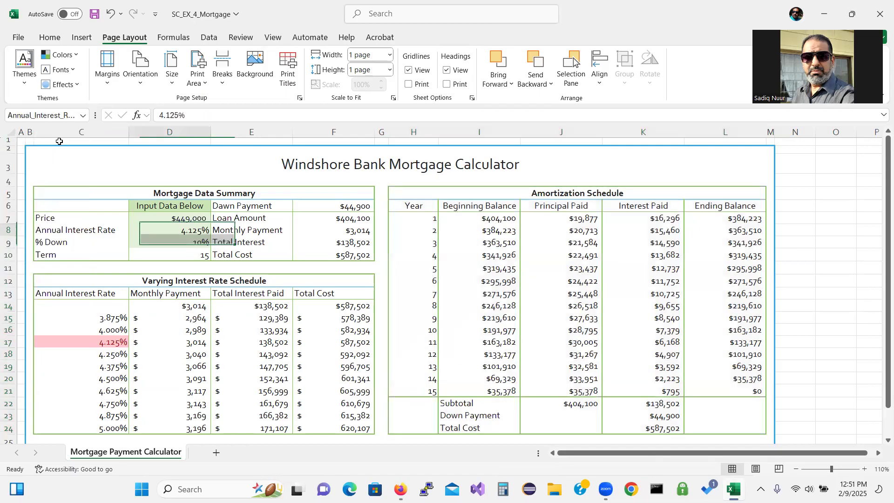
left_click(82, 117)
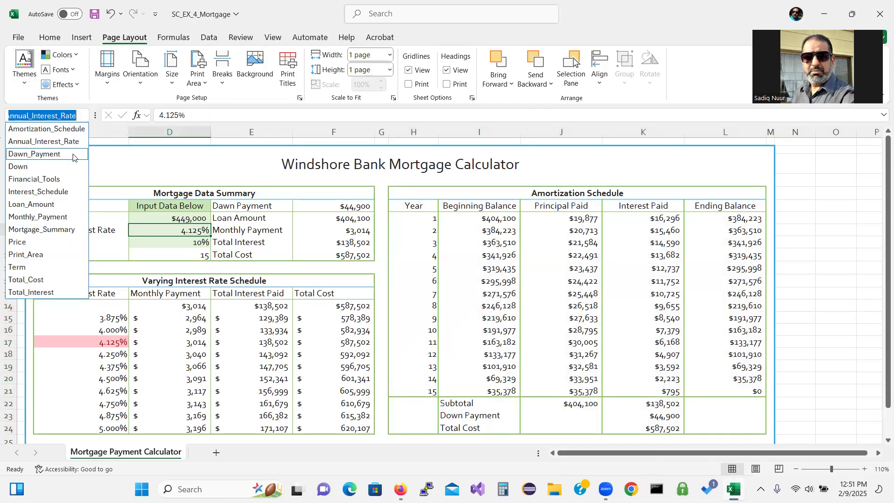
left_click(64, 191)
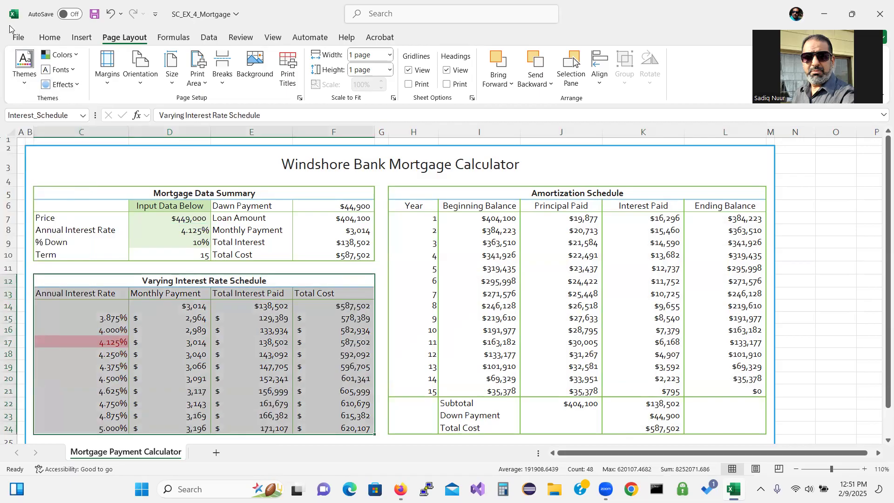
left_click(18, 37)
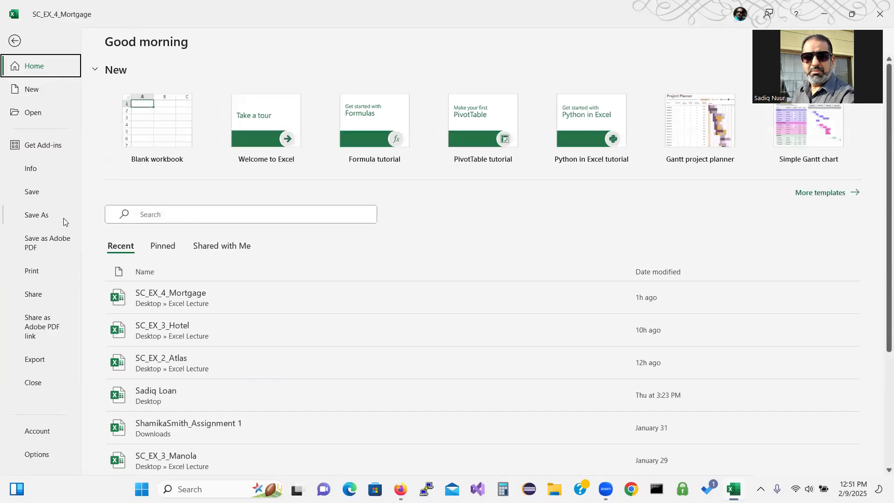
left_click(40, 270)
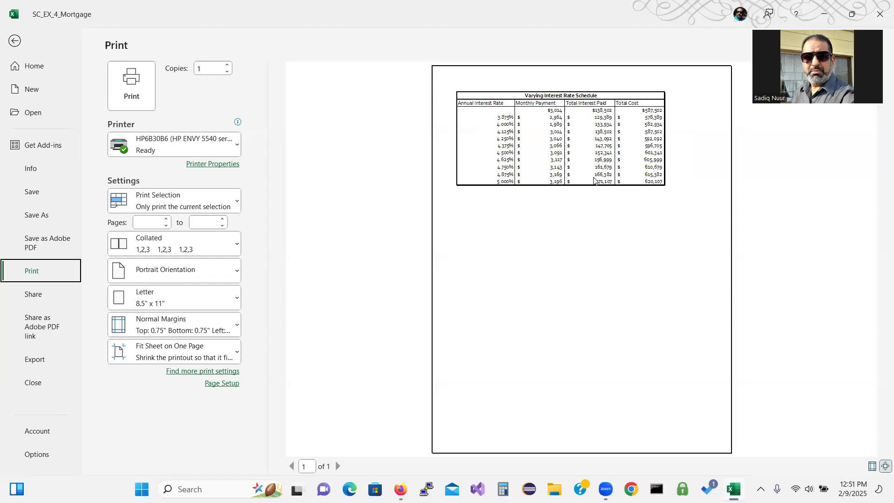
left_click(16, 42)
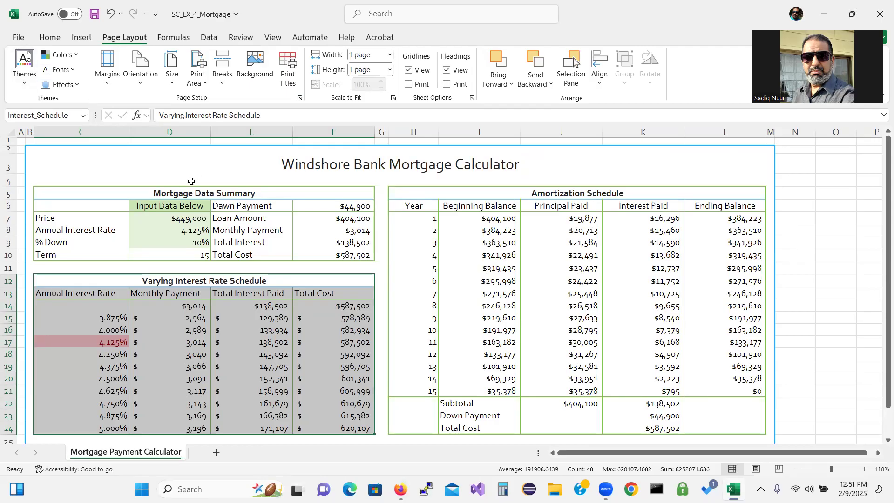
Unlock the Price, Annual Interest Rate and % Down input cells D7:D9 by turning off their Locked protection
left_click(177, 220)
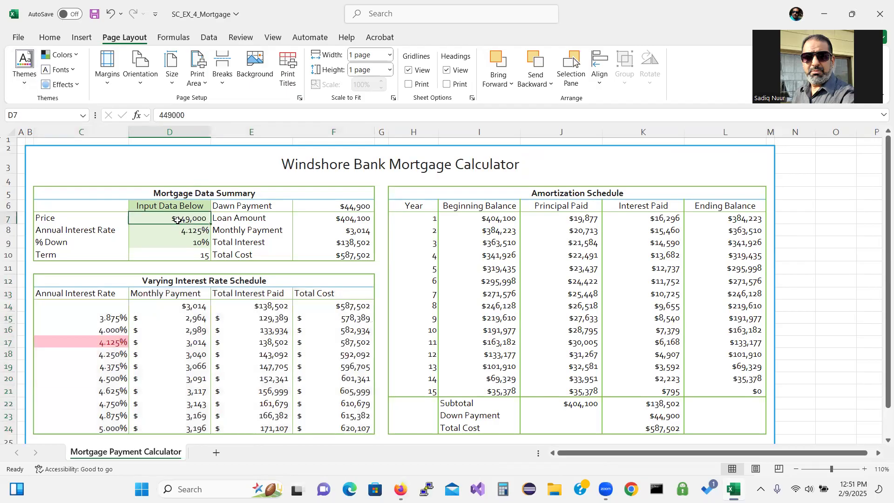
left_click_drag(178, 220, 178, 243)
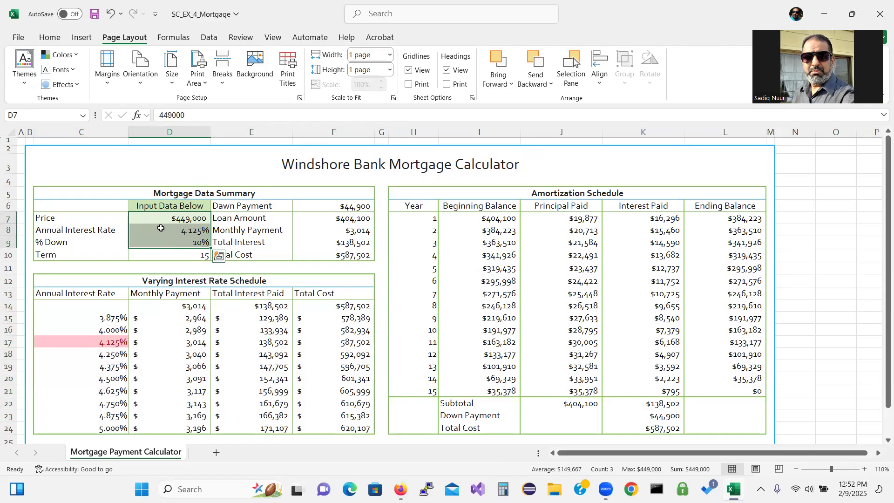
right_click(161, 228)
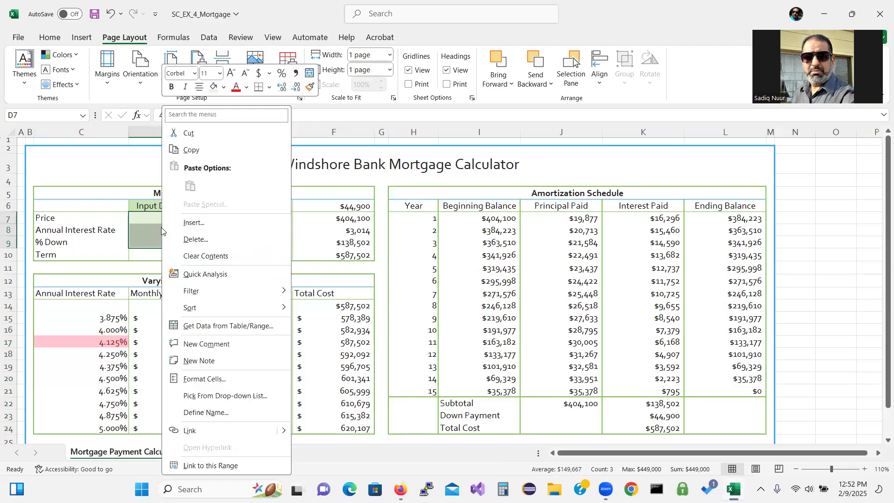
left_click(204, 383)
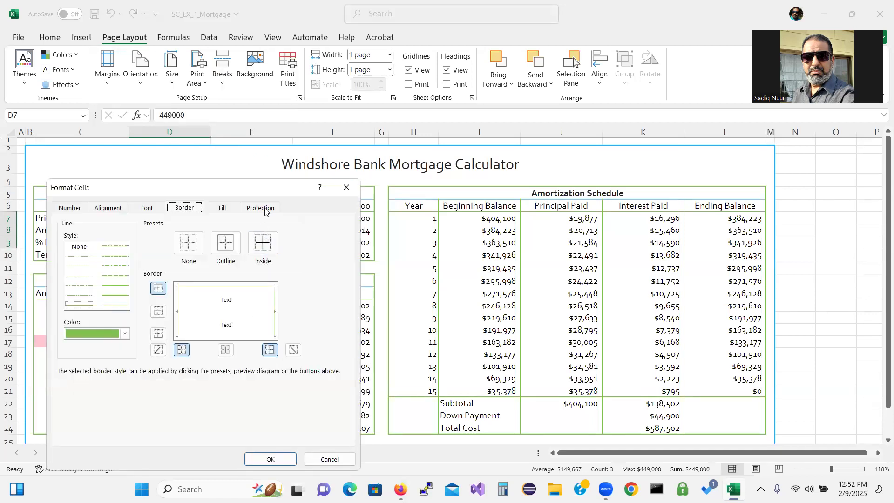
left_click(265, 208)
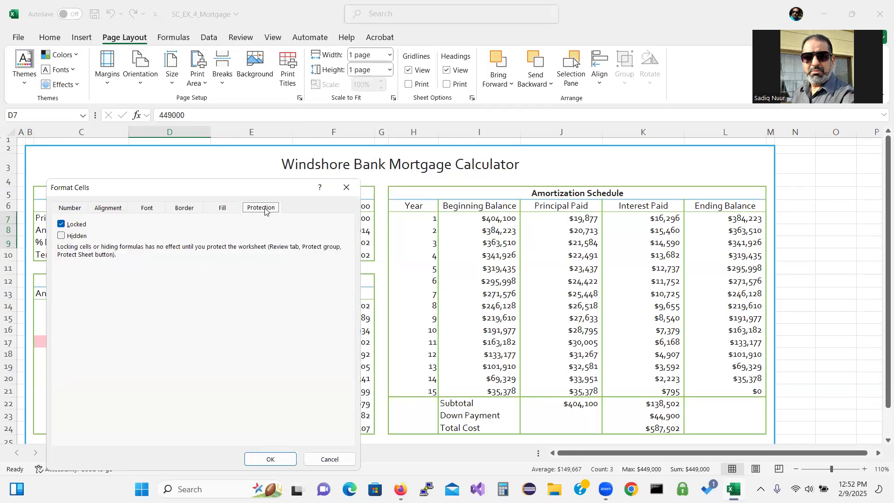
left_click(62, 225)
left_click(274, 456)
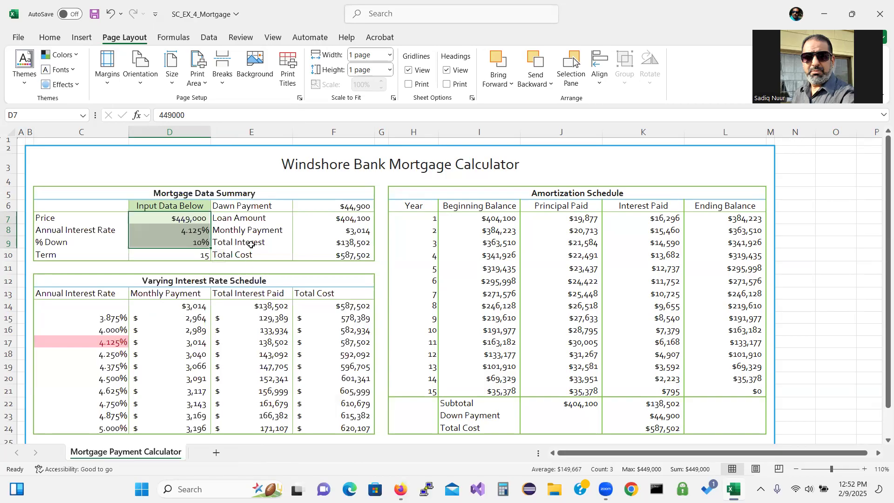
Protect the worksheet without a password, allowing only the selection of locked and unlocked cells
left_click(241, 37)
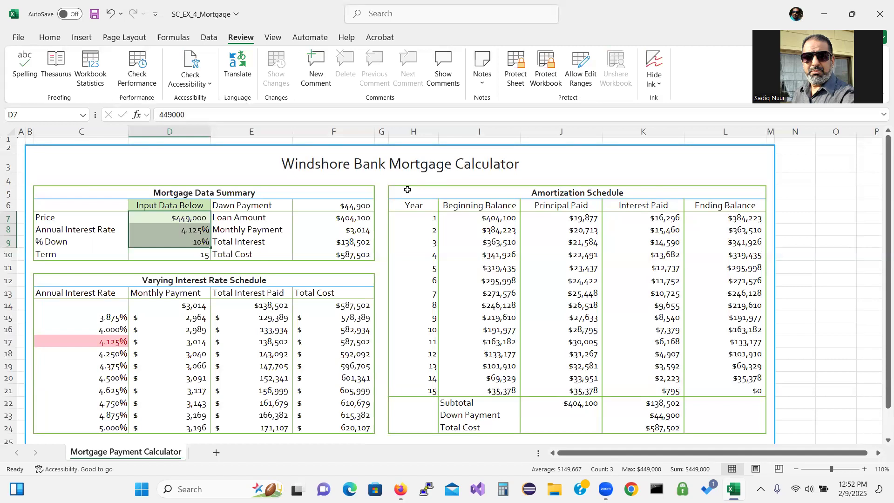
left_click(522, 71)
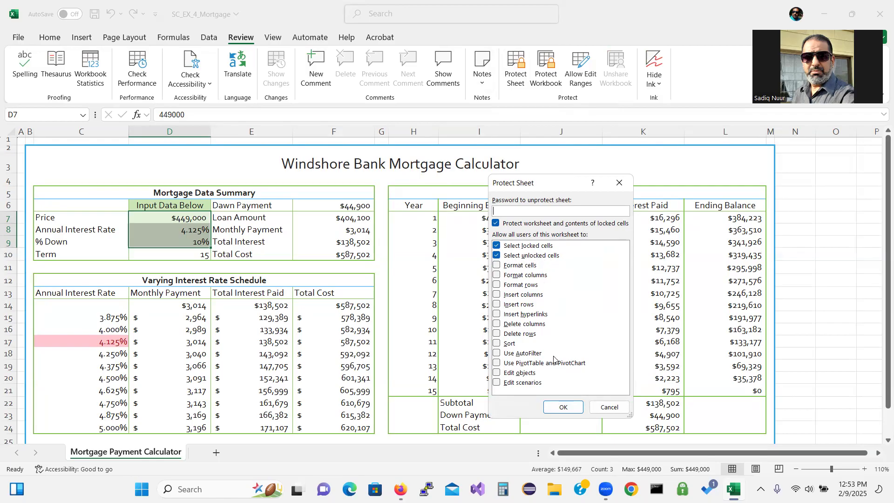
left_click(563, 408)
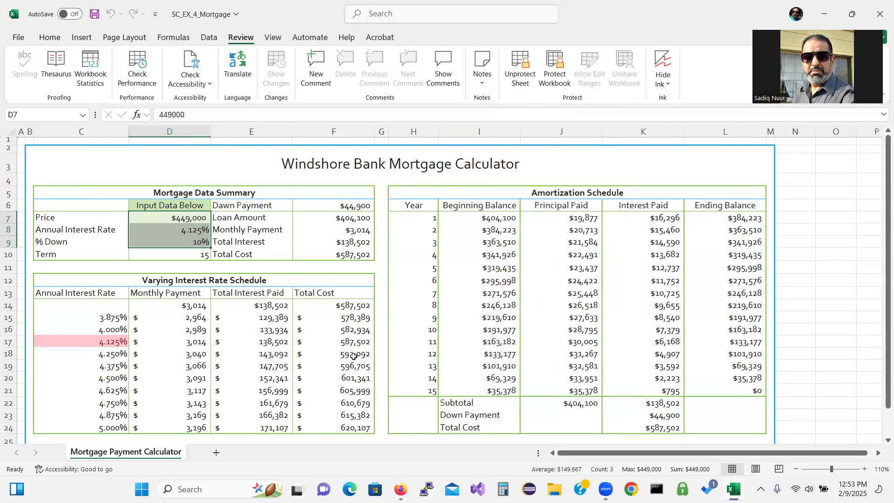
Try to clear the Term value in locked cell D10 to test the sheet protection
left_click(189, 255)
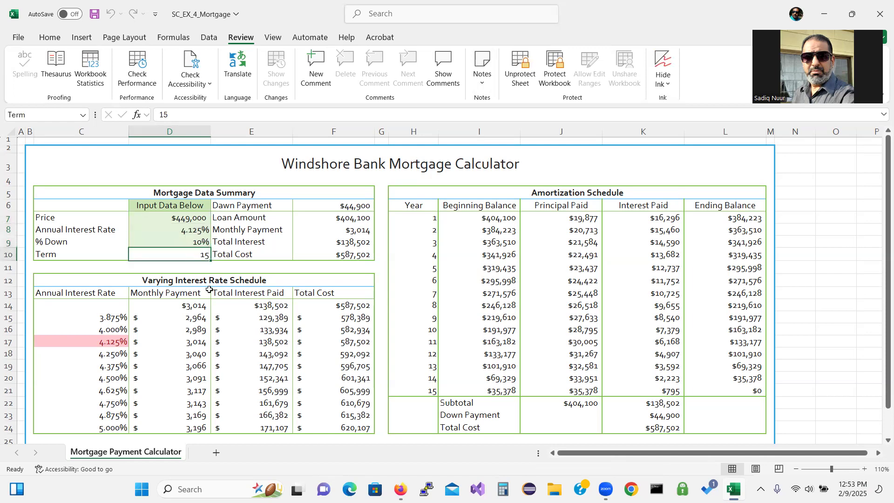
key("BackSpace")
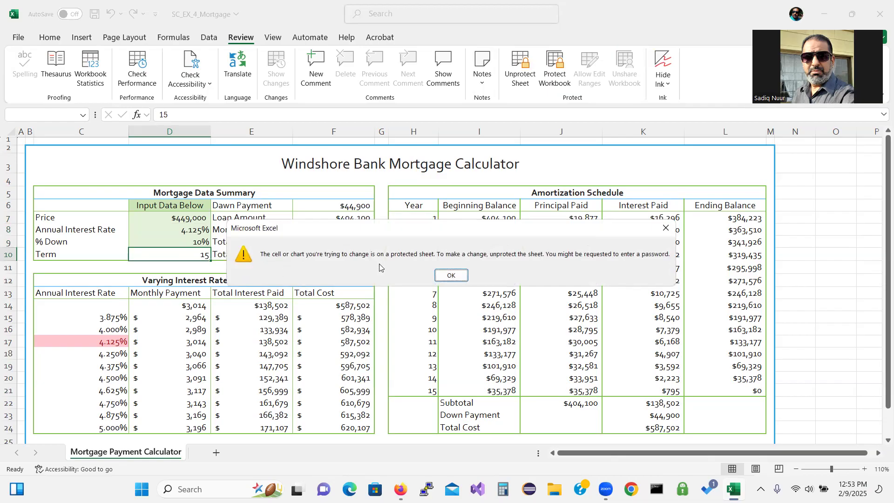
left_click(447, 274)
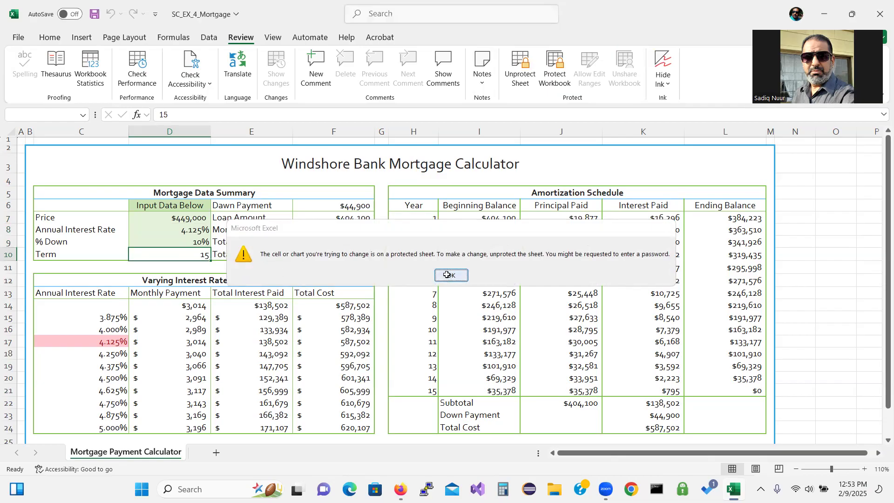
Set the % Down input in cell D9 to 15%
left_click(184, 240)
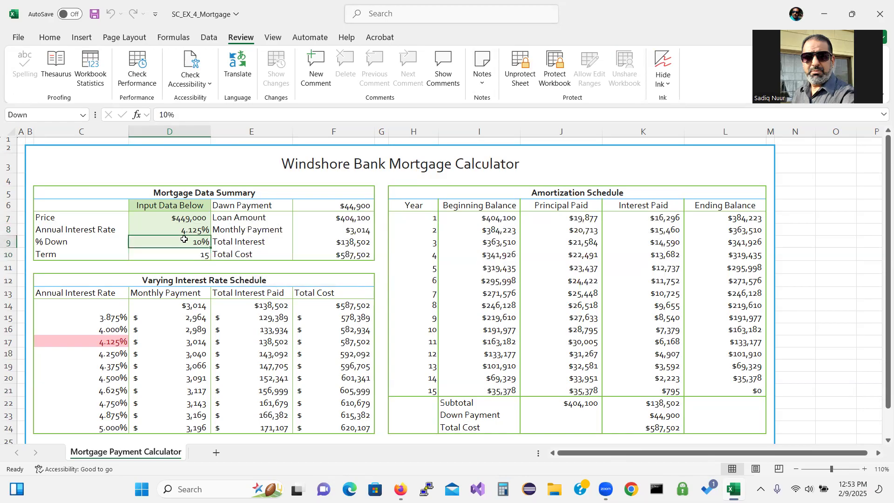
type("15")
key("Return")
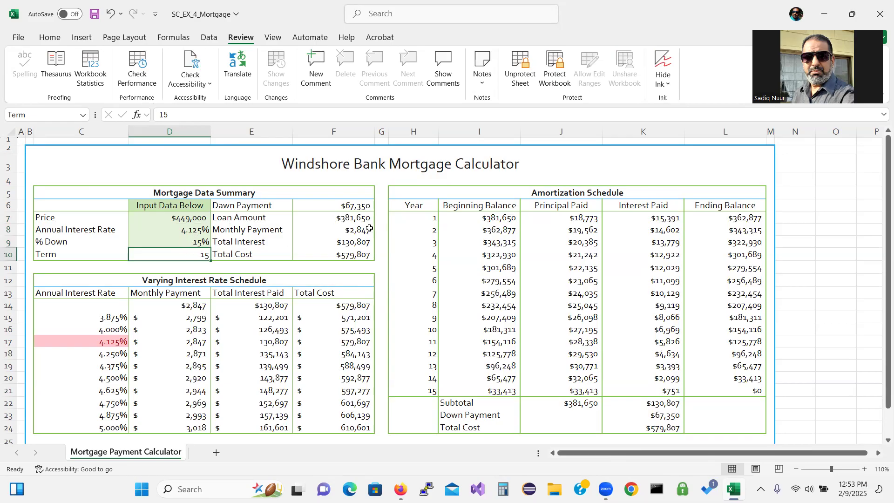
Try to edit the Loan Amount formula in locked cell F7 to test the sheet protection
right_click(343, 224)
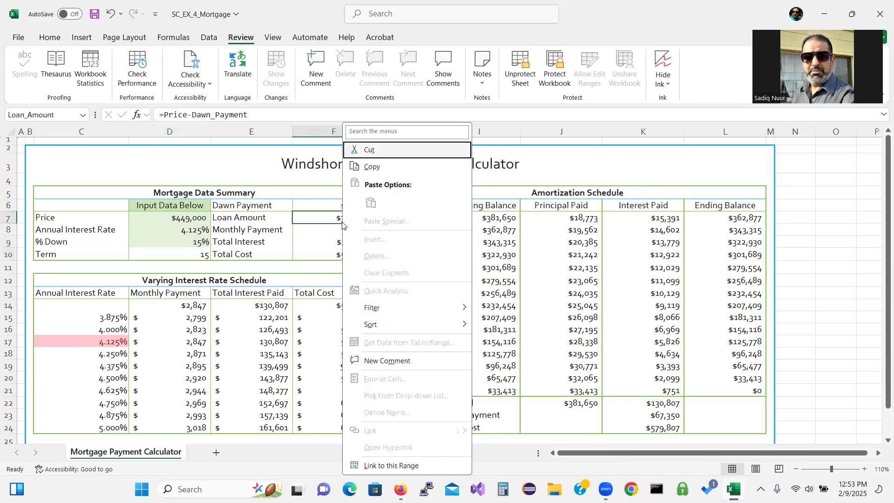
key("Escape")
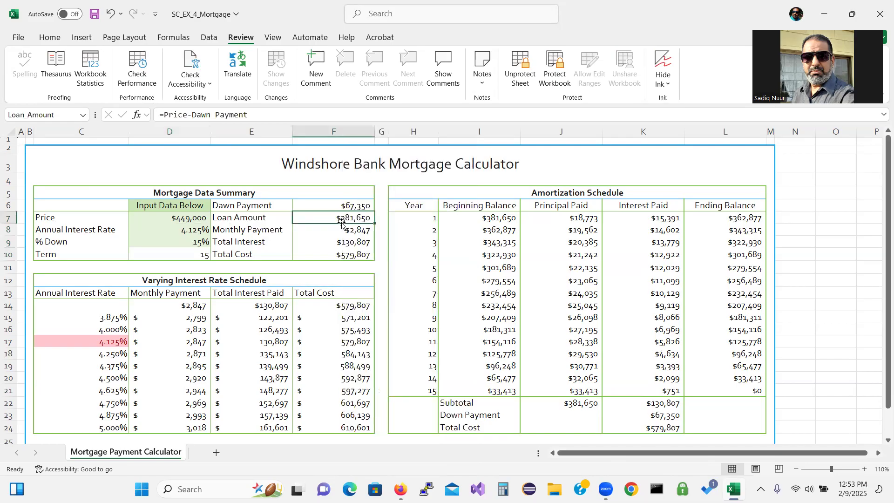
double_click(342, 222)
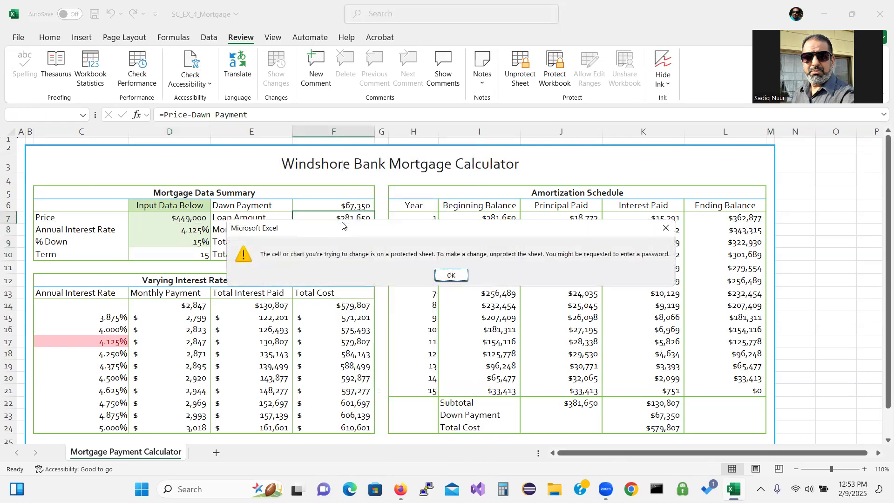
left_click(451, 276)
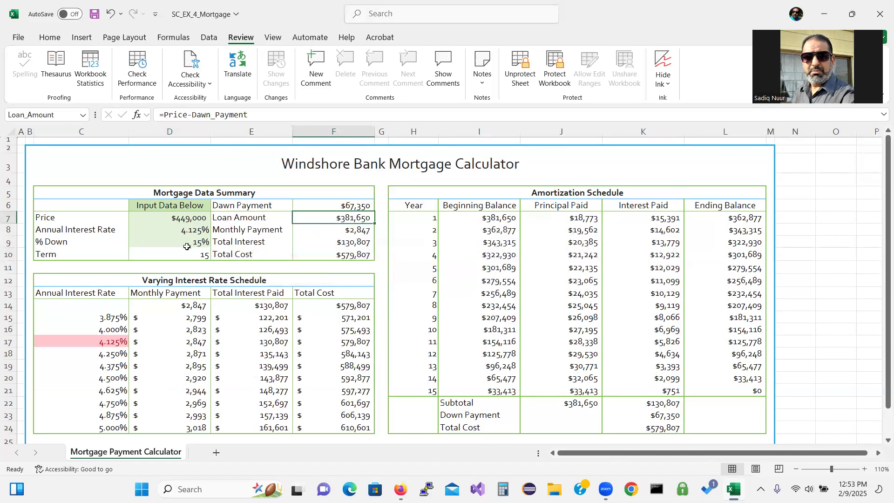
Undo the last change to the % Down value in cell D9
key("ctrl+z")
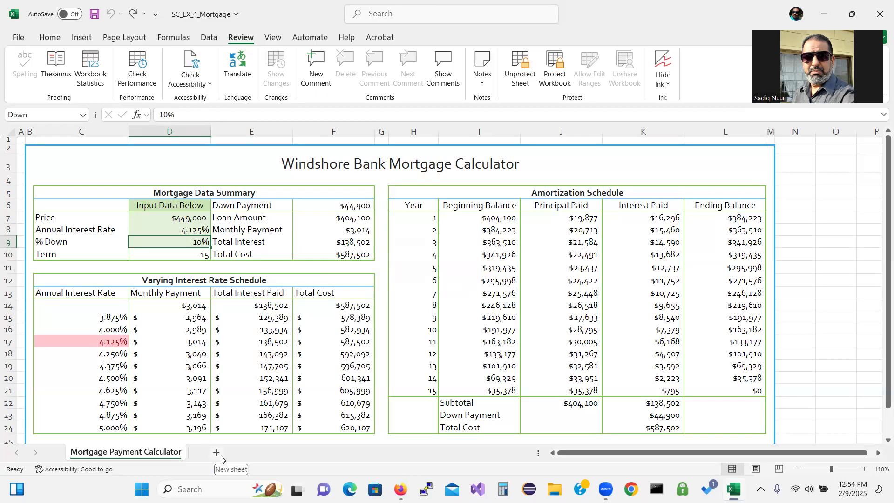
key("ctrl")
key("ctrl")
key("ctrl")
Add a new blank worksheet to the workbook and return to the Mortgage Payment Calculator sheet
left_click(215, 454)
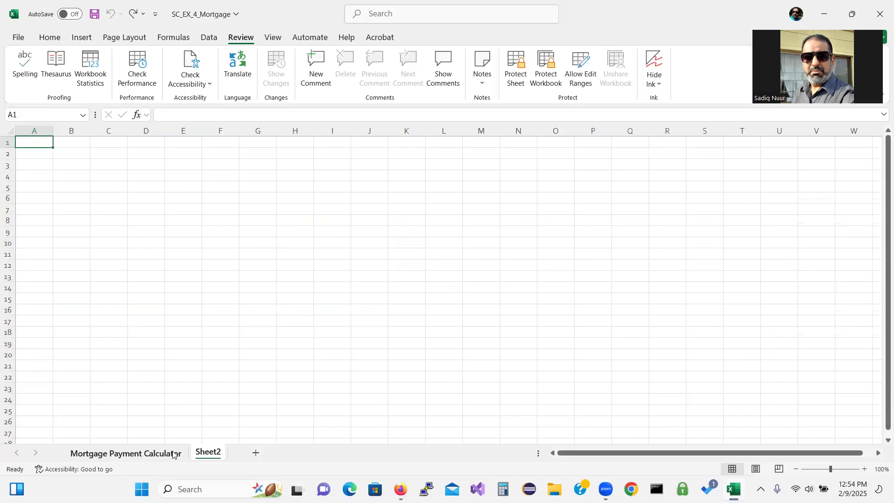
left_click(148, 458)
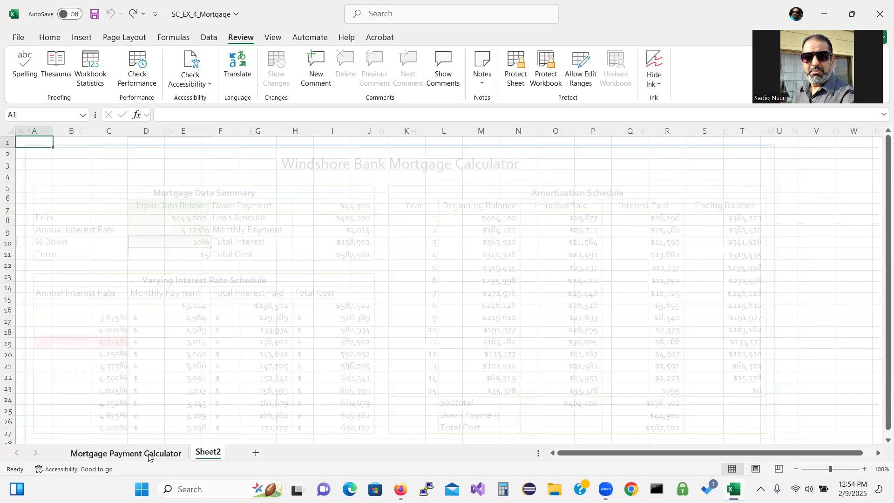
Hide the Mortgage Payment Calculator sheet, and unhide it again from the remaining sheet
right_click(148, 457)
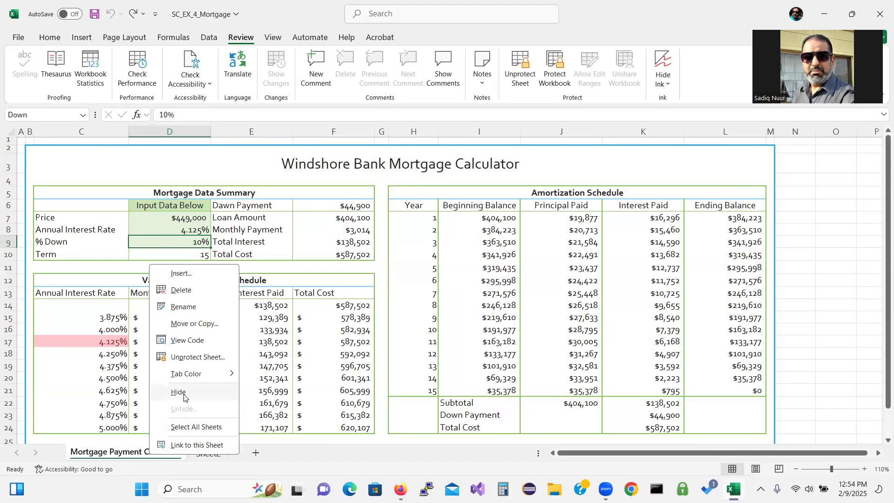
left_click(184, 392)
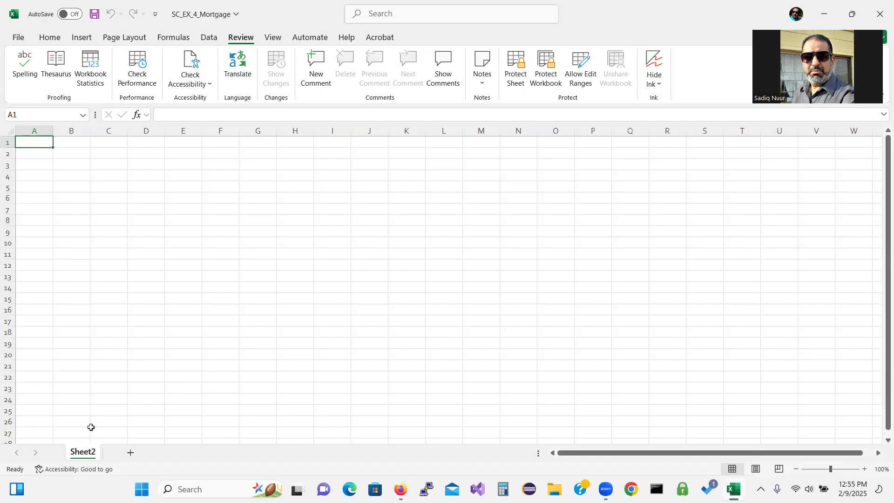
right_click(82, 454)
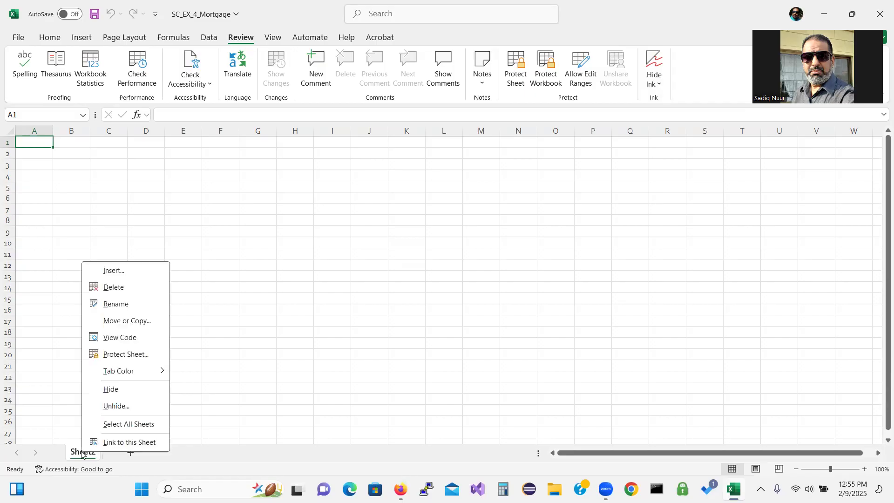
left_click(124, 408)
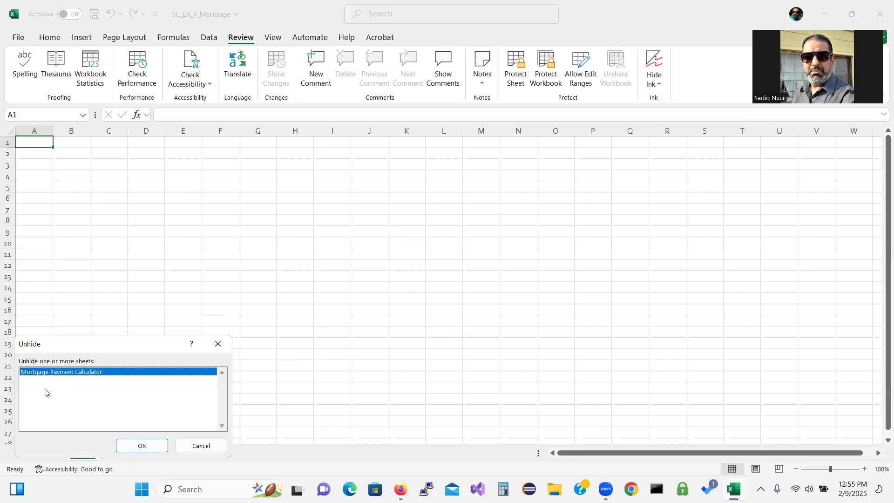
left_click(143, 447)
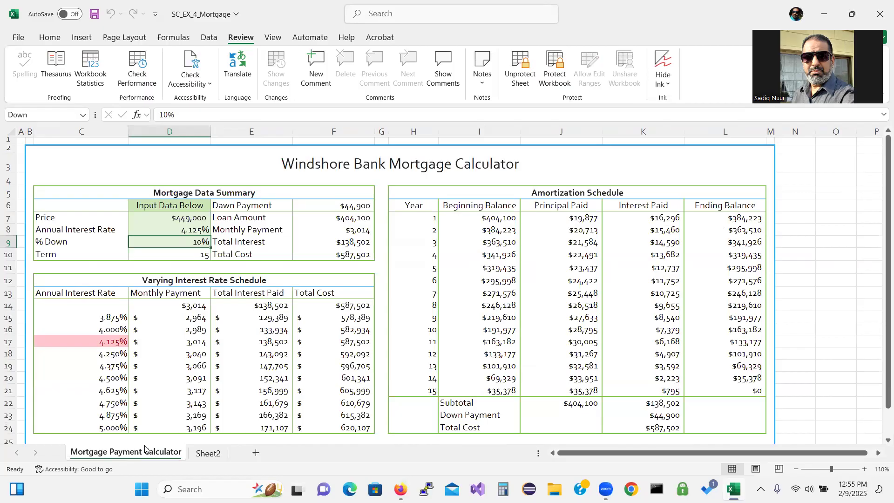
left_click(272, 38)
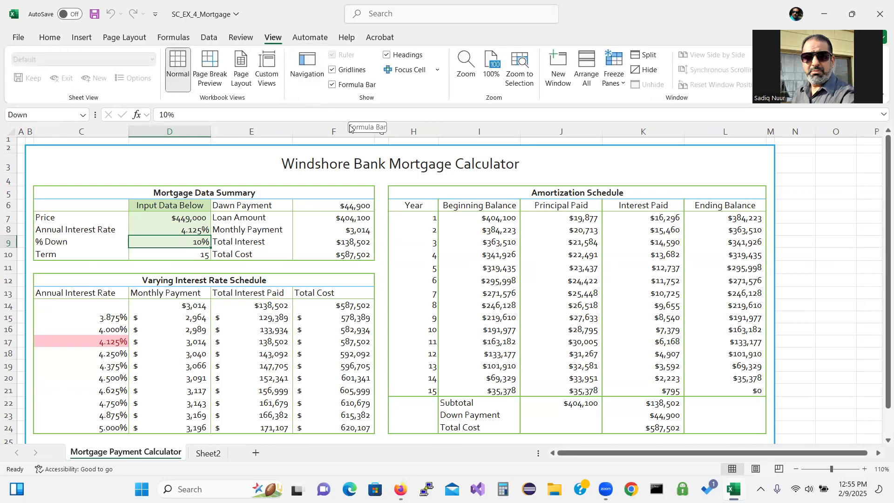
left_click(649, 83)
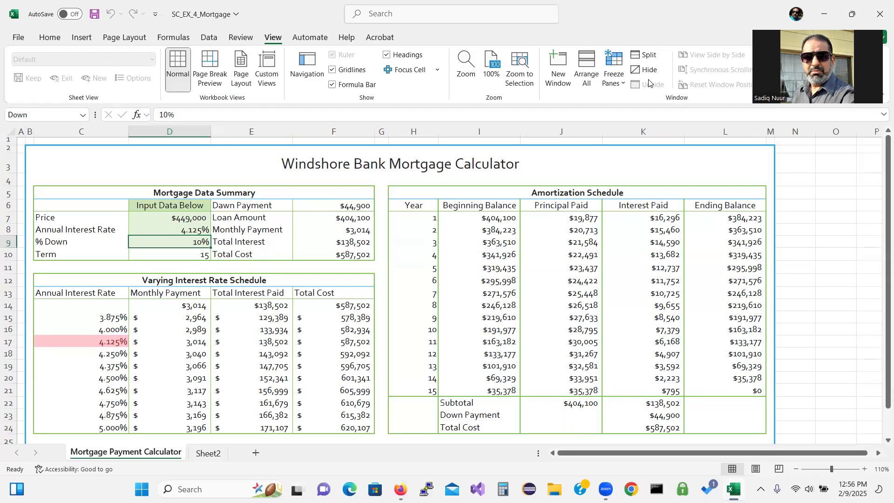
Examine the background error checking setting, the error indicator colors and the error checking rules in the Formulas options
left_click(19, 37)
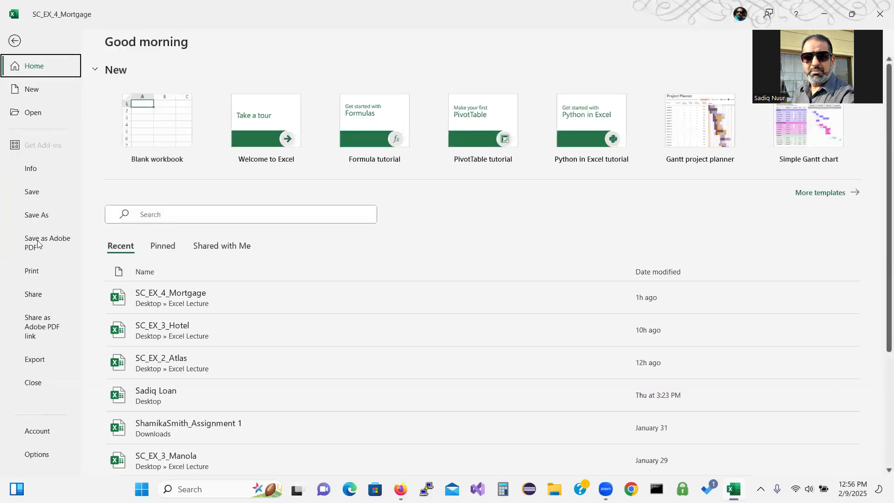
left_click(46, 454)
left_click(46, 455)
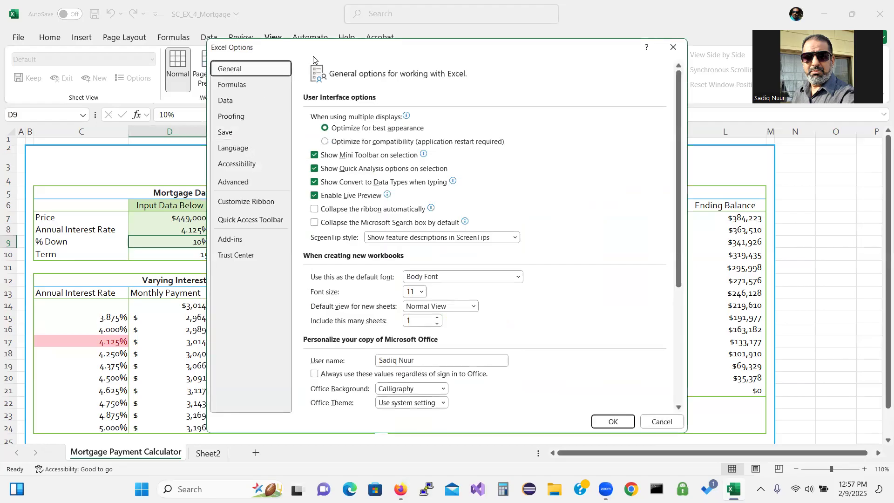
left_click_drag(318, 54, 250, 74)
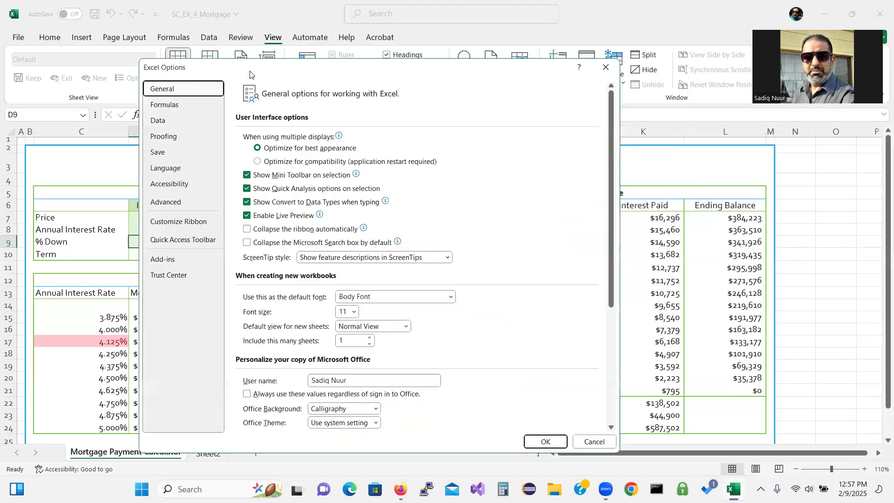
left_click(168, 106)
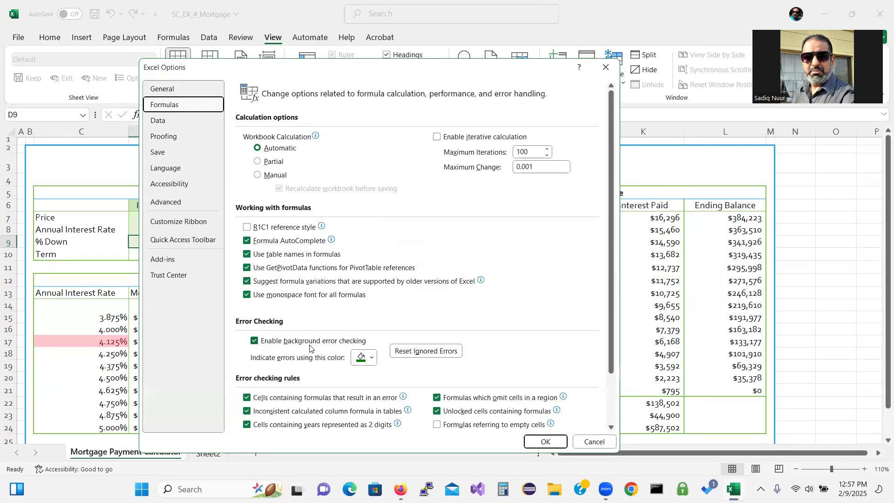
left_click(371, 359)
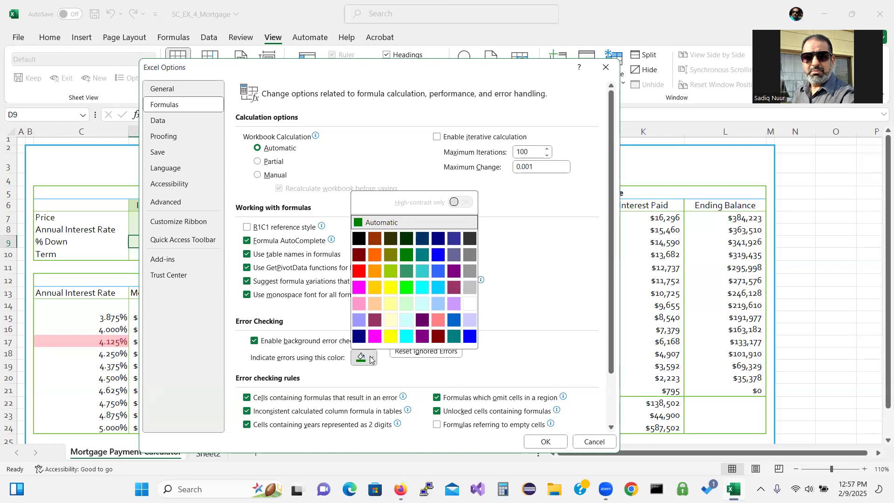
left_click(503, 366)
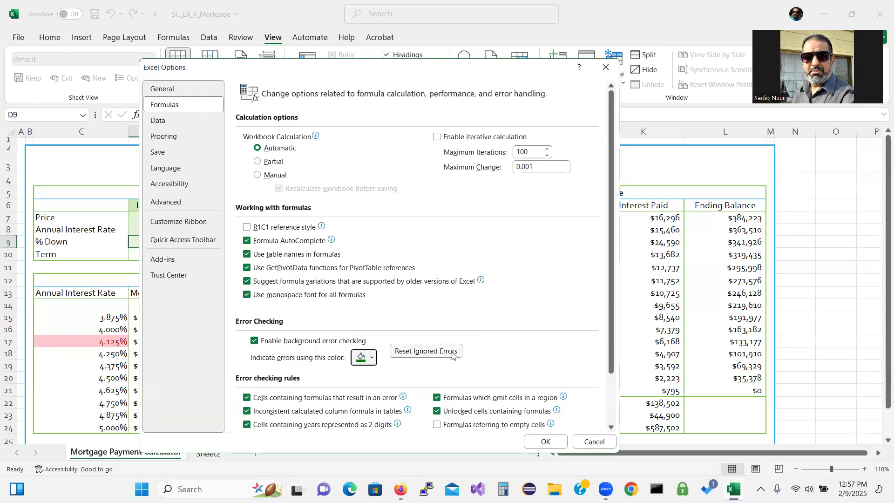
left_click(534, 440)
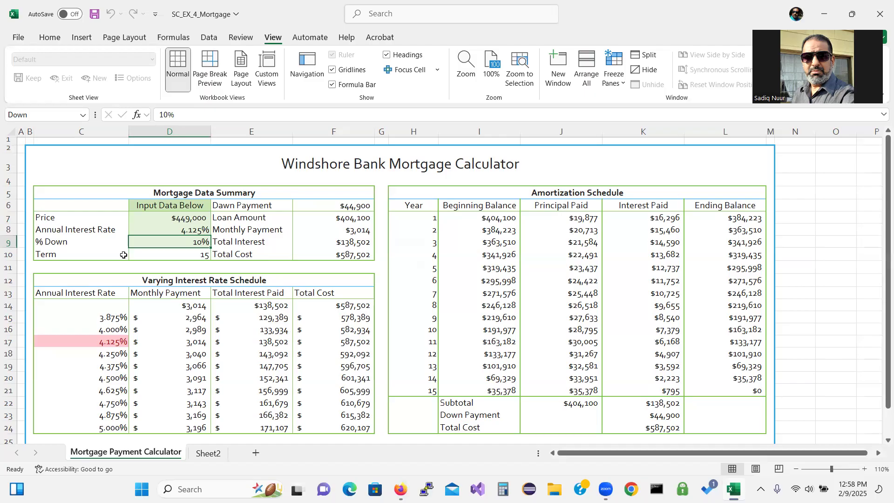
Save the SC_EX_4_Mortgage workbook and close its window
left_click(95, 14)
left_click(19, 39)
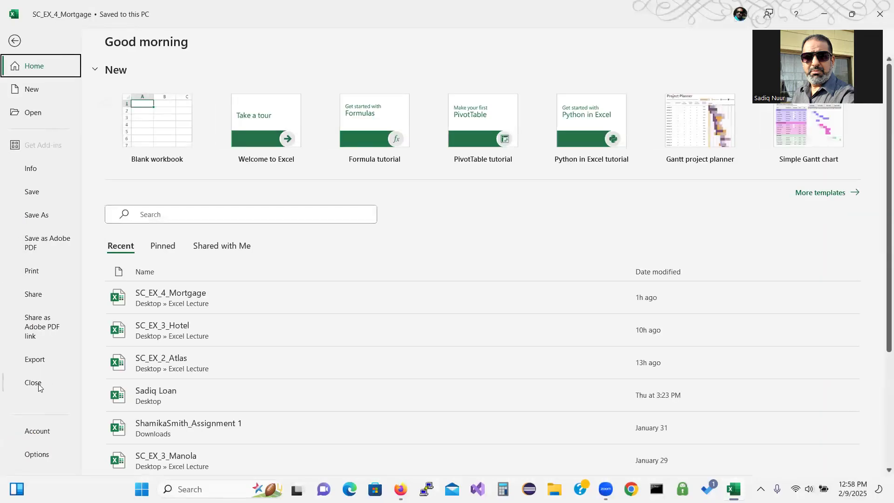
left_click(14, 41)
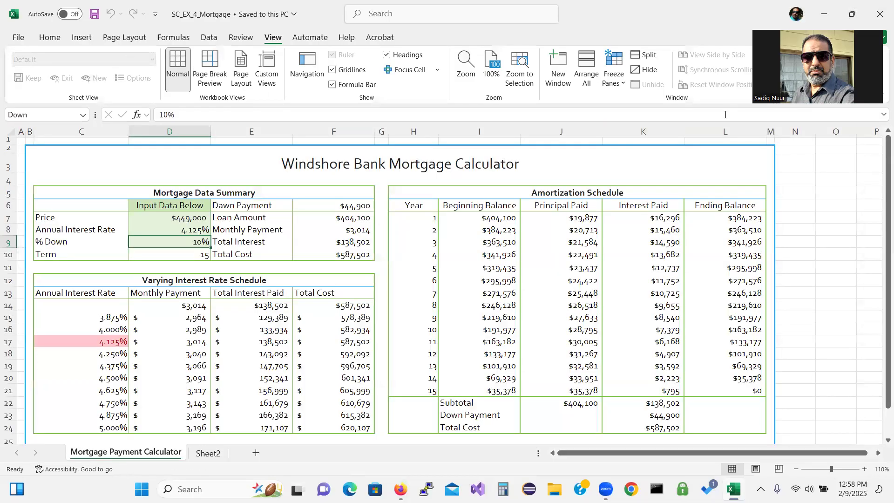
left_click(882, 14)
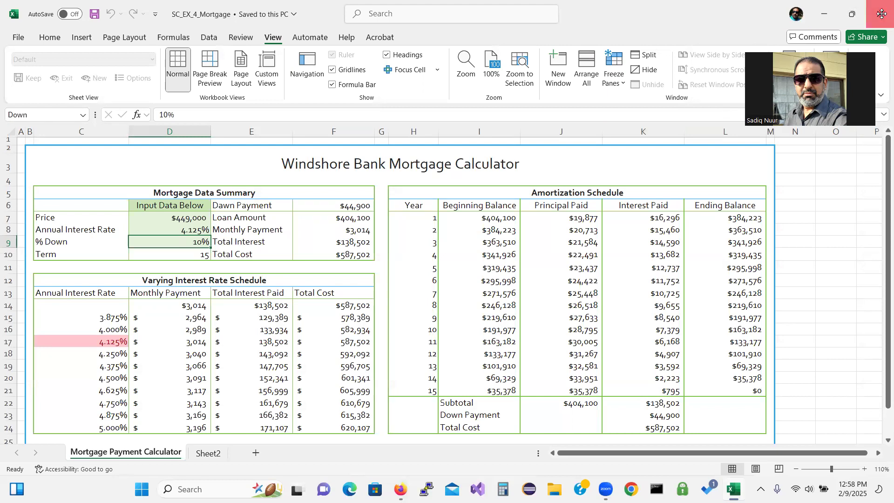